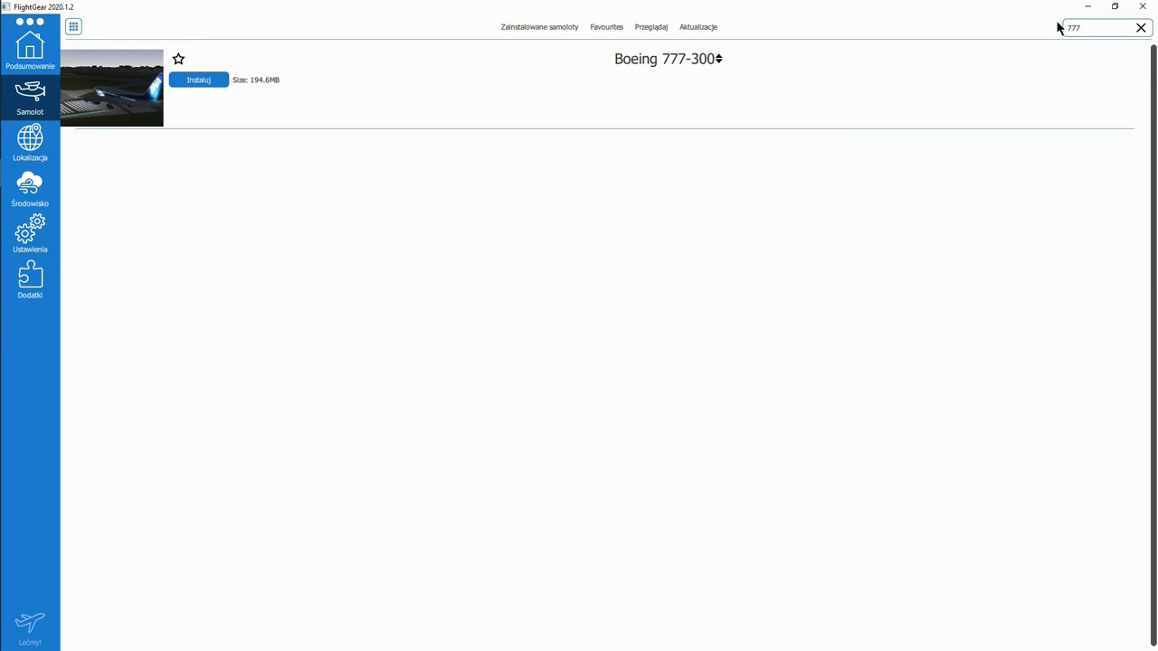
Step: Check the available variants of the Boeing 777-300 and open its details page
click(661, 61)
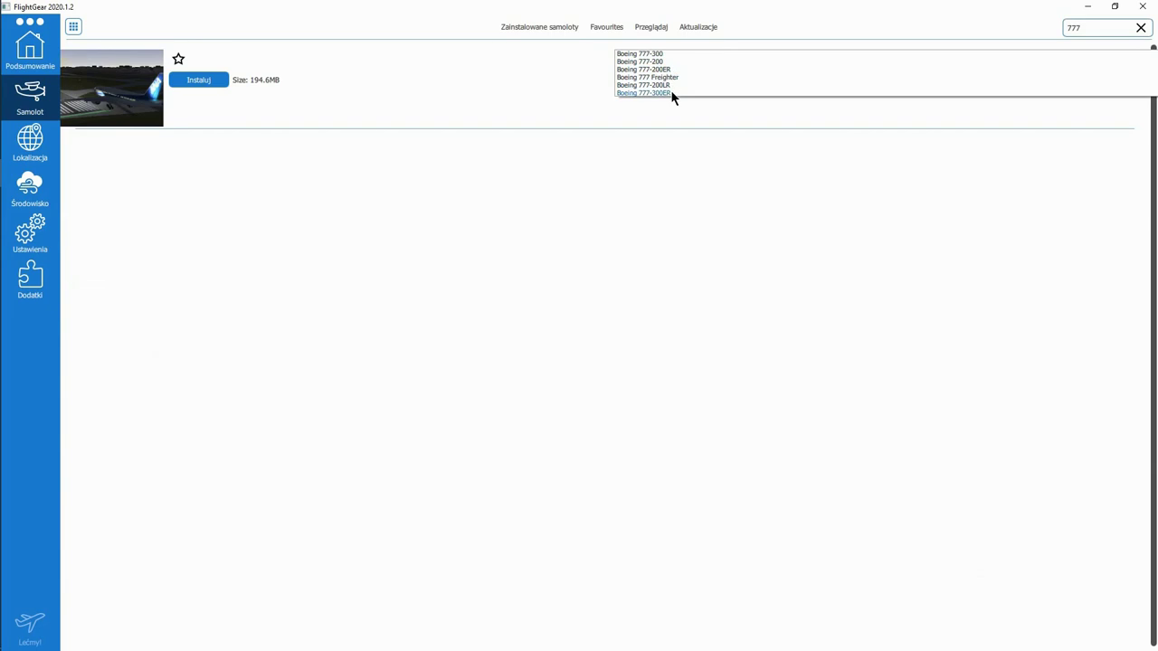
click(645, 201)
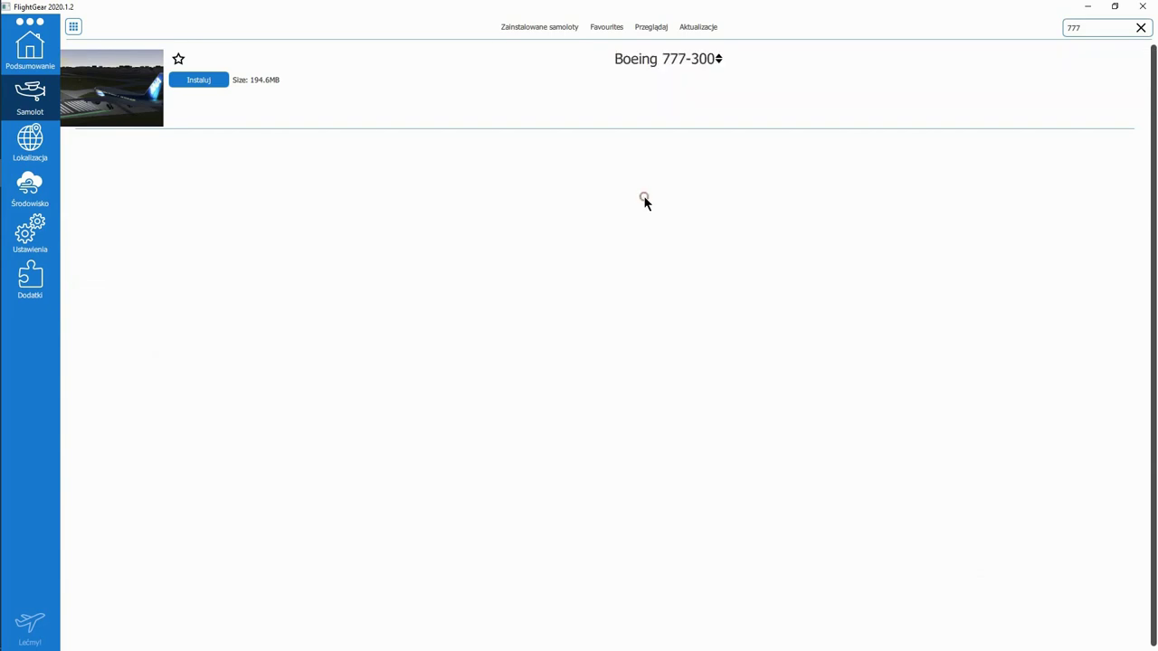
click(271, 82)
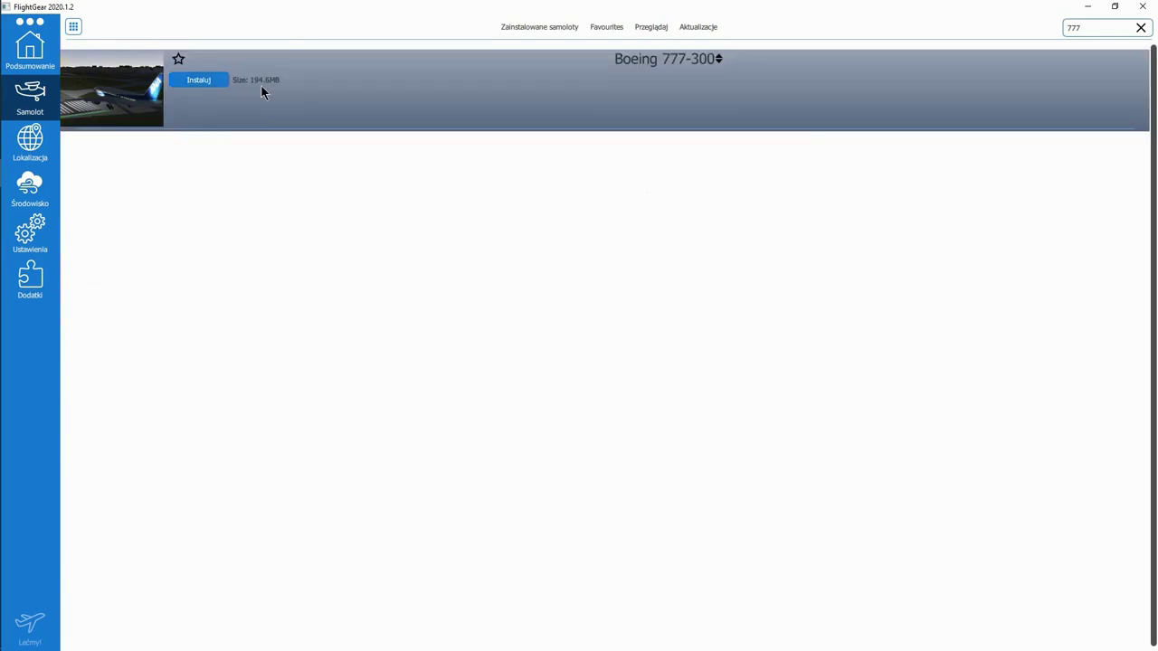
click(260, 85)
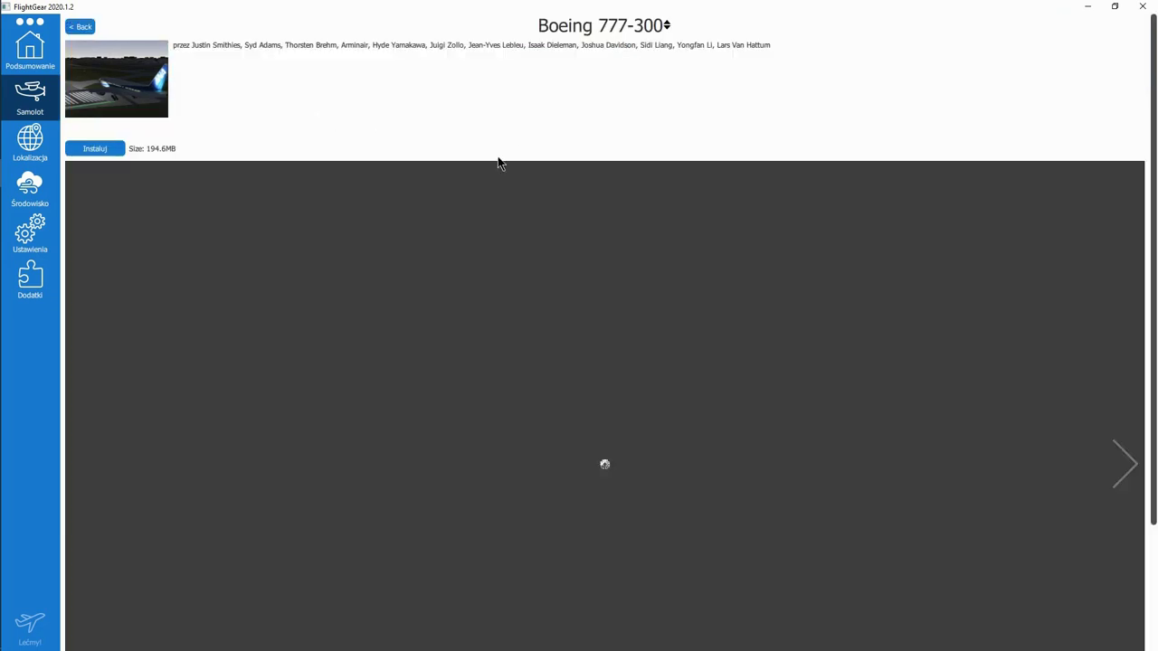
Step: Review the Boeing 777-300's preview images and ratings, start its installation and return to the aircraft list
scroll(588, 162, down, 3)
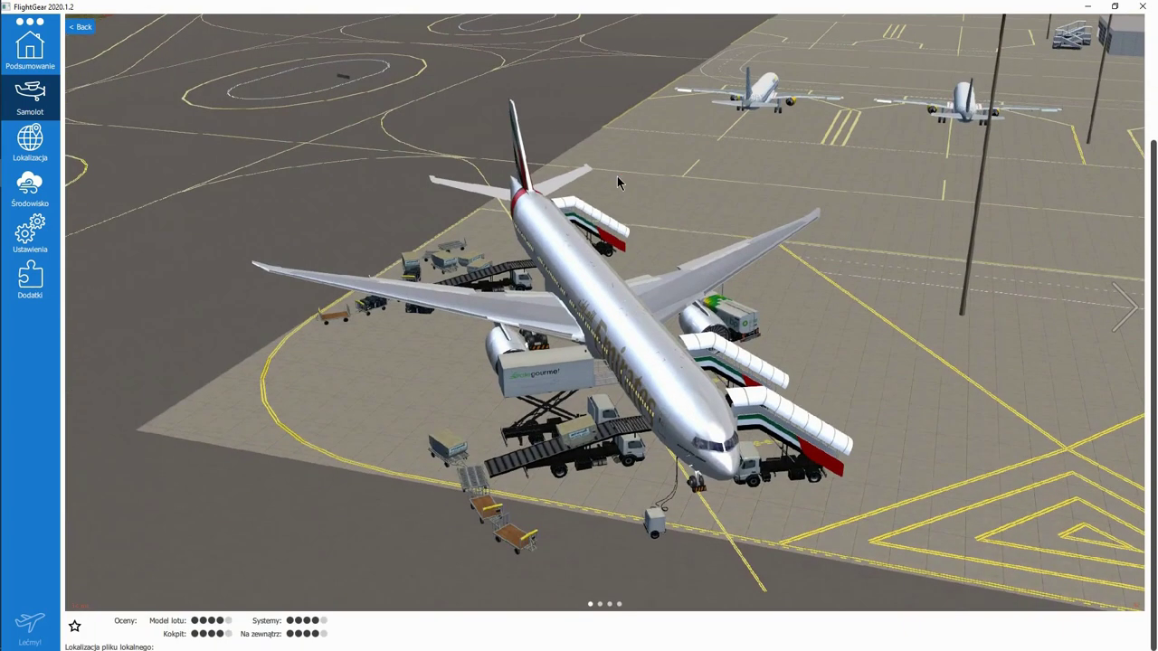
click(1124, 306)
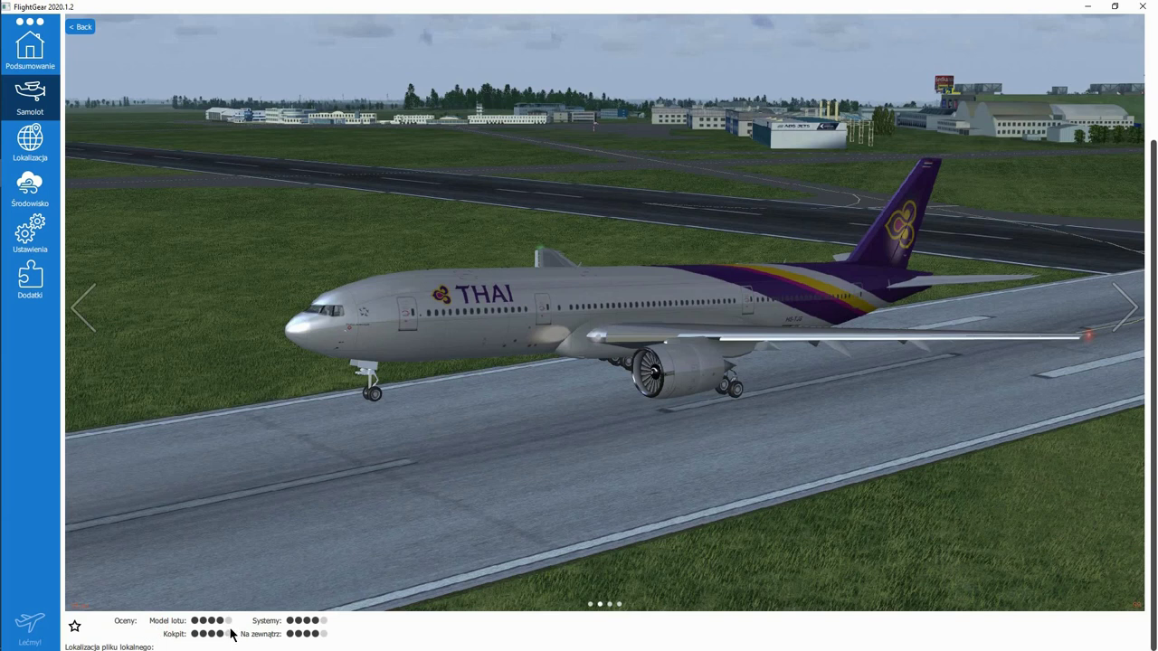
scroll(319, 425, up, 5)
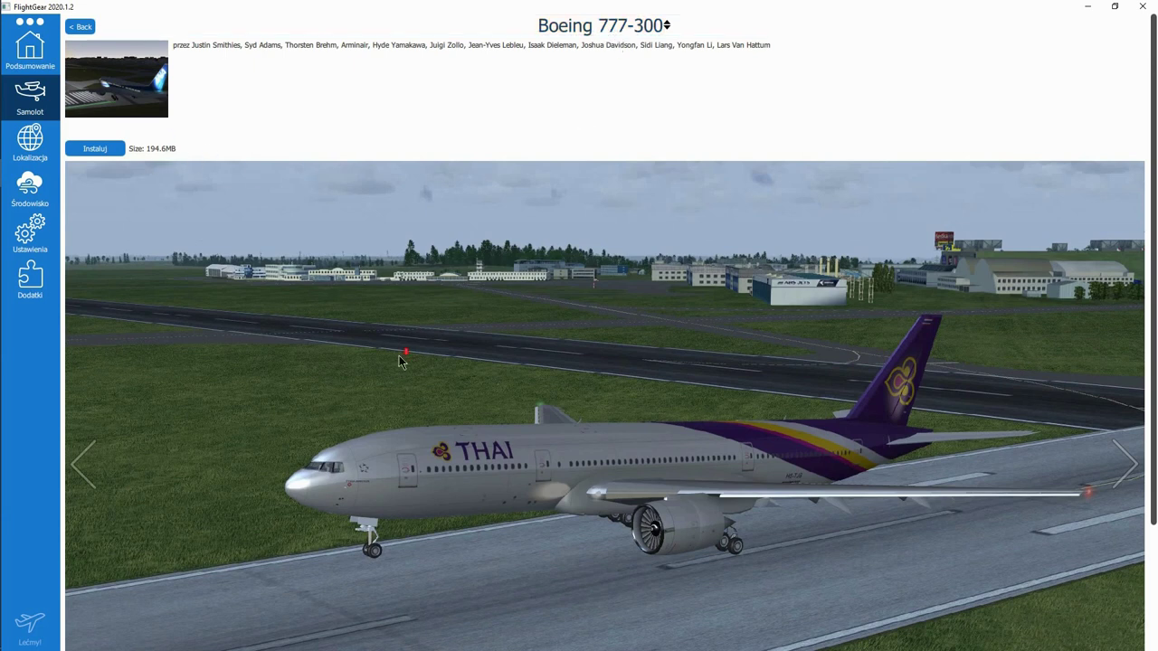
scroll(402, 361, down, 3)
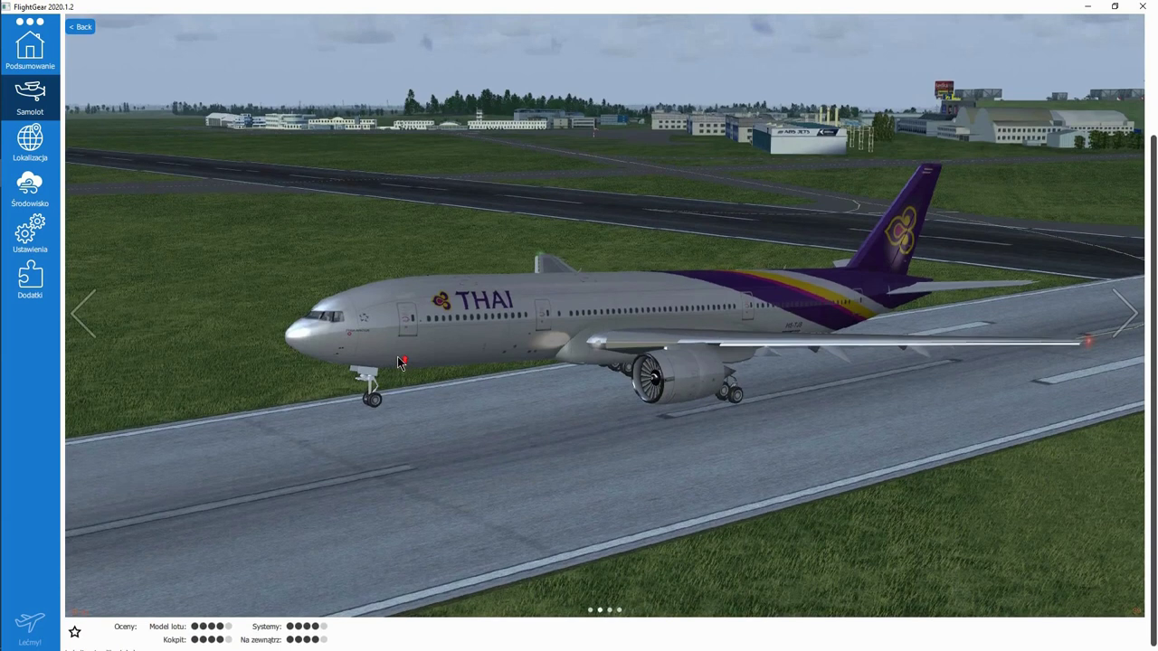
scroll(397, 356, up, 3)
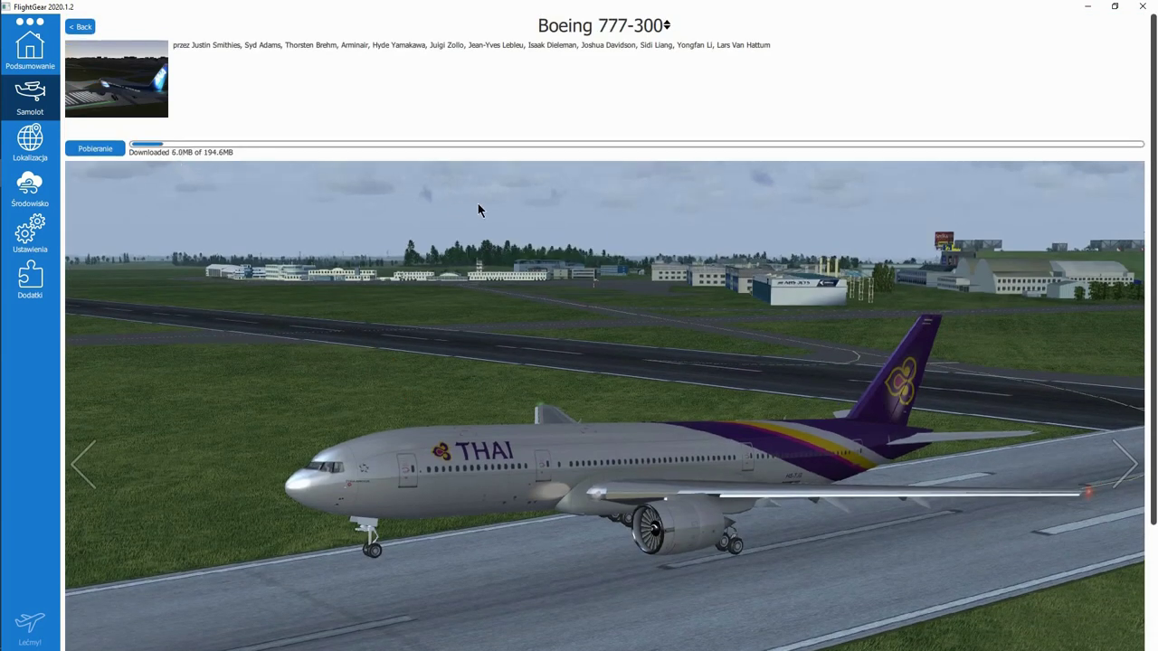
click(80, 27)
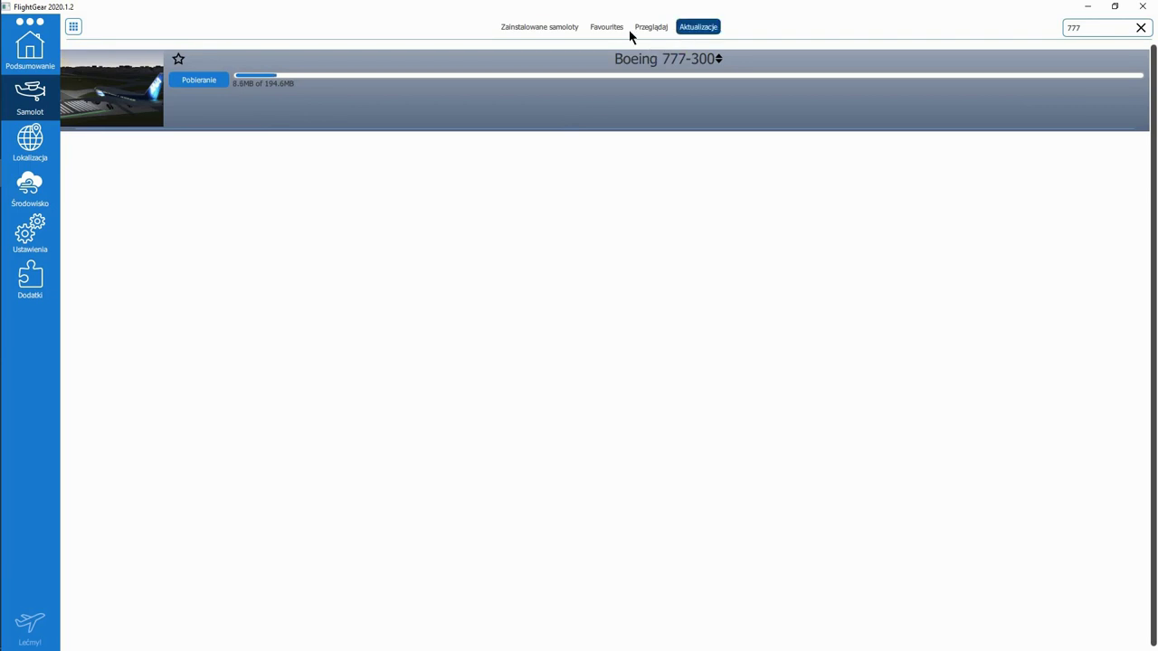
Step: Mark the installed Cessna 172P Skyhawk (1982) as a favourite and remove it again from the favourites list
click(543, 32)
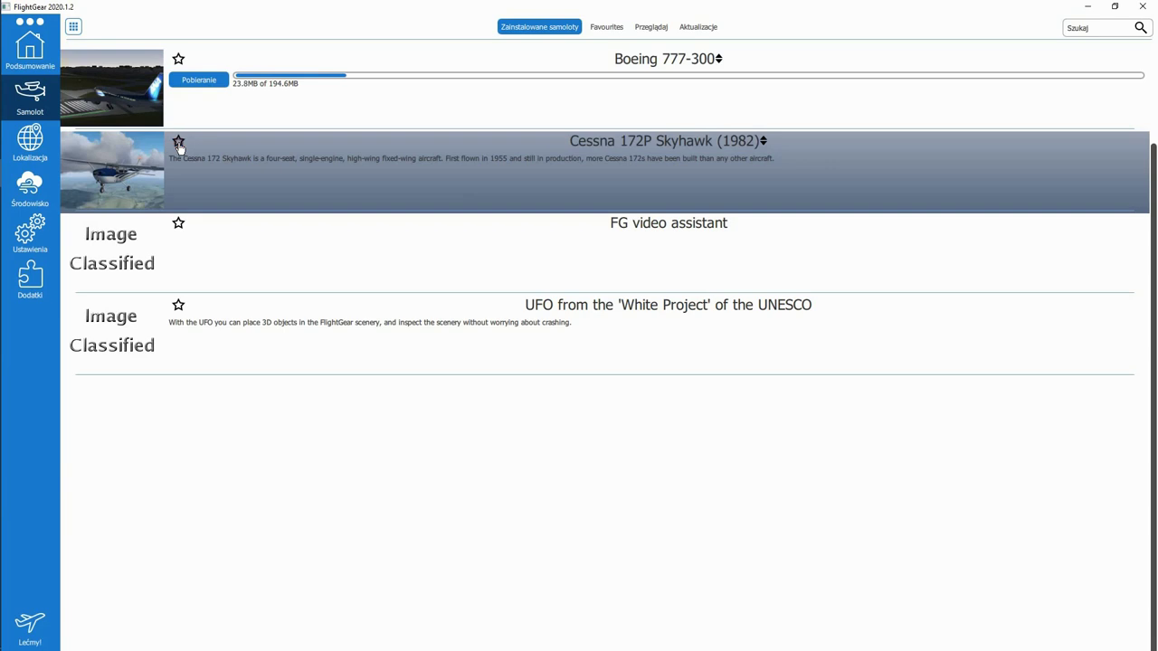
click(179, 142)
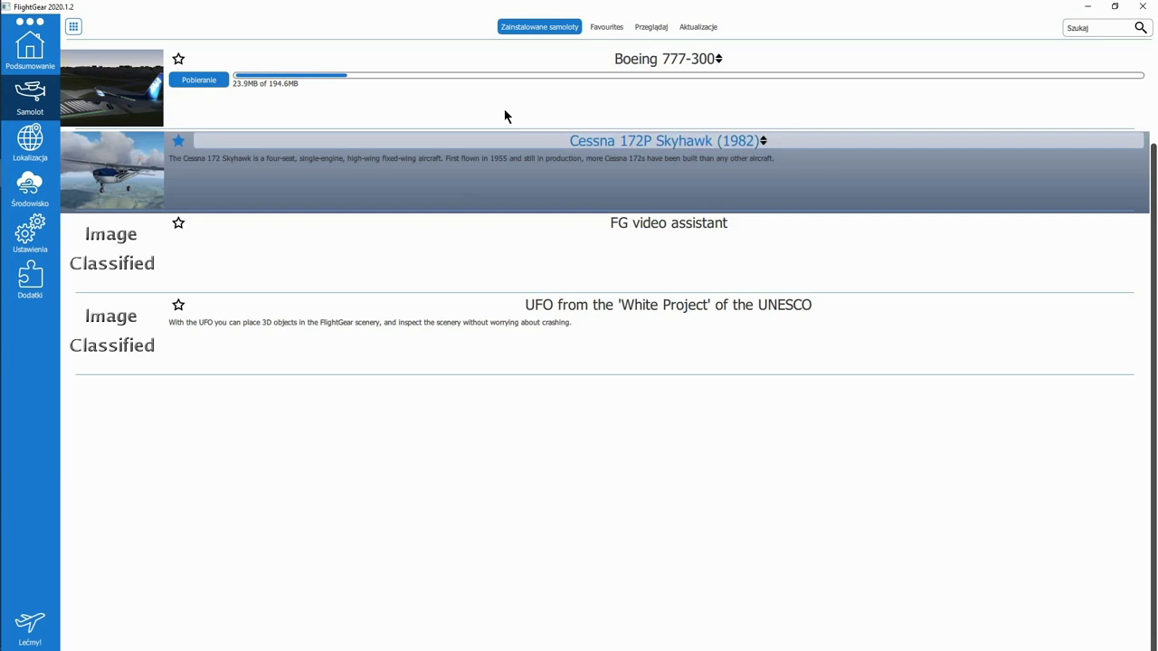
click(606, 33)
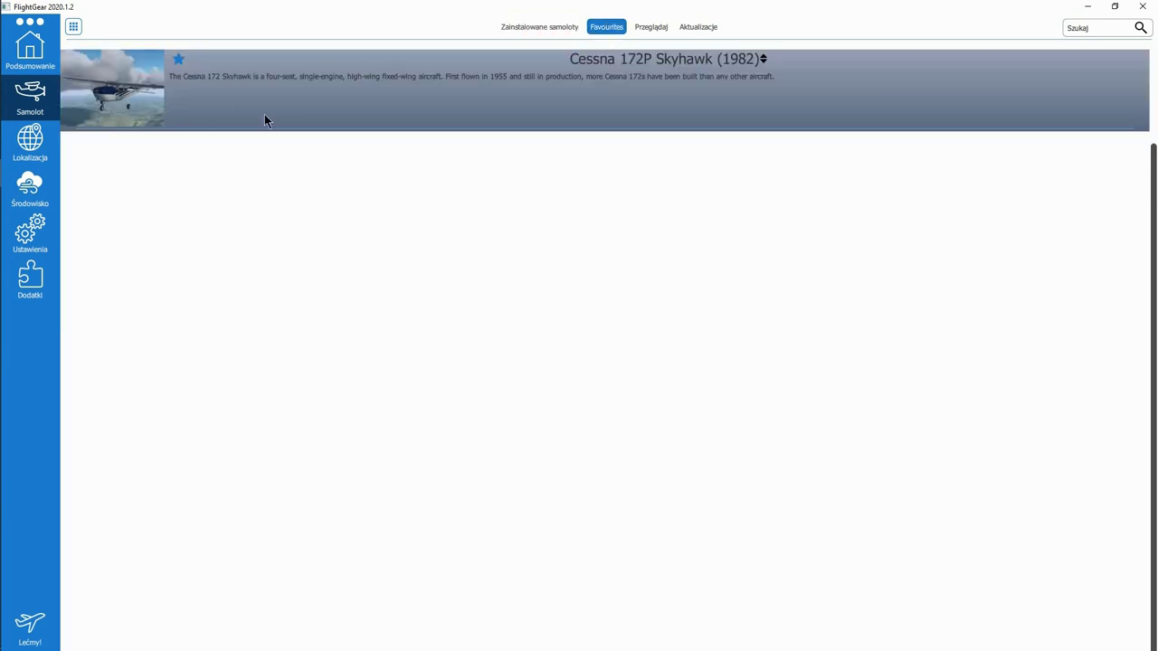
click(178, 61)
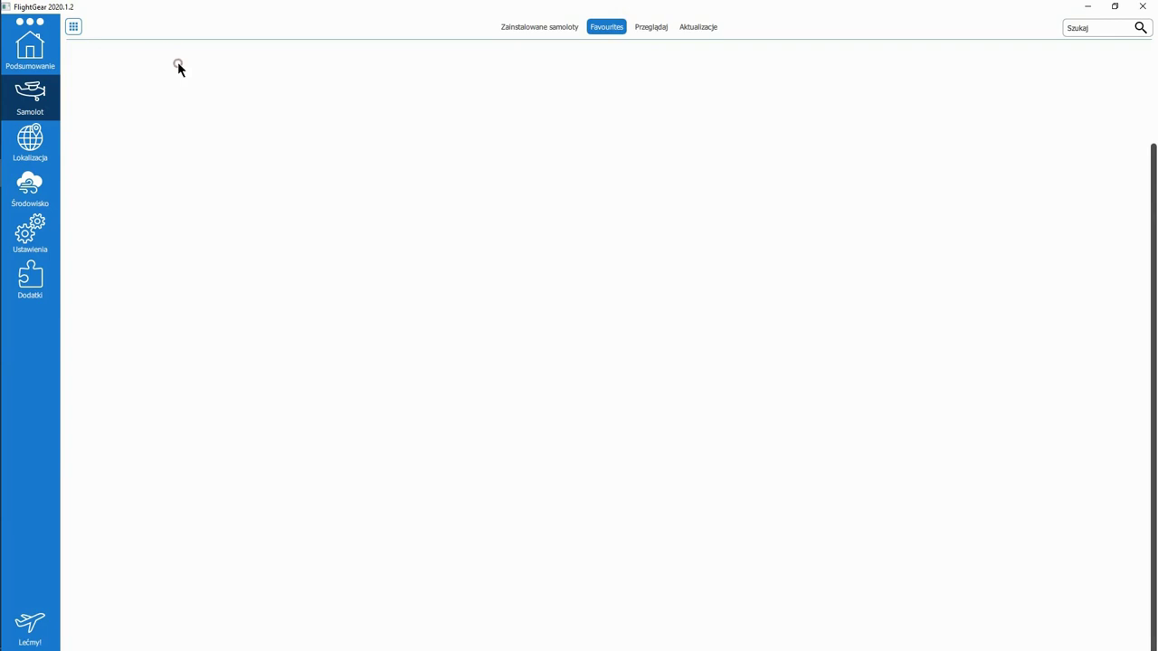
Step: Compare the installed, favourite and updatable aircraft lists, ending on the installed aircraft
click(561, 27)
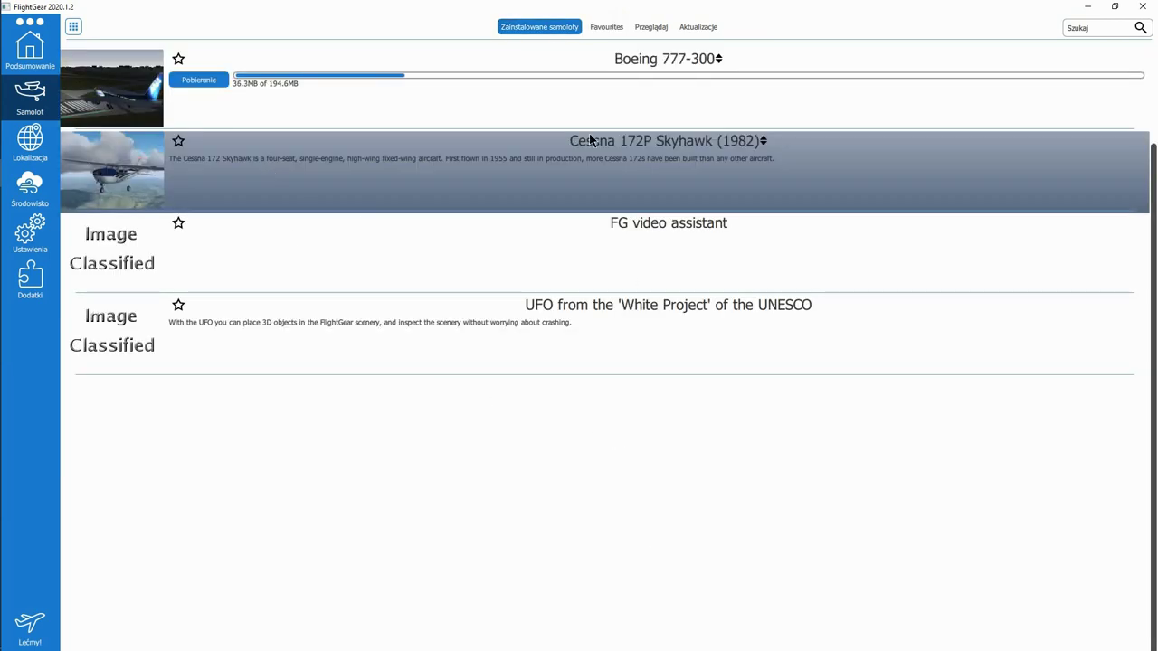
click(599, 30)
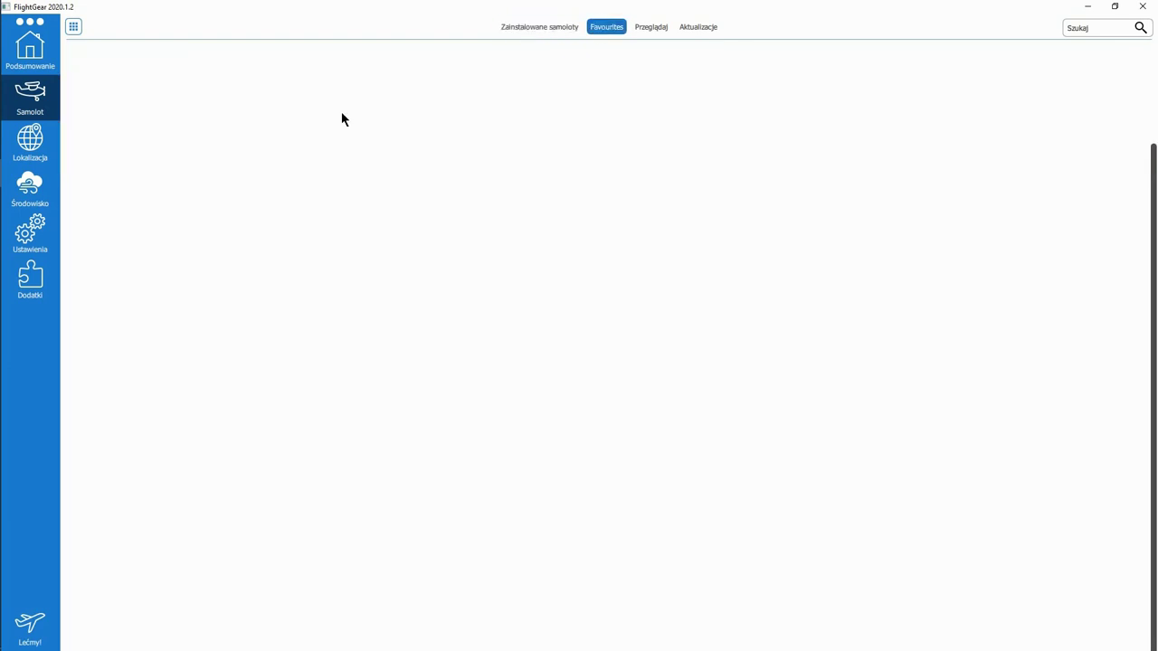
click(534, 30)
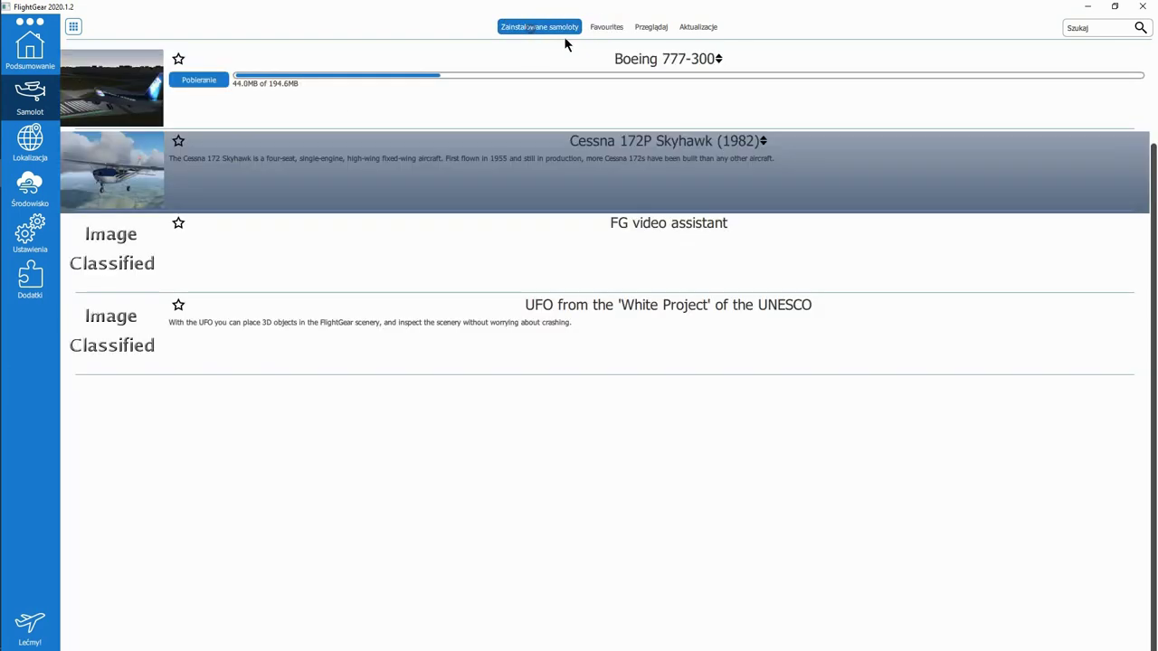
click(606, 27)
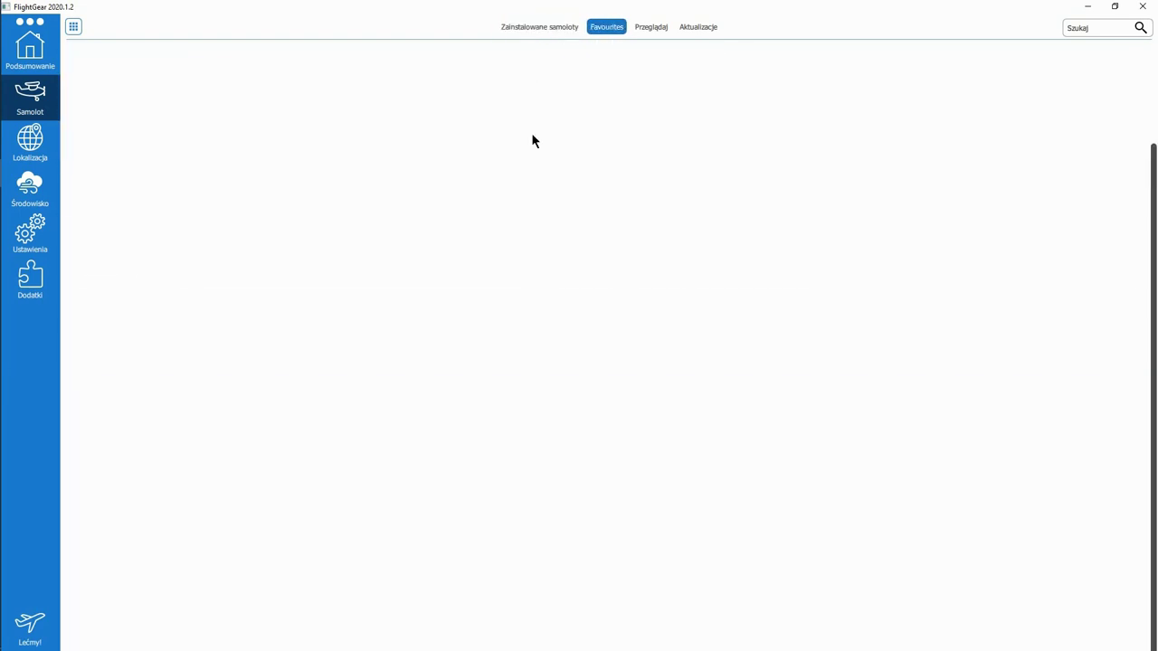
click(697, 28)
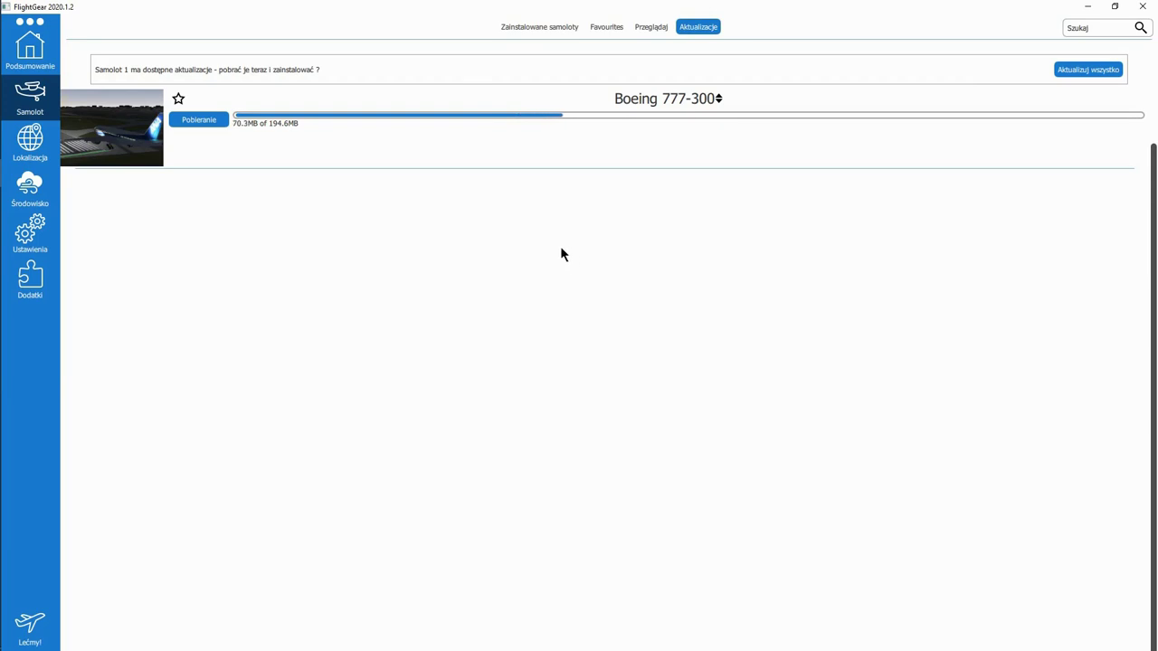
click(542, 27)
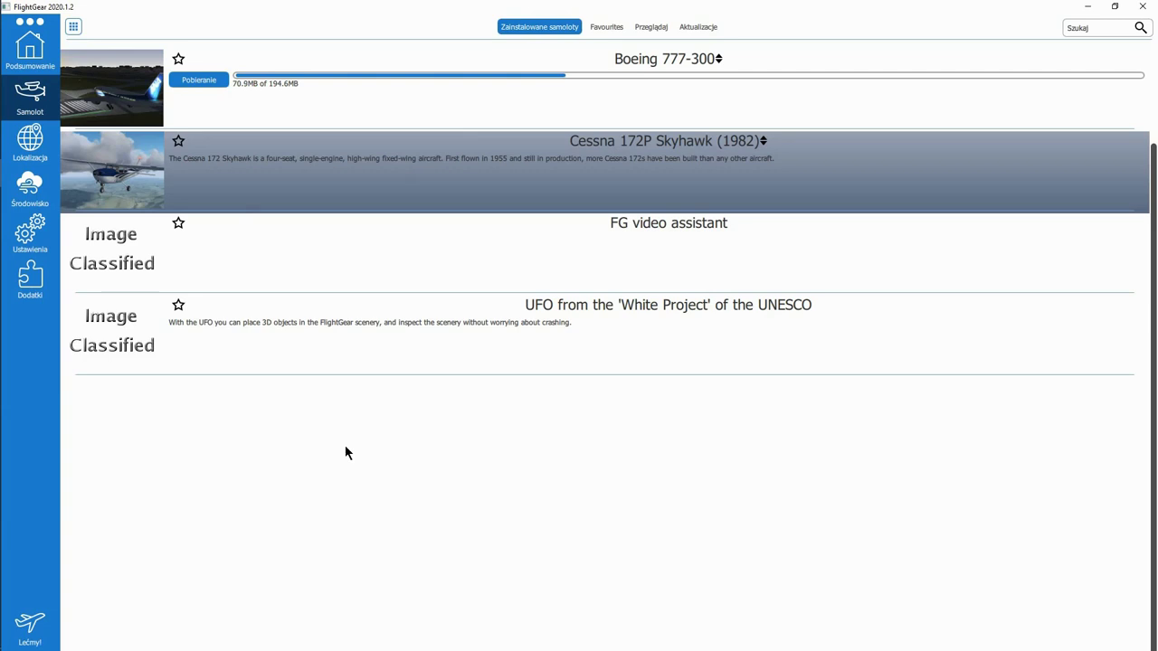
Step: Try the grid layout for the installed aircraft and return to the list layout
click(74, 27)
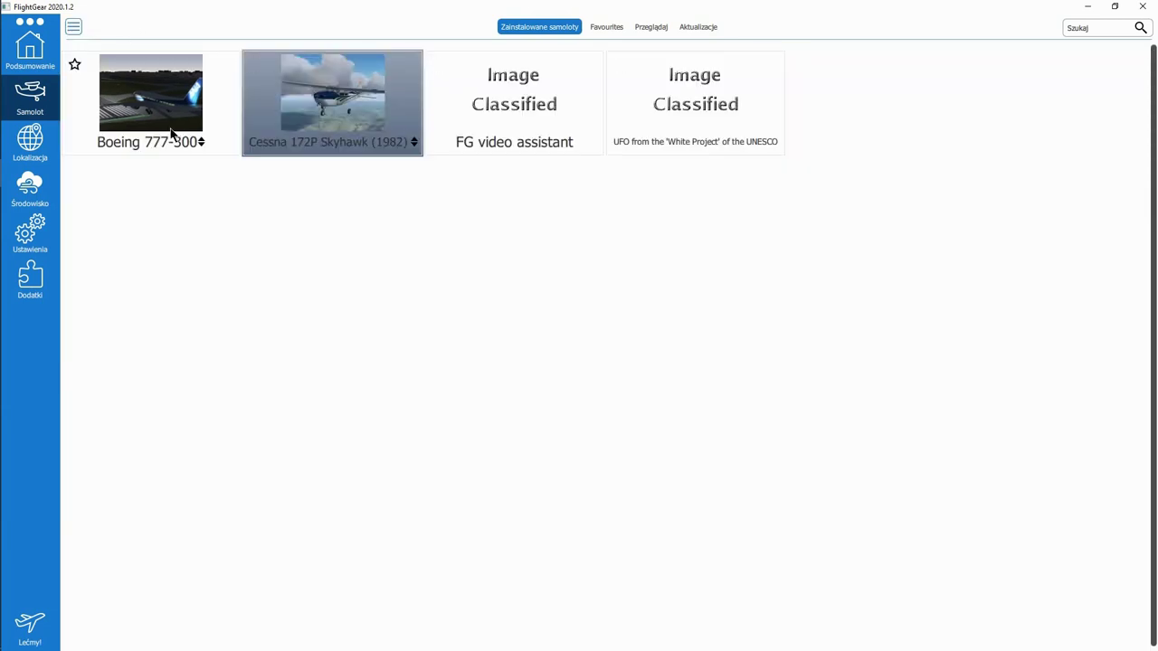
click(73, 27)
click(73, 27)
click(73, 27)
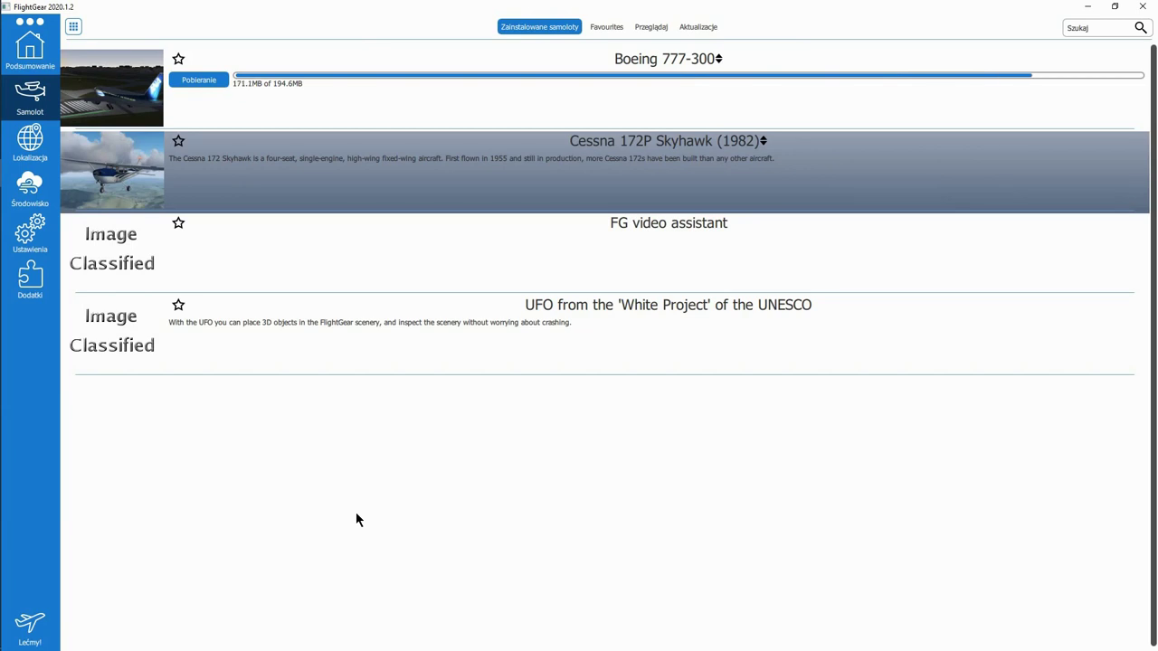
click(321, 100)
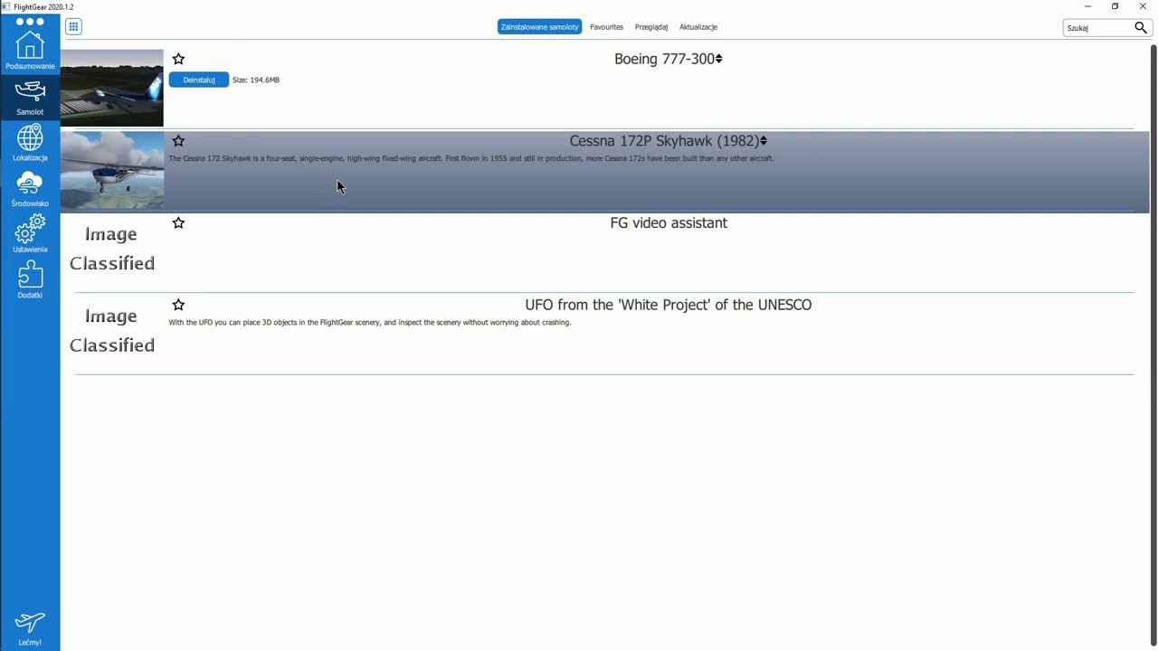
Step: Open the location settings and examine the map from BIKF / Keflavik's runways out to the surrounding airfields and navigation points
click(37, 154)
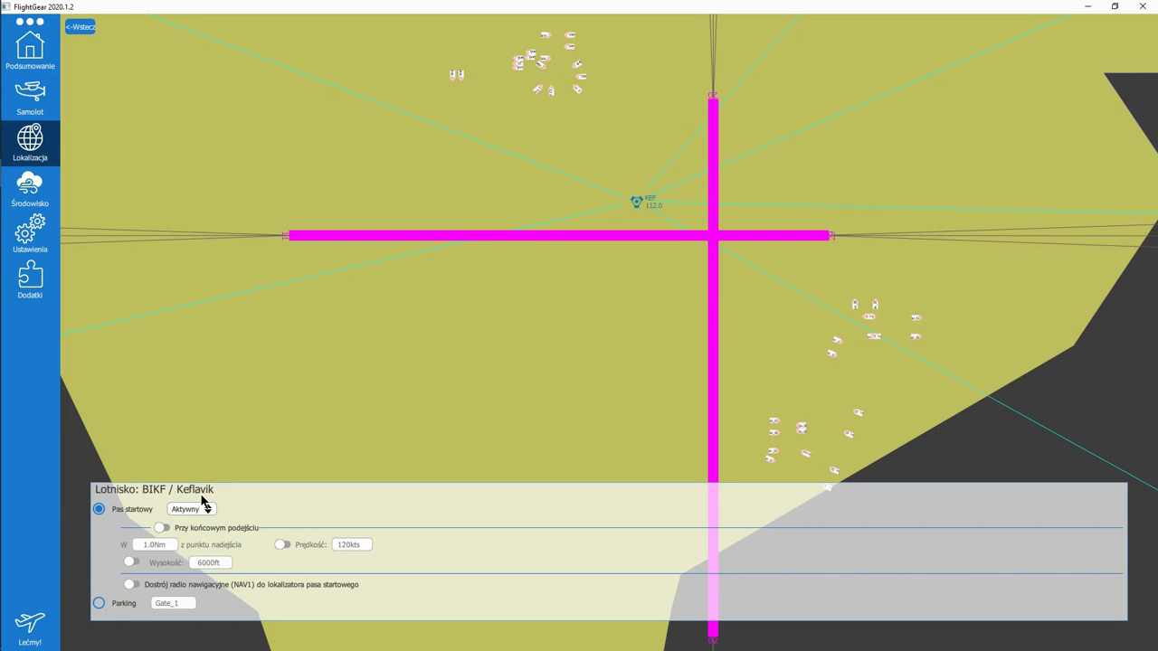
click(597, 328)
scroll(596, 333, down, 1)
scroll(595, 334, up, 1)
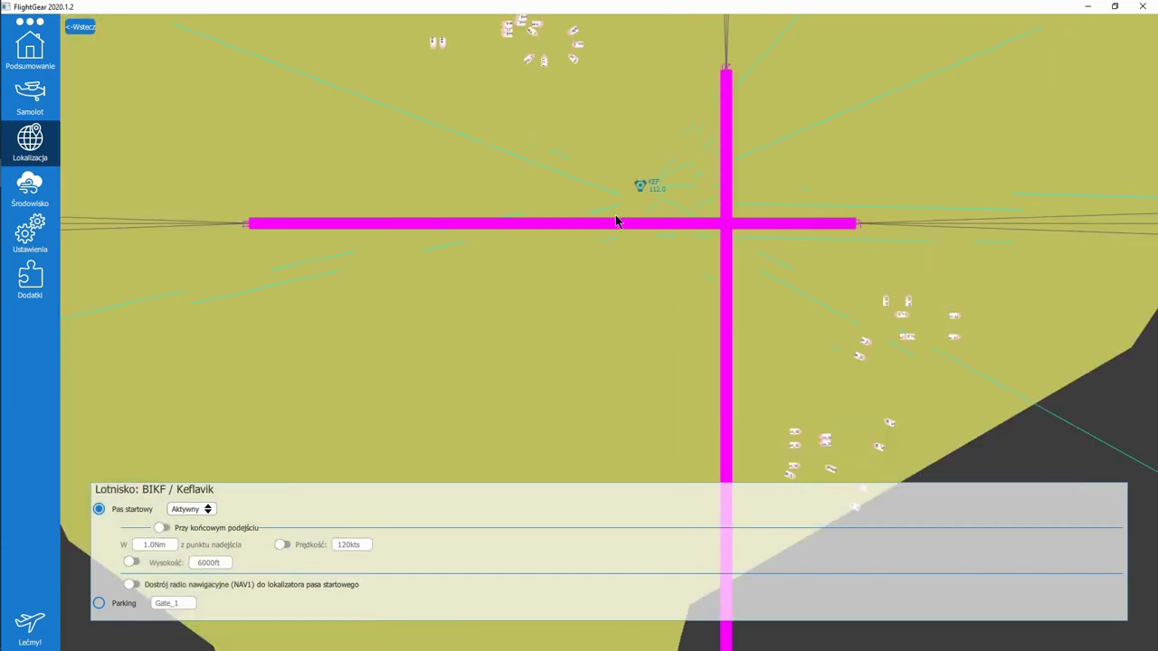
drag(558, 362, 579, 353)
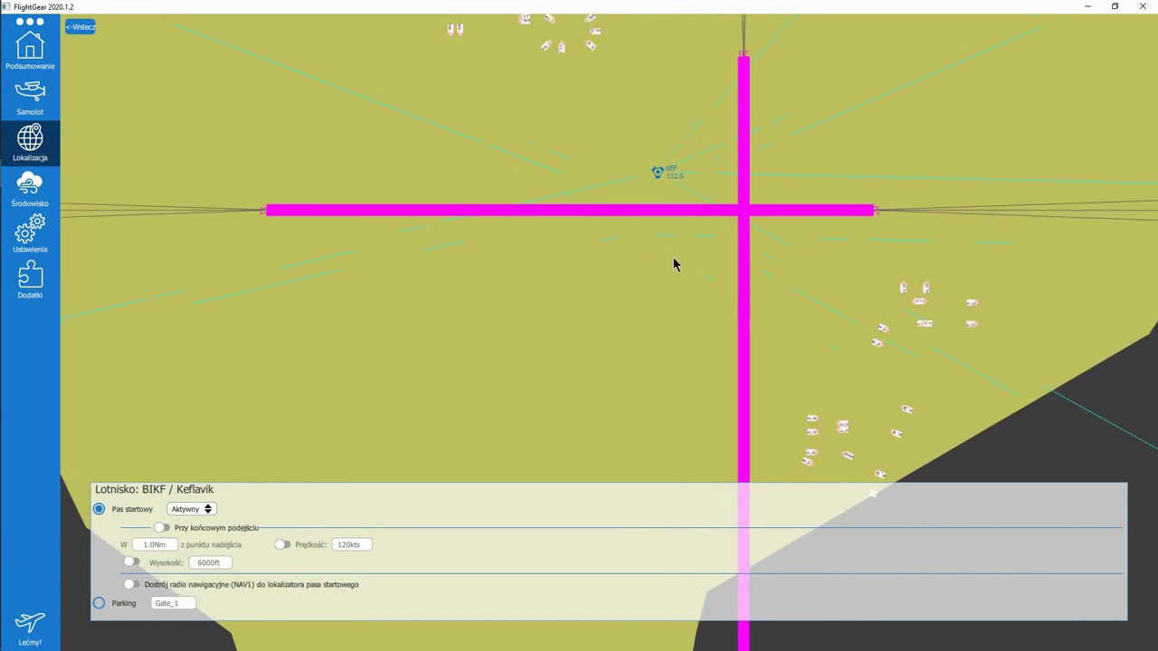
mouse_move(674, 262)
mouse_down()
mouse_move(458, 349)
mouse_move(835, 277)
mouse_move(600, 331)
mouse_up()
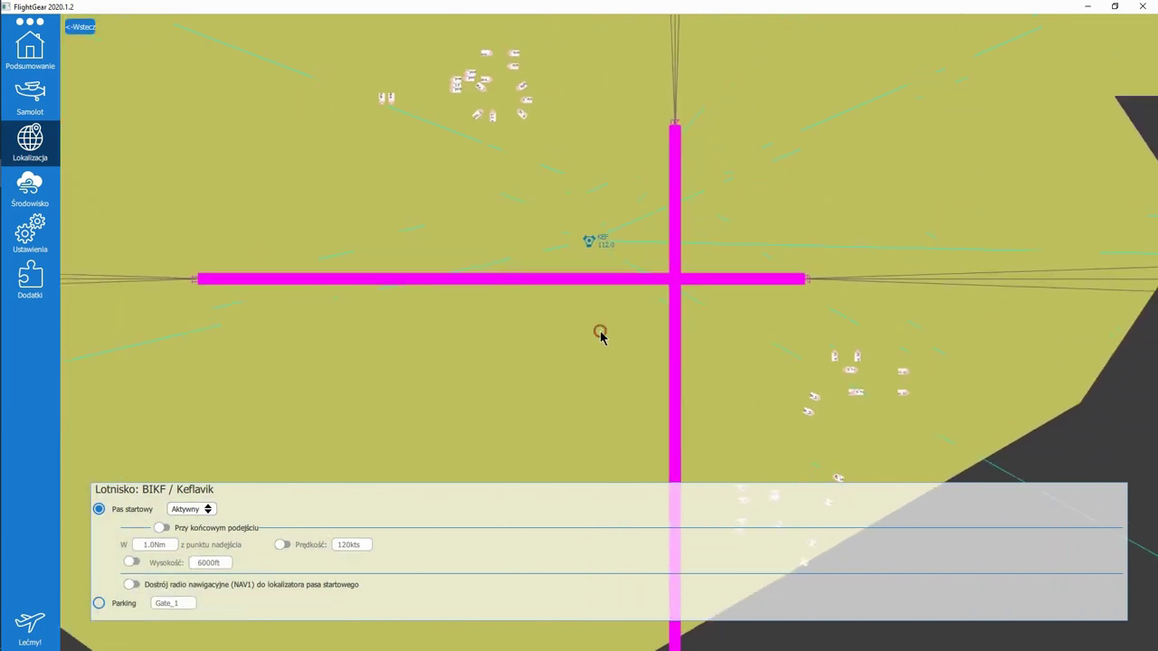
click(574, 350)
scroll(573, 353, down, 2)
scroll(571, 357, down, 4)
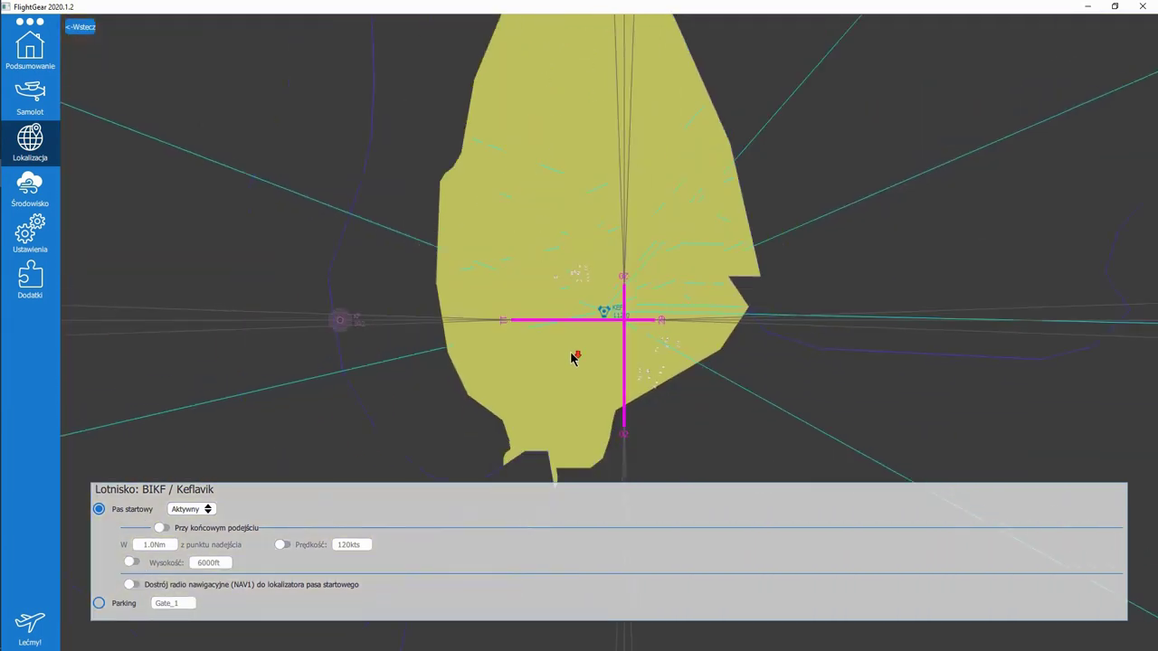
scroll(571, 365, down, 4)
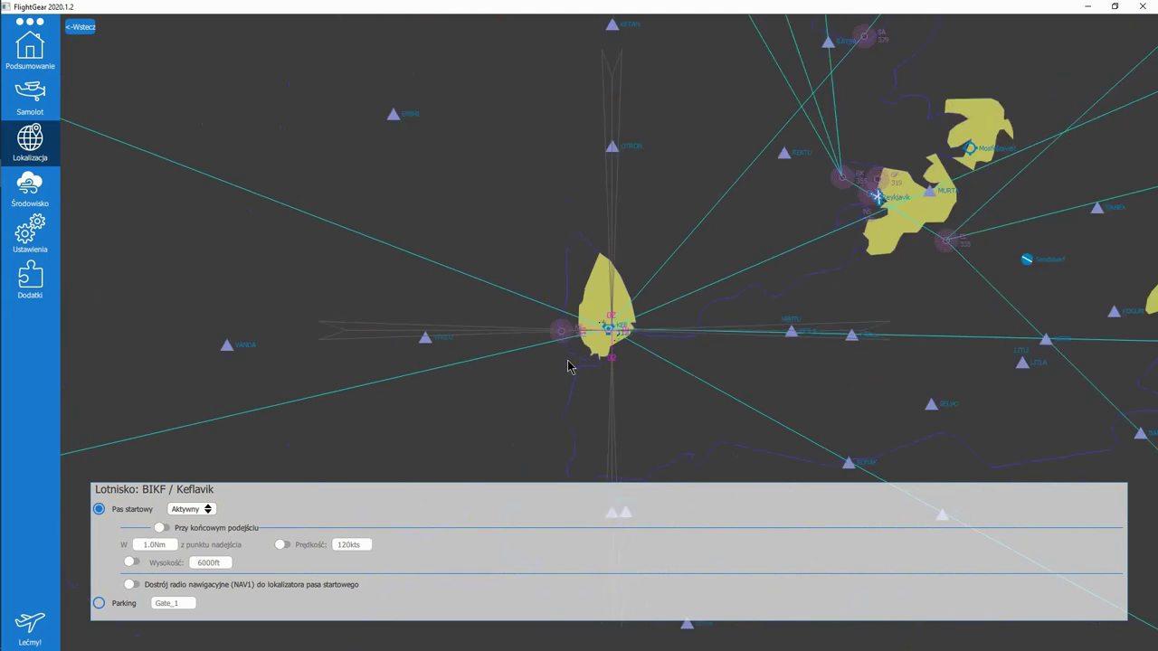
scroll(570, 365, down, 2)
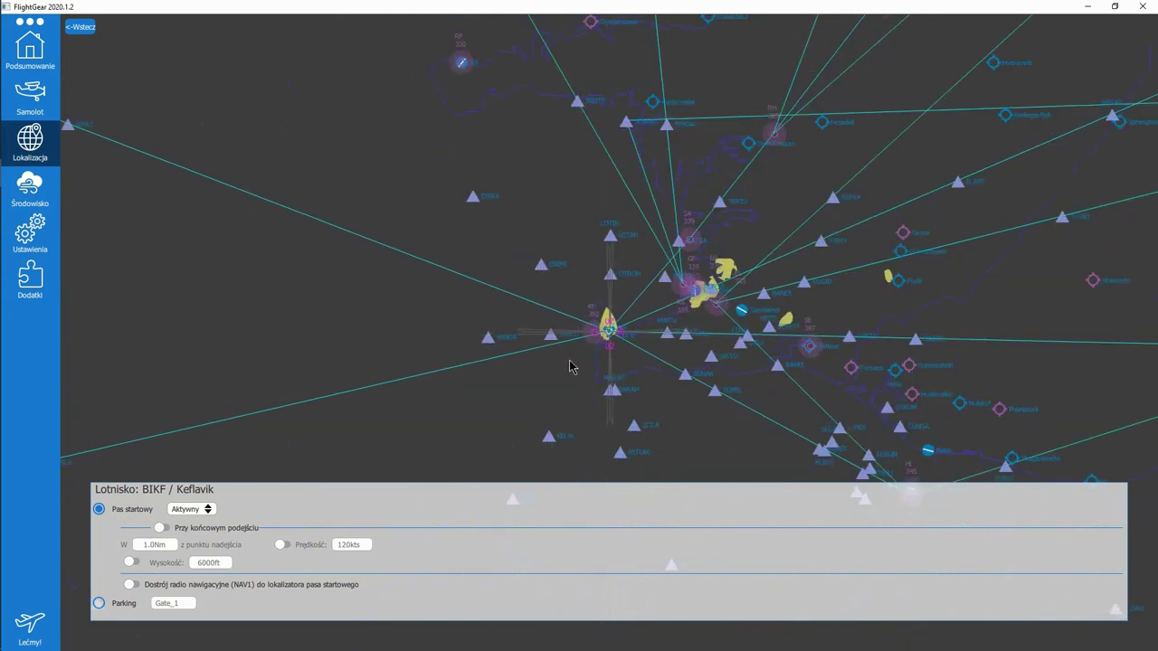
drag(822, 287, 660, 318)
scroll(660, 318, down, 2)
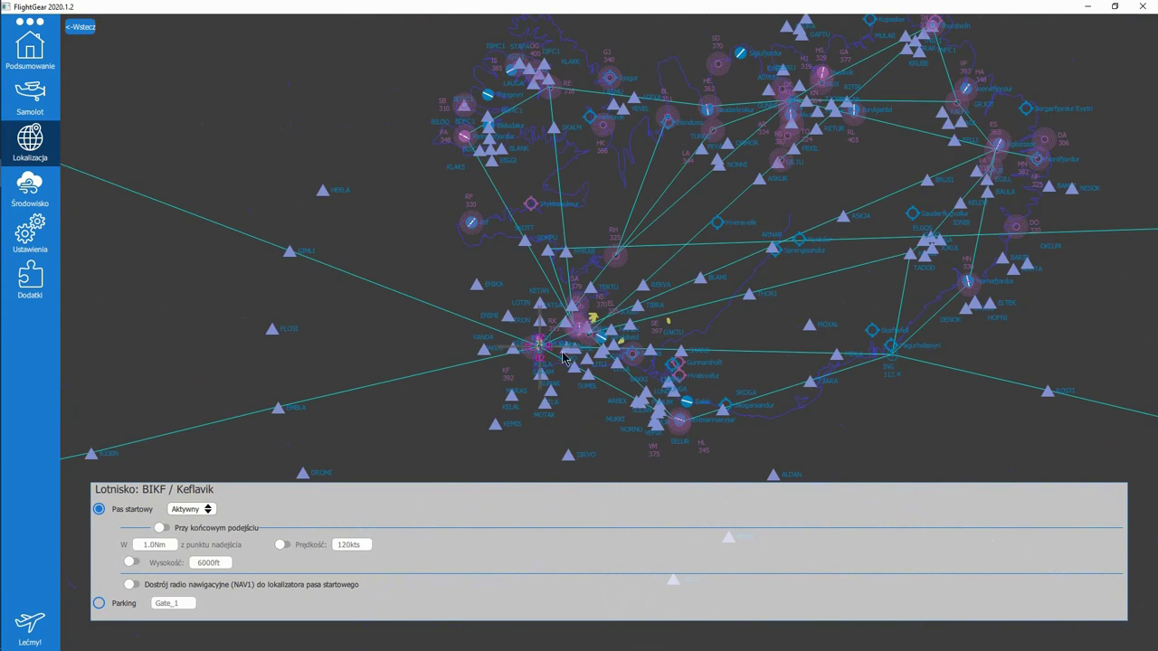
Step: Return the map from the regional overview to a close view of Keflavik airport's runways and parking positions
scroll(541, 355, up, 2)
scroll(513, 374, up, 1)
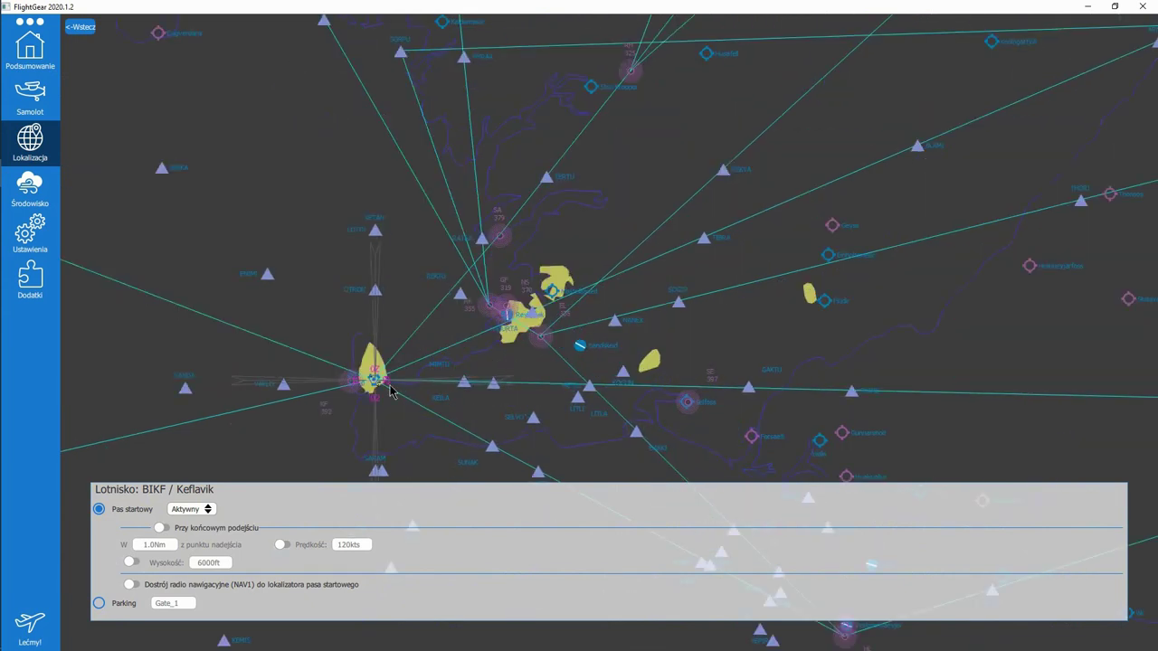
scroll(522, 388, up, 2)
scroll(516, 391, up, 2)
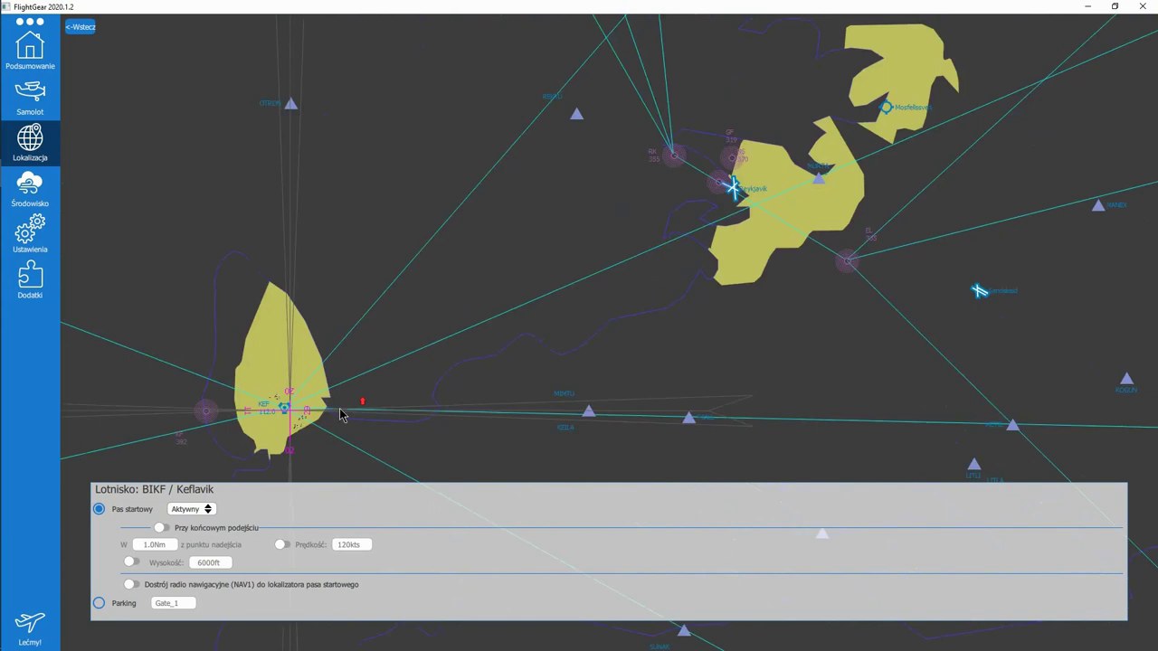
drag(392, 401, 731, 313)
scroll(633, 299, up, 3)
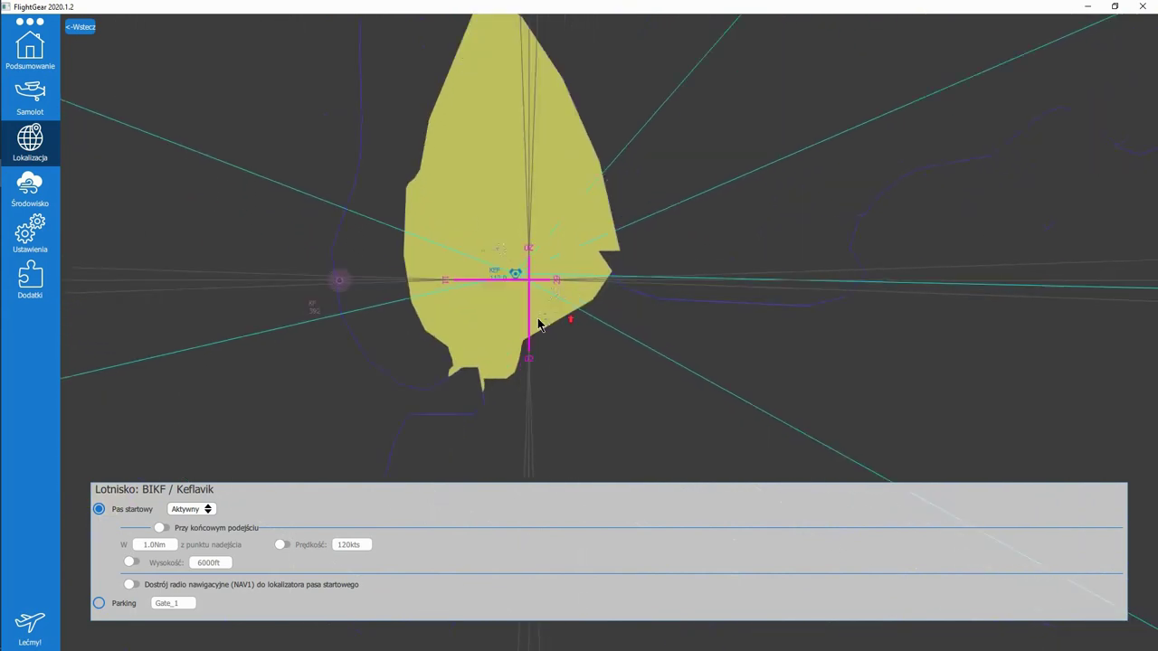
drag(357, 267, 511, 319)
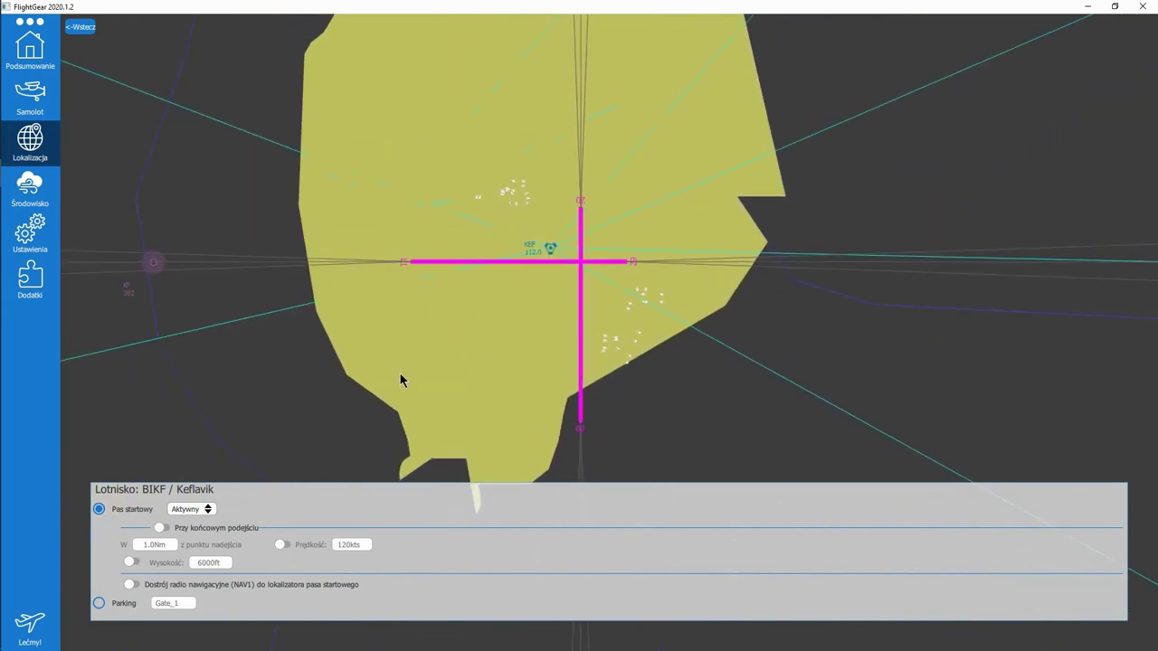
Step: Try the Parking start option at Keflavik, return to the runway option and keep the runway choice on Aktywny
scroll(380, 393, up, 2)
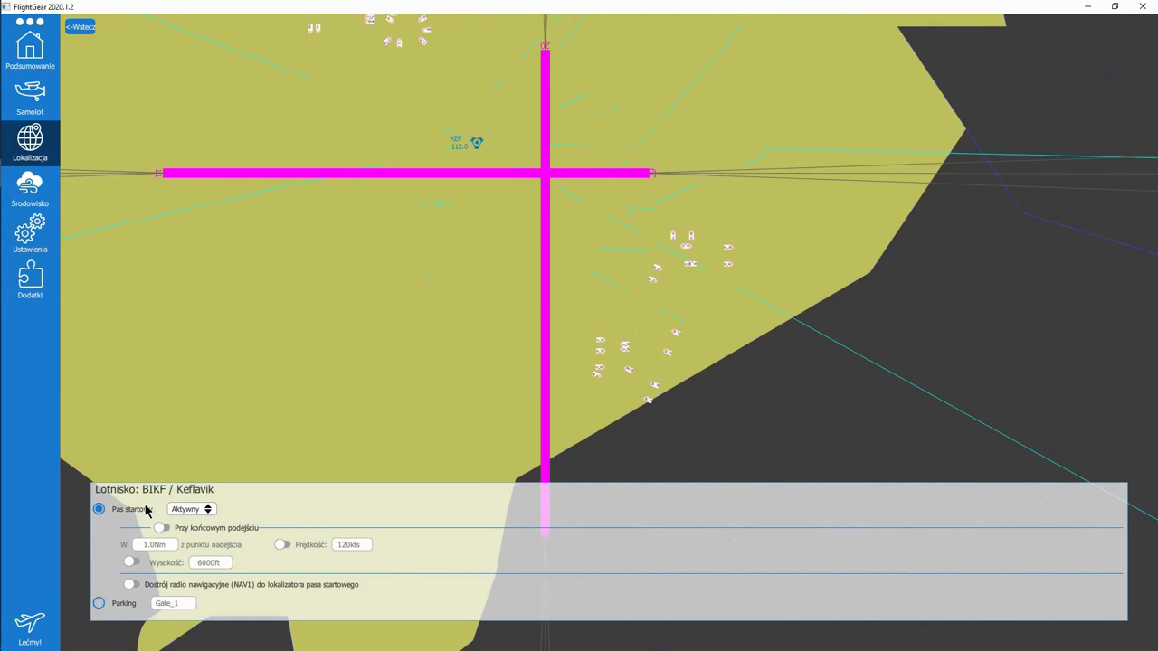
click(99, 604)
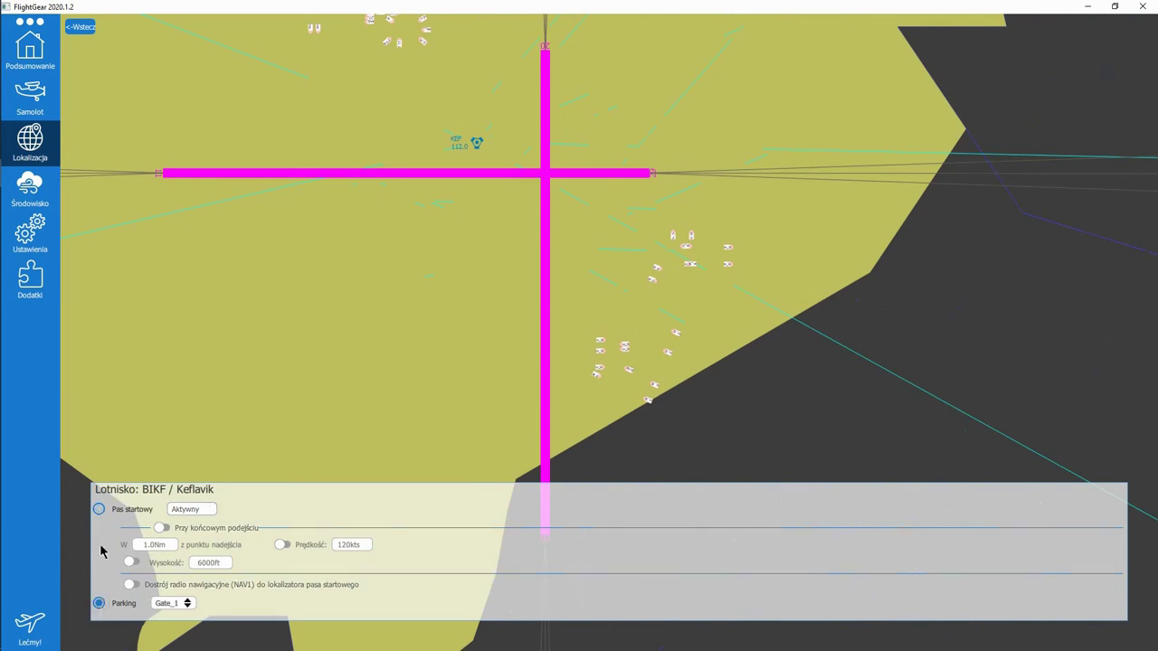
click(99, 512)
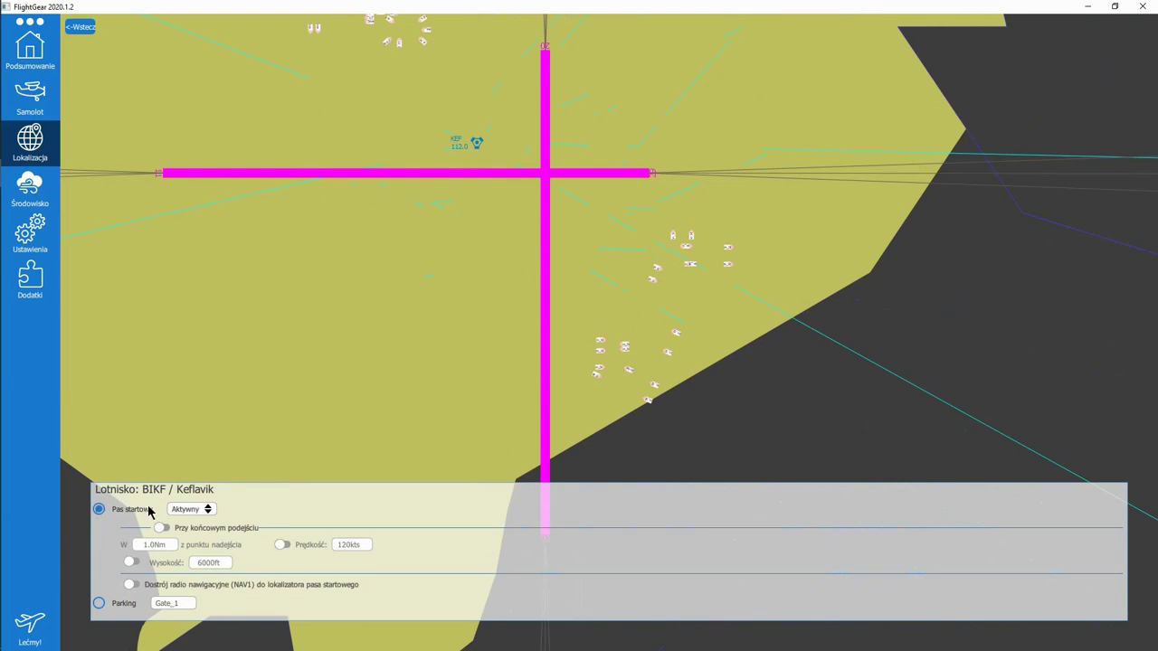
click(177, 510)
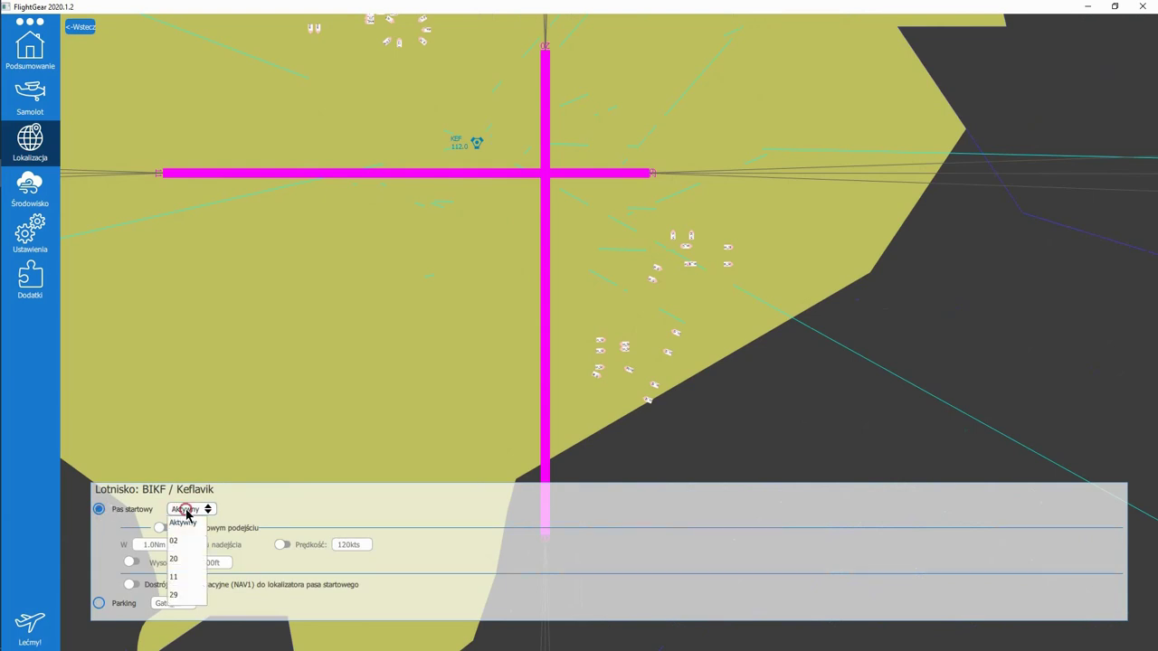
click(186, 523)
scroll(387, 373, down, 1)
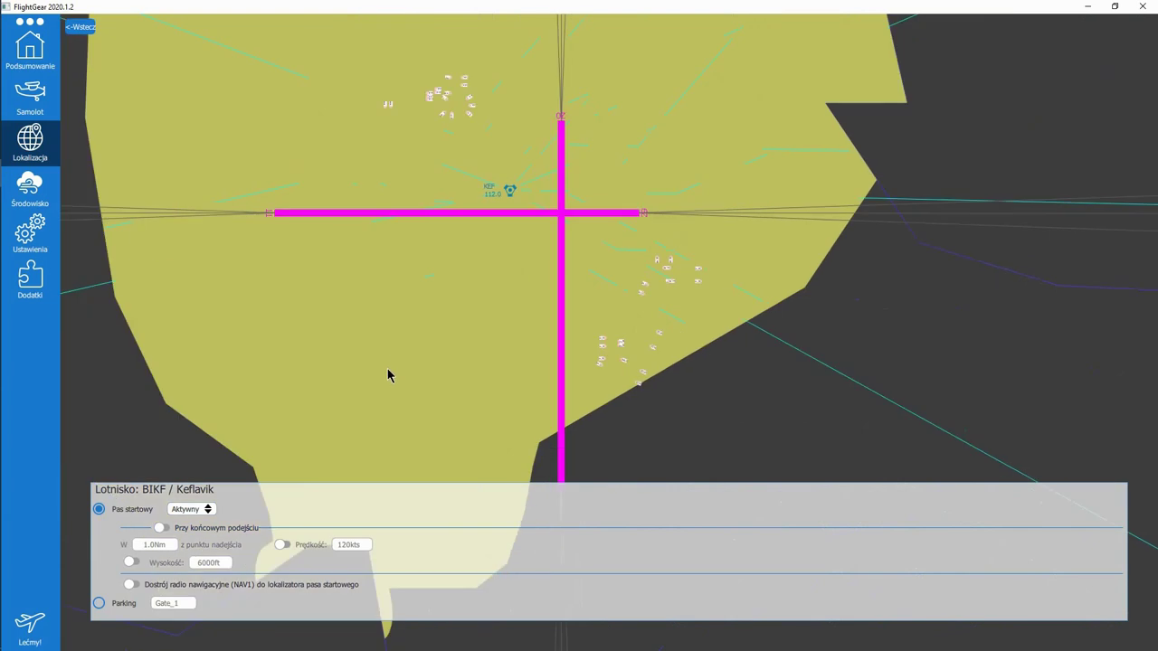
scroll(388, 371, down, 1)
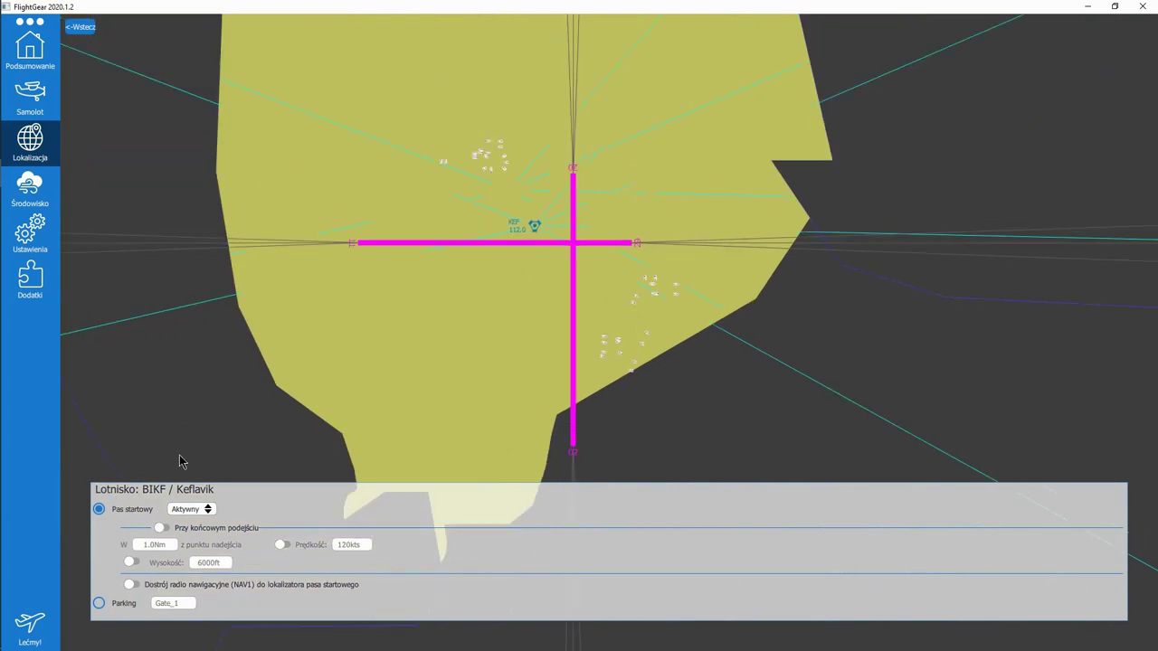
Step: Try runway 02 as the start position, restore the Aktywny runway setting and review the available runways
click(189, 511)
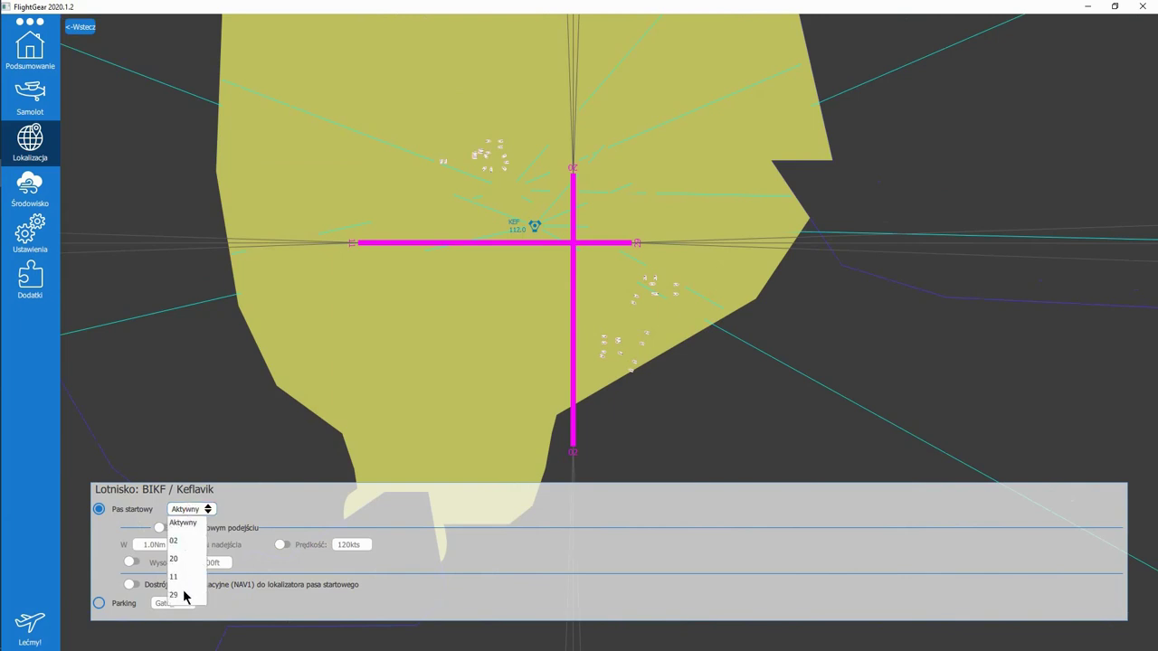
click(176, 541)
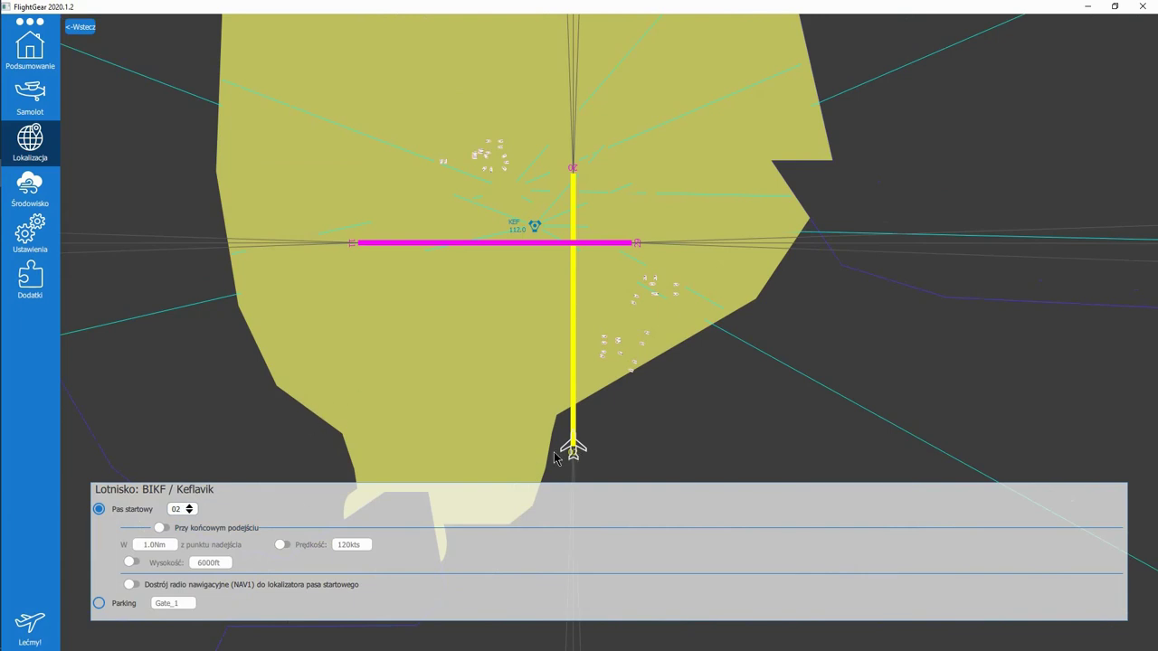
click(185, 512)
click(194, 517)
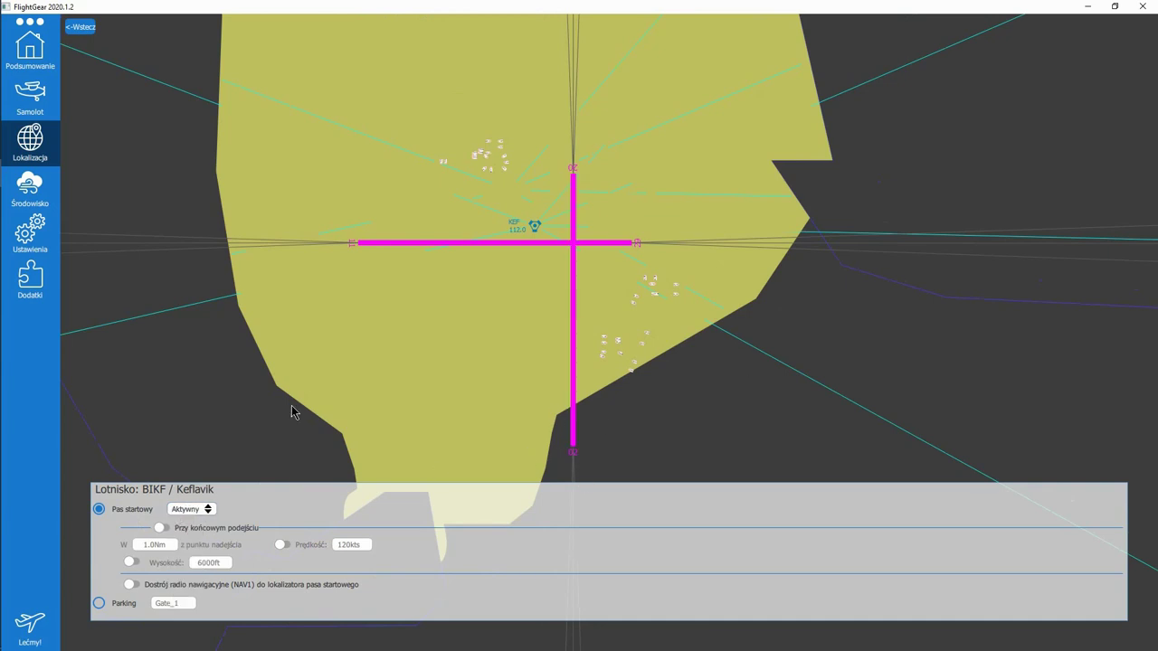
click(191, 513)
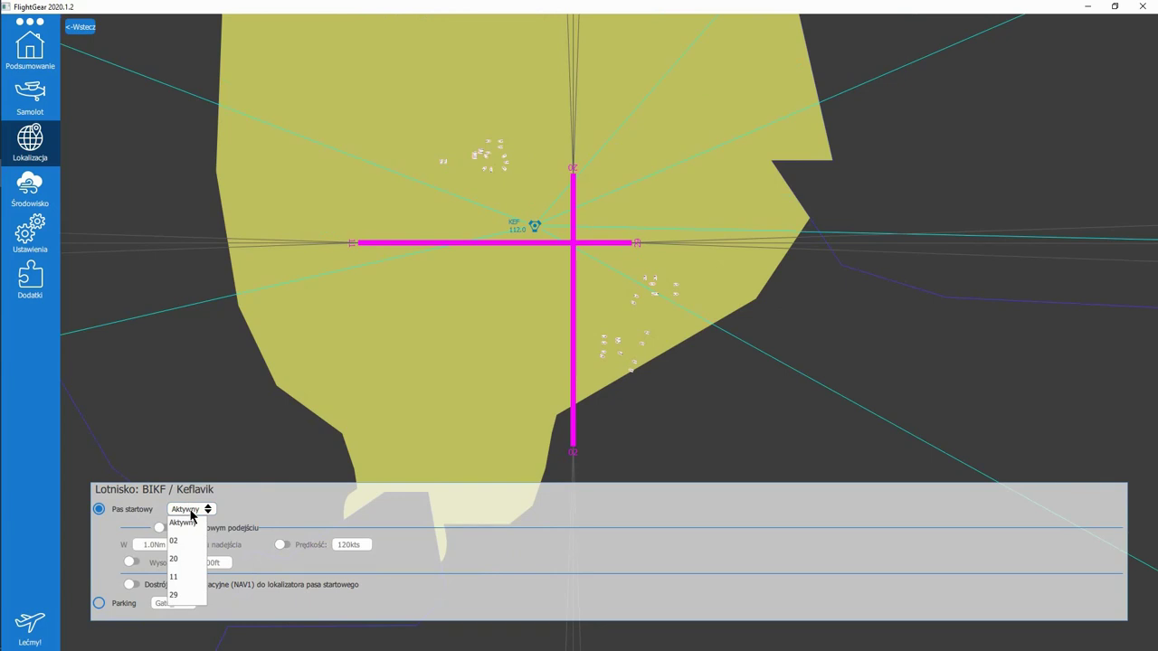
click(191, 514)
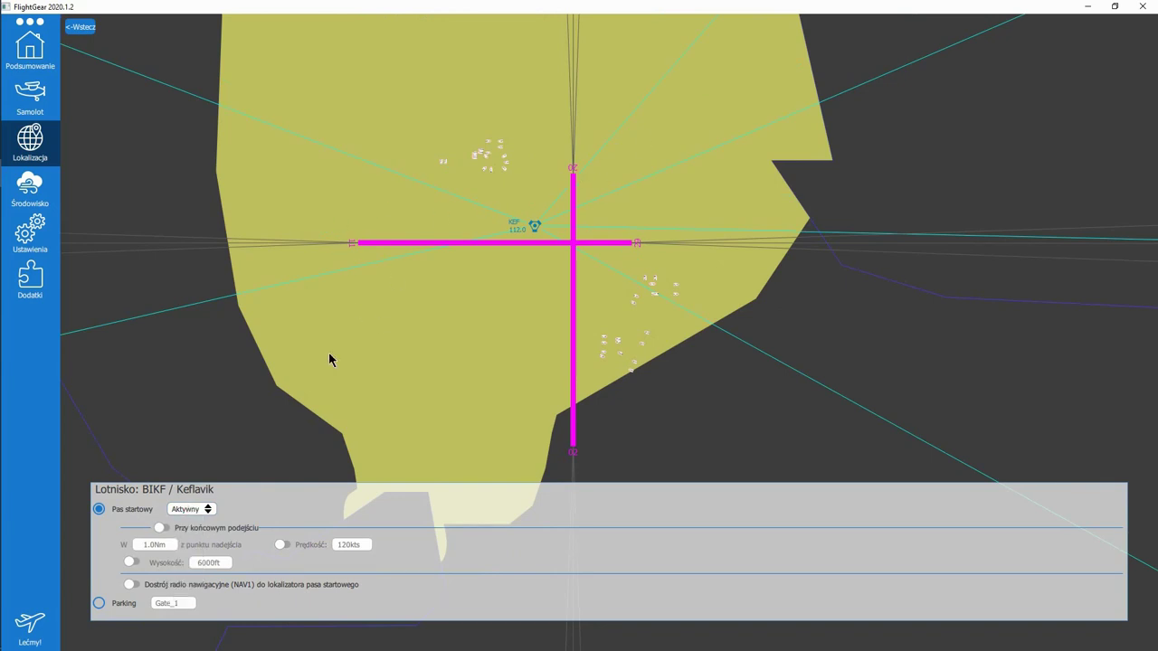
Step: Select the runway ends 11, 20, 29 and 02 in turn directly on the airport map
click(362, 244)
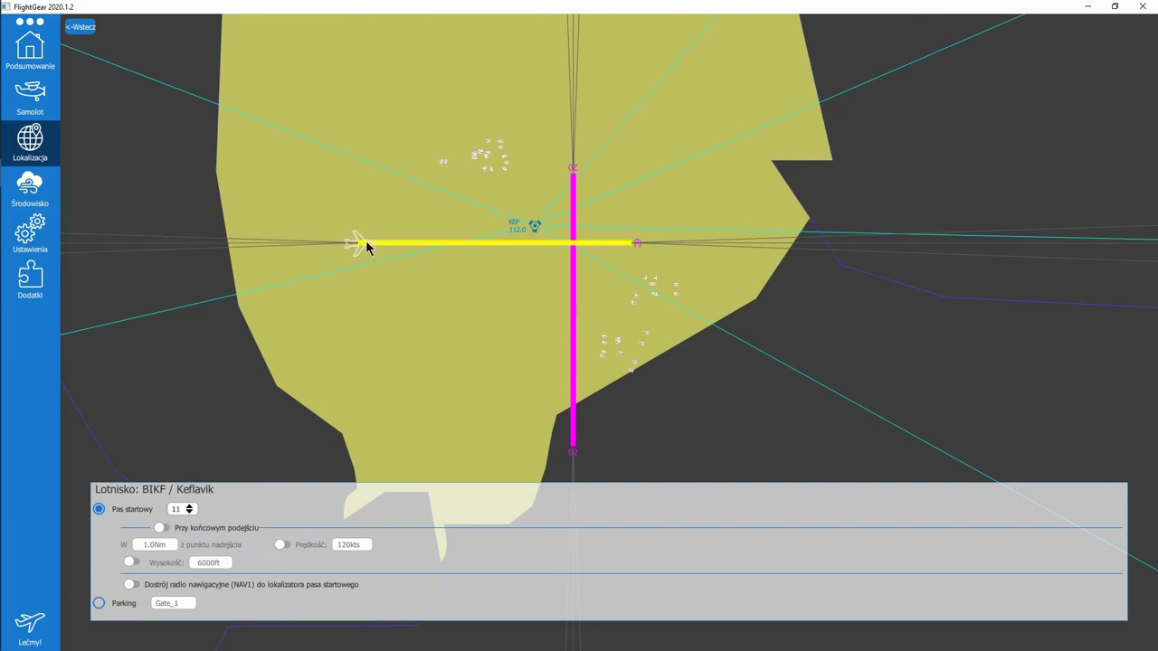
click(572, 181)
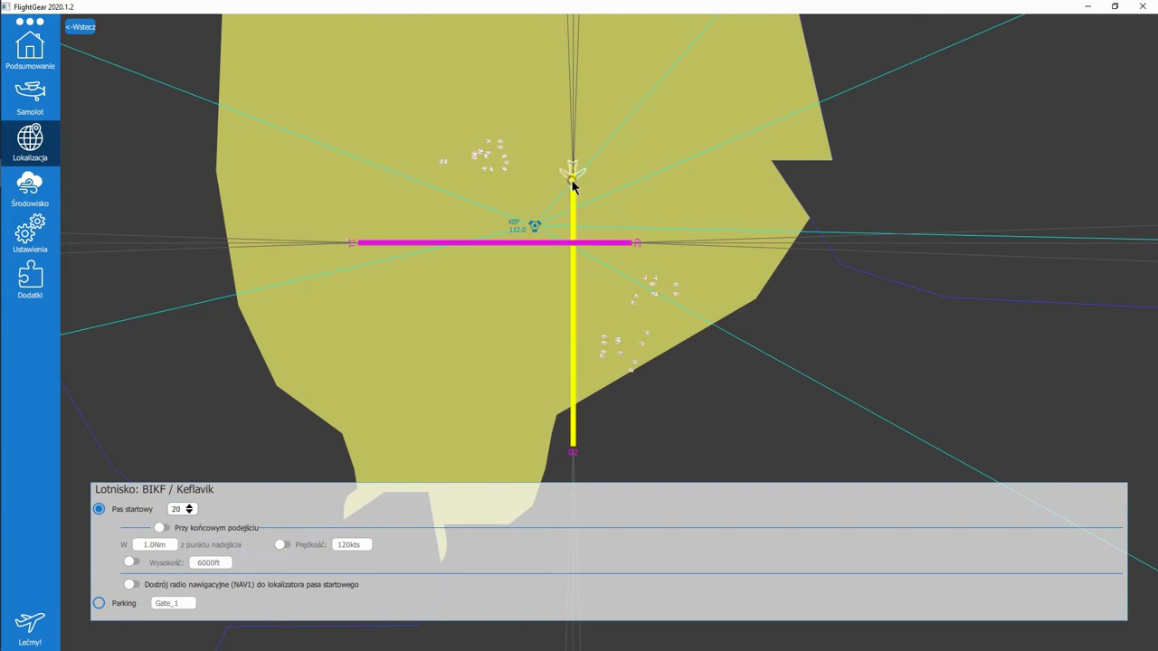
click(628, 243)
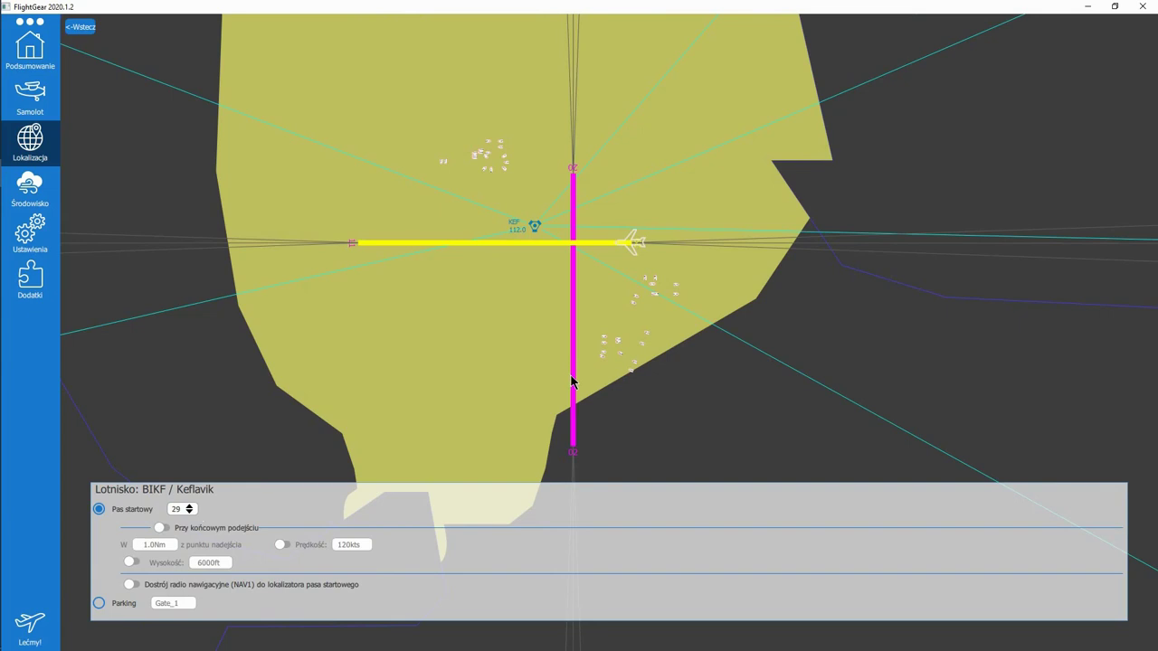
click(573, 435)
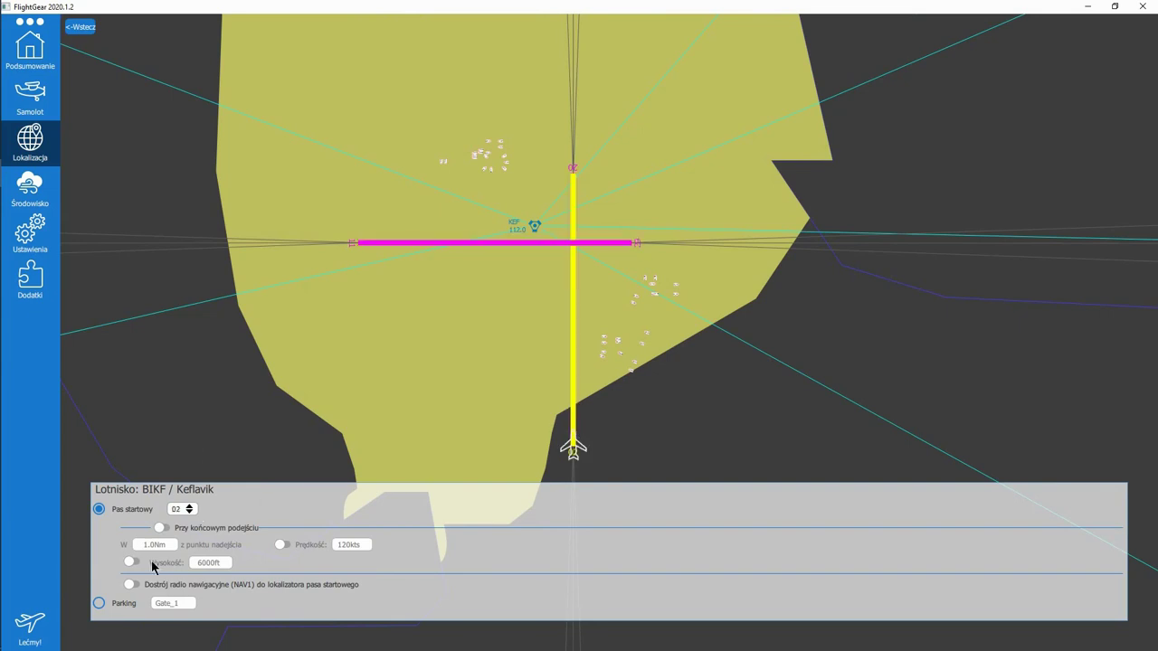
Step: Switch the start position to Parking, browse the gates and stands, and choose Gate_1
click(98, 602)
click(175, 602)
scroll(199, 542, down, 10)
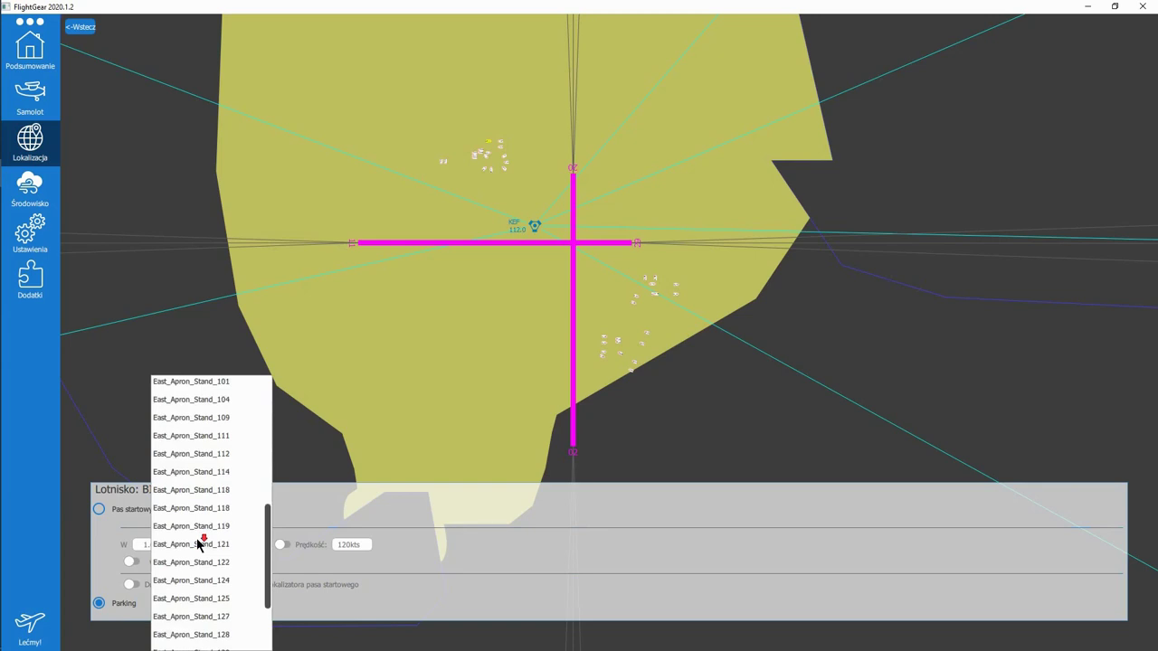
scroll(197, 544, up, 15)
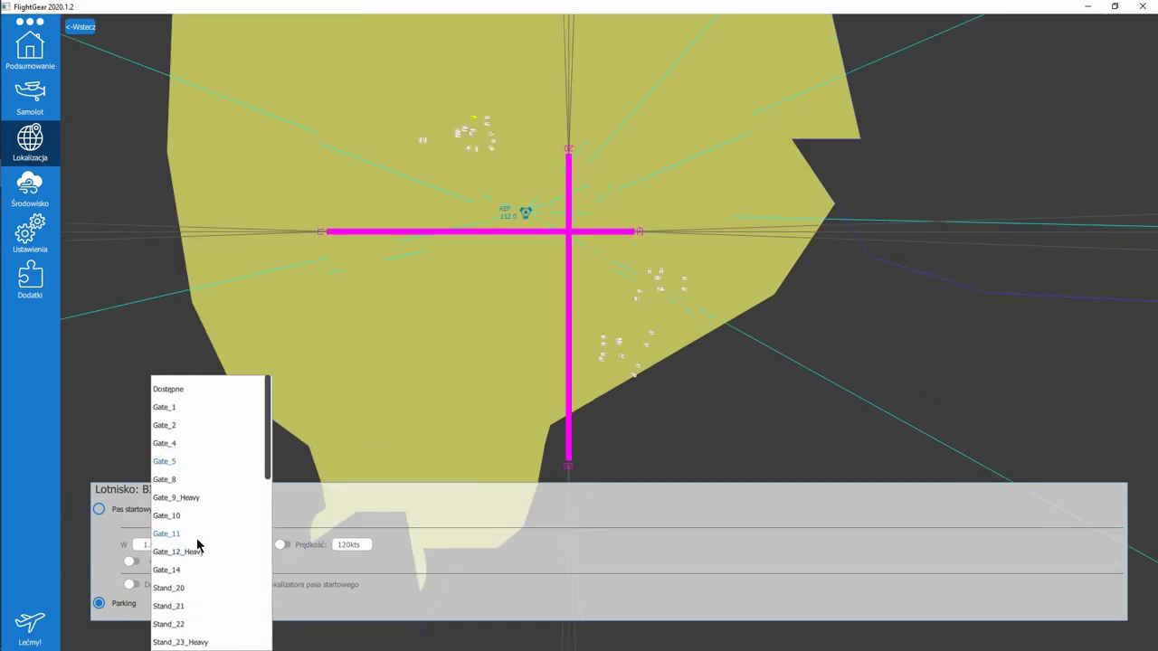
click(167, 404)
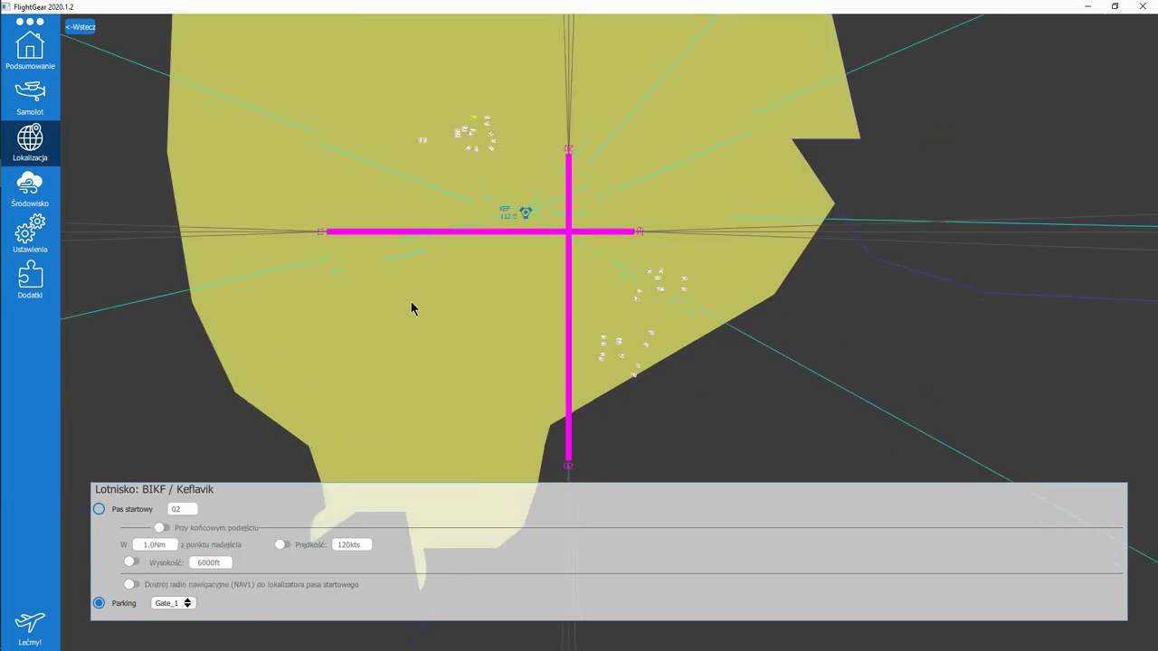
Step: Pick parking positions directly on the map, from Gate_9_Heavy to East_Apron_Stand_118 and finally East_Apron_Stand_127
click(486, 202)
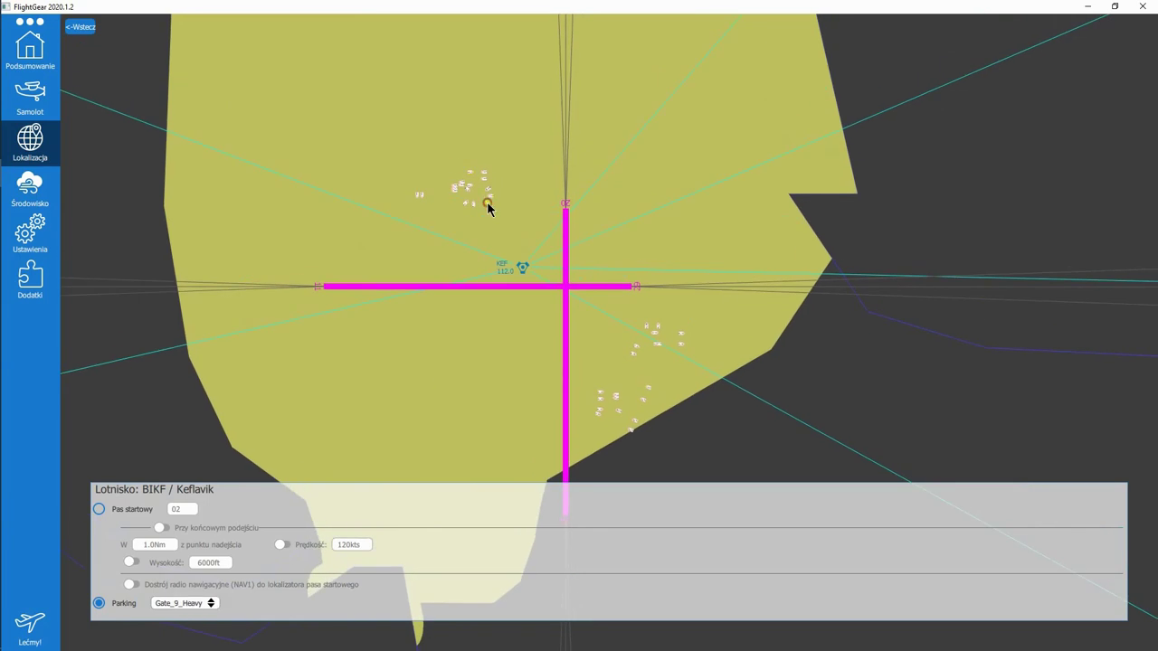
scroll(471, 199, up, 3)
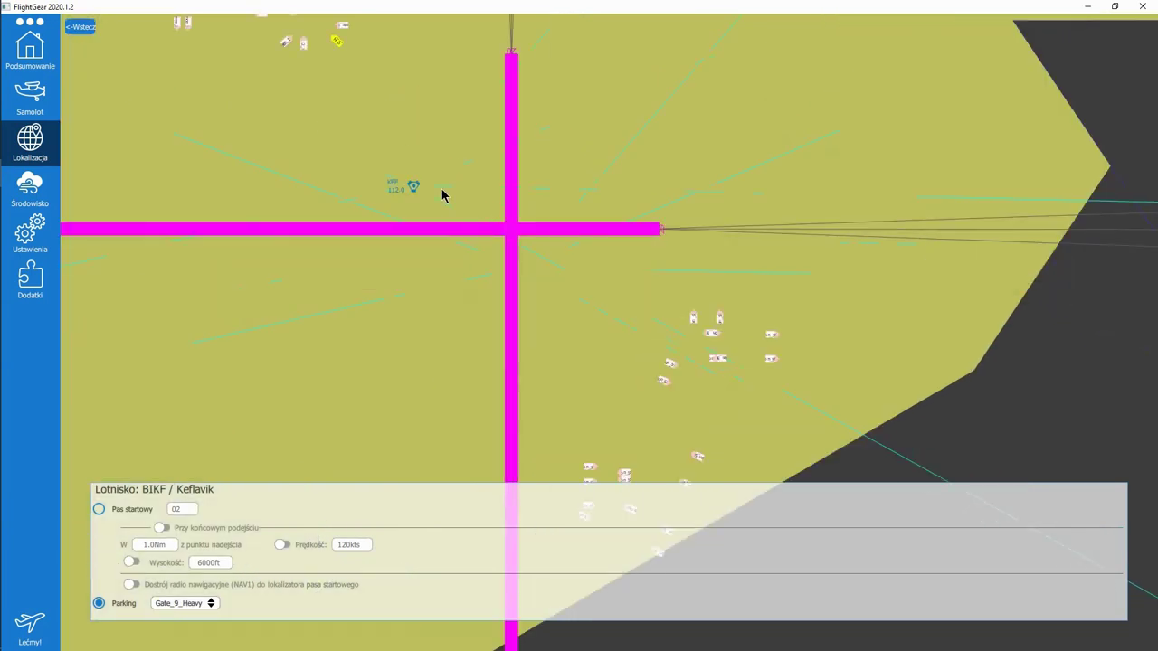
click(715, 359)
click(693, 318)
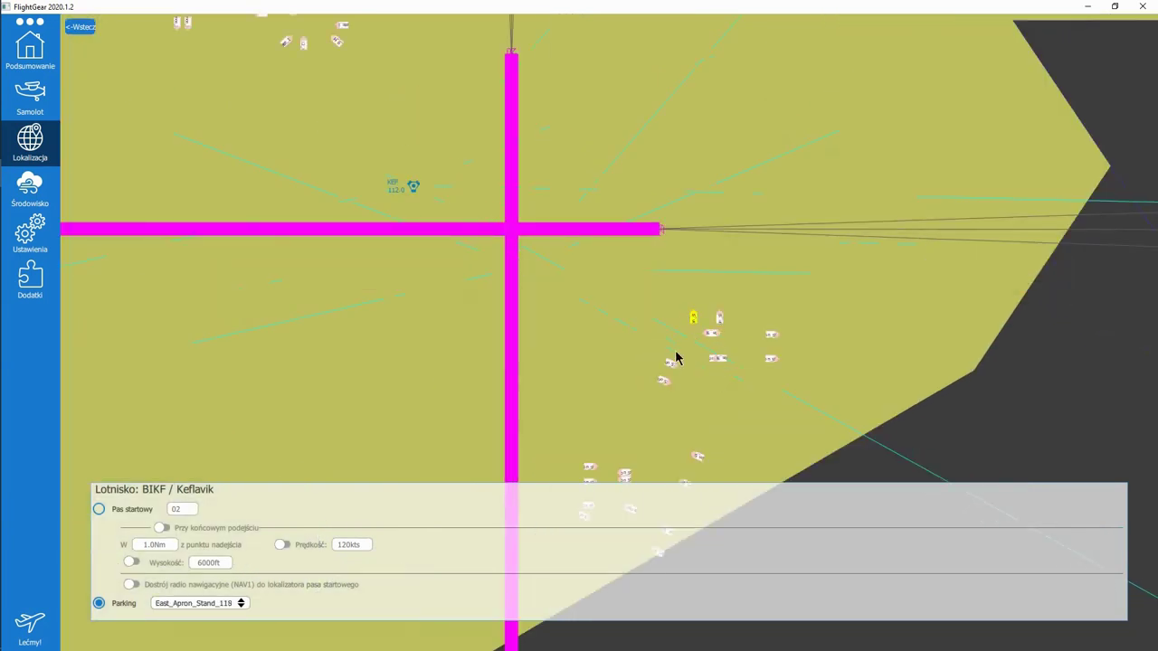
click(664, 379)
scroll(615, 353, down, 2)
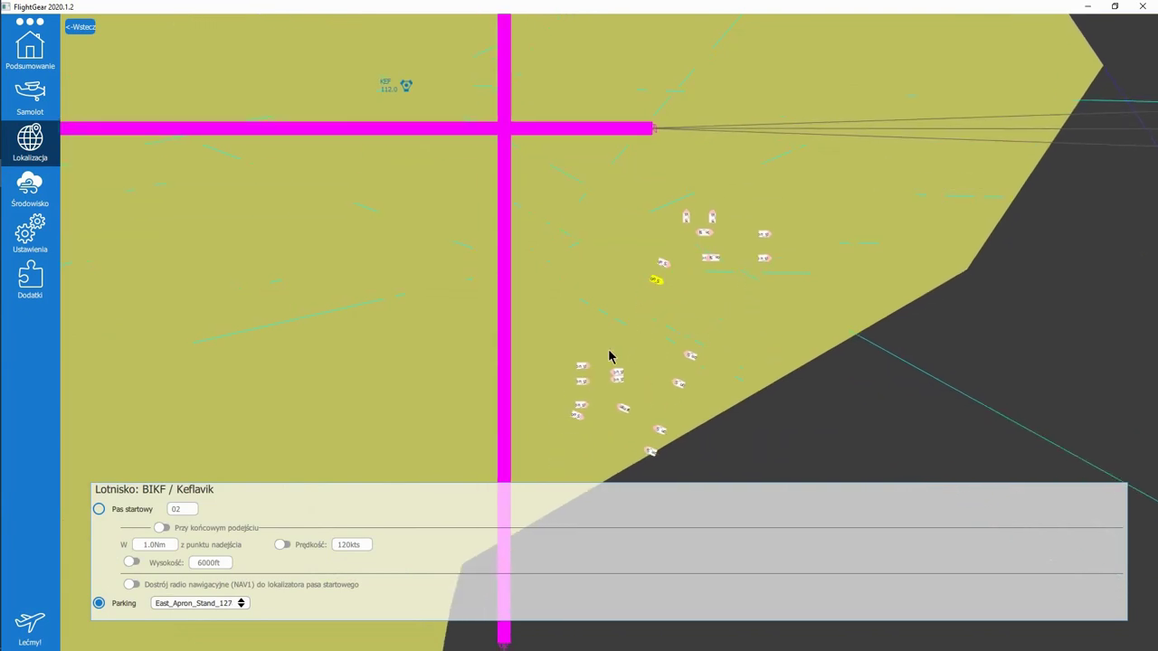
Step: Switch the start position back to the runway option and set the runway to Aktywny
click(99, 510)
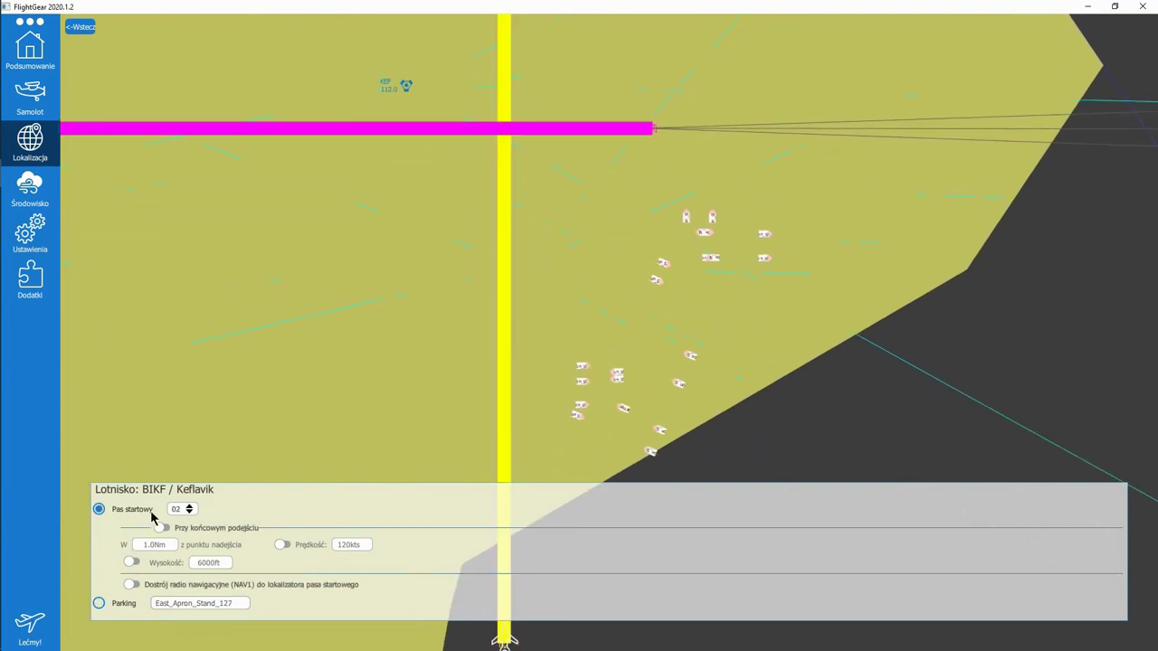
click(181, 510)
click(184, 525)
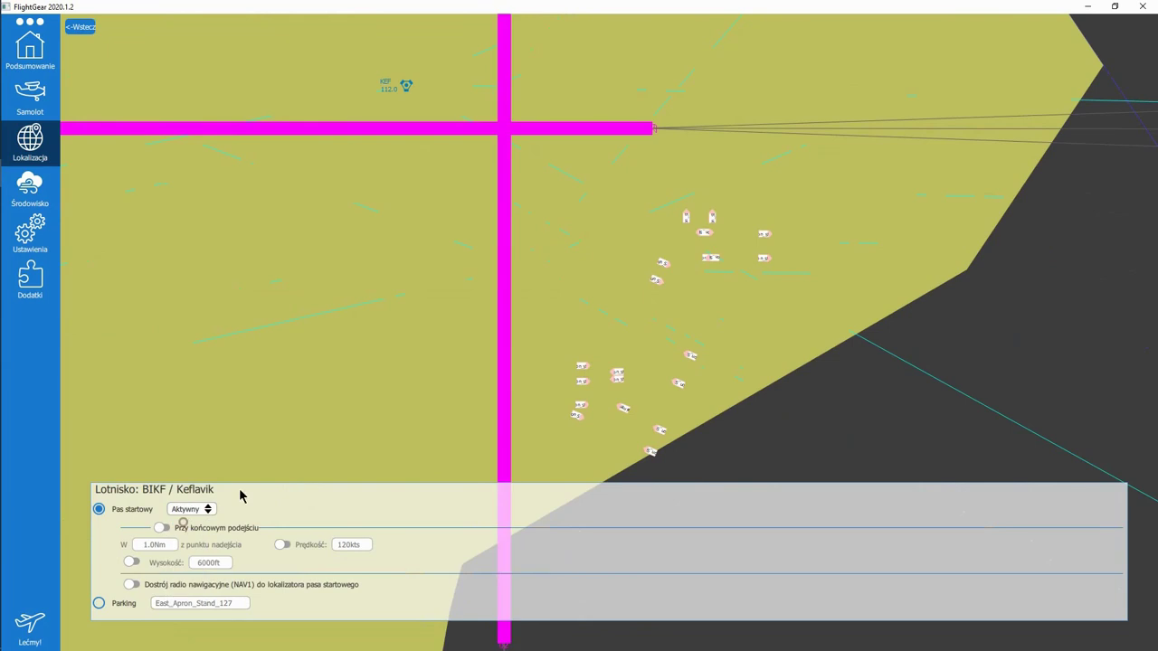
Step: Enable the start on final approach (Przy końcowym podejściu) and choose runway 02
drag(349, 426, 356, 352)
click(183, 527)
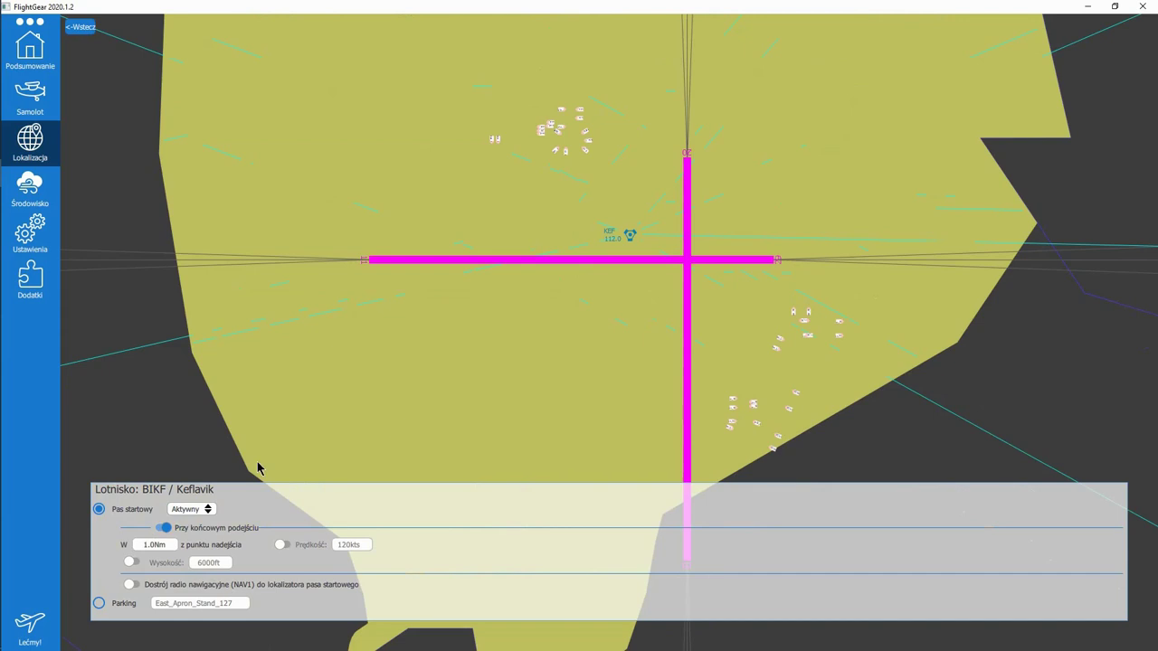
click(190, 509)
click(182, 539)
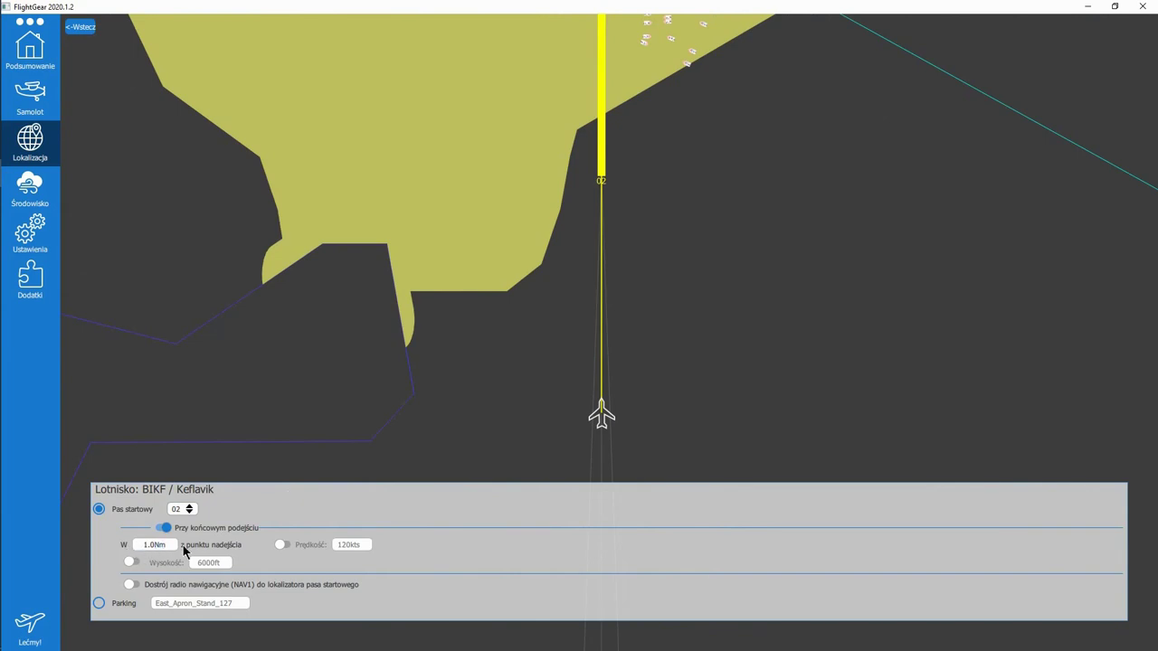
Step: Try the approach speed, altitude and NAV1 localizer tuning options, turning each of them off again
click(285, 546)
click(284, 545)
click(133, 562)
click(133, 562)
click(221, 586)
click(134, 585)
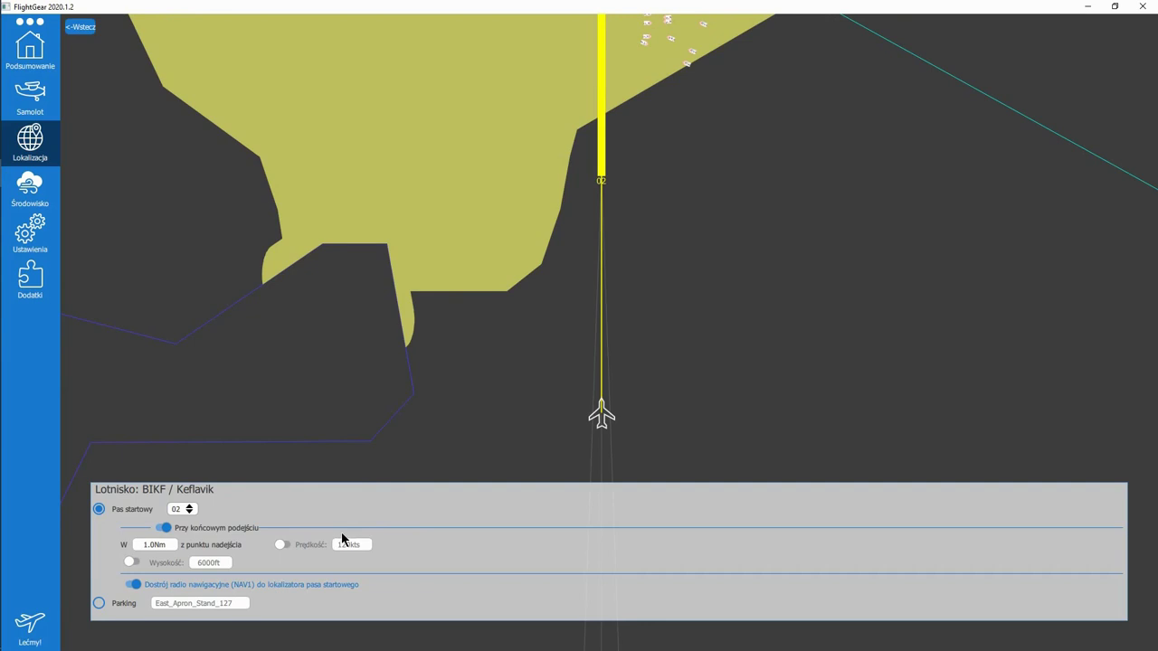
click(136, 584)
scroll(569, 313, down, 1)
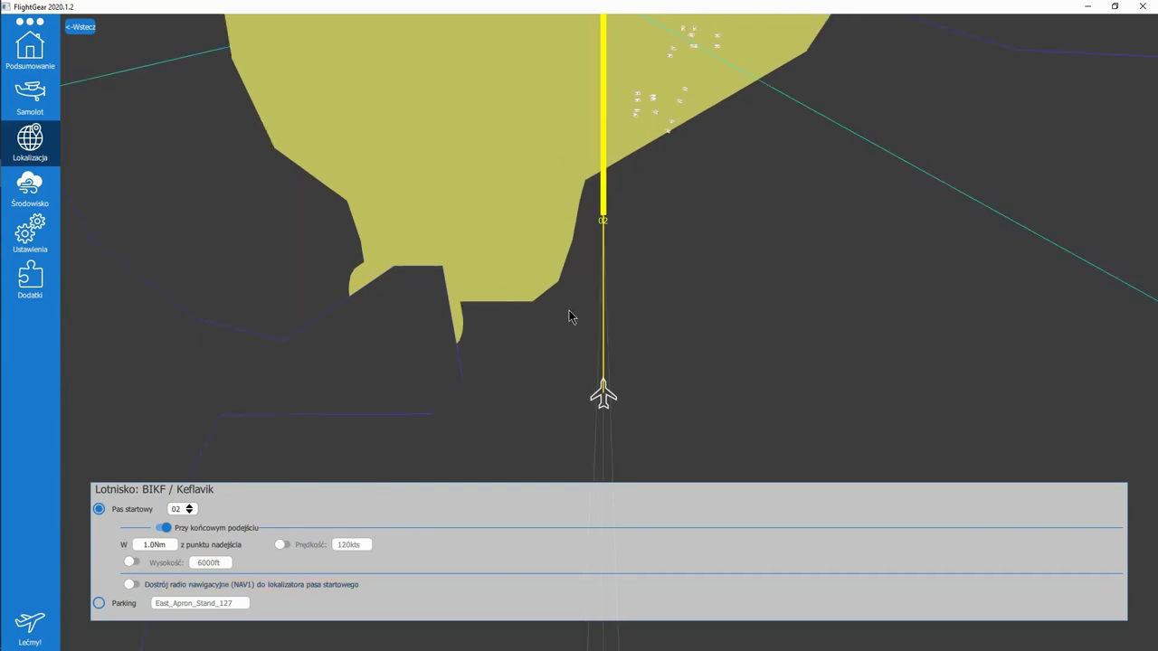
Step: Place the aircraft on final approach to runways 29, 11 and 20 in turn using the map
drag(655, 224, 633, 305)
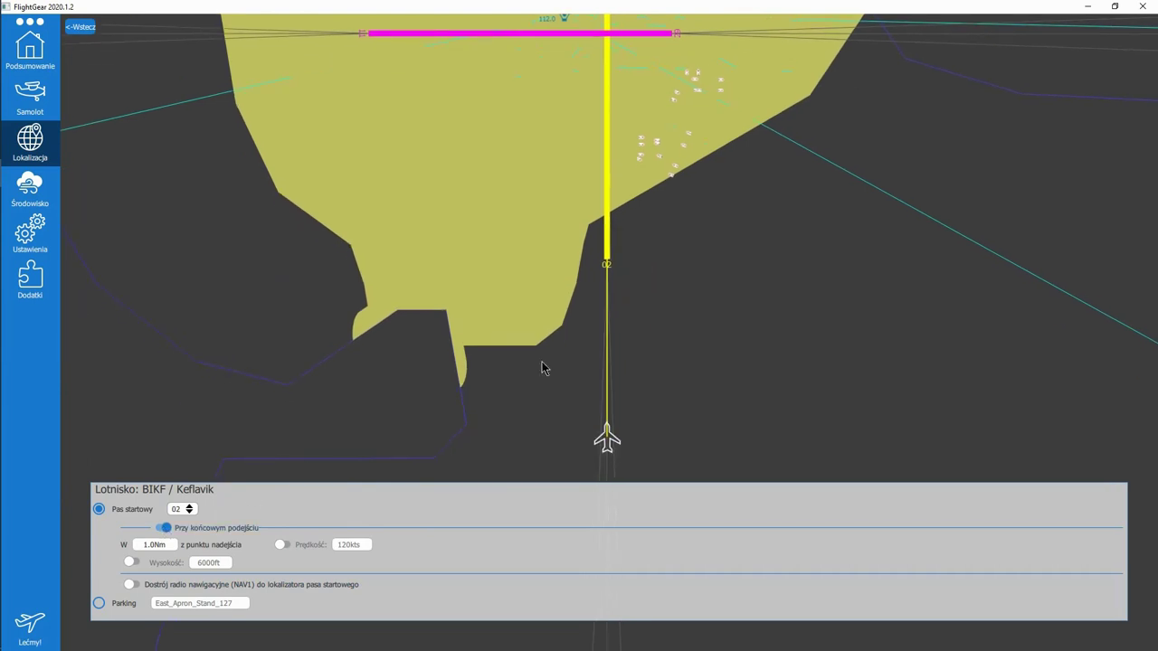
click(668, 289)
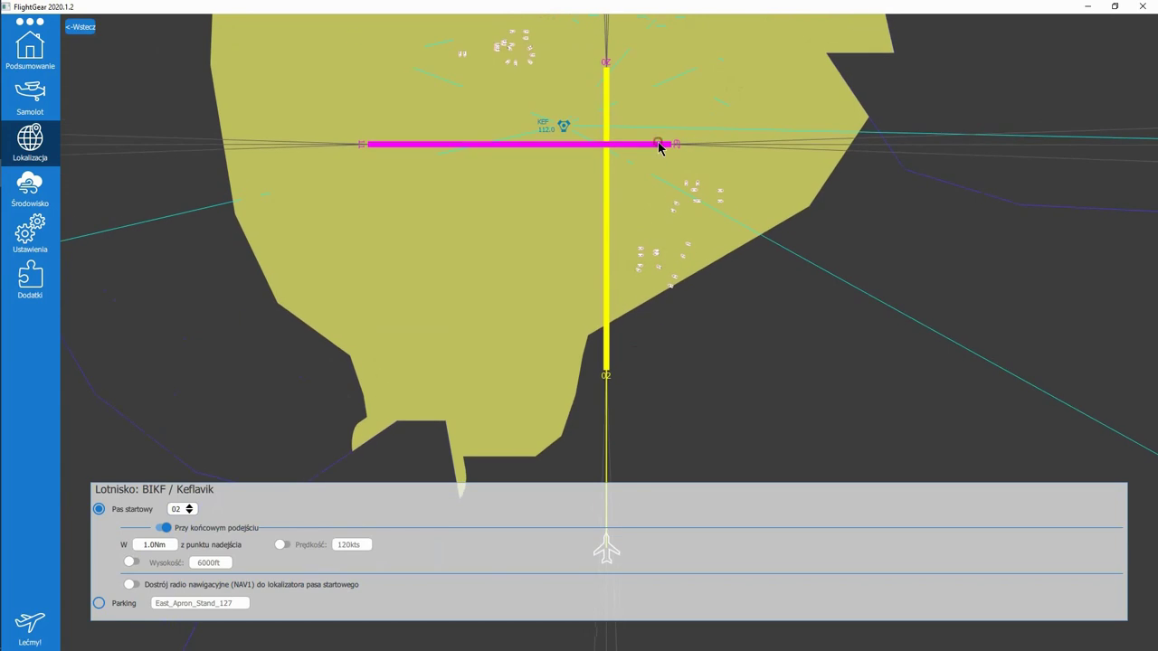
click(664, 143)
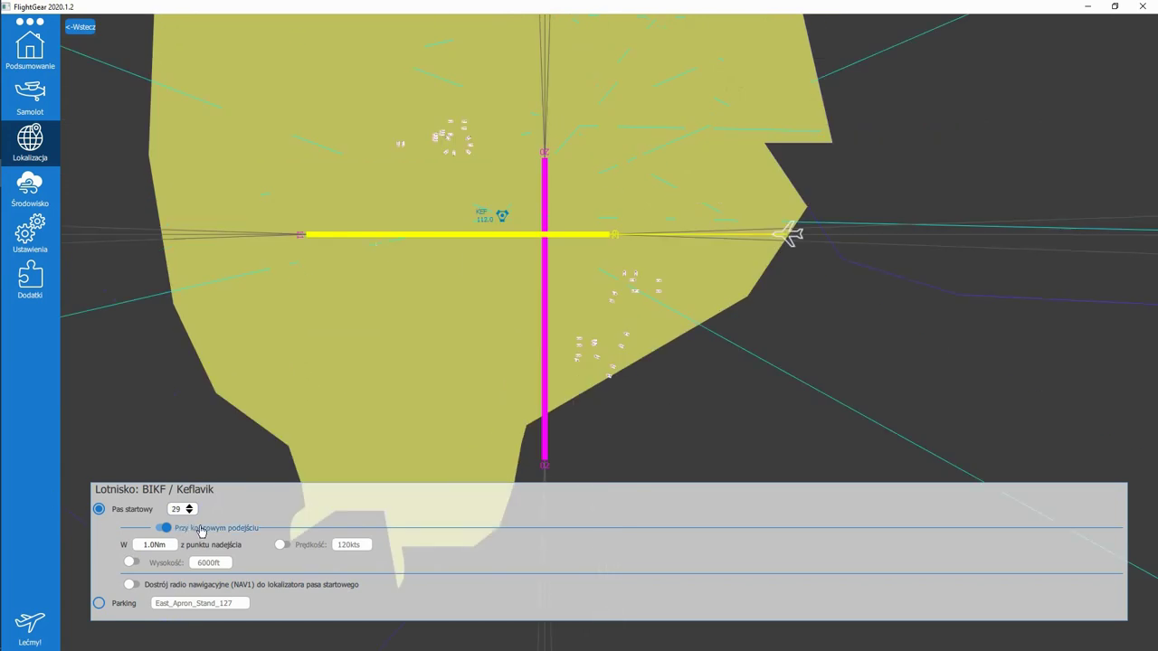
click(313, 235)
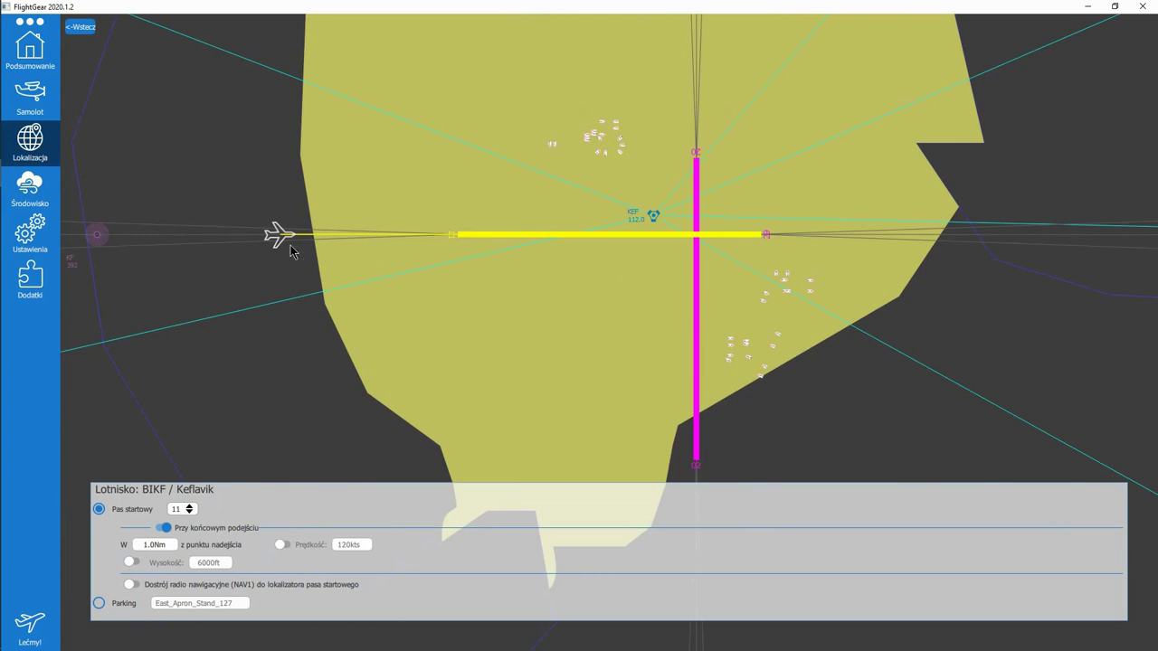
click(696, 155)
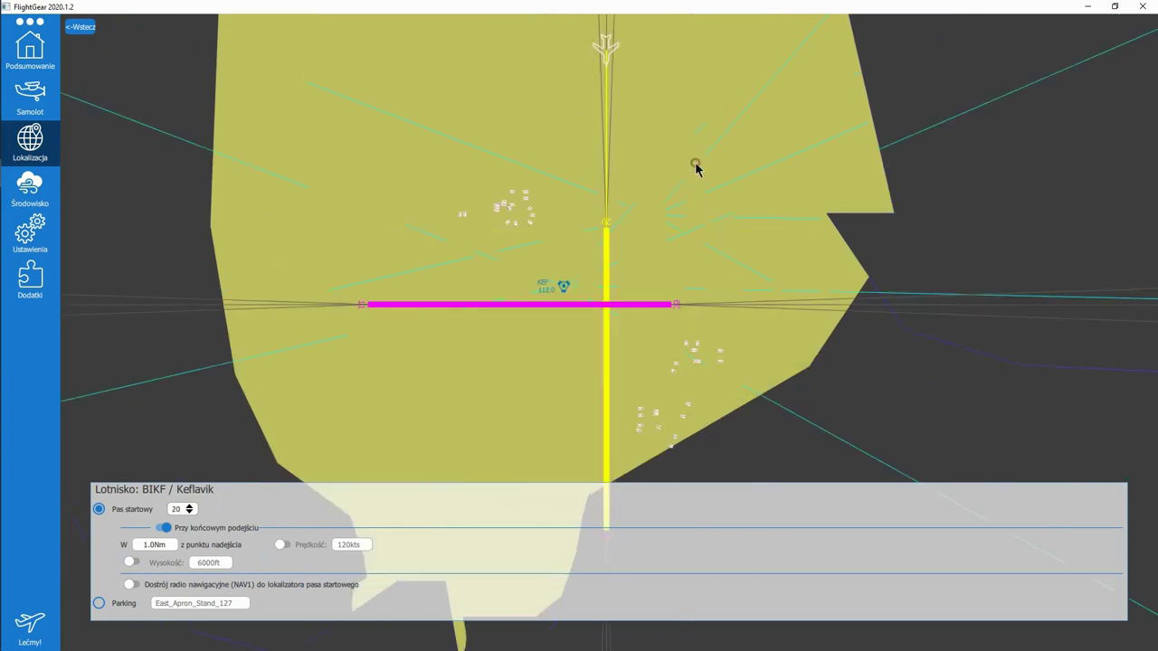
Step: Turn off the final approach start and set the runway back to Aktywny
click(163, 527)
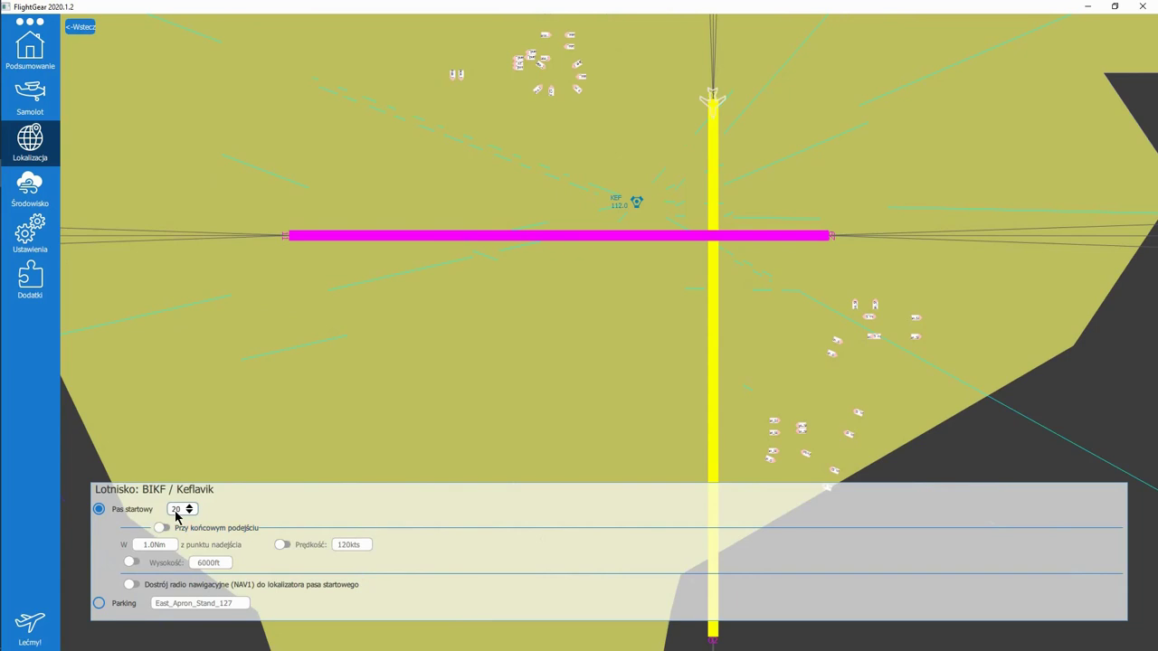
click(177, 509)
click(184, 523)
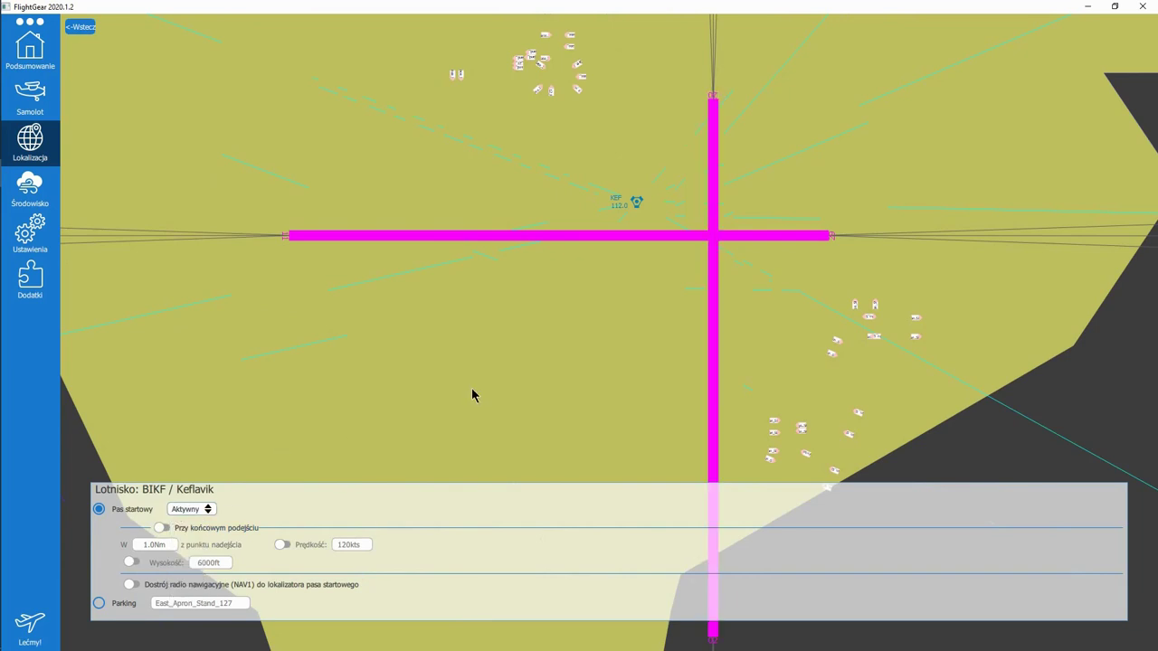
Step: Examine the map around Keflavik and Reykjavik, including nearby airports, navaids and airways
scroll(507, 368, down, 4)
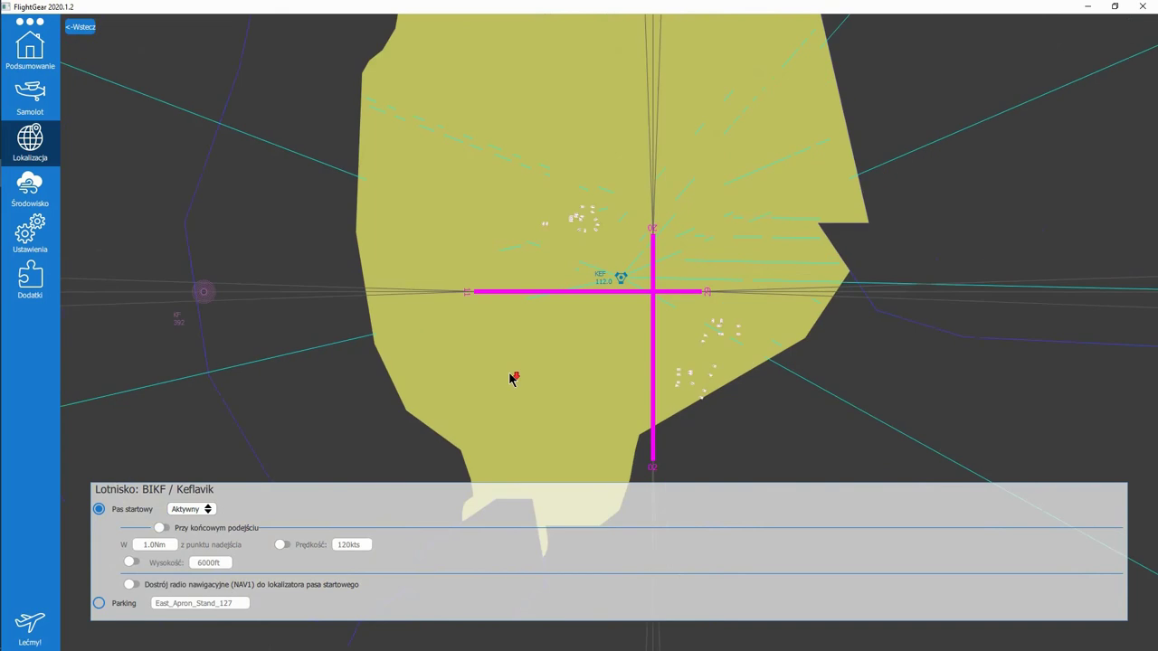
scroll(523, 355, down, 2)
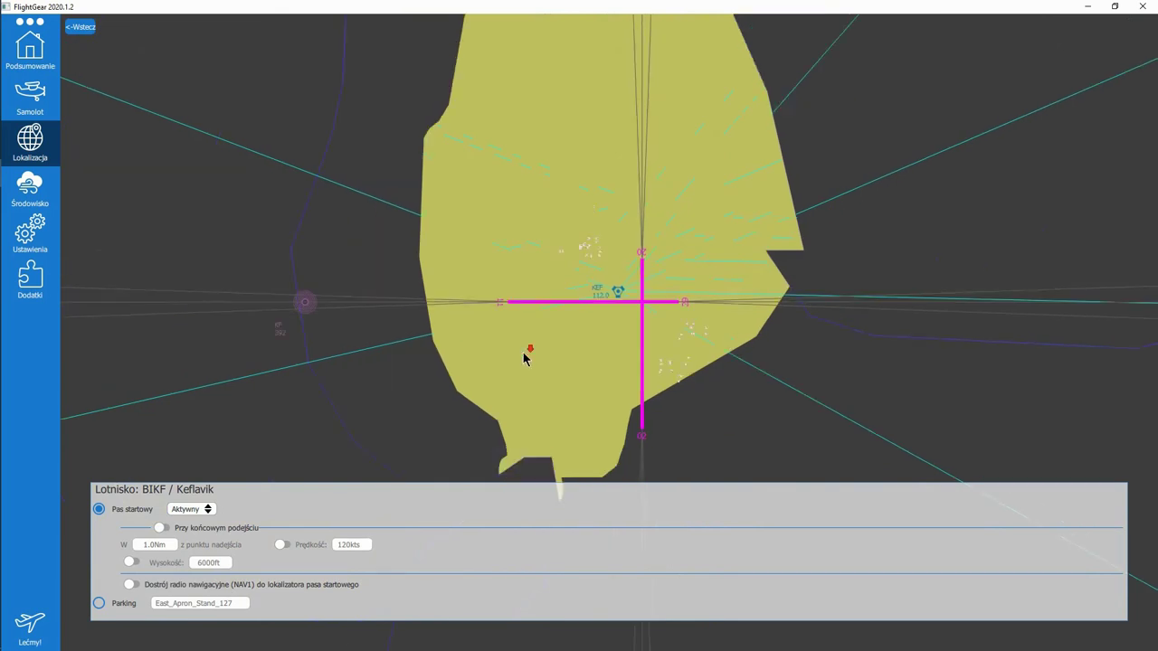
scroll(524, 356, down, 4)
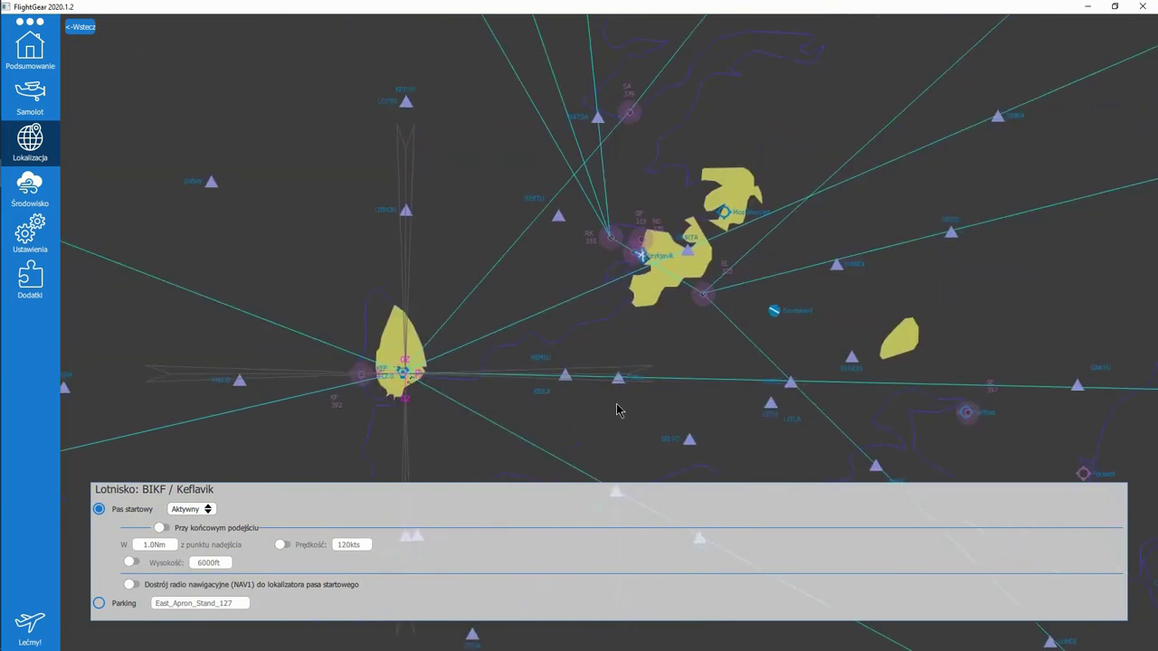
drag(626, 332, 621, 321)
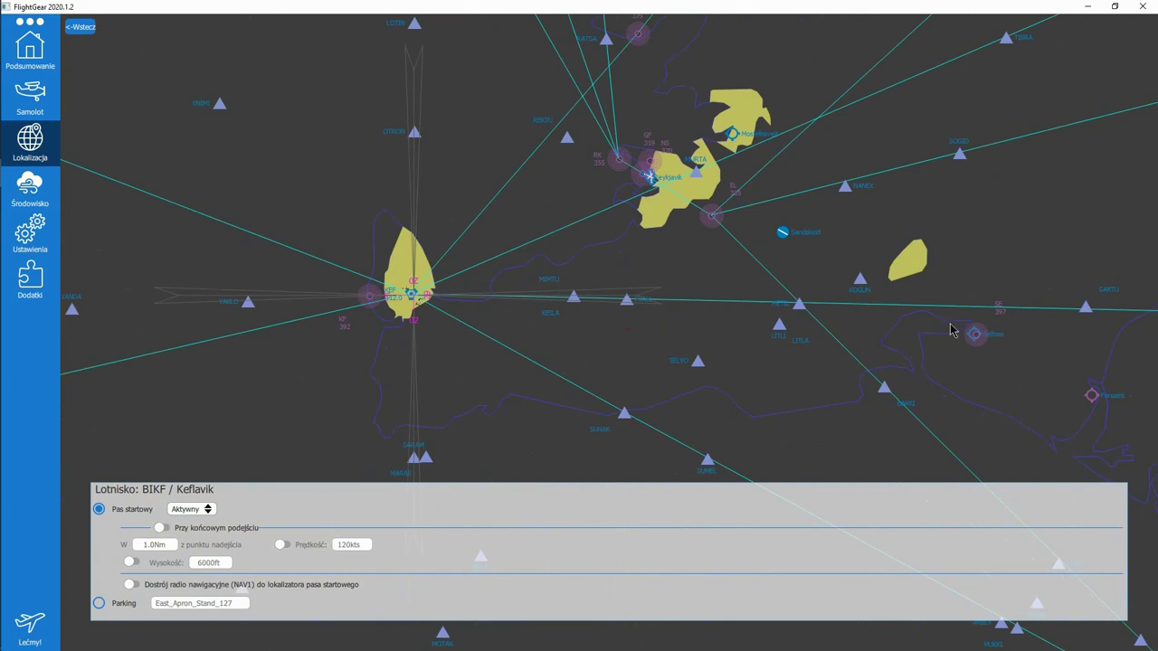
click(690, 264)
drag(695, 274, 710, 323)
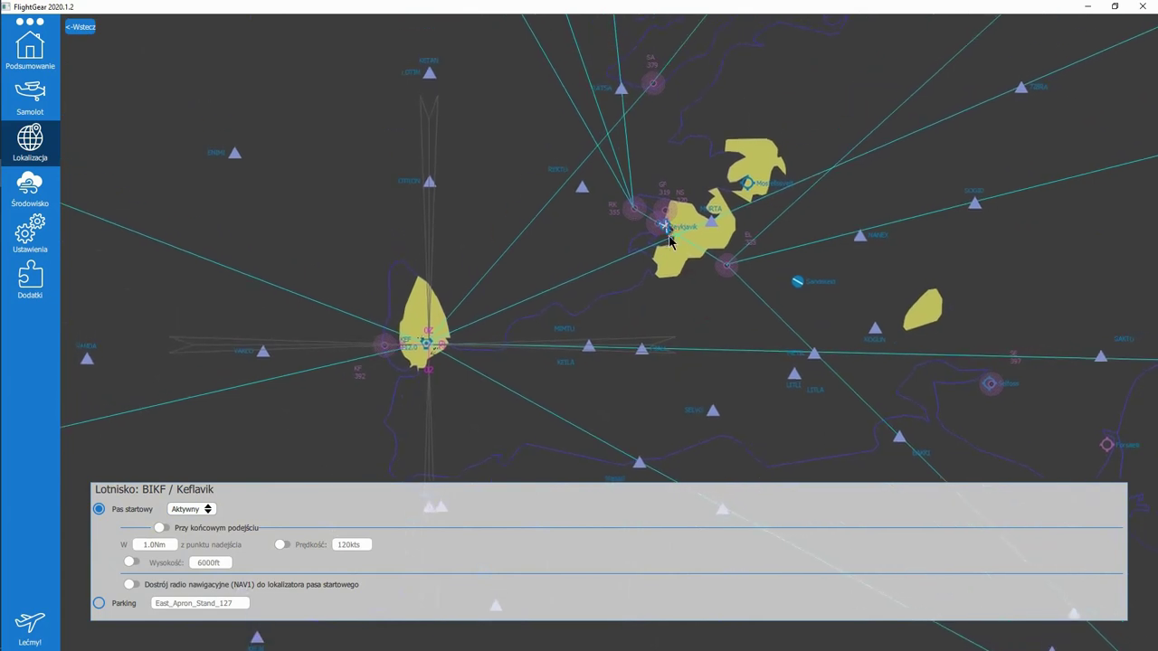
drag(658, 254, 610, 312)
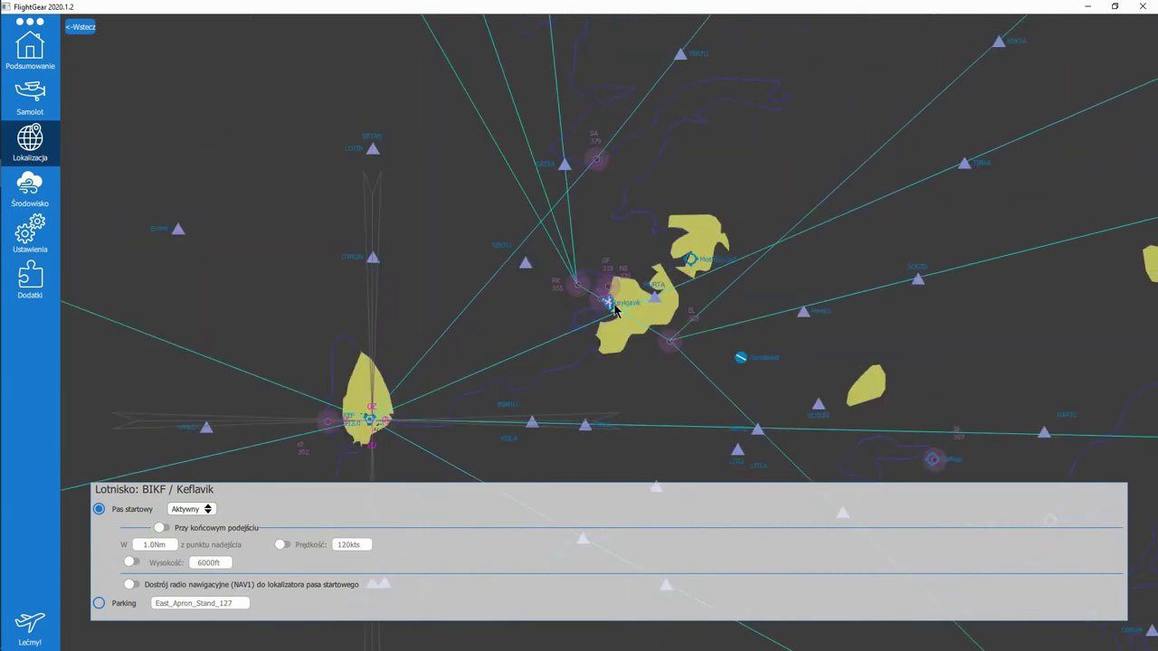
scroll(609, 312, up, 3)
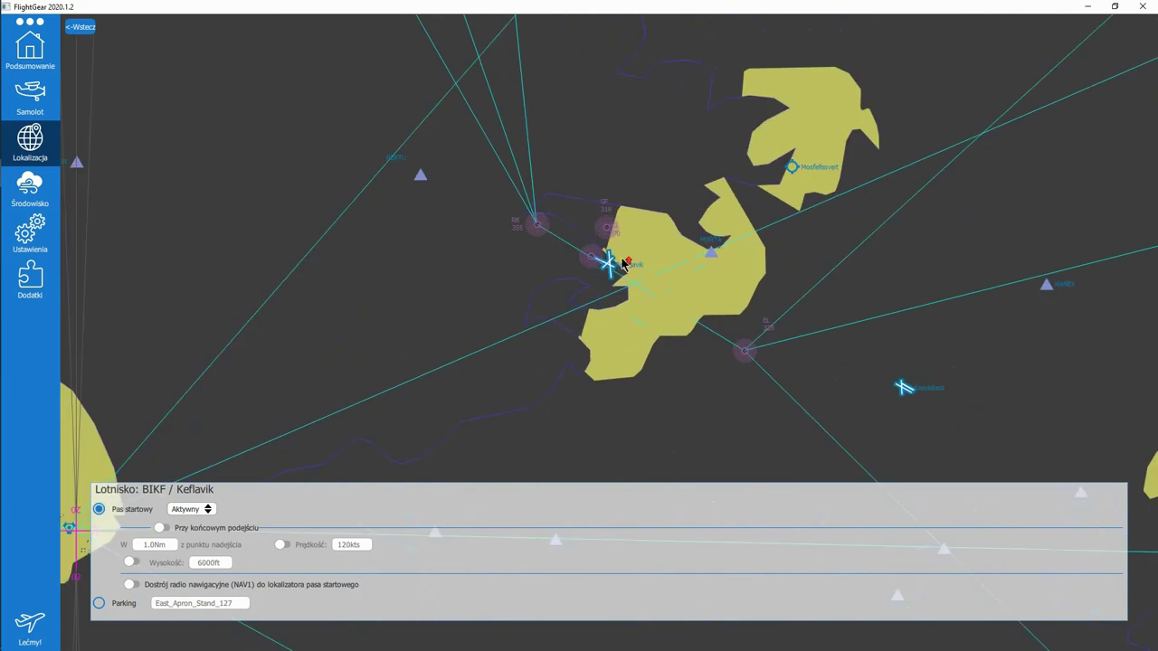
drag(520, 298, 569, 261)
scroll(634, 344, down, 3)
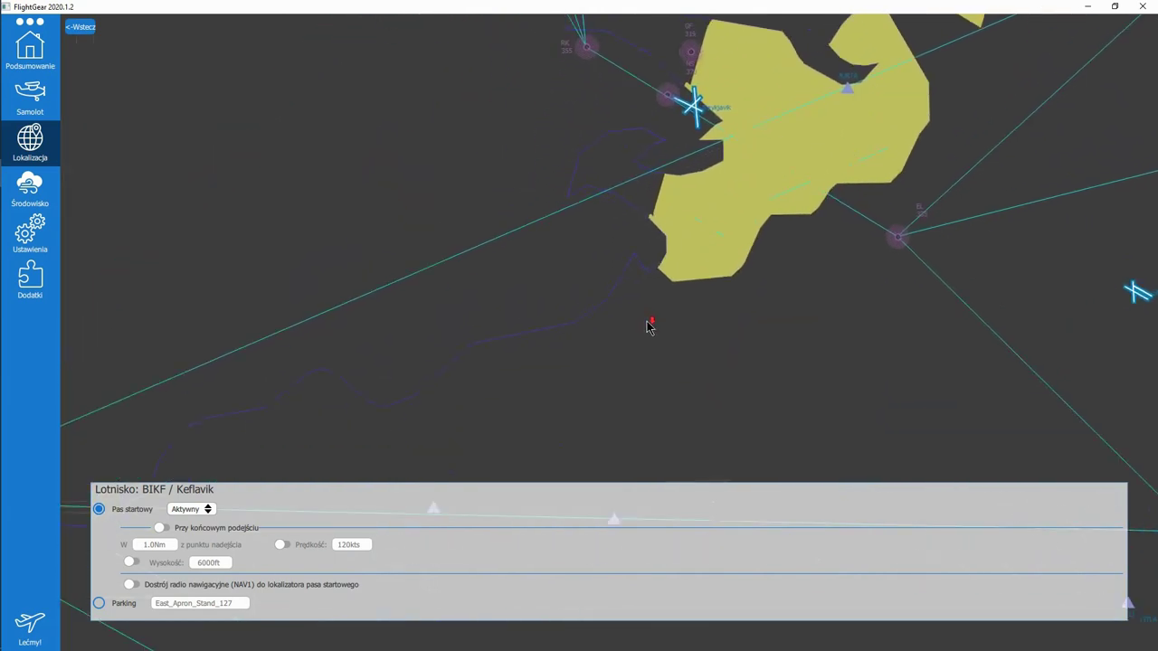
scroll(640, 328, down, 2)
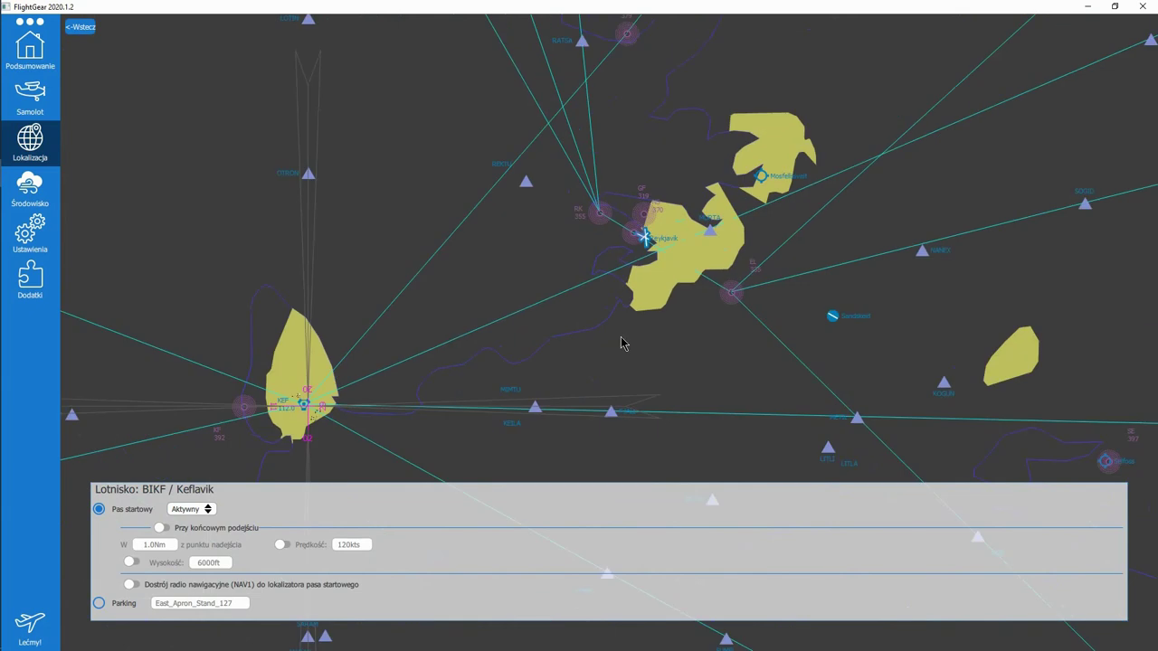
drag(380, 314, 533, 269)
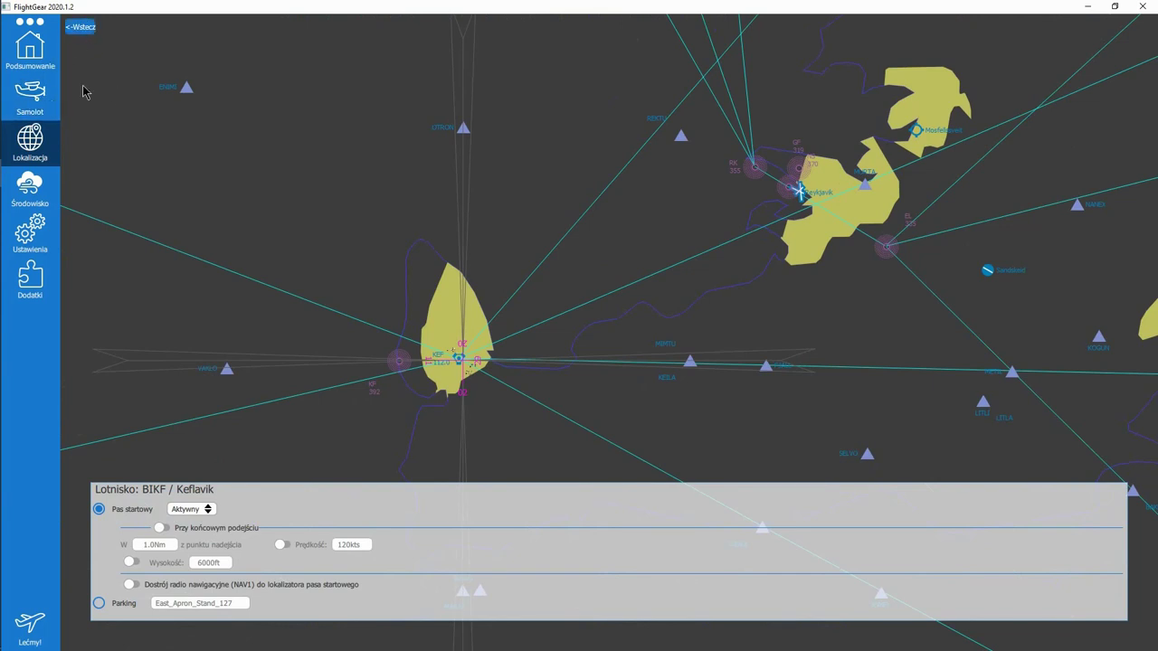
Step: Return to the location search, list the aircraft carriers and choose R98 - Clemenceau as the start location
click(82, 28)
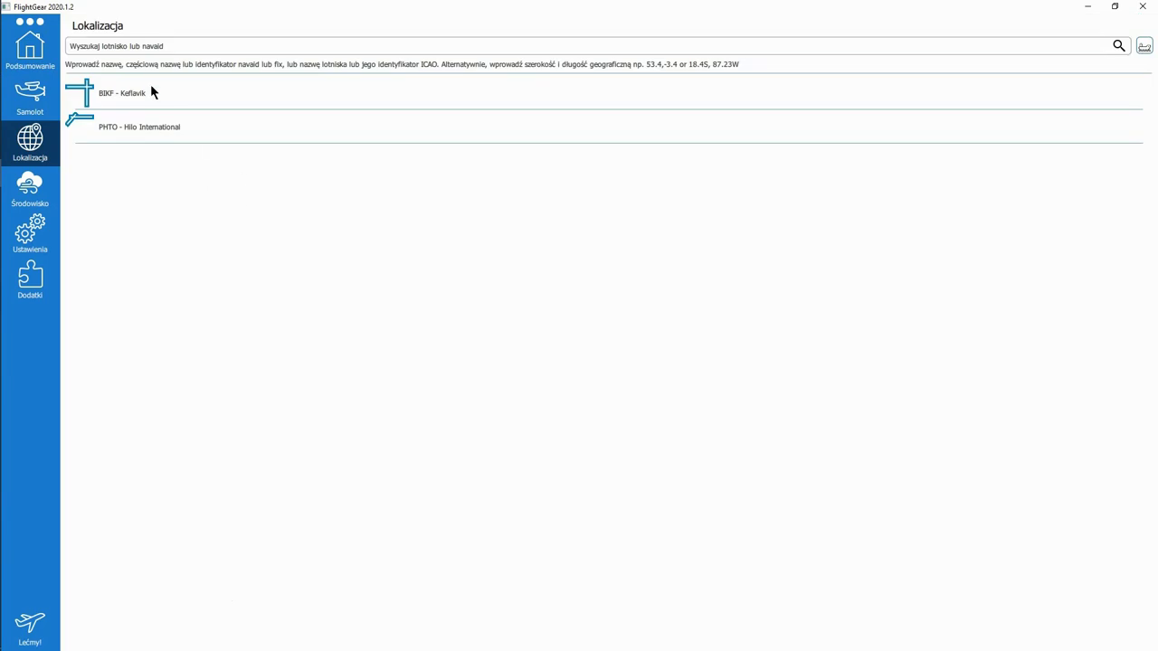
click(142, 46)
click(150, 52)
click(310, 47)
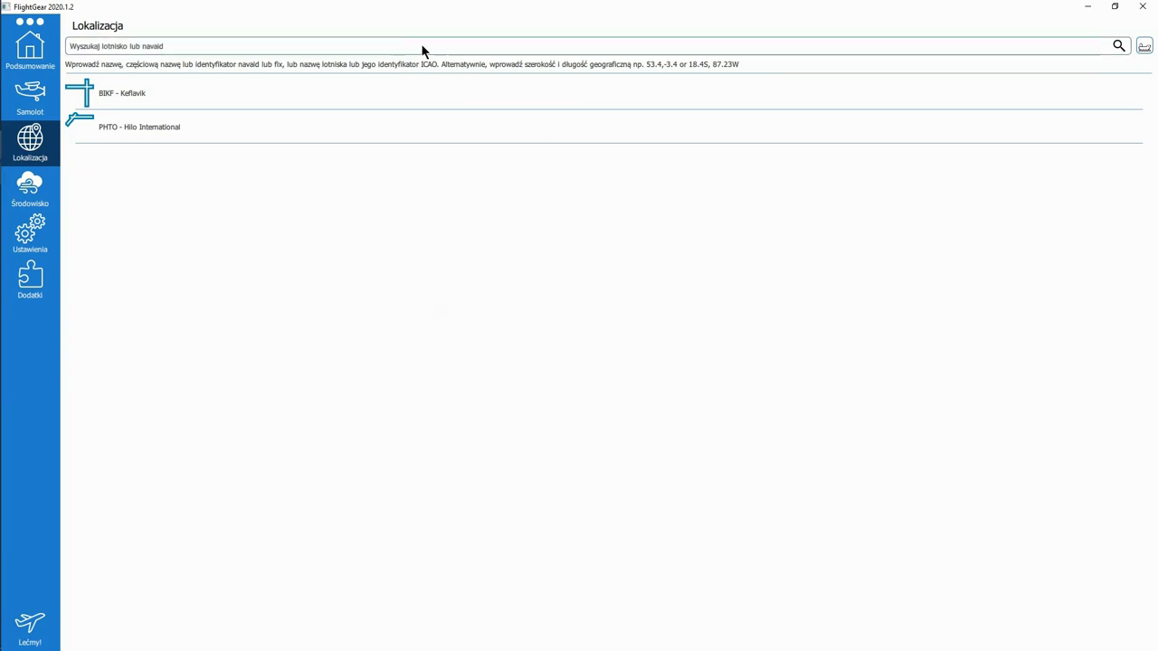
click(1144, 49)
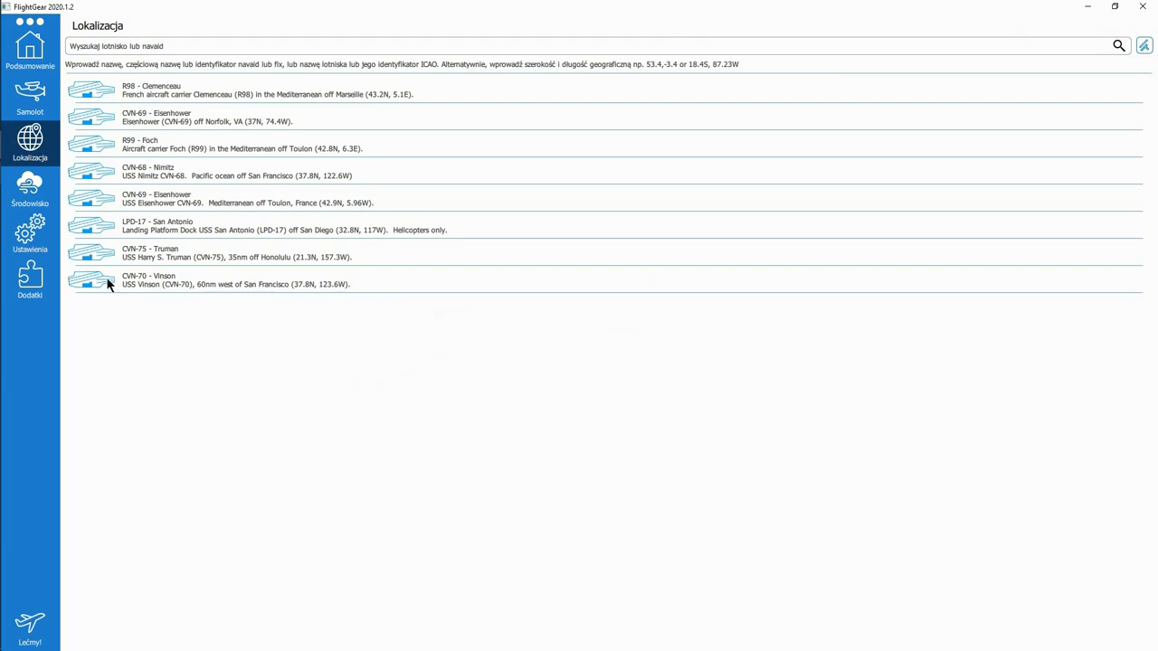
click(97, 98)
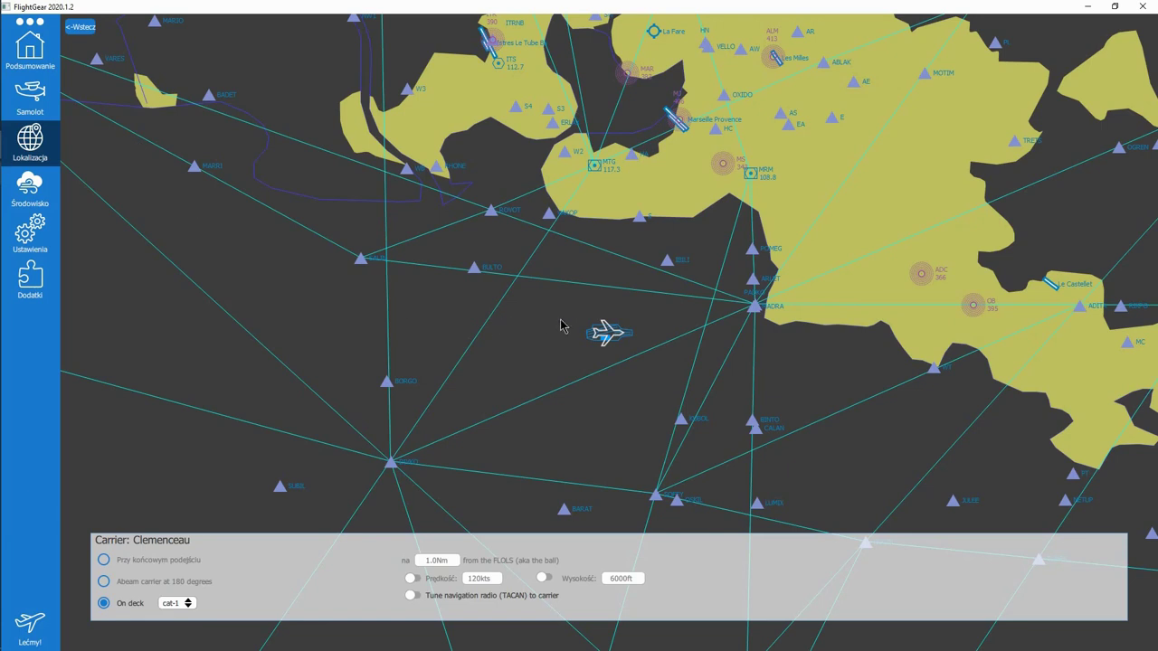
Step: Try several on-deck start positions on the Clemenceau, including cat-2 and wires, ending on cat-1
scroll(606, 333, up, 1)
scroll(608, 335, up, 2)
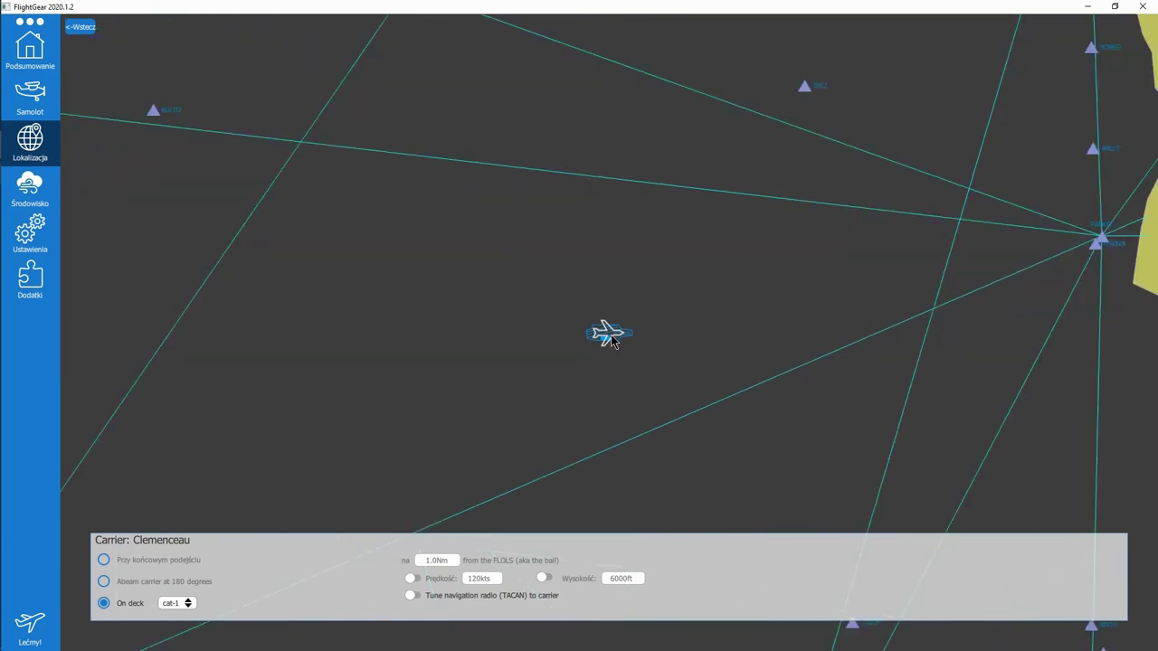
scroll(611, 336, down, 1)
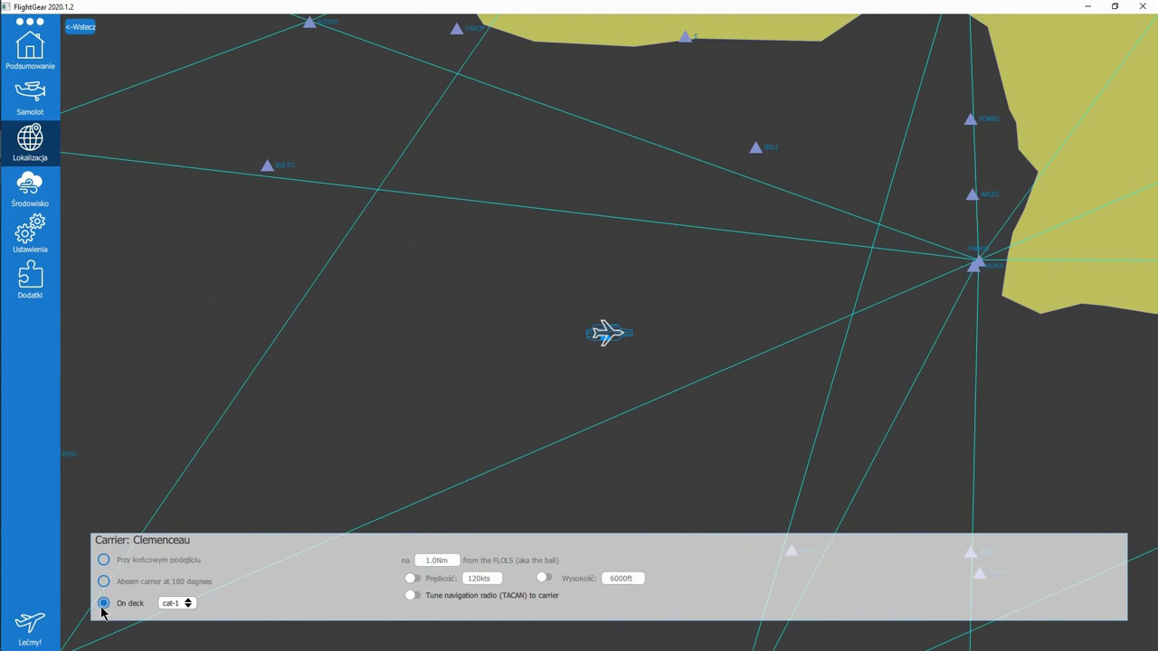
click(172, 605)
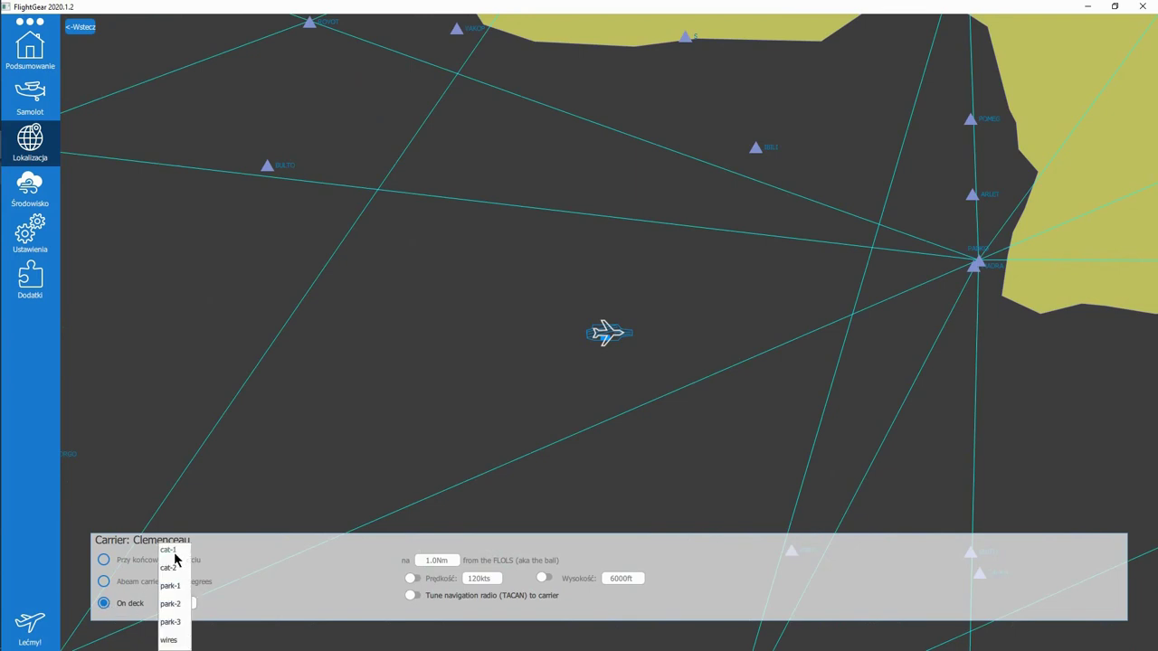
click(165, 568)
click(174, 608)
click(173, 597)
click(171, 603)
click(170, 640)
click(175, 606)
click(174, 549)
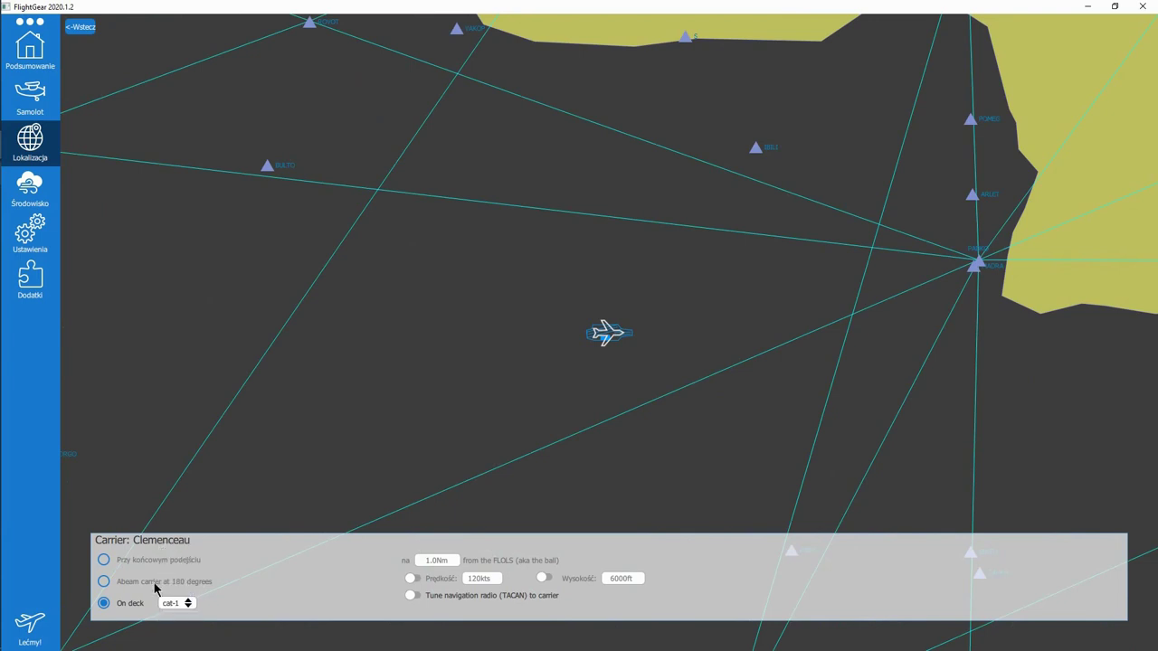
Step: Start on final approach (Przy końcowym podejściu) to the carrier and try the speed and altitude options, turning both off again
click(105, 560)
scroll(613, 321, up, 2)
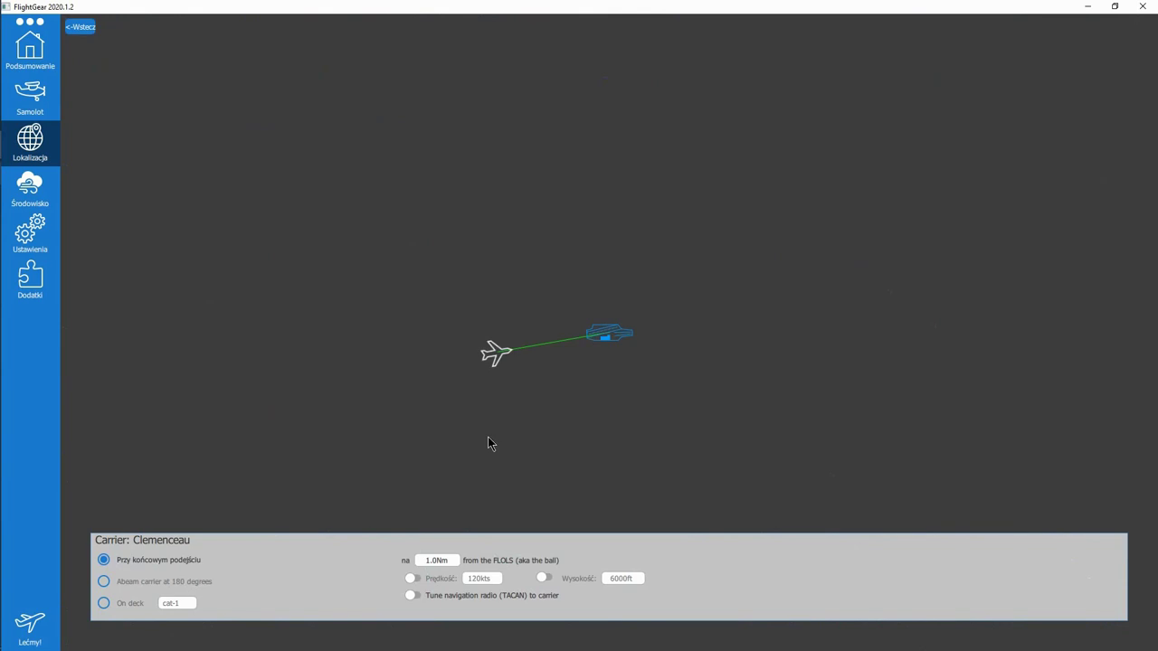
click(413, 578)
click(413, 578)
click(542, 578)
click(543, 578)
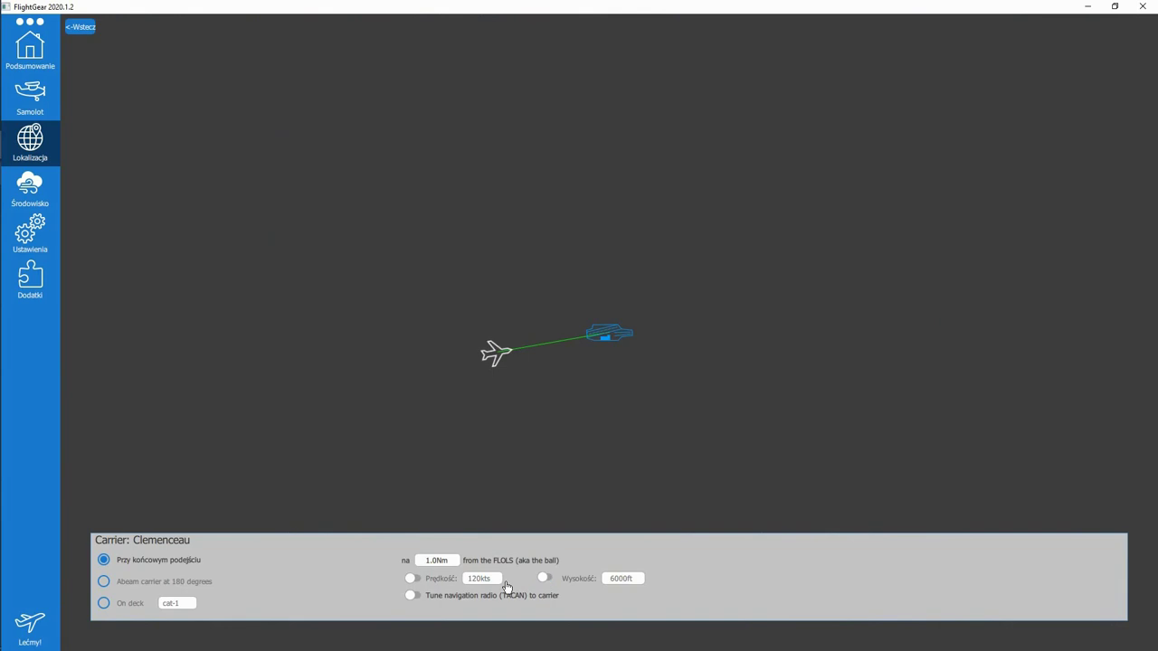
Step: Set the start to Abeam carrier at 180 degrees and inspect the aircraft's position relative to the Clemenceau
click(104, 581)
scroll(613, 332, up, 10)
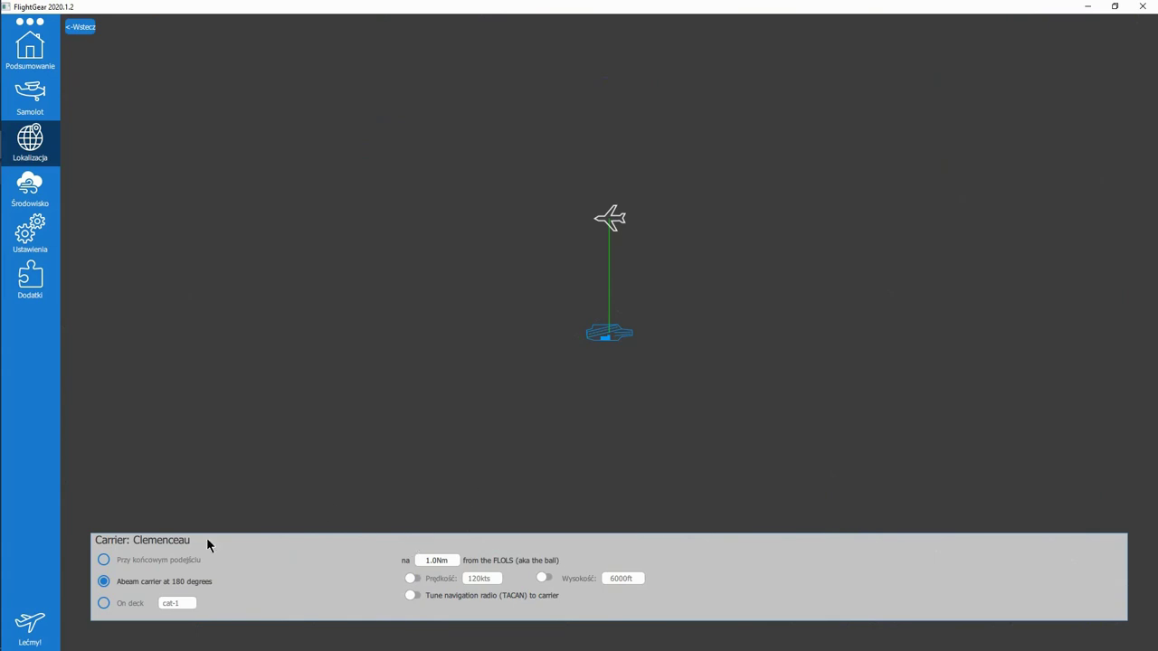
click(102, 583)
scroll(582, 353, down, 3)
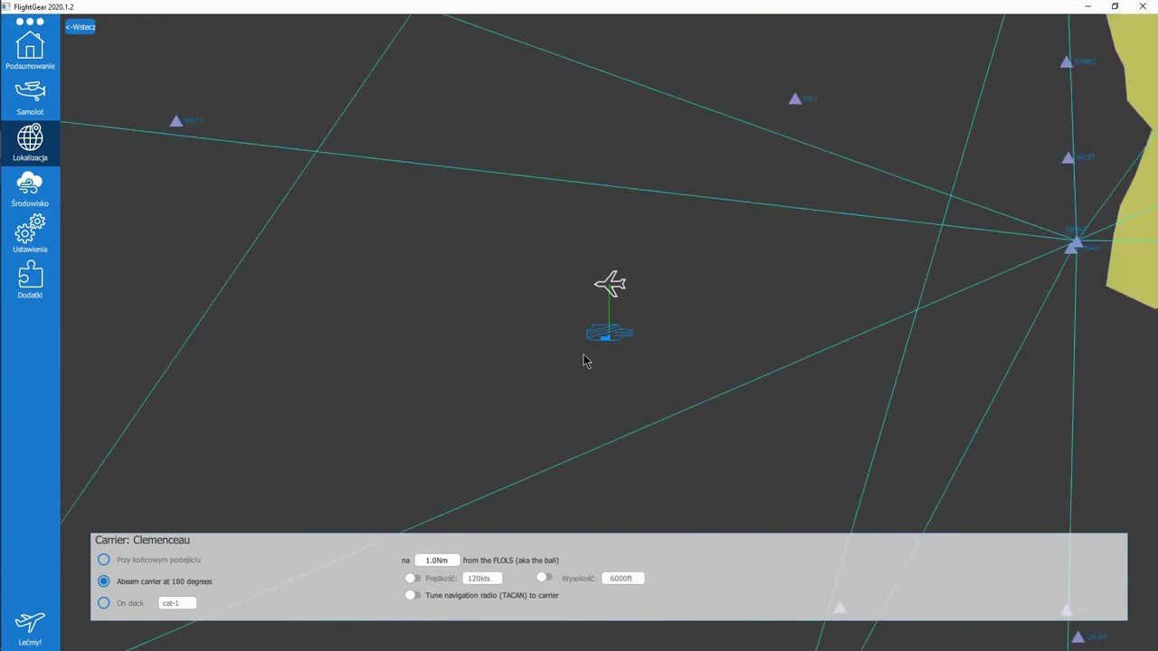
scroll(584, 360, down, 2)
scroll(584, 359, up, 5)
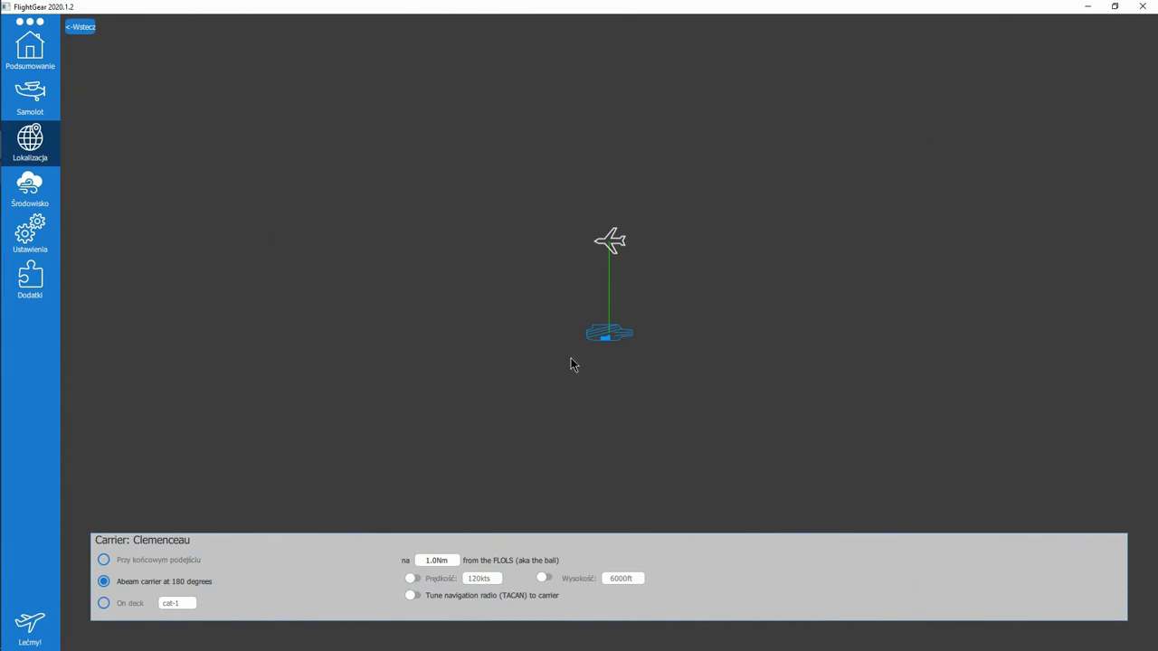
scroll(629, 367, down, 2)
scroll(631, 368, up, 2)
Step: Try tuning the navigation radio (TACAN) to the carrier, check the map, and turn the tuning off again
click(414, 596)
scroll(607, 359, down, 3)
scroll(608, 368, down, 4)
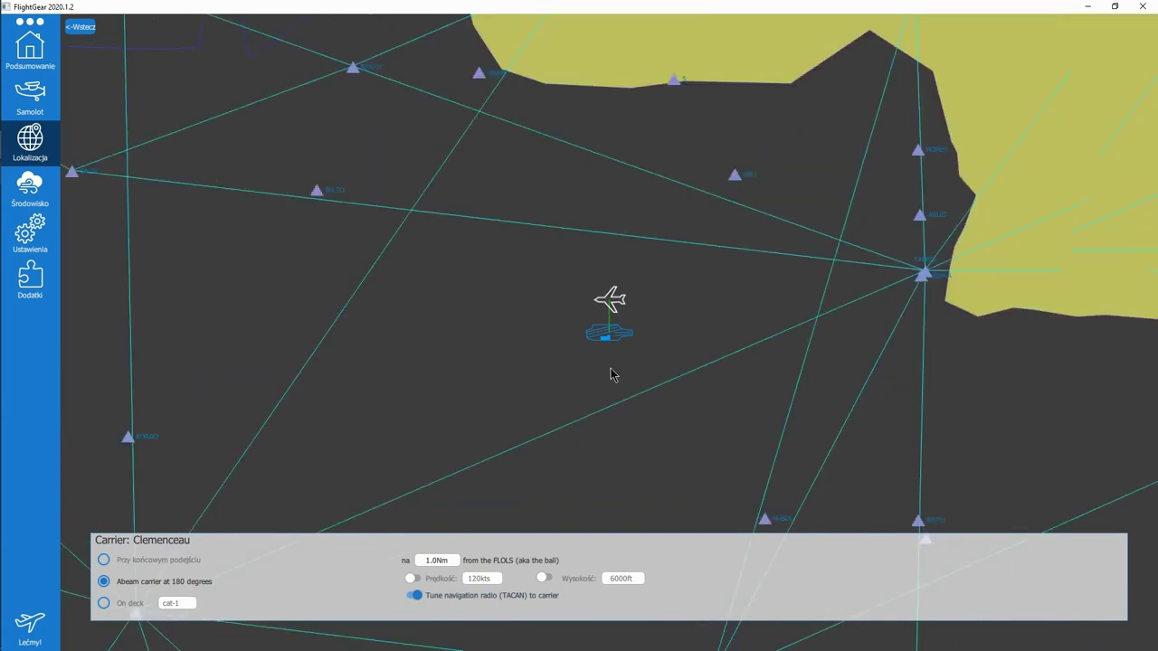
scroll(611, 371, up, 6)
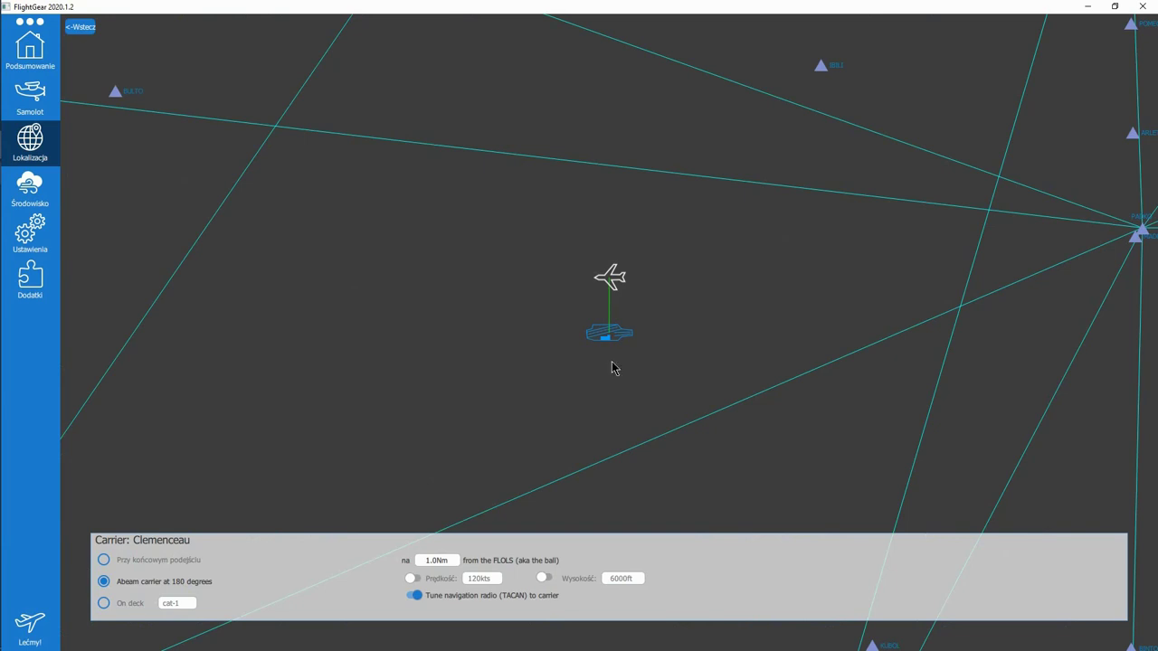
scroll(613, 367, down, 3)
scroll(620, 362, up, 5)
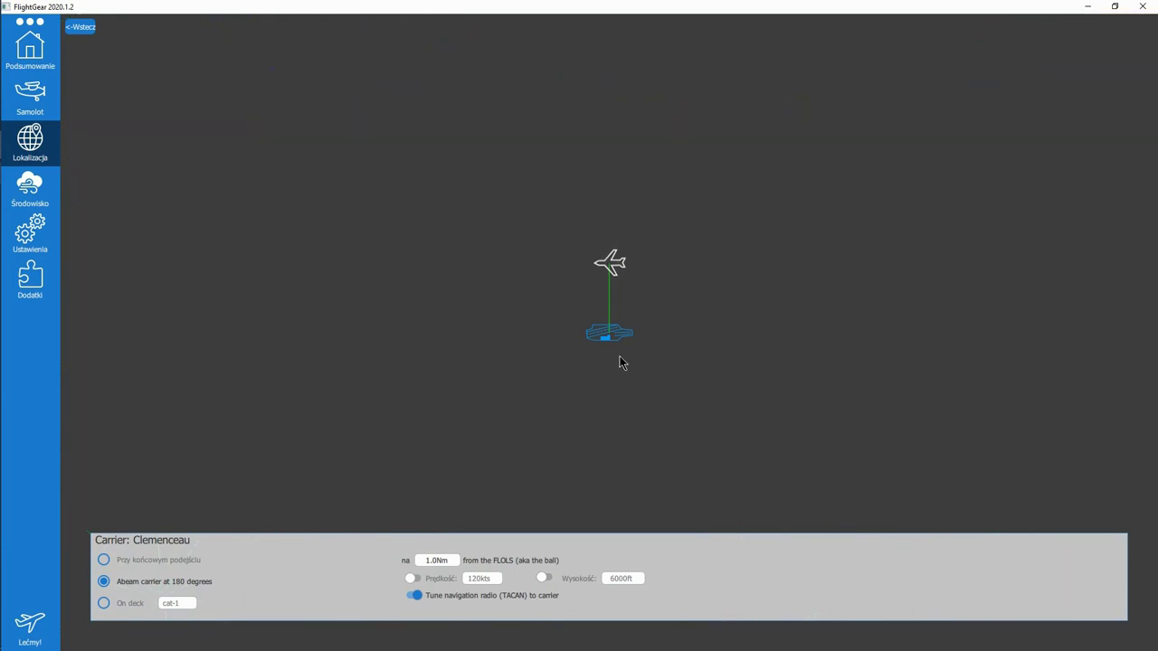
scroll(620, 363, down, 2)
scroll(621, 363, up, 3)
click(414, 596)
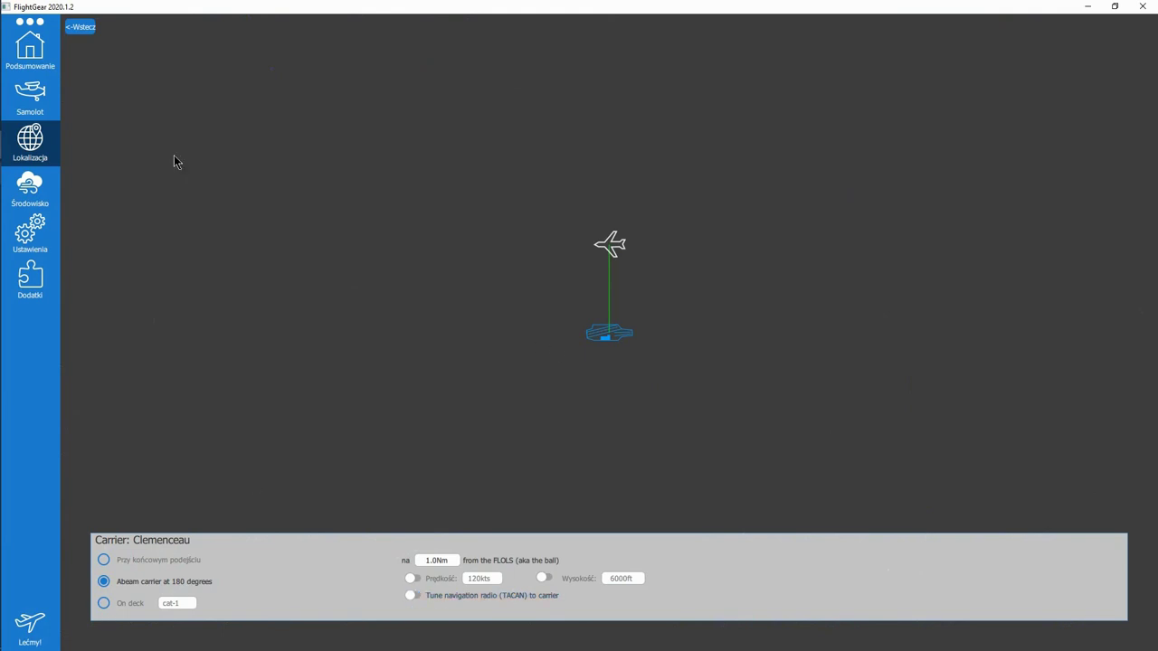
Step: Switch back to the airport list, search for "epwa" and choose EPWA - Warszawa Okecie as the start location
click(81, 28)
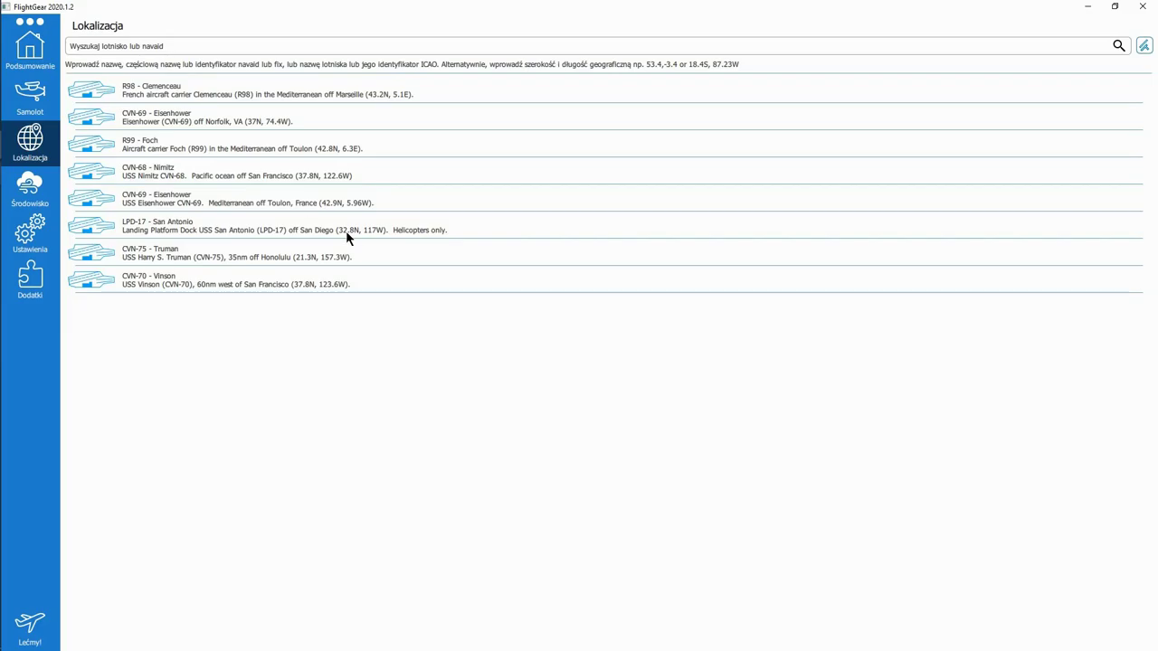
click(1144, 46)
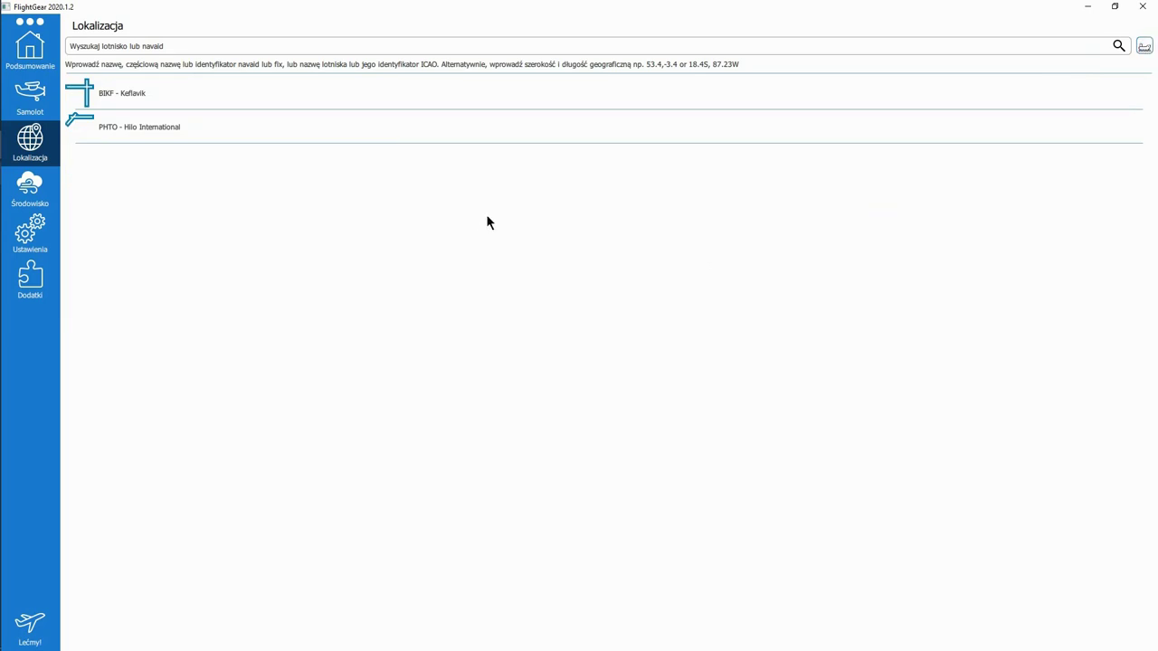
click(447, 47)
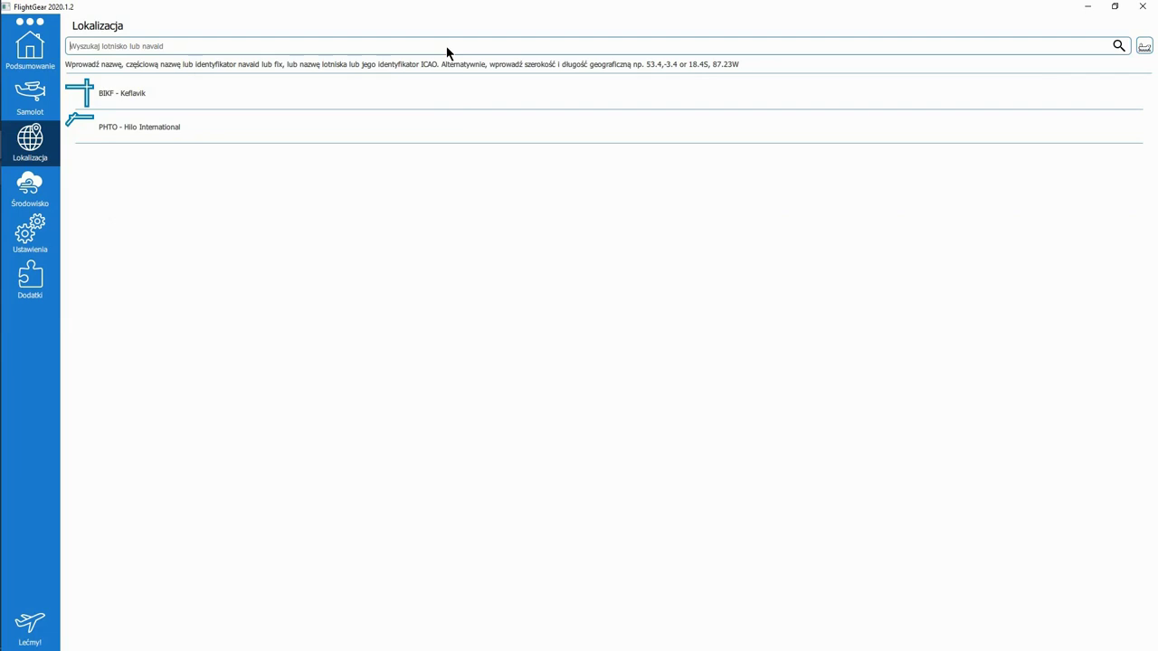
text(epwa)
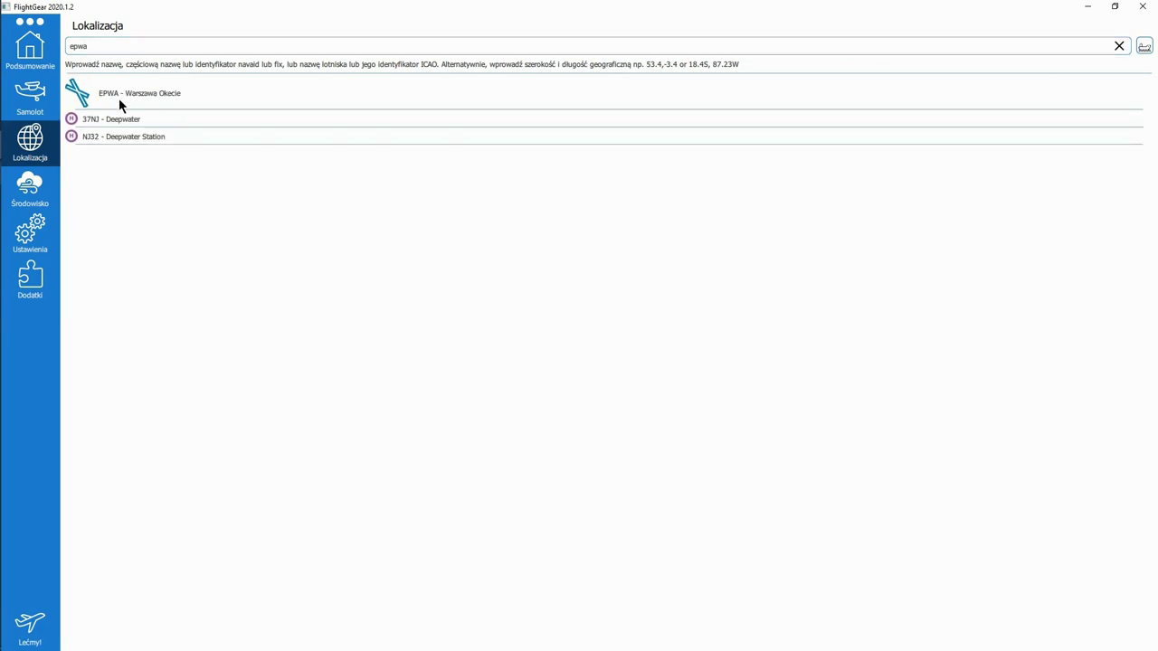
click(101, 94)
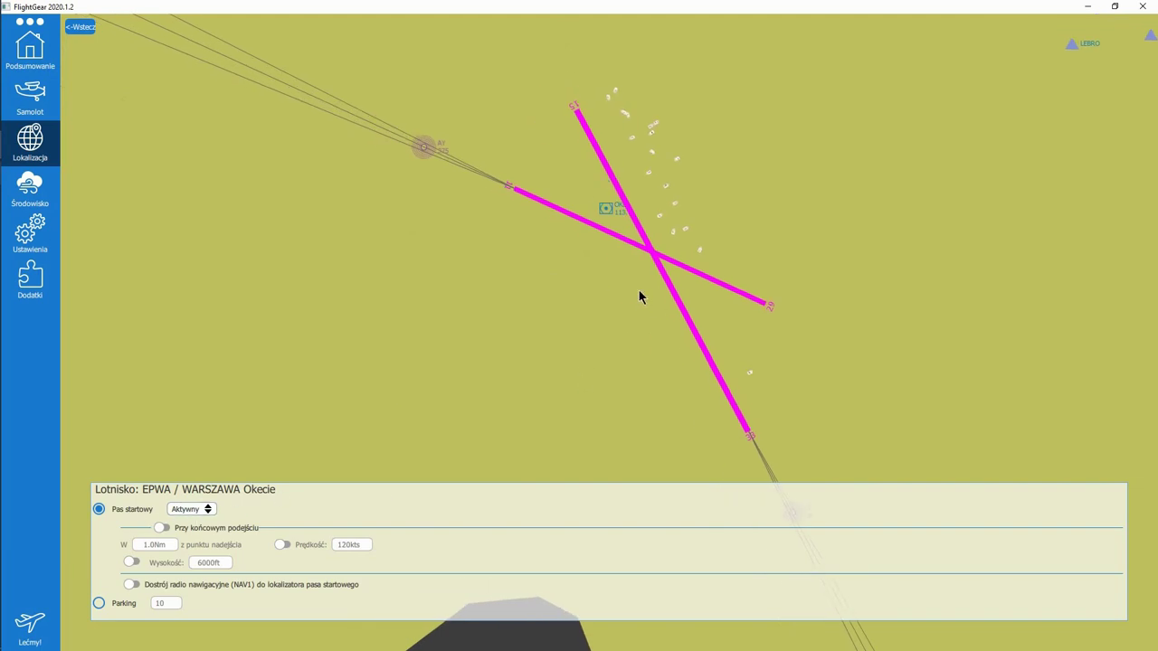
scroll(602, 299, down, 1)
scroll(600, 303, up, 2)
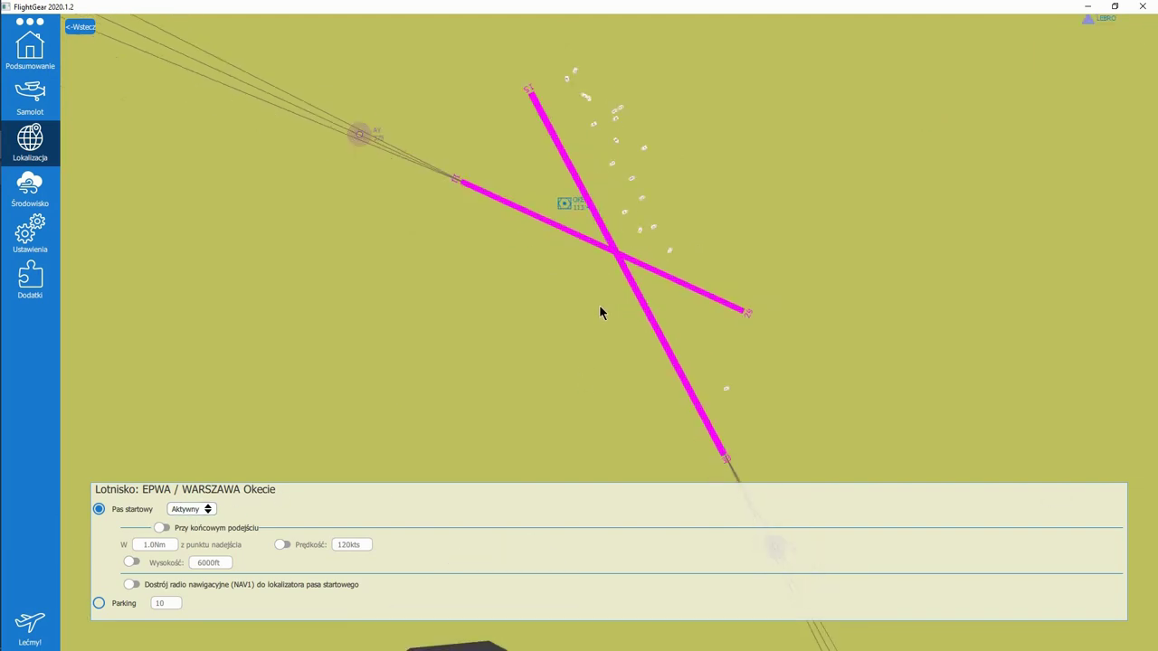
scroll(600, 308, down, 1)
mouse_move(602, 297)
mouse_down()
mouse_move(593, 318)
mouse_move(589, 298)
mouse_up()
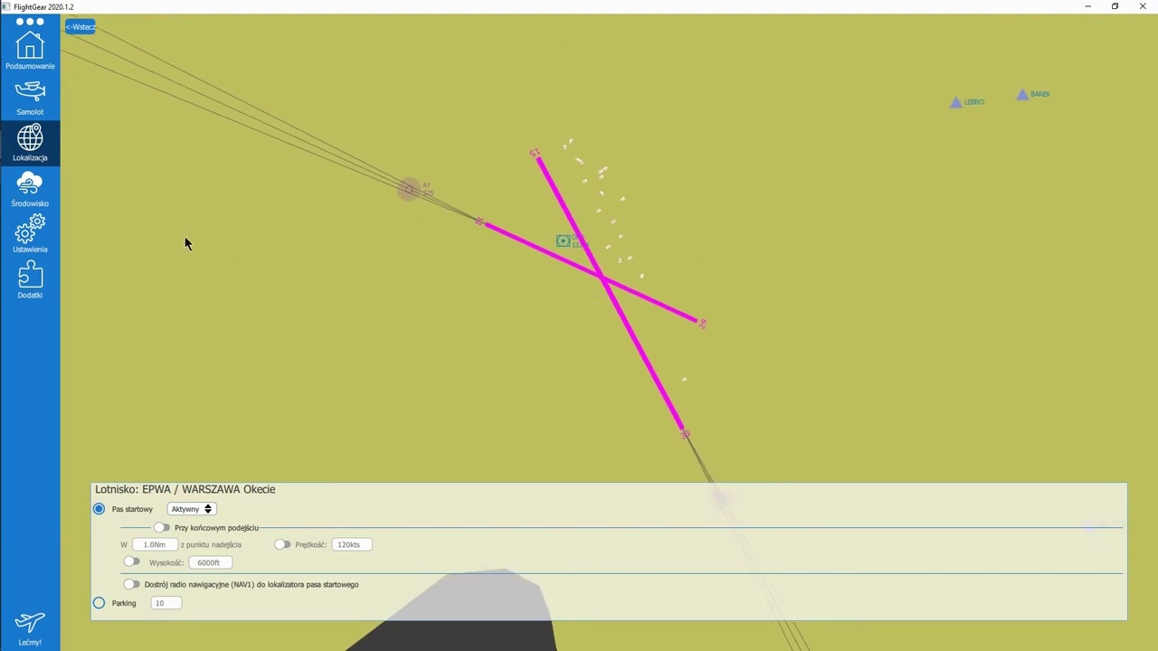
Step: In the environment settings, try a custom date and time (Dowolna data & czas), then set the time of day to Południe
click(36, 190)
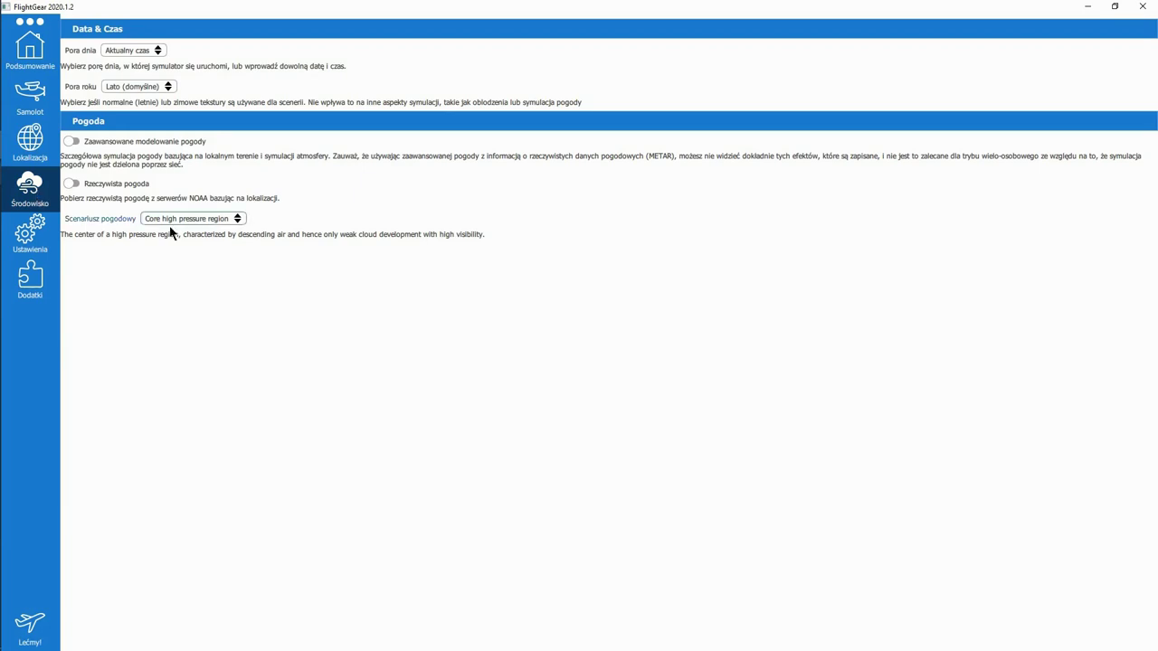
click(136, 51)
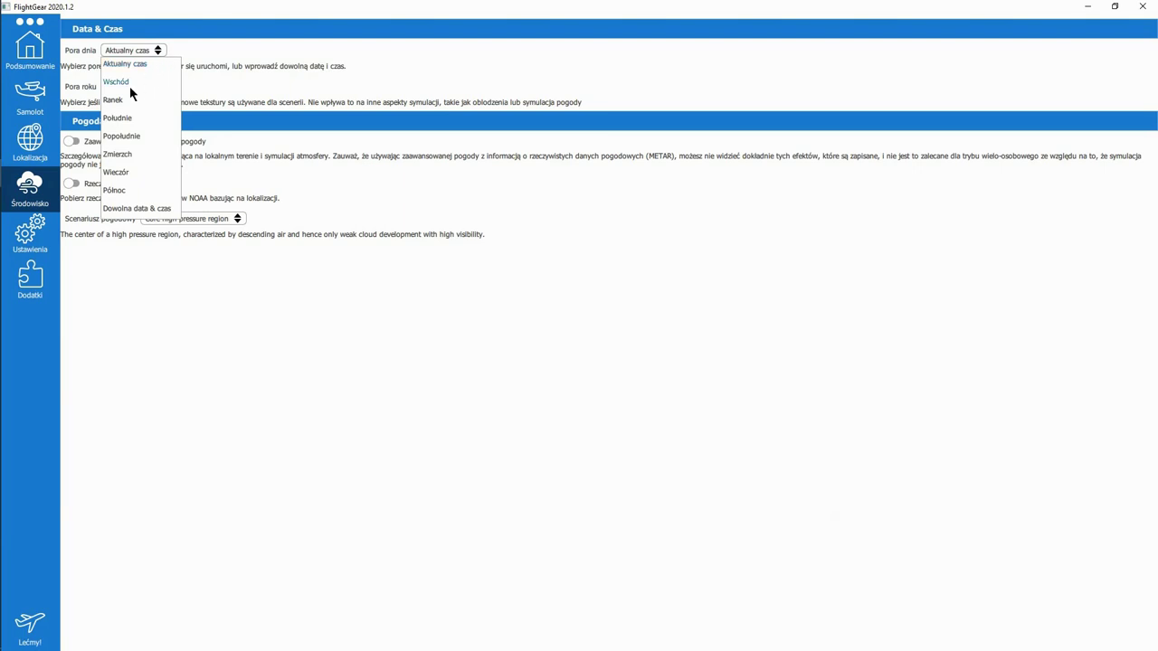
click(113, 208)
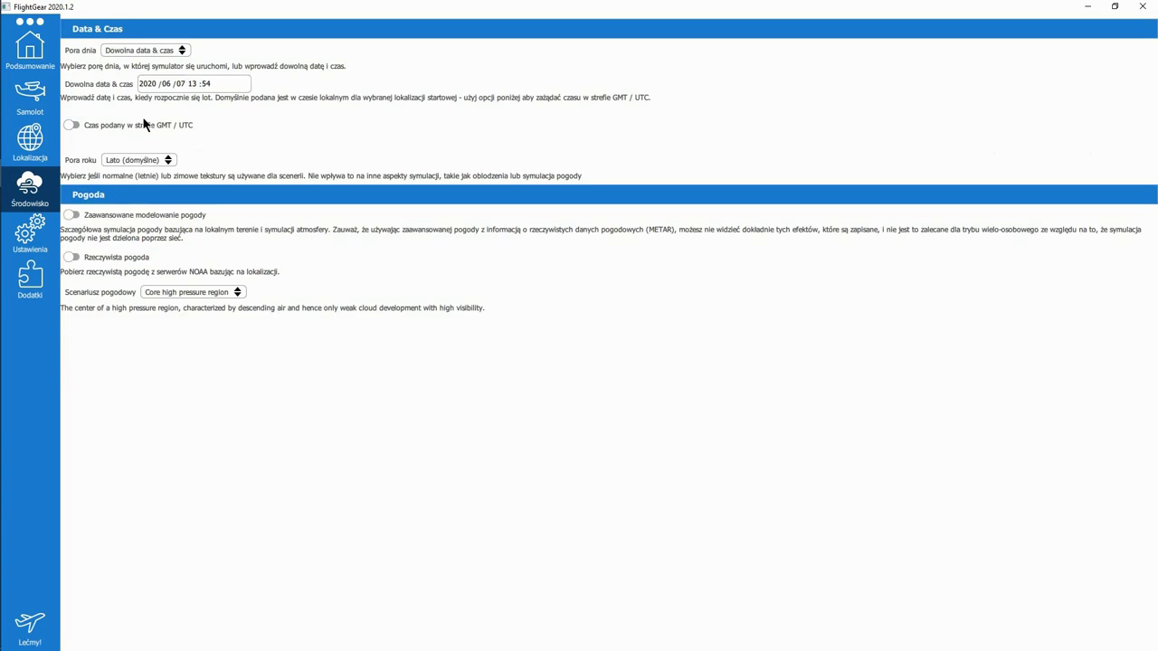
click(177, 131)
click(153, 49)
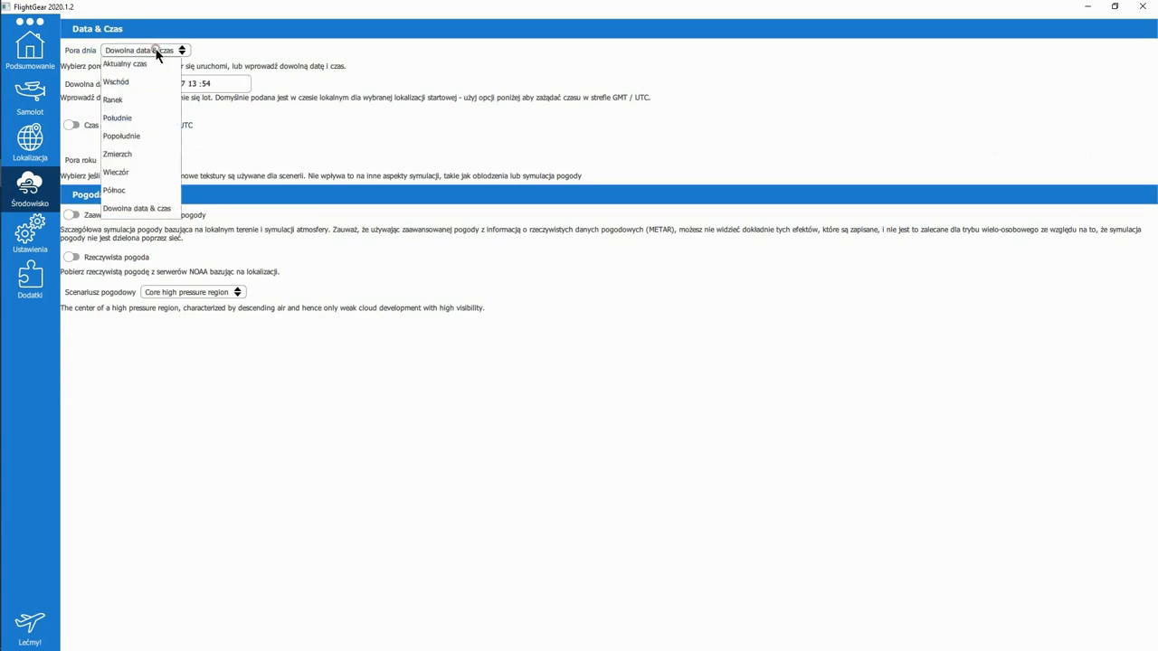
click(118, 117)
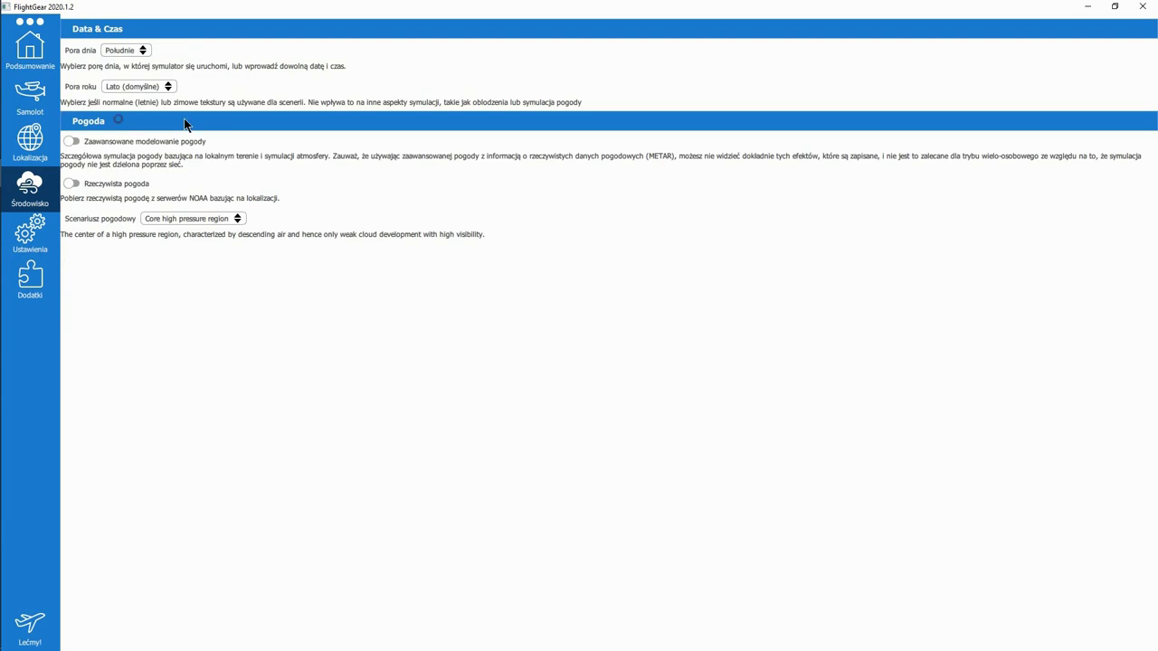
Step: Try the winter season (Zima) and return the season to Lato (domyślne)
click(114, 87)
click(119, 102)
click(115, 87)
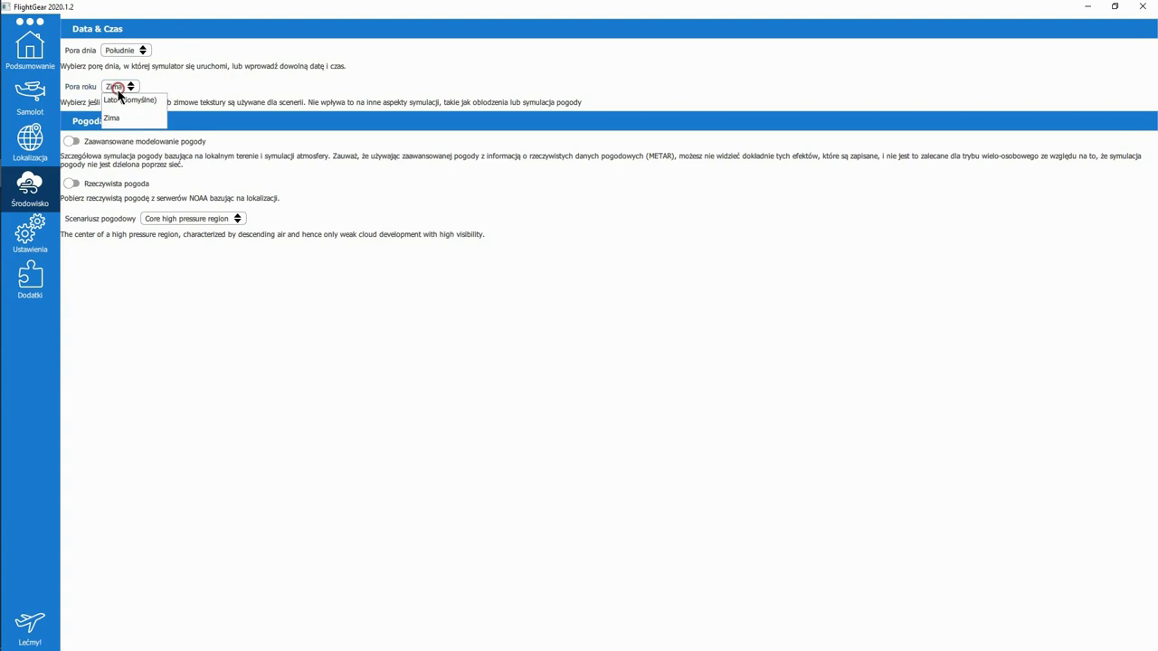
click(114, 94)
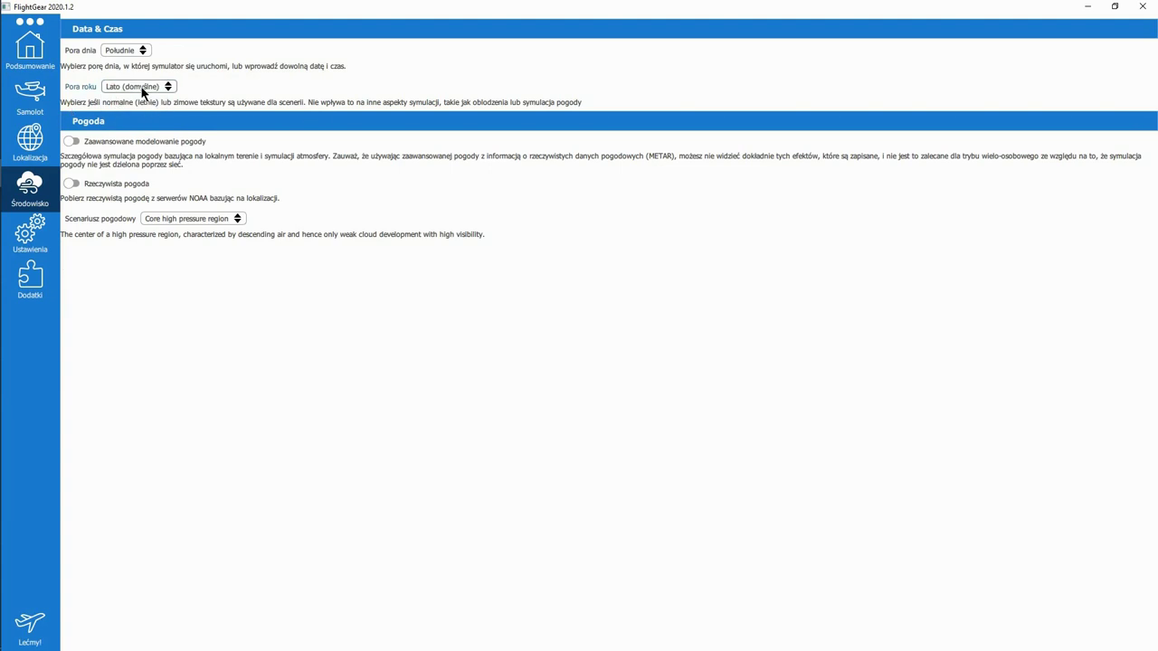
click(142, 92)
click(113, 117)
click(116, 88)
click(118, 102)
Step: Turn on advanced weather modelling (Zaawansowane modelowanie pogody) and try real weather (Rzeczywista pogoda), switching the latter off again
click(101, 145)
click(108, 186)
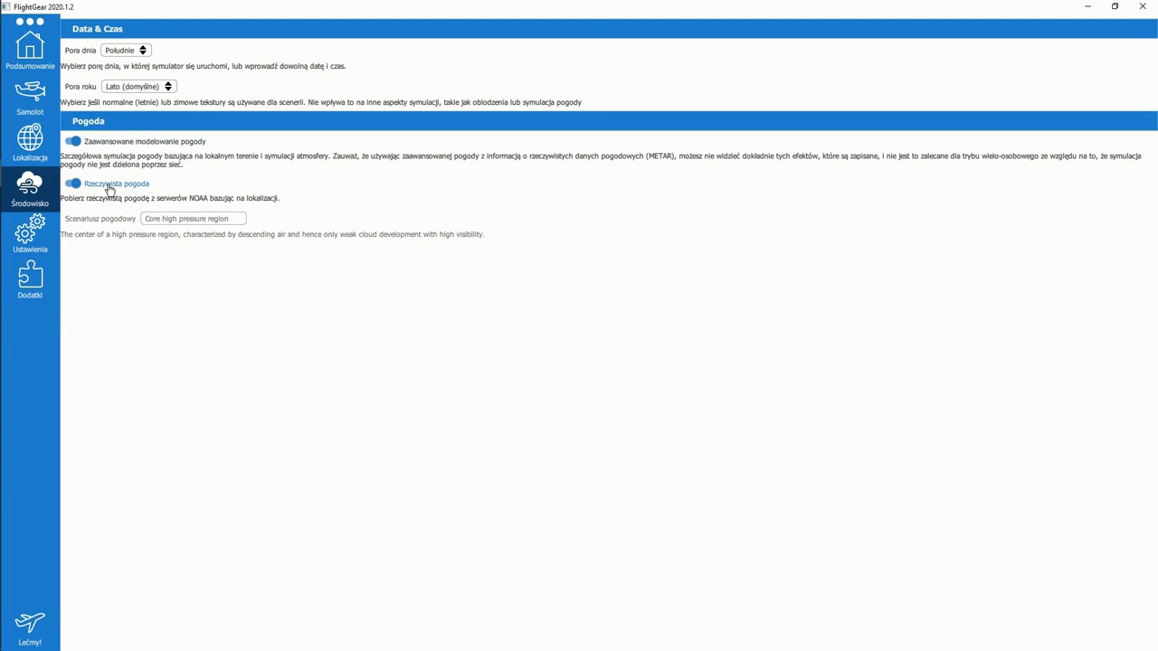
click(108, 187)
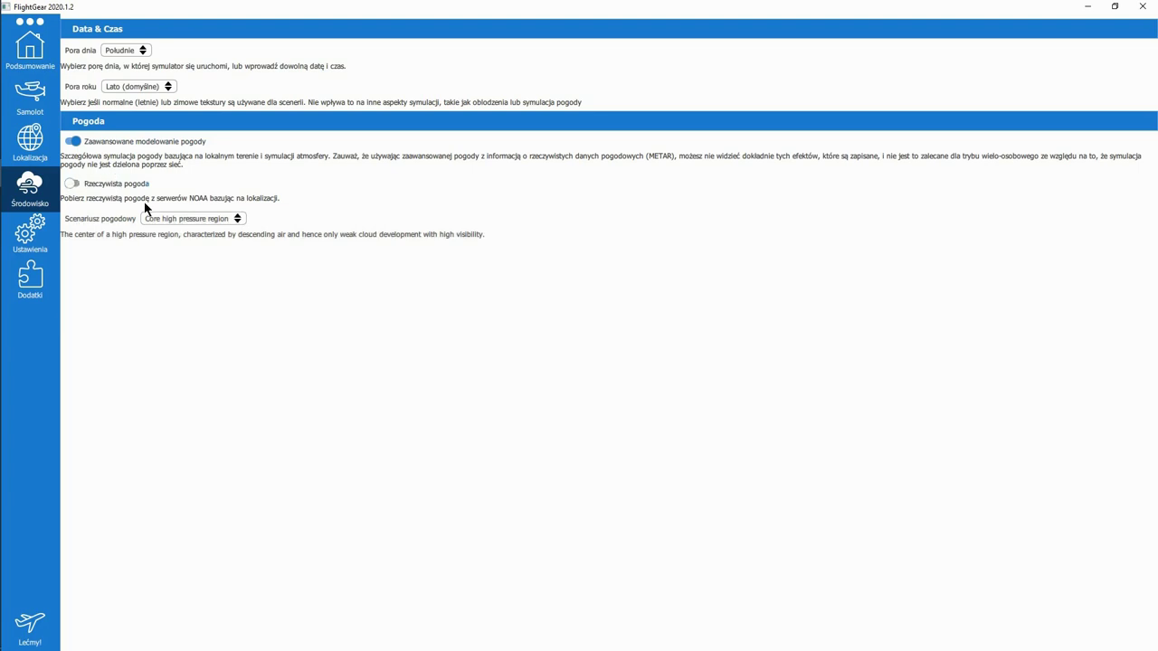
Step: Look through the available weather scenarios and choose Marginal VFR
click(176, 219)
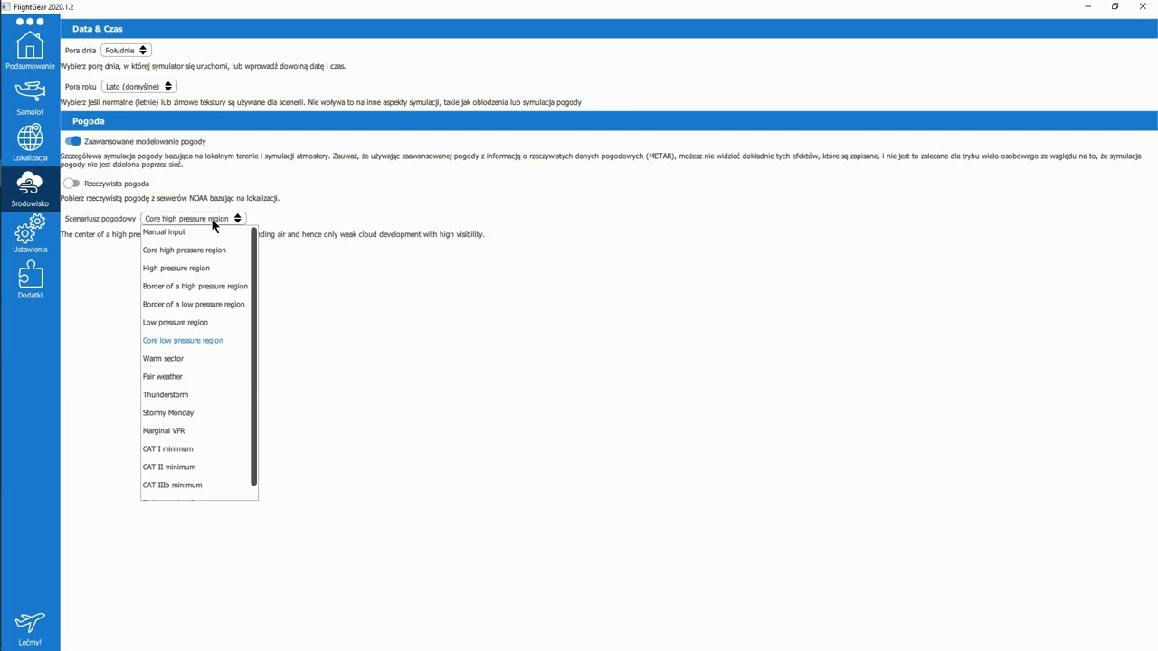
scroll(209, 322, down, 1)
scroll(213, 327, up, 1)
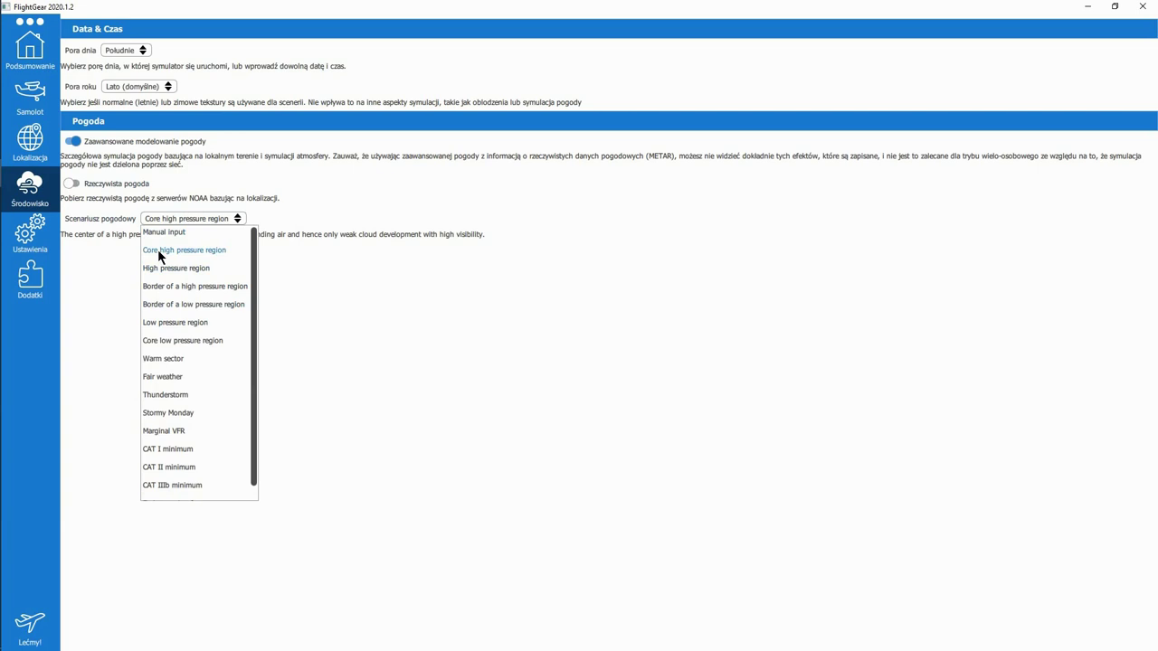
scroll(179, 331, down, 1)
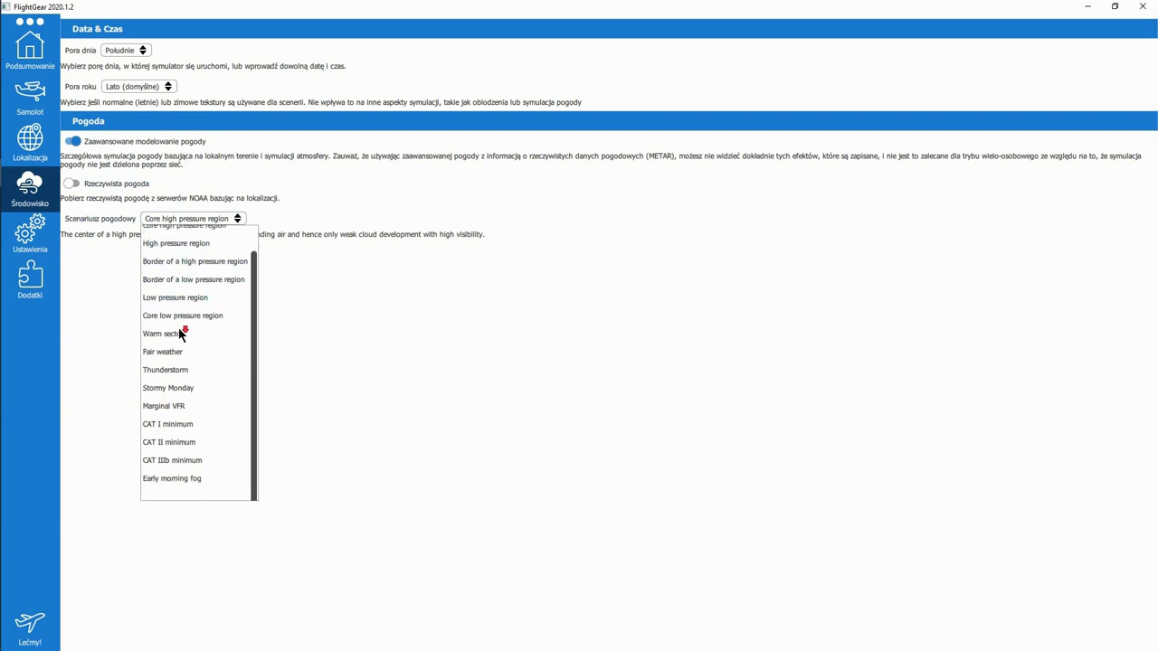
scroll(181, 344, up, 1)
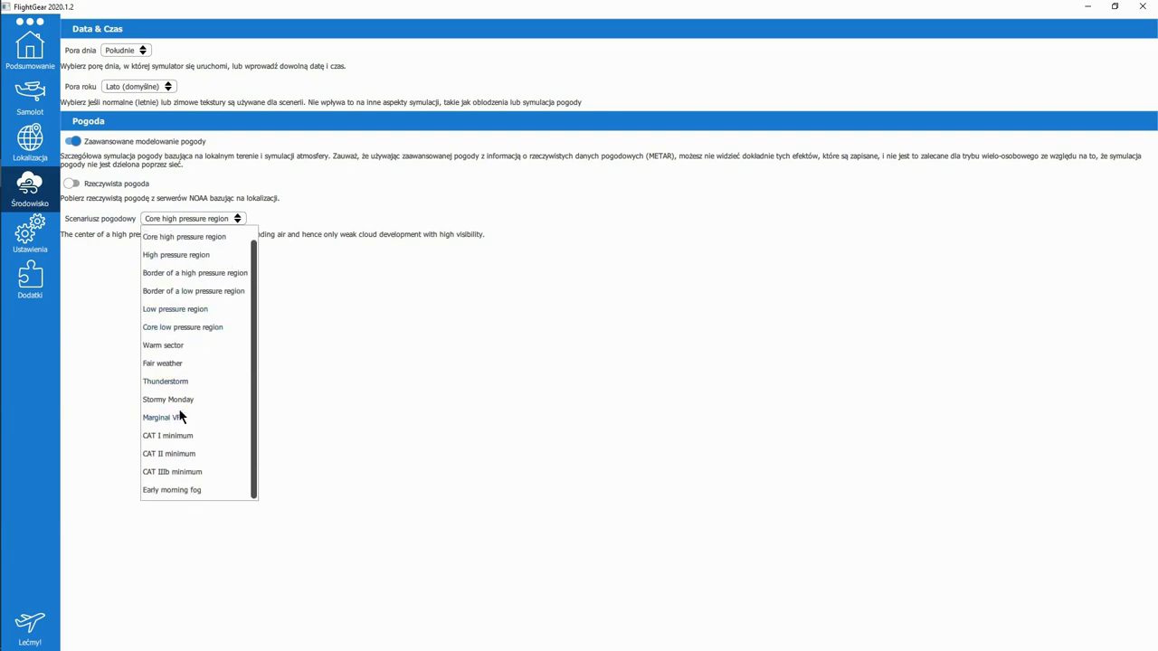
scroll(180, 381, up, 1)
scroll(181, 378, down, 1)
click(171, 422)
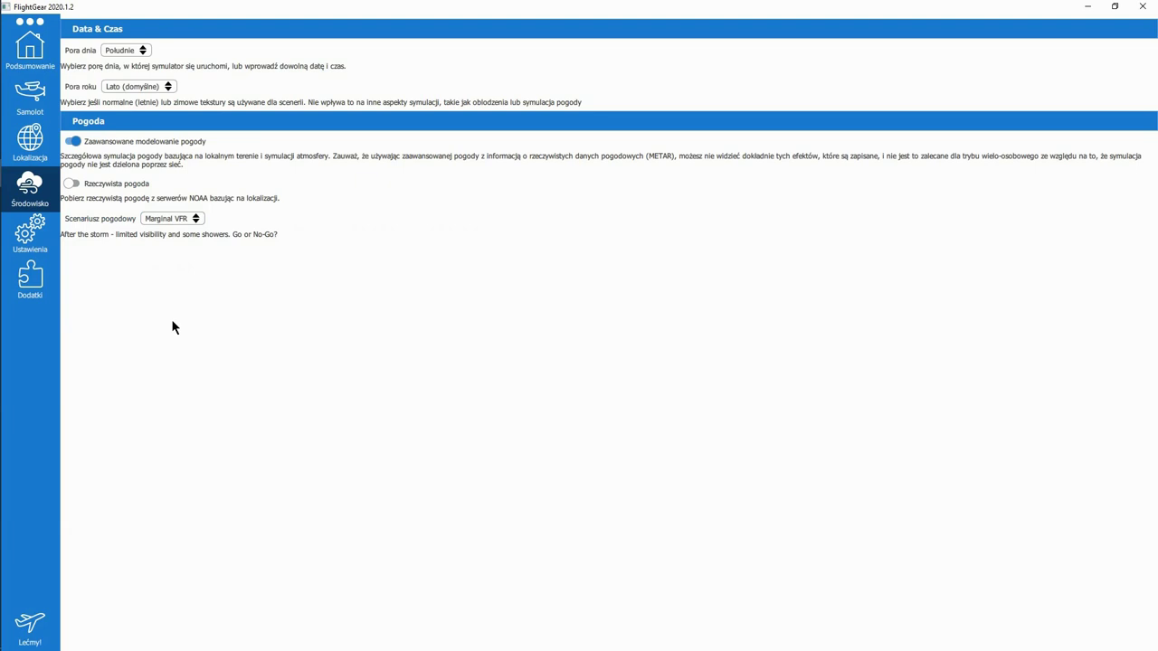
Step: Change the weather scenario to CAT I minimum
click(178, 223)
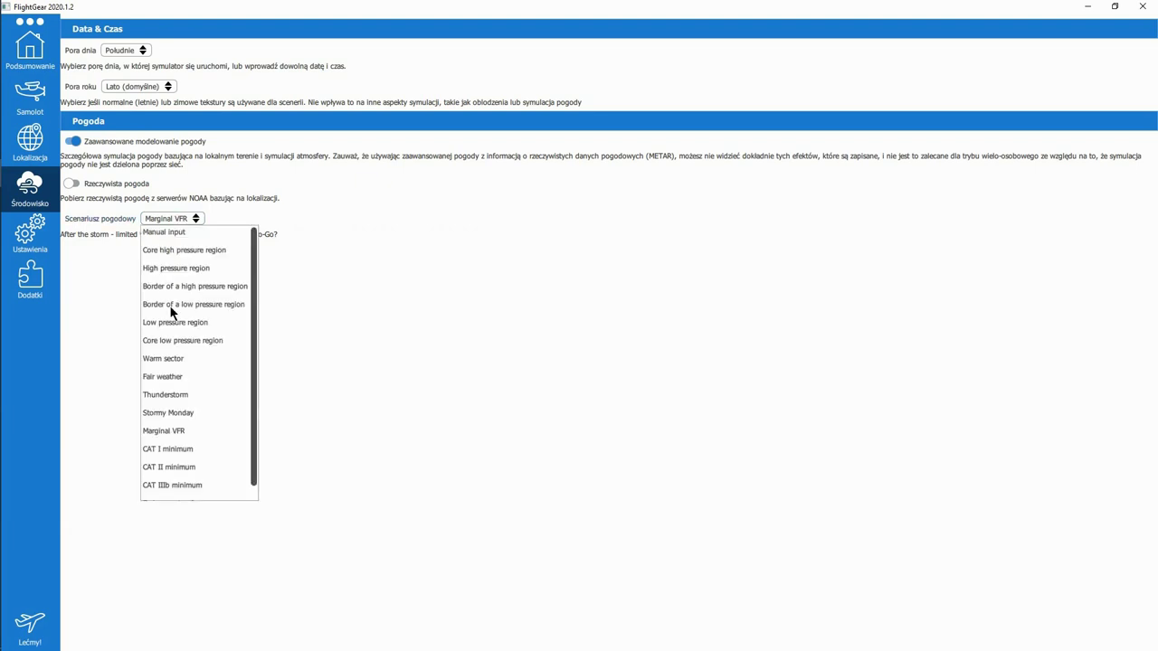
scroll(188, 339, down, 1)
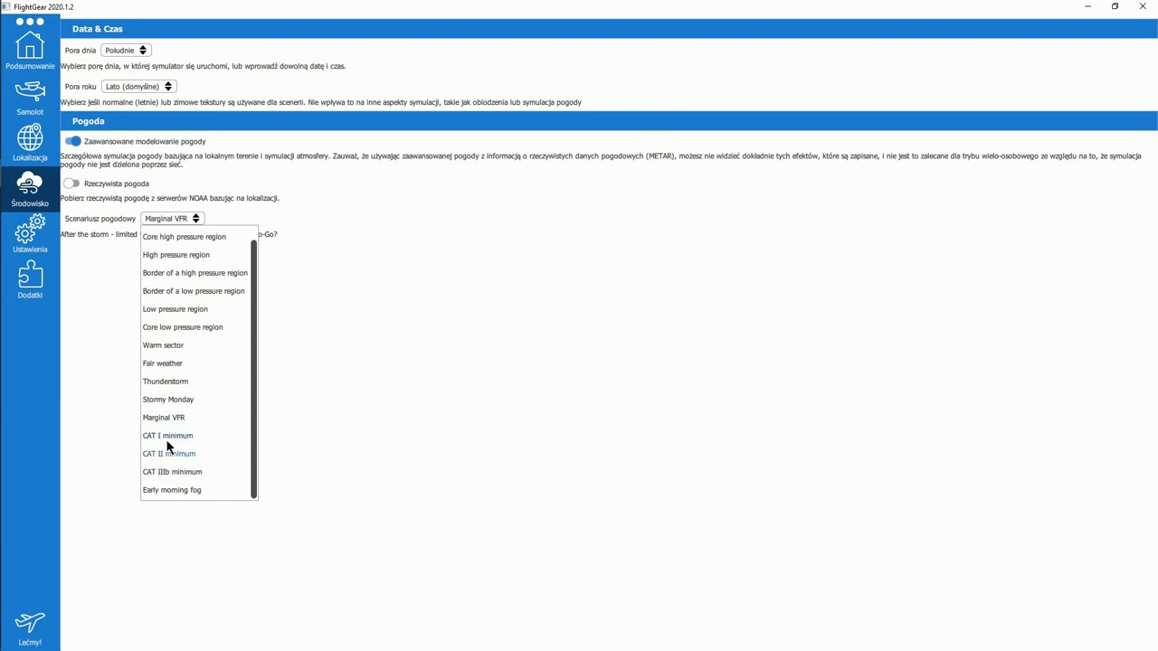
click(164, 436)
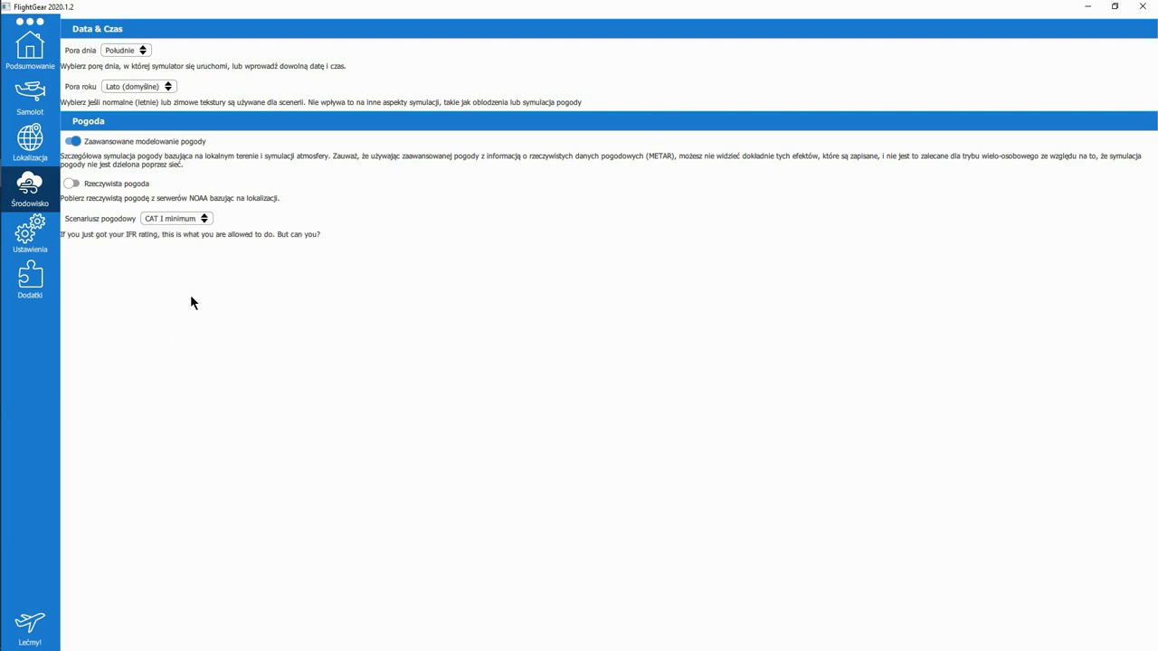
Step: Set the weather scenario to Manual input and enter the METAR "XXXX 012345Z 28035G50KT 250V300 9999 TSRA SCT022CB BKN030 13/09 Q1005"
key(space)
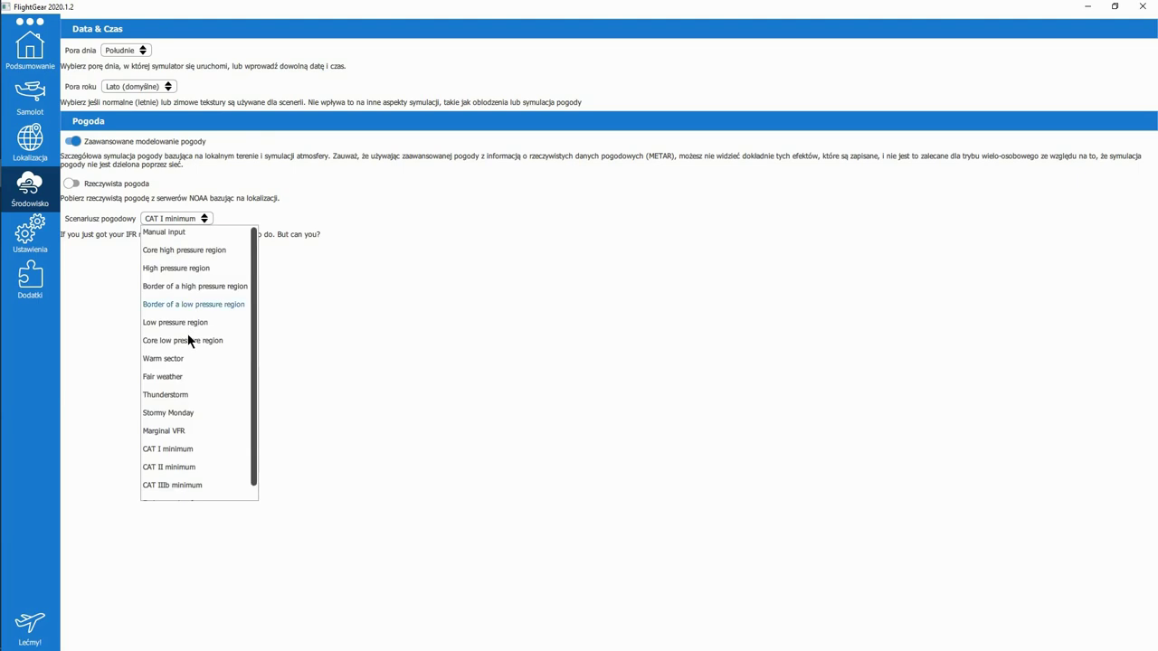
scroll(189, 361, down, 1)
scroll(200, 369, up, 1)
click(155, 234)
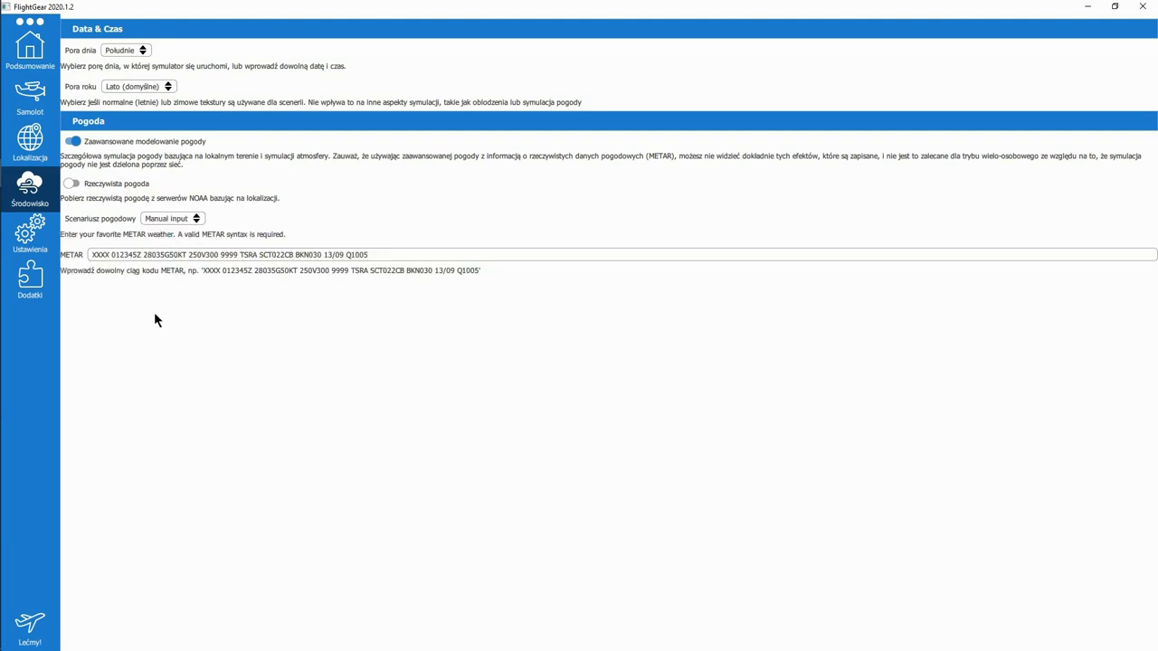
click(100, 255)
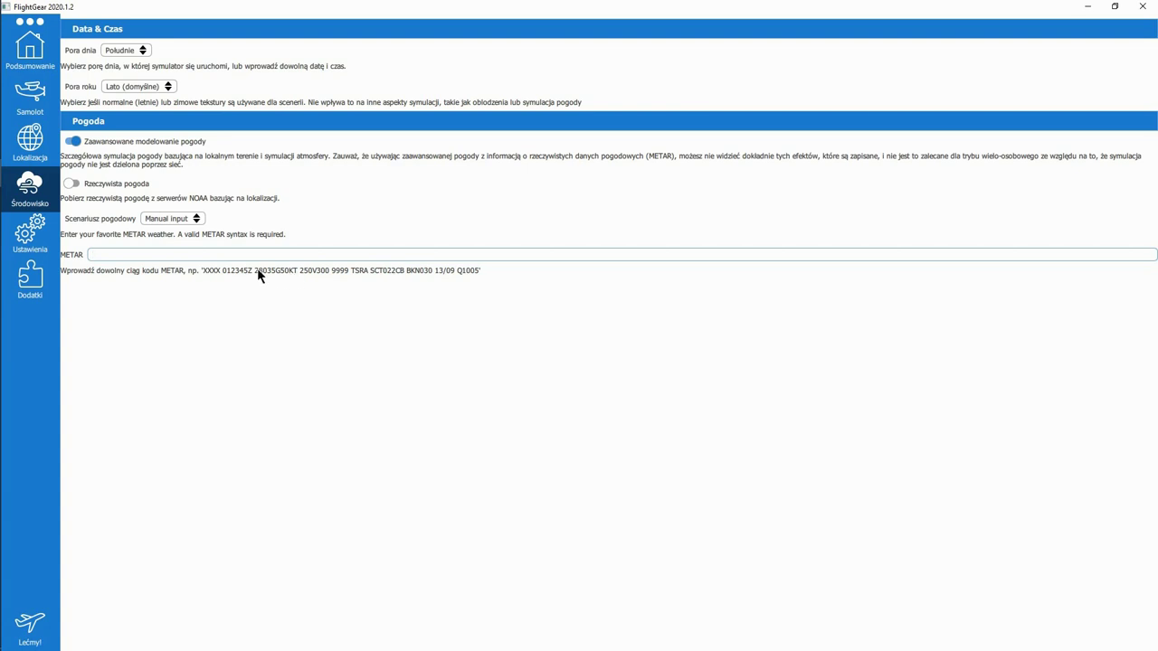
text(XXXX 012345Z 28035G50KT 250V300 9999 TSRA SCT022CB BKN030 13/09 Q1005)
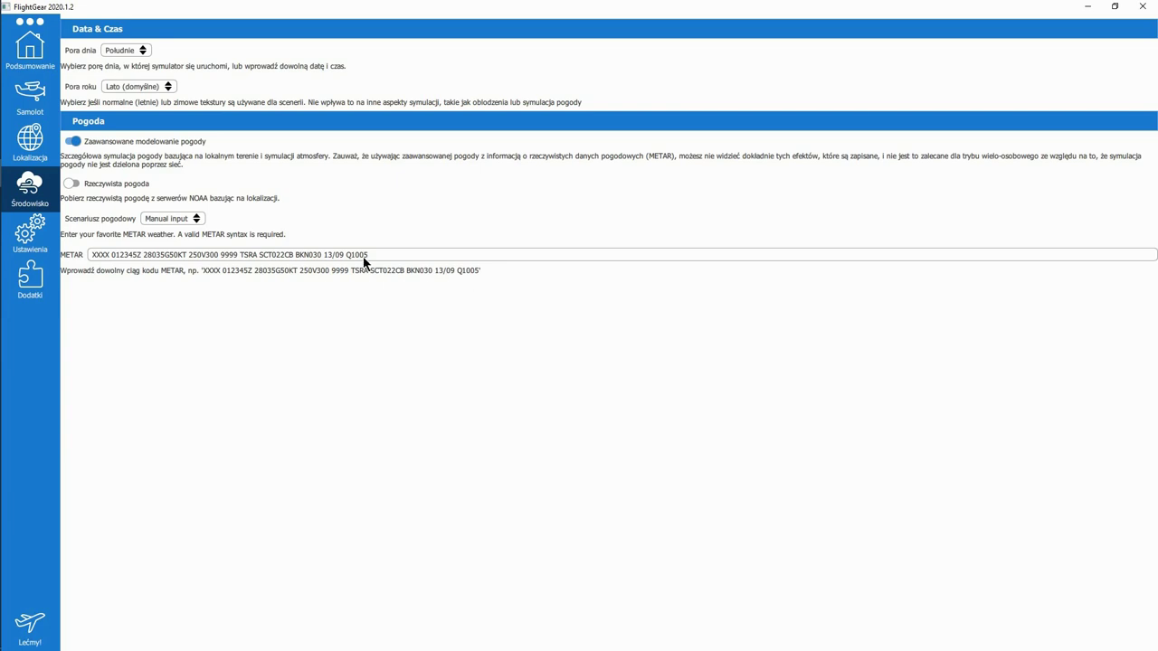
Step: Clear the entered METAR string and turn on real weather (Rzeczywista pogoda)
click(242, 255)
key(ctrl+a)
key(BackSpace)
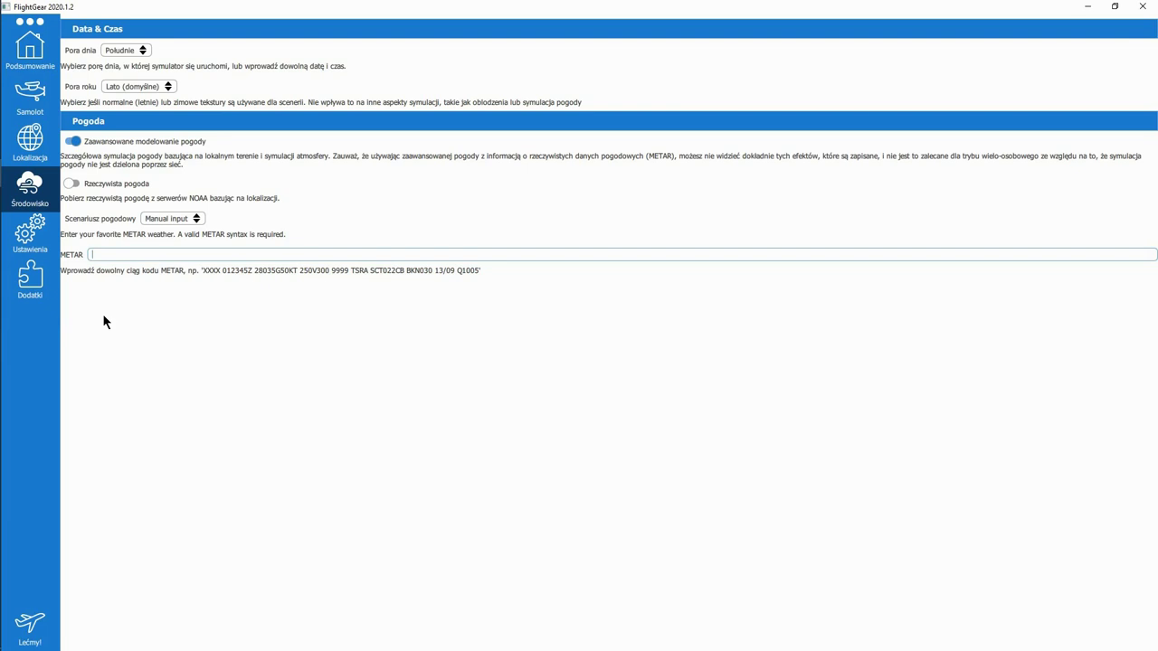
click(74, 184)
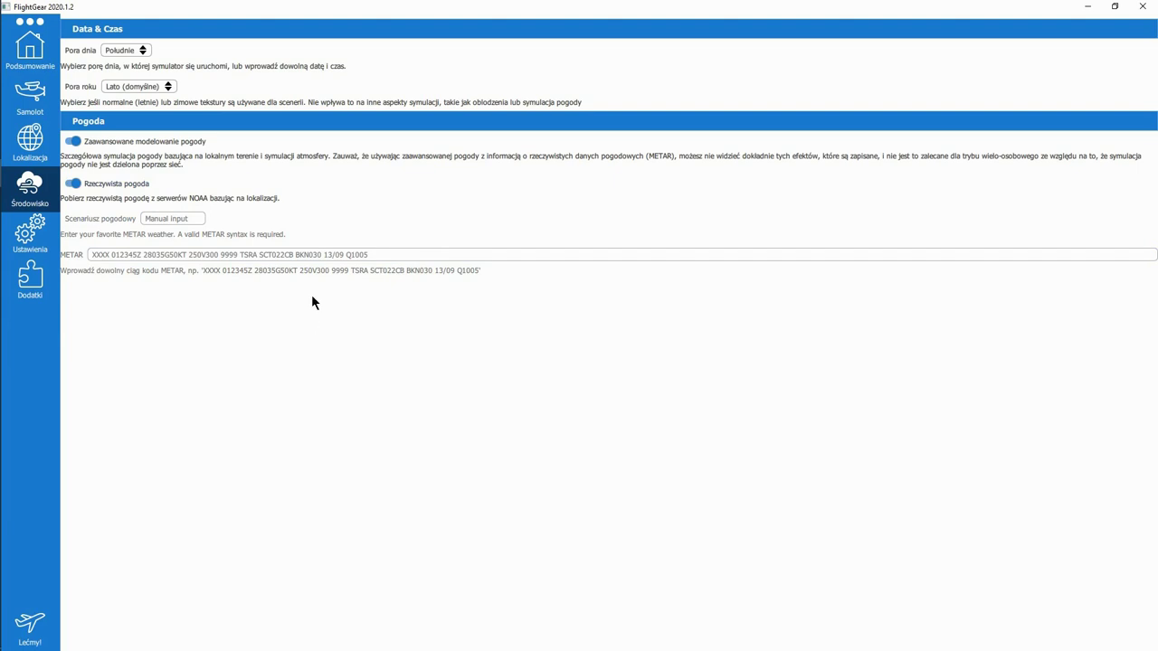
Step: In the program settings (Ustawienia), reveal the additional options for Ogólne, Pobieranie, Widok & Okno and Renderowanie, and look them over
click(40, 249)
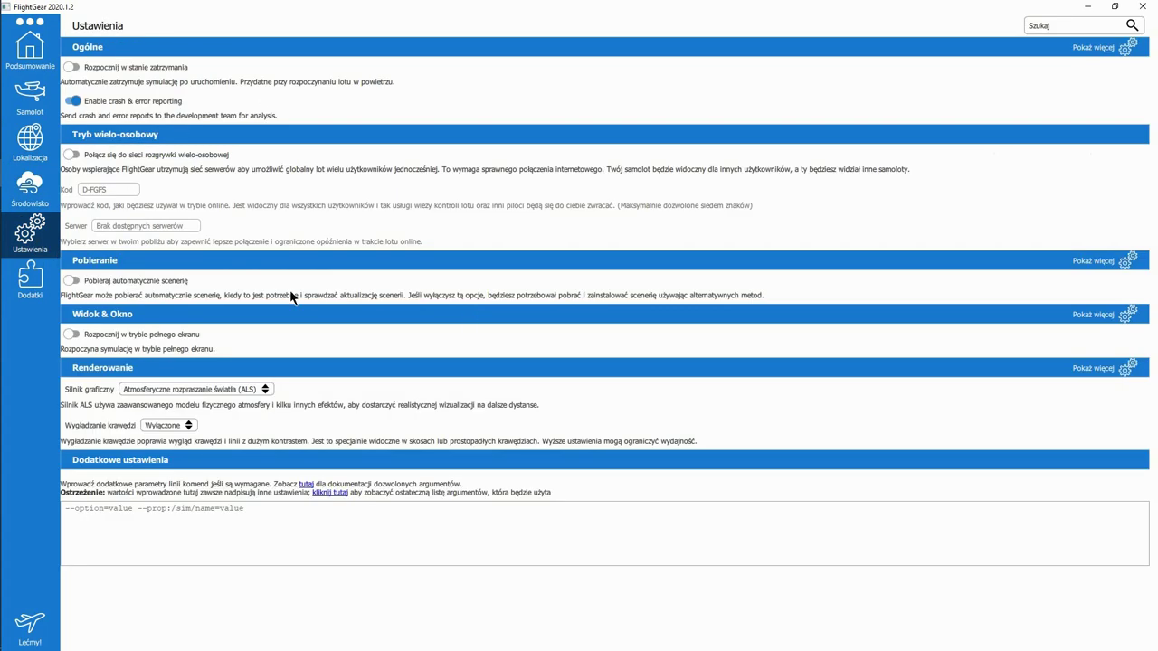
click(1098, 48)
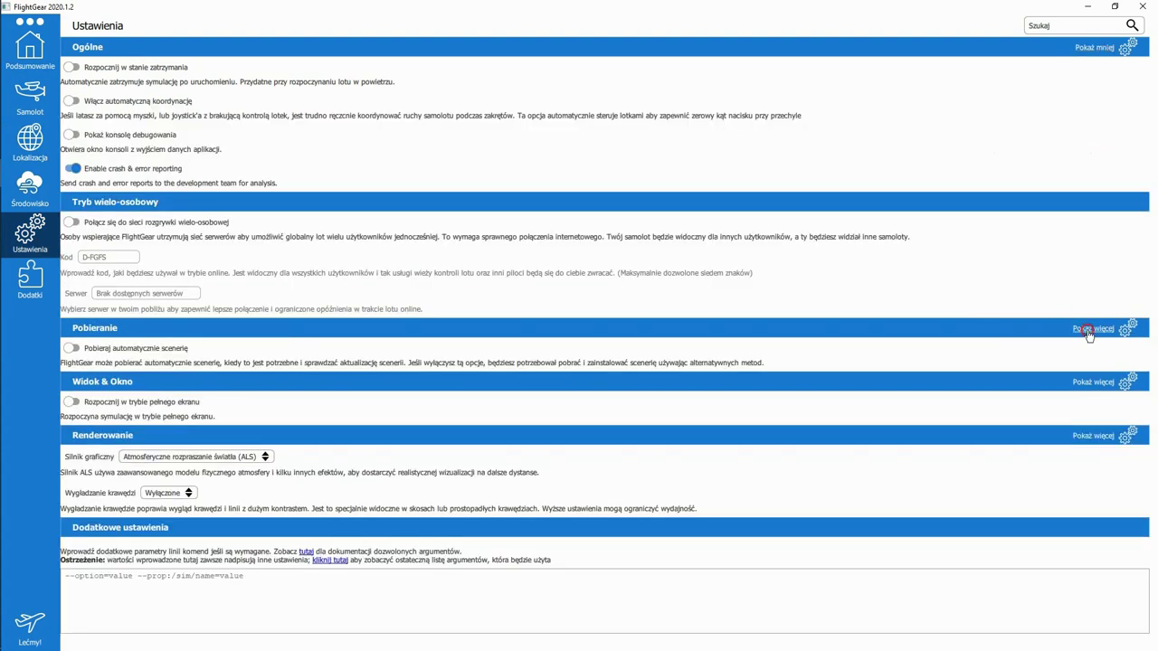
click(1093, 328)
click(1092, 421)
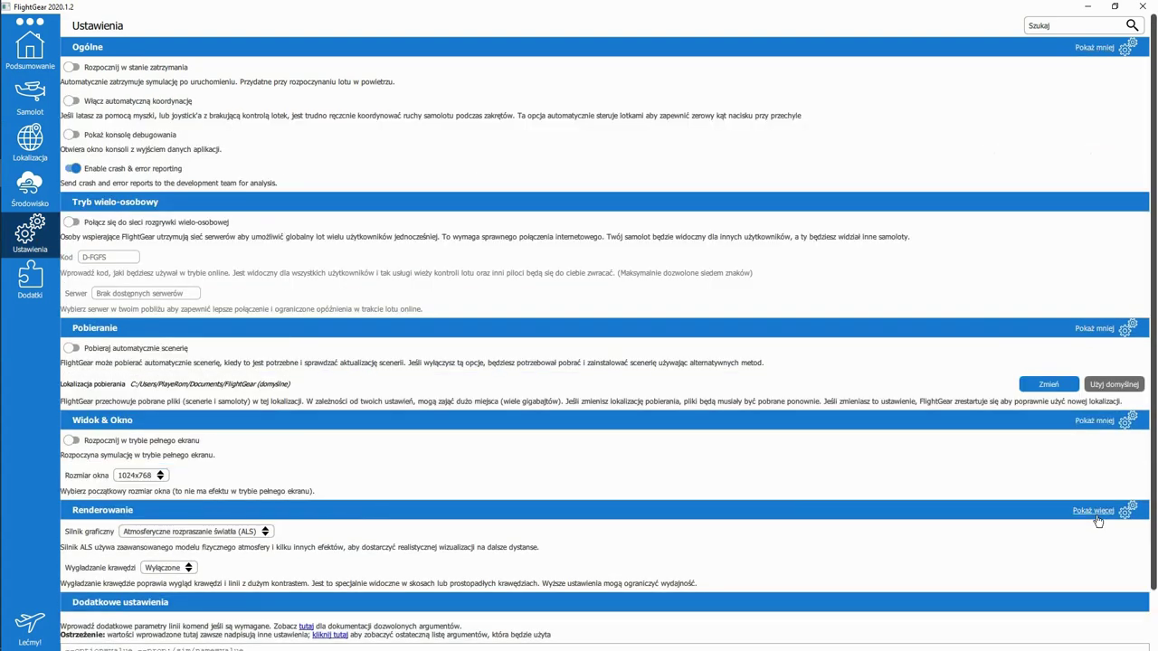
click(1094, 510)
scroll(746, 408, down, 3)
scroll(687, 375, up, 3)
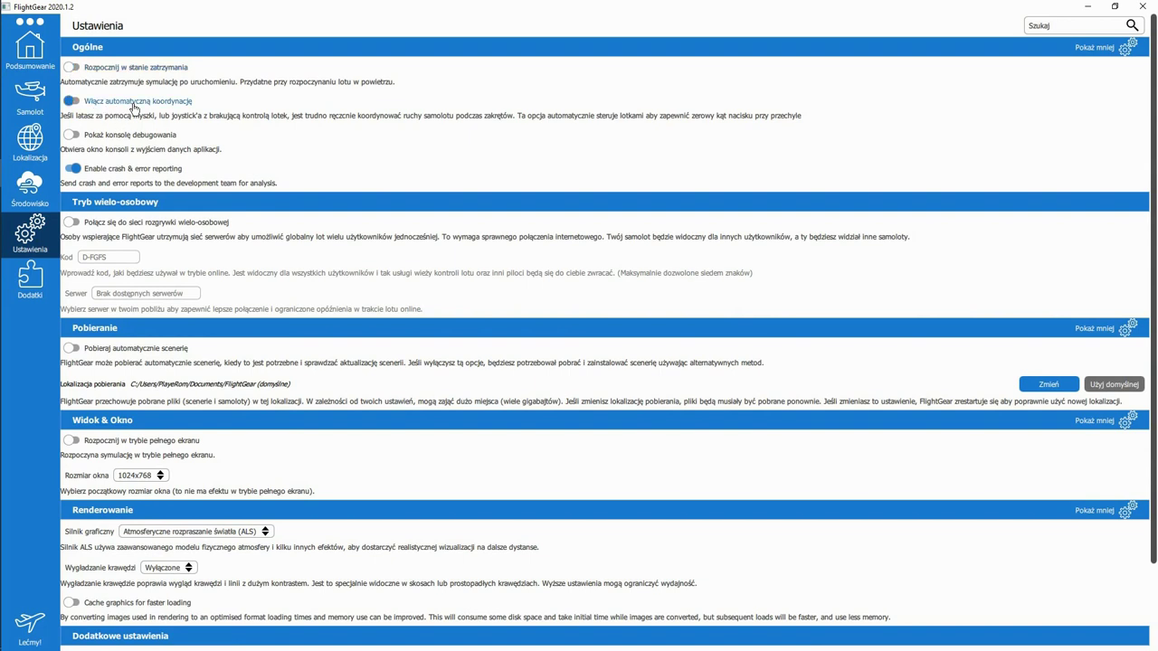
Step: Try the automatic coordination (Włącz automatyczną koordynację) and debug console (Pokaż konsolę debugowania) options, leaving both off
click(91, 104)
click(75, 103)
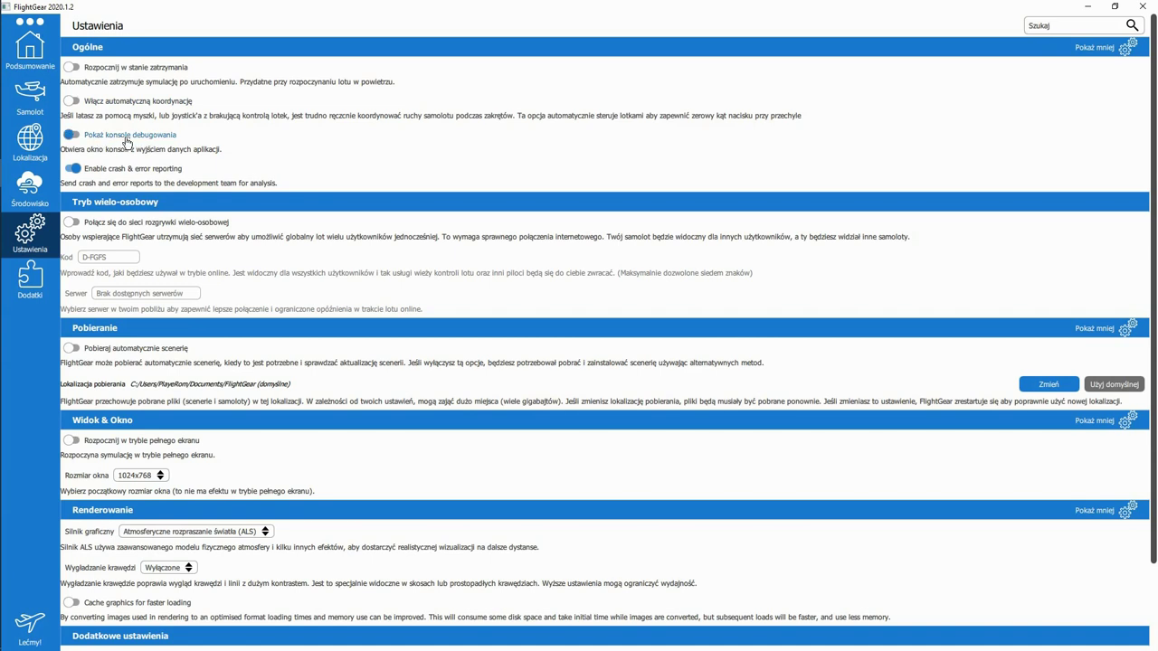
click(164, 138)
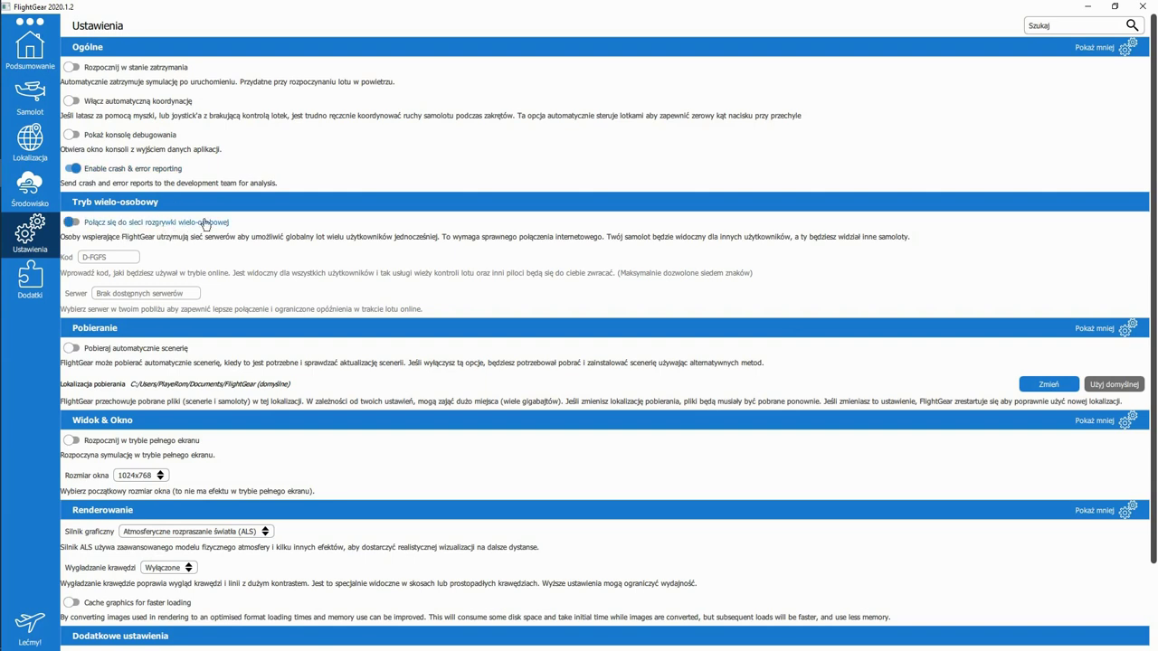
Step: Turn on the connection to the multiplayer network and set the callsign (Kod) to SP-ROM
click(86, 226)
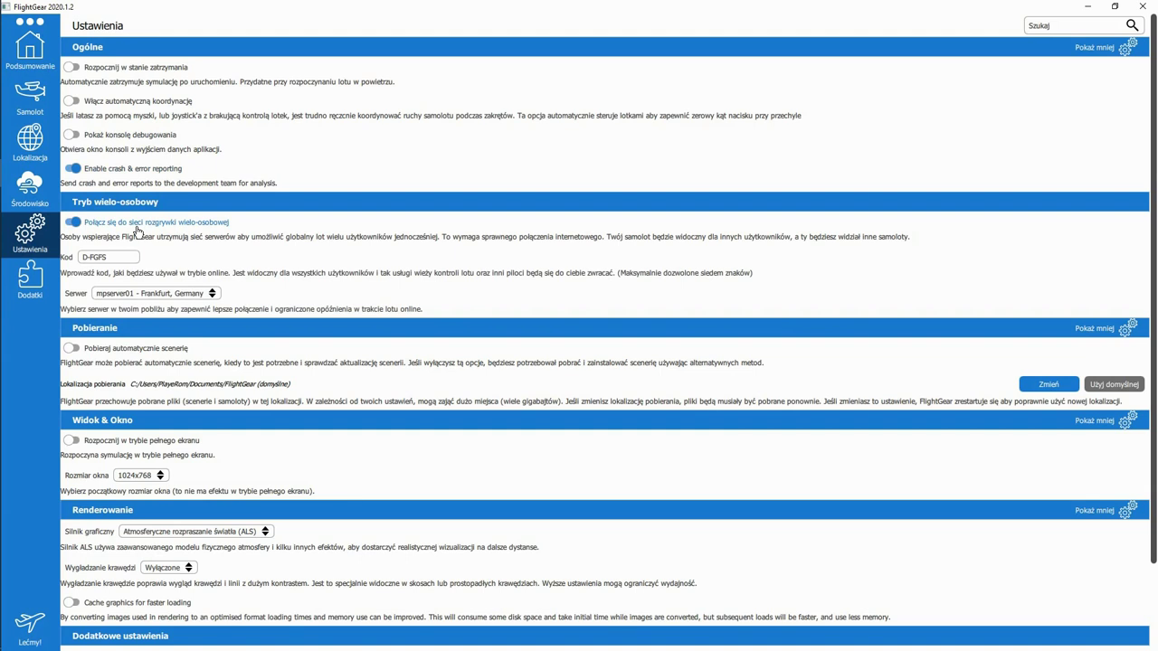
triple_click(116, 256)
key(BackSpace)
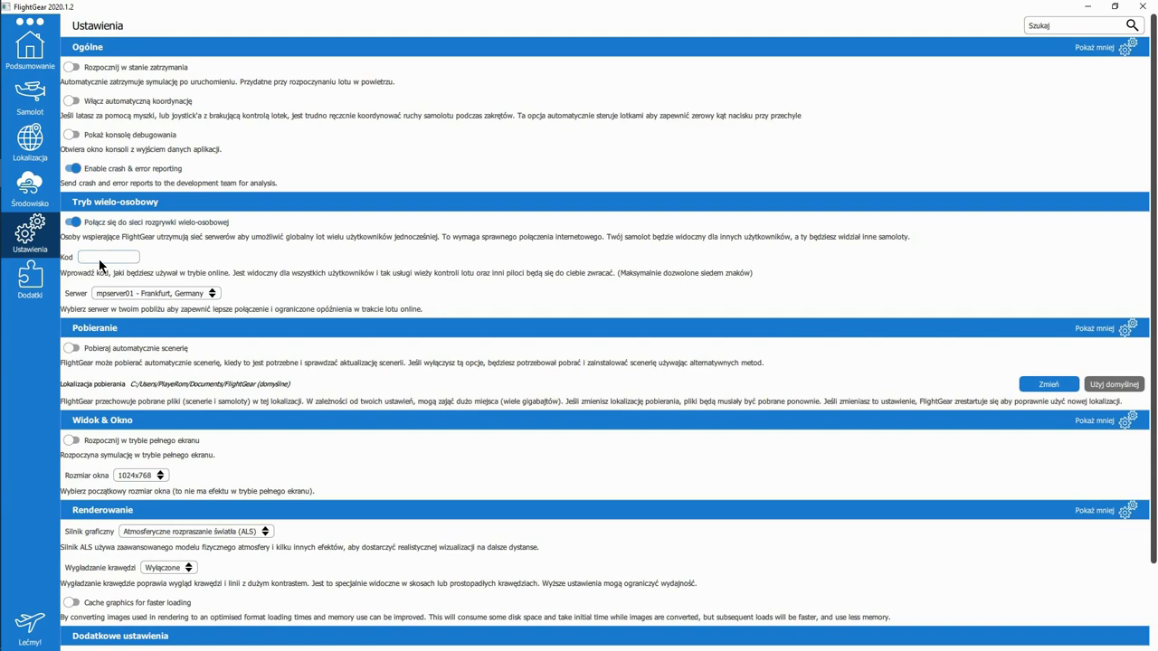
text(SP-ROM)
Step: Try the multiplayer server mpserver14 - Zurich, Switzerland and return to mpserver01 - Frankfurt, Germany
click(151, 295)
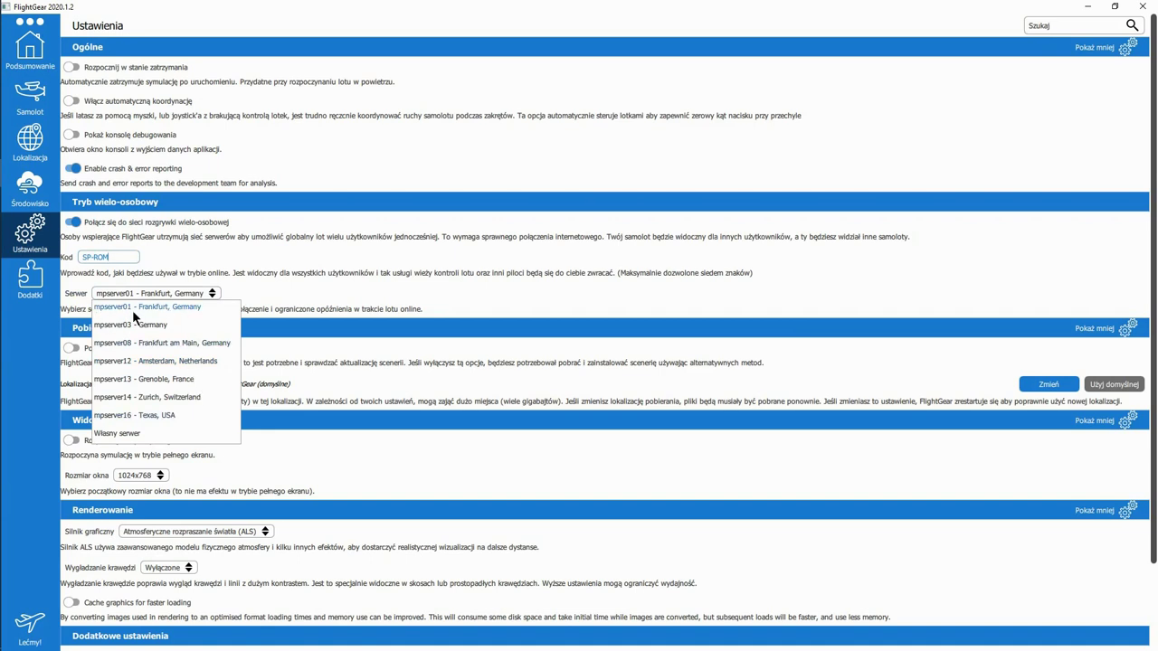
click(152, 310)
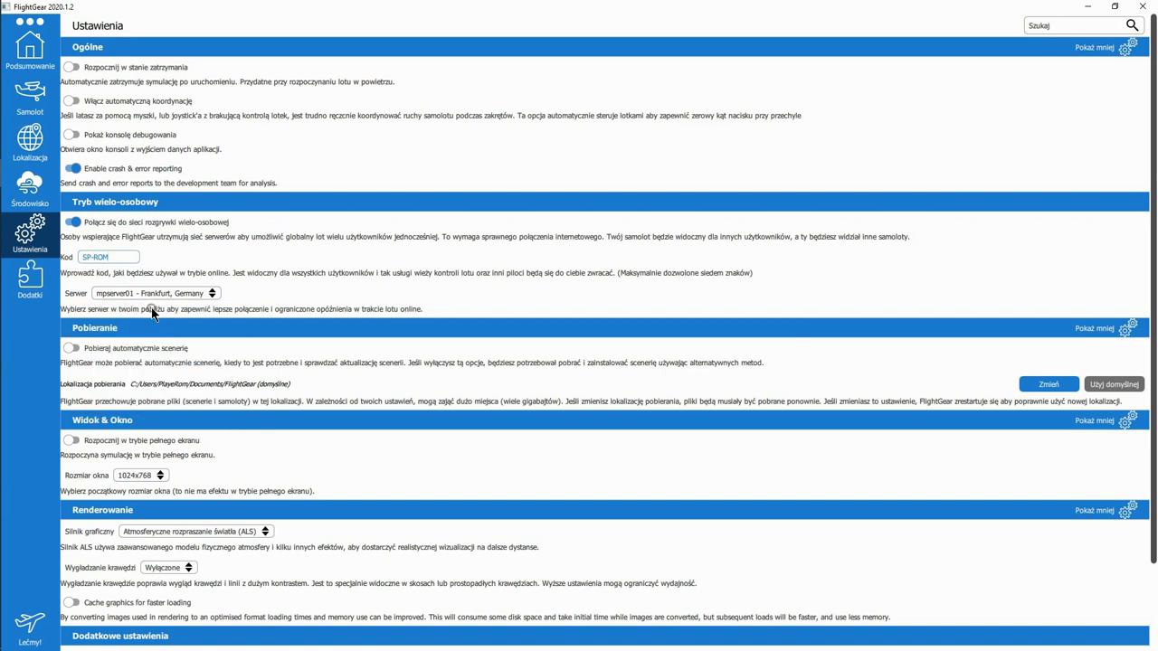
click(158, 294)
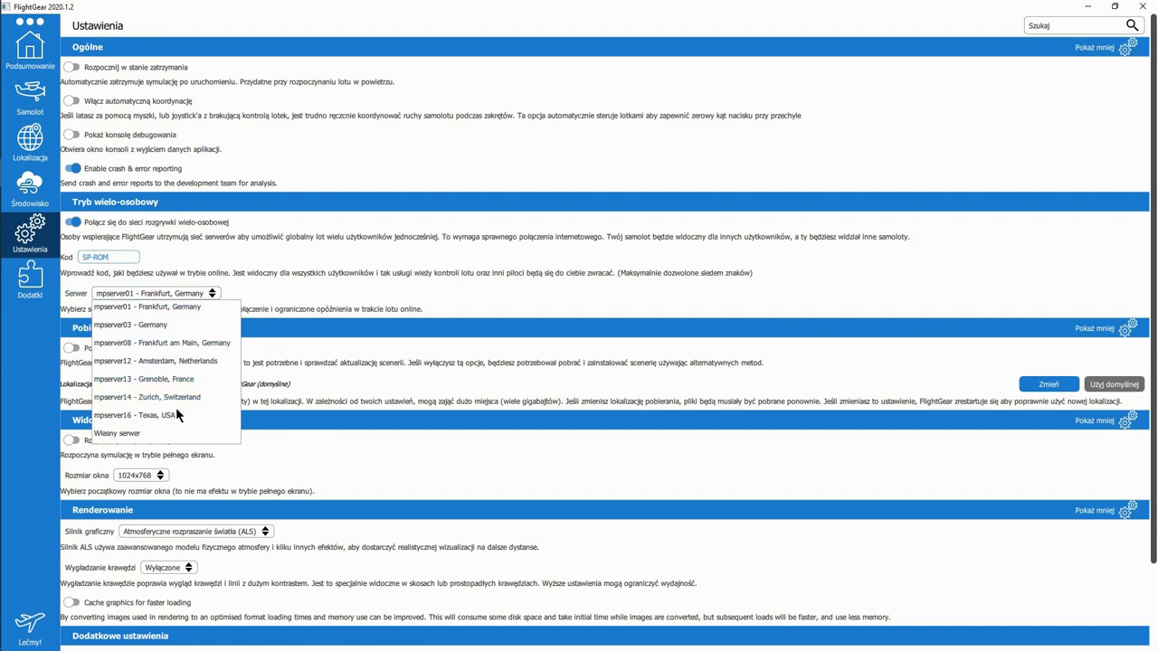
click(175, 396)
click(177, 295)
click(184, 308)
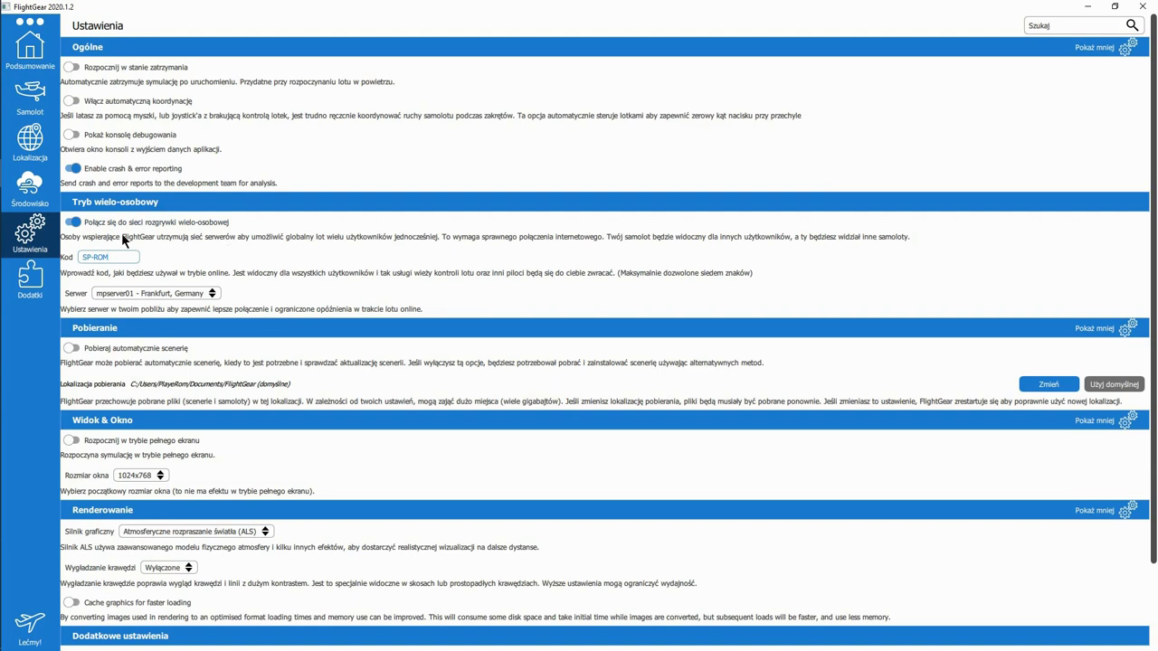
Step: Turn off the connection to the multiplayer network and turn on automatic scenery downloading (Pobieraj automatycznie scenerię)
click(73, 223)
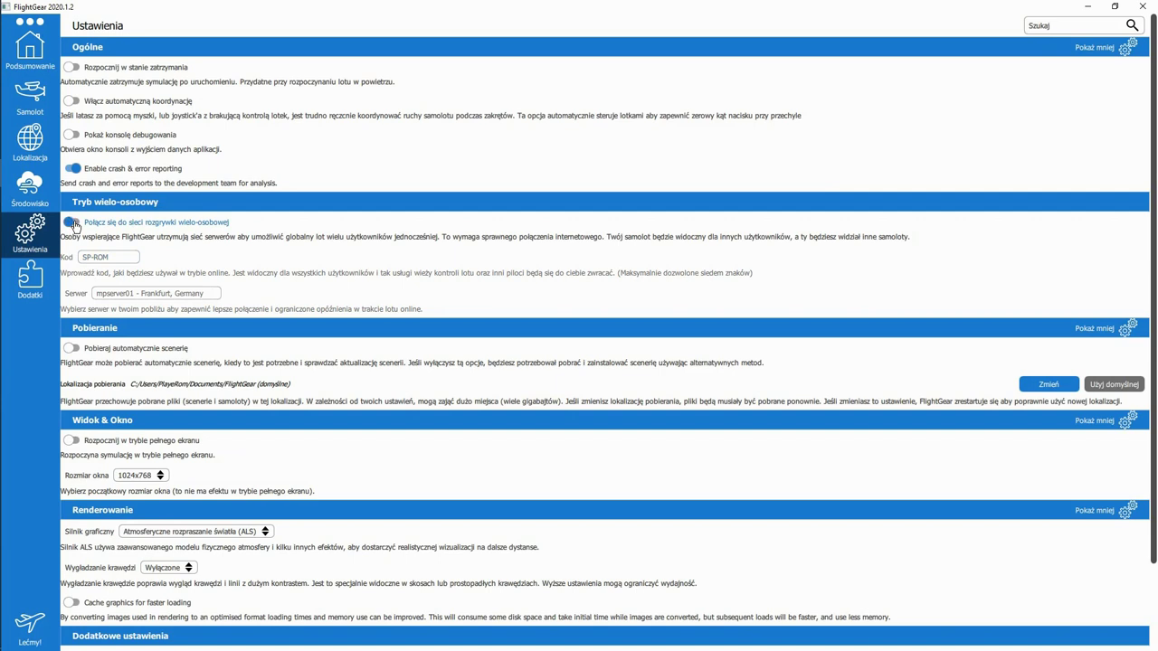
scroll(246, 267, down, 2)
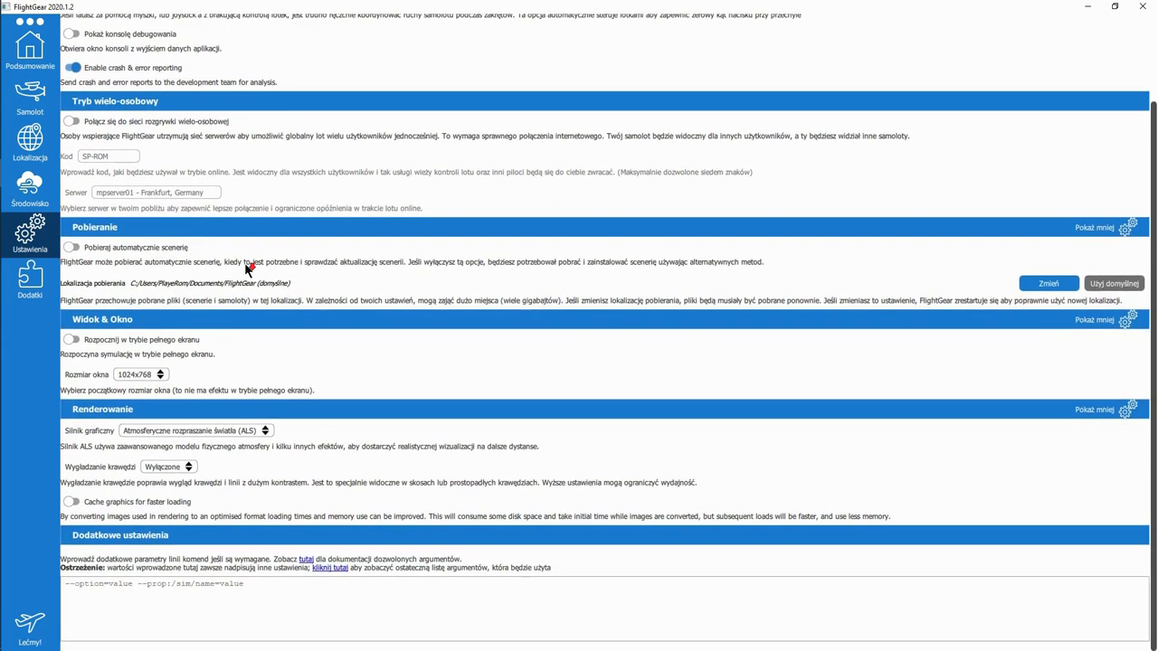
scroll(208, 285, up, 2)
scroll(168, 333, down, 2)
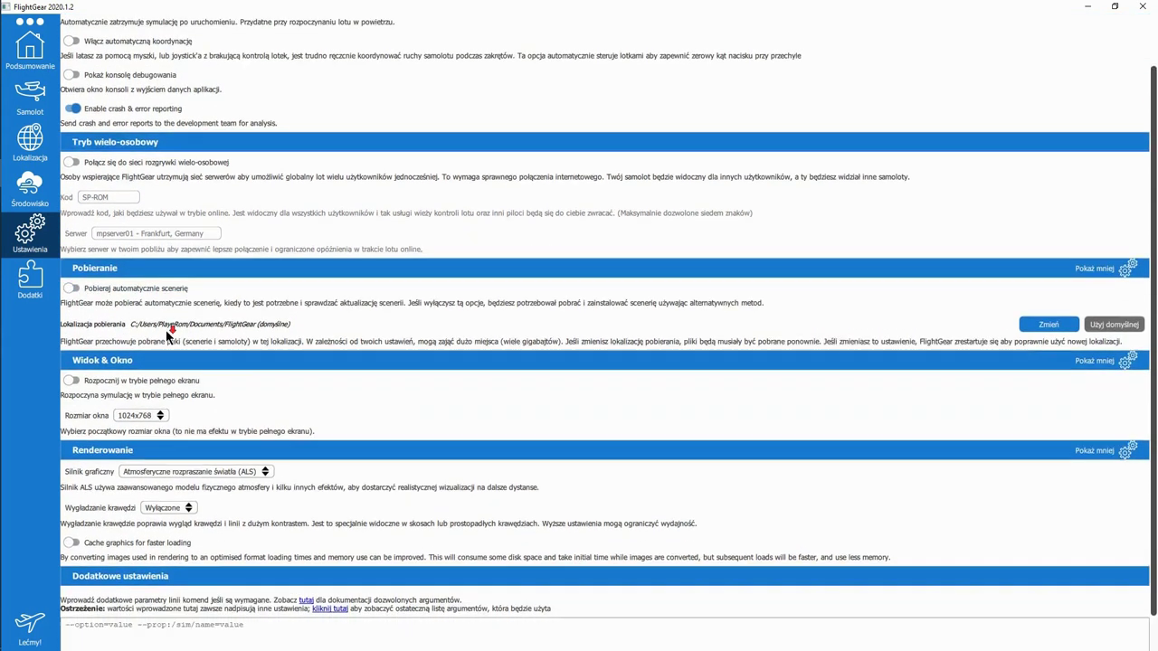
click(101, 249)
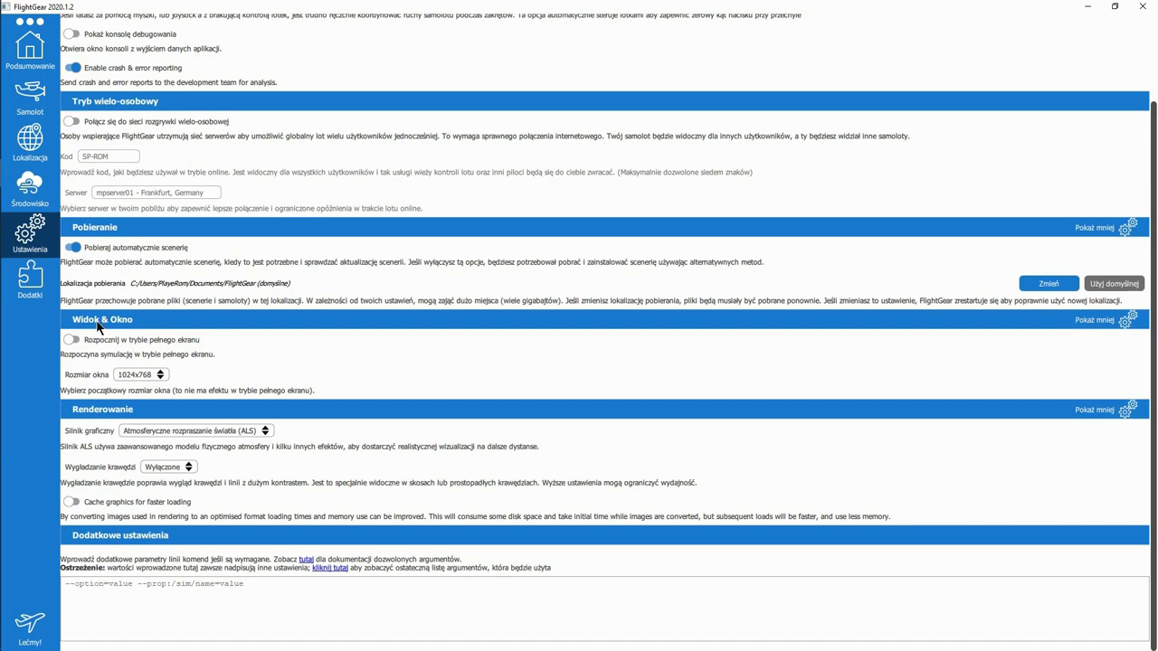
Step: Try the full-screen start option (Rozpocznij w trybie pełnego ekranu) on and off, leaving it off
click(144, 339)
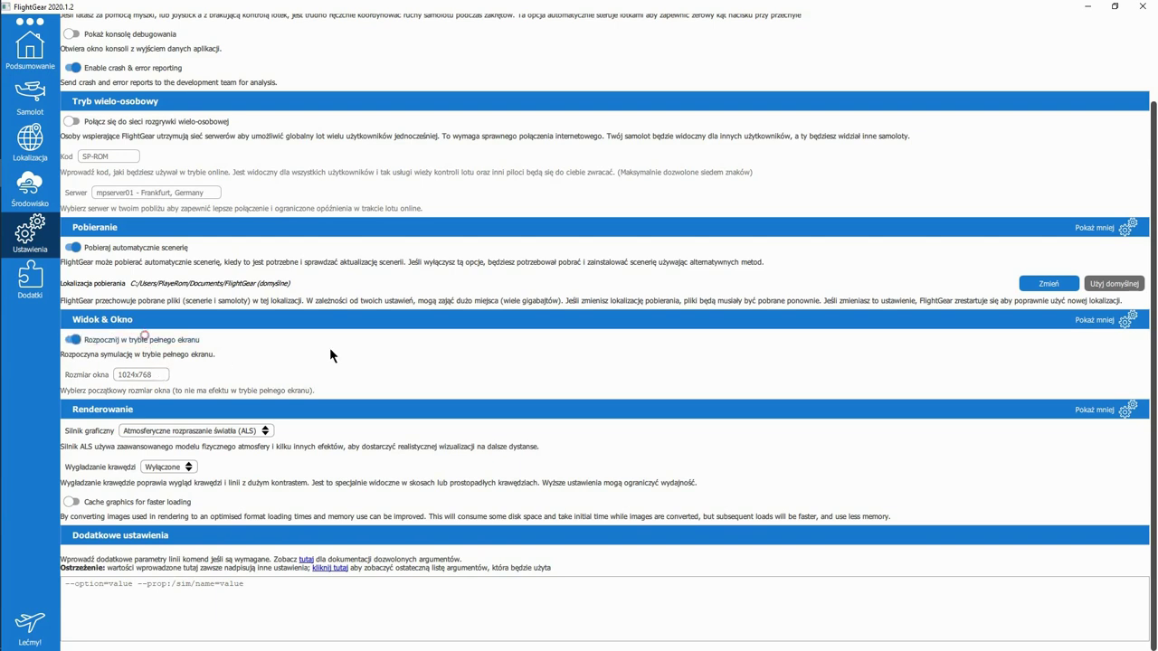
click(73, 341)
click(73, 340)
click(72, 341)
click(88, 338)
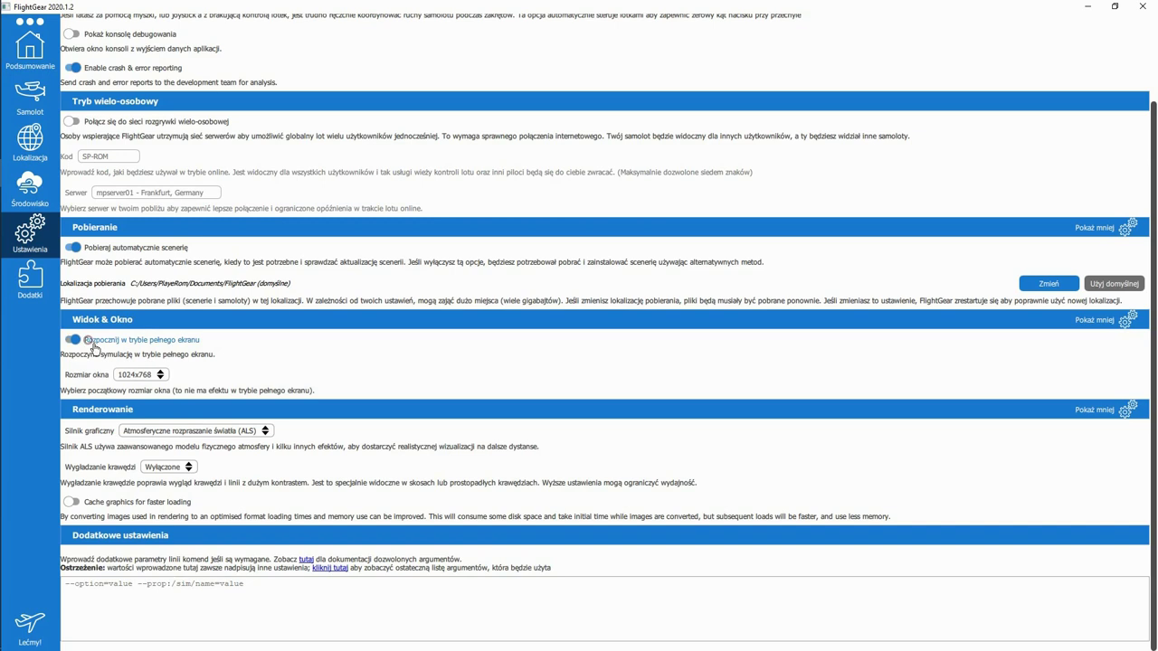
Step: Set the window size (Rozmiar okna) to Własny rozmiar with no dimensions entered, and turn on starting in full-screen mode
click(128, 378)
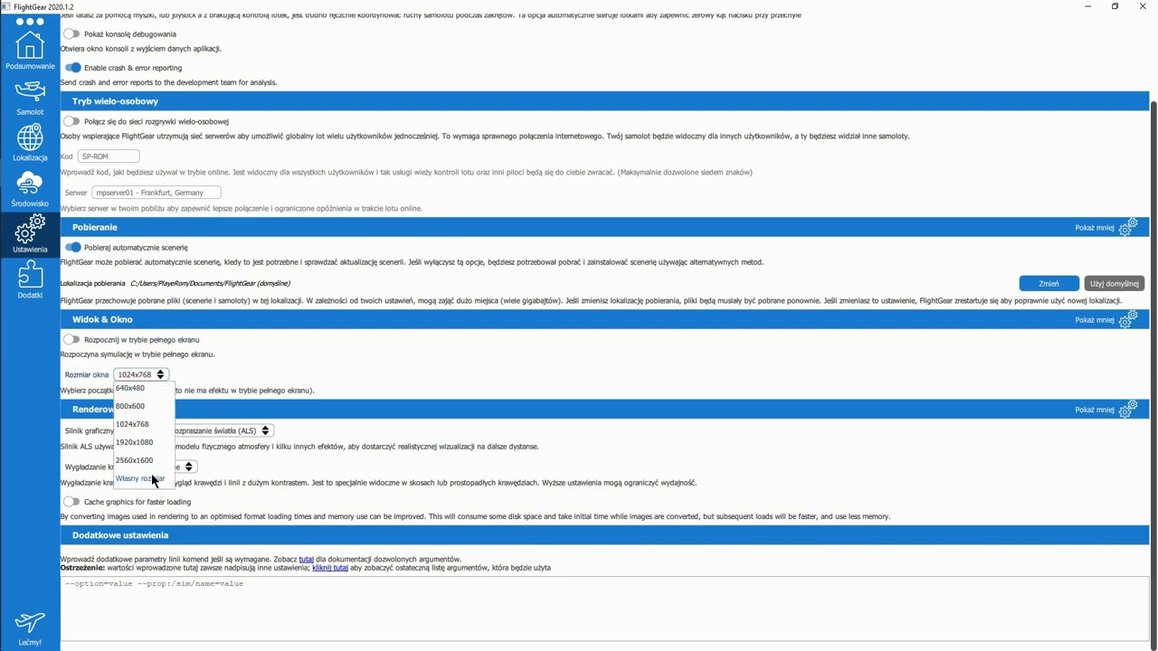
click(157, 443)
click(144, 375)
click(205, 380)
click(135, 379)
click(147, 470)
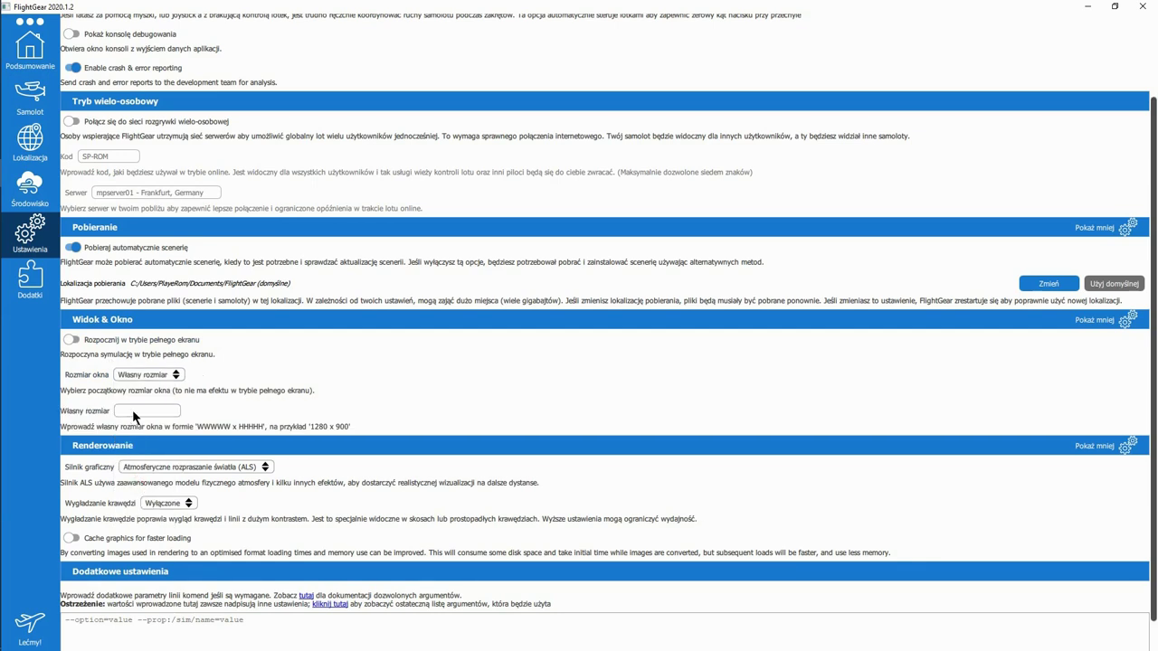
click(236, 407)
click(101, 341)
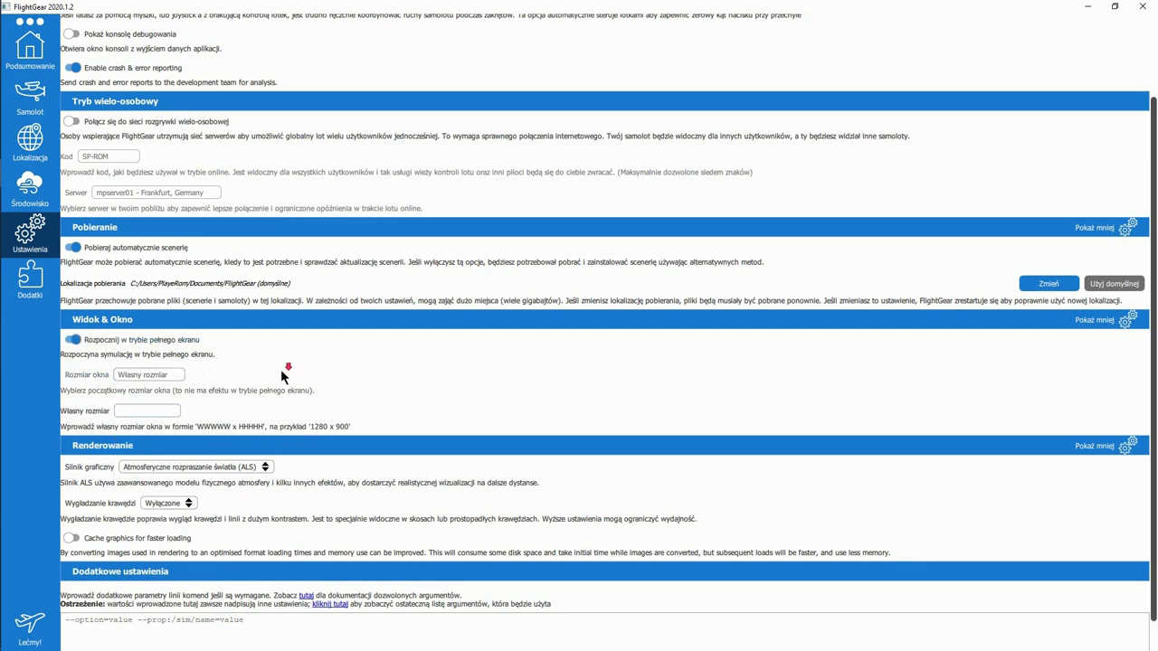
Step: Try the Domyślny graphics engine (Silnik graficzny) and return to Atmosferyczne rozpraszanie światła (ALS)
scroll(124, 302, down, 1)
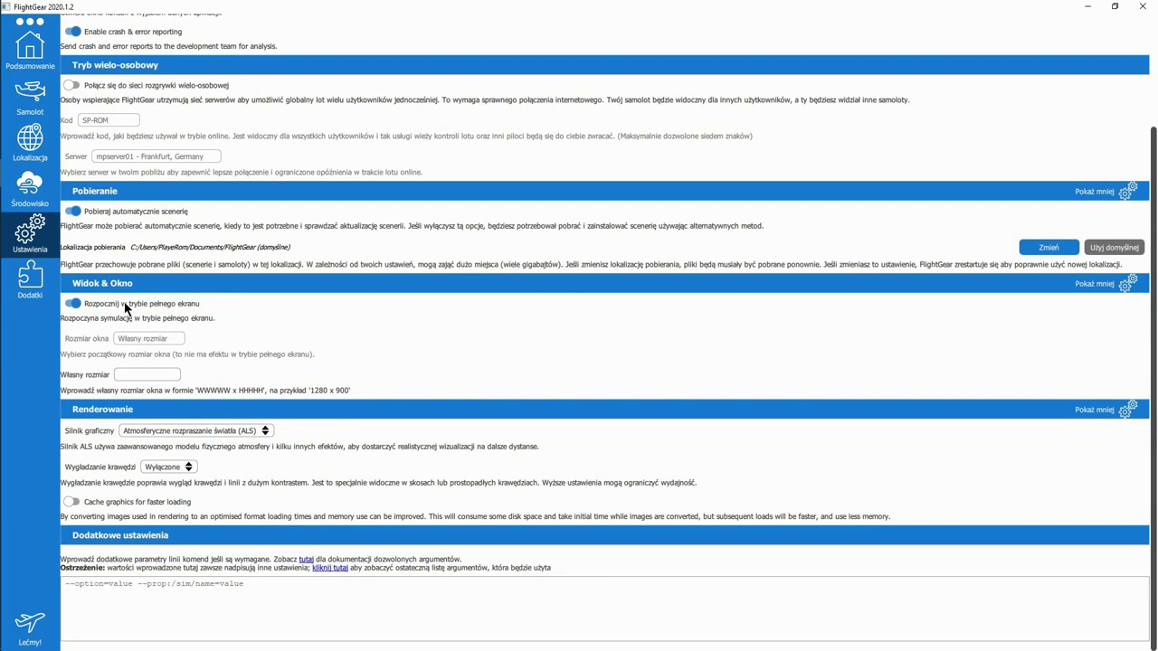
click(229, 432)
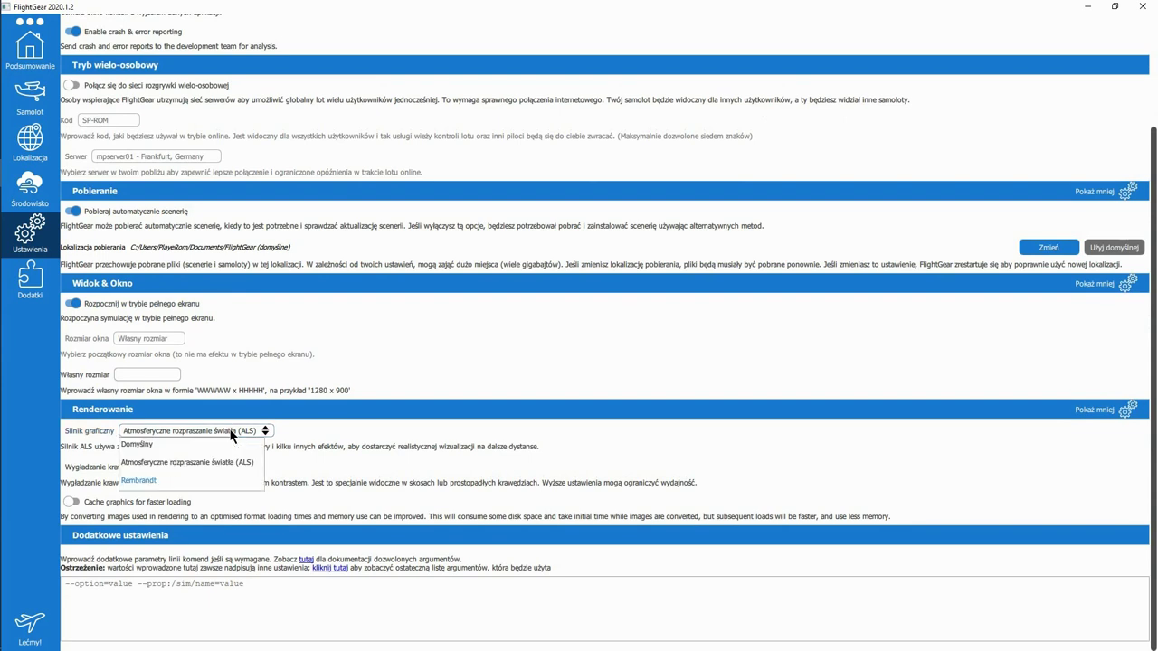
click(212, 432)
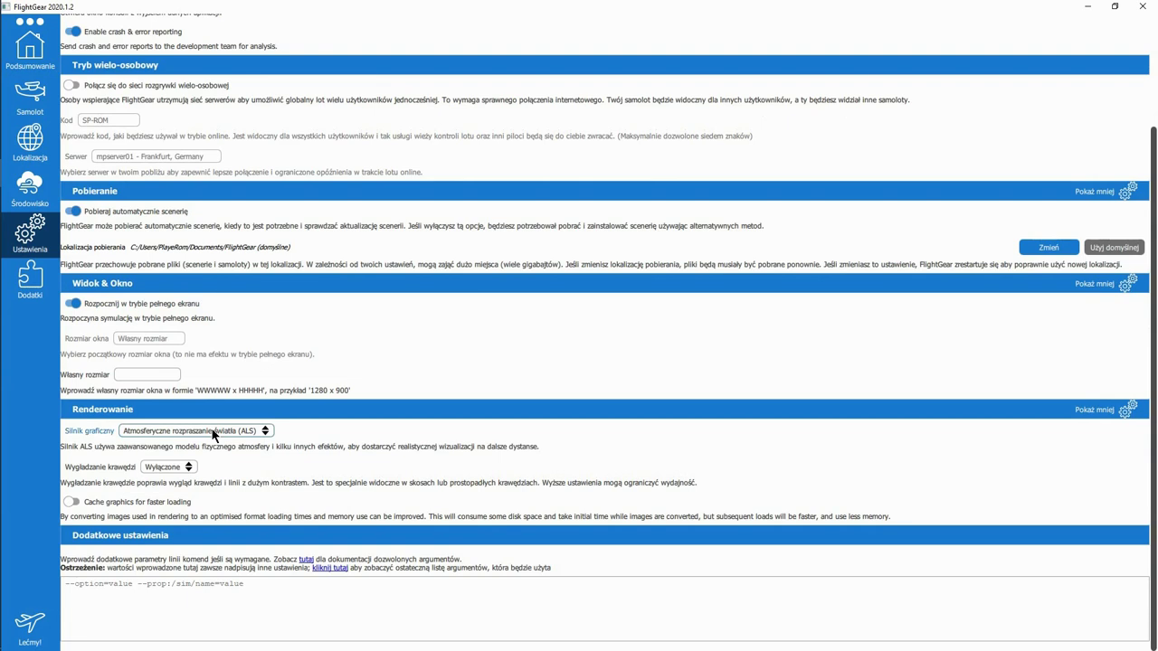
click(156, 432)
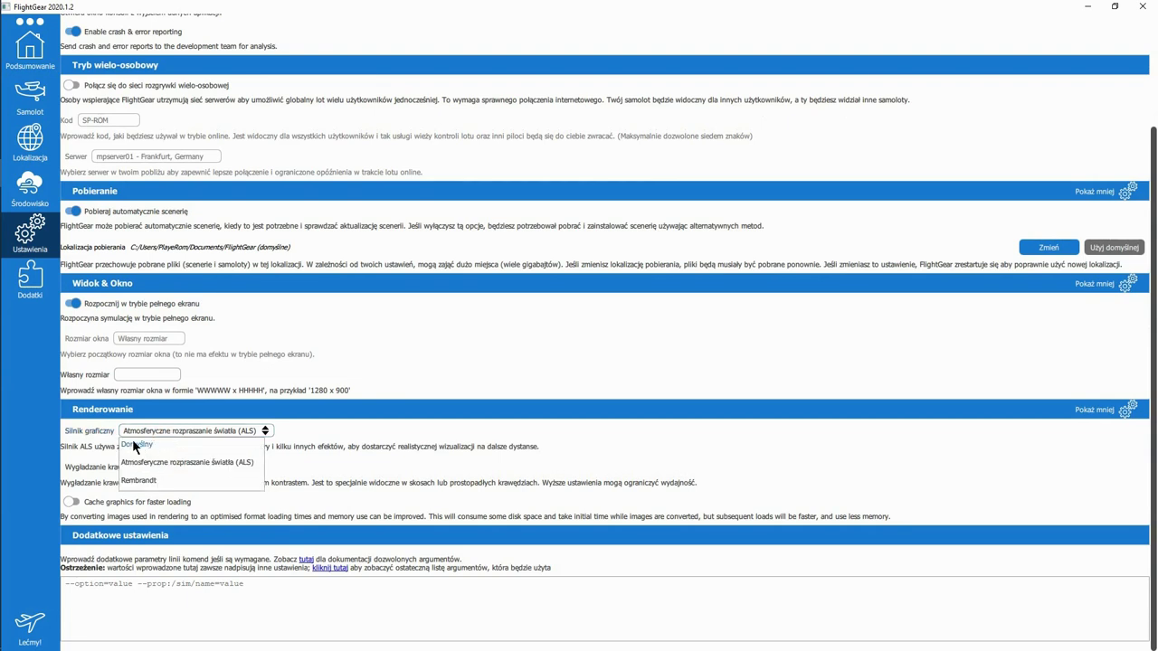
click(134, 442)
click(136, 431)
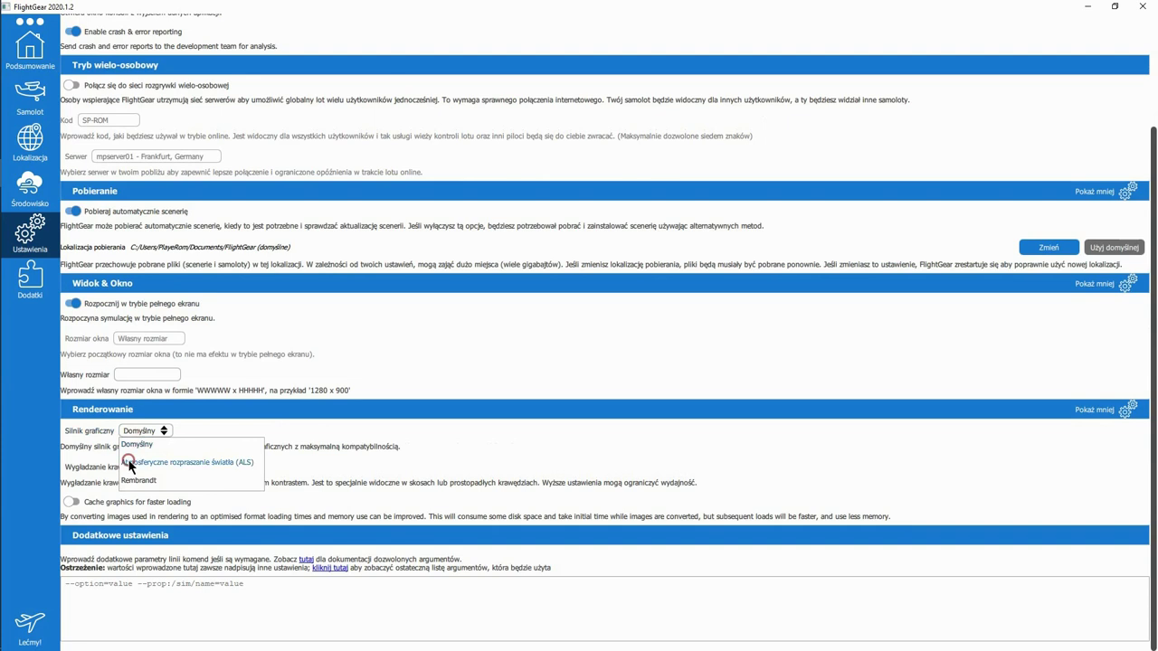
click(129, 462)
click(154, 432)
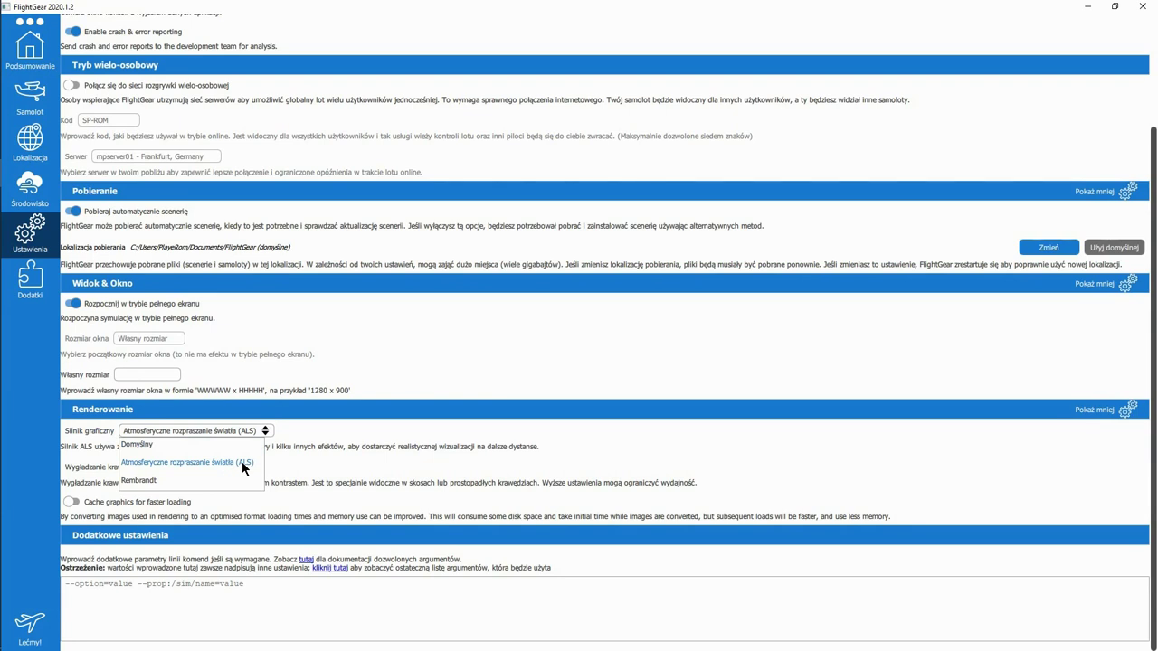
click(188, 459)
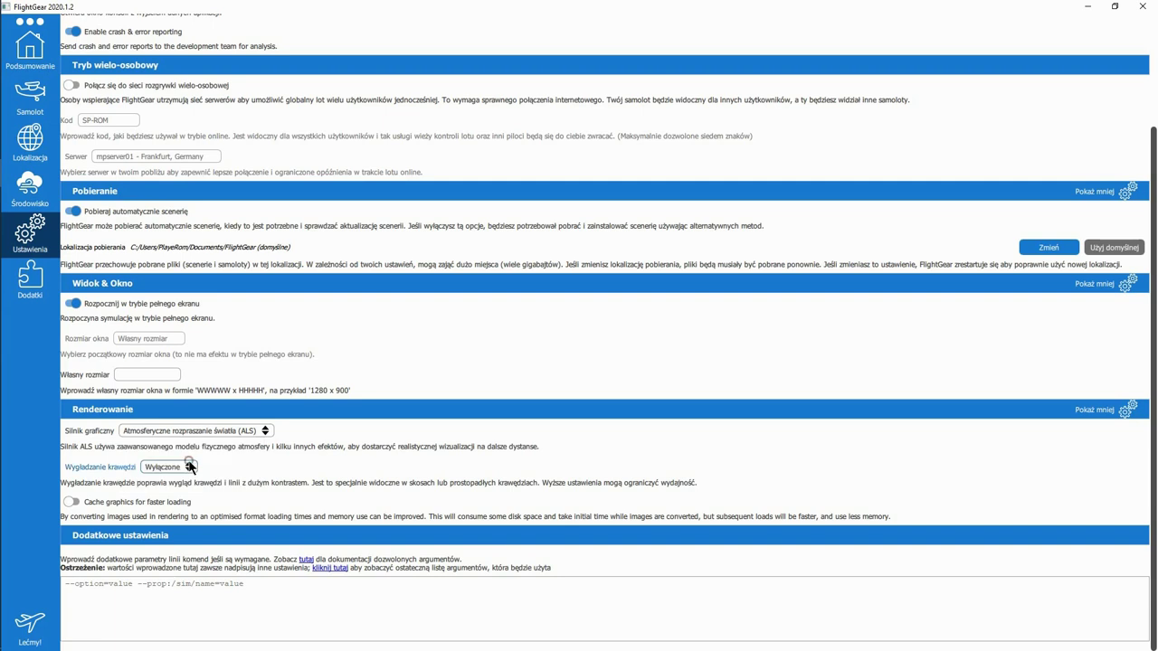
click(183, 432)
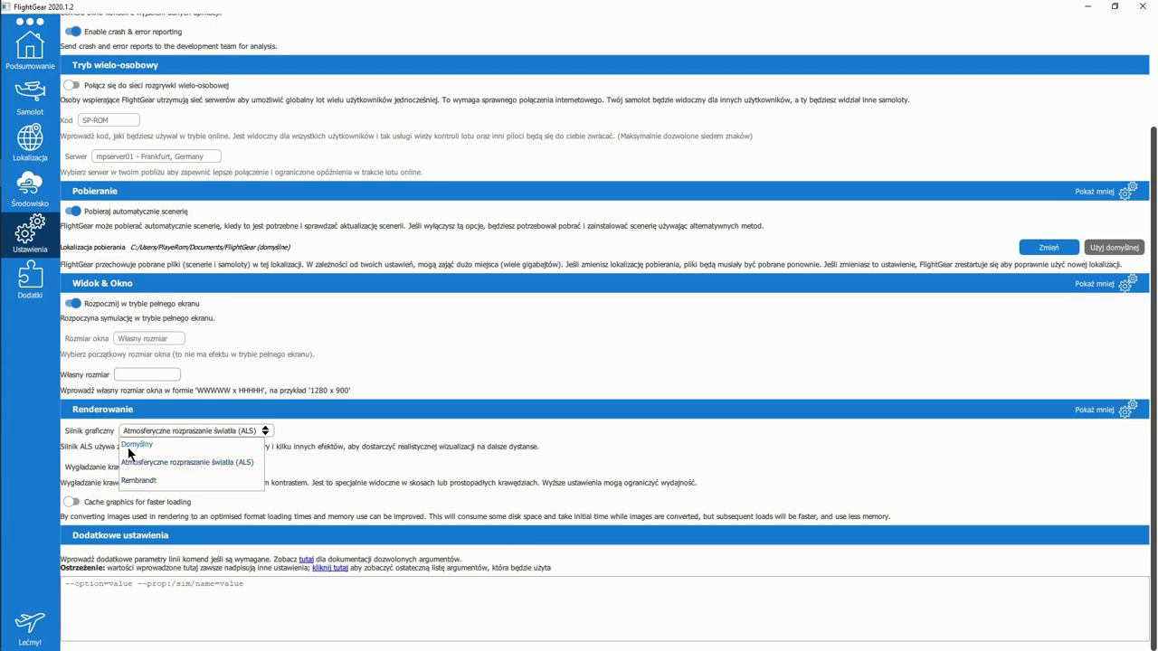
click(181, 466)
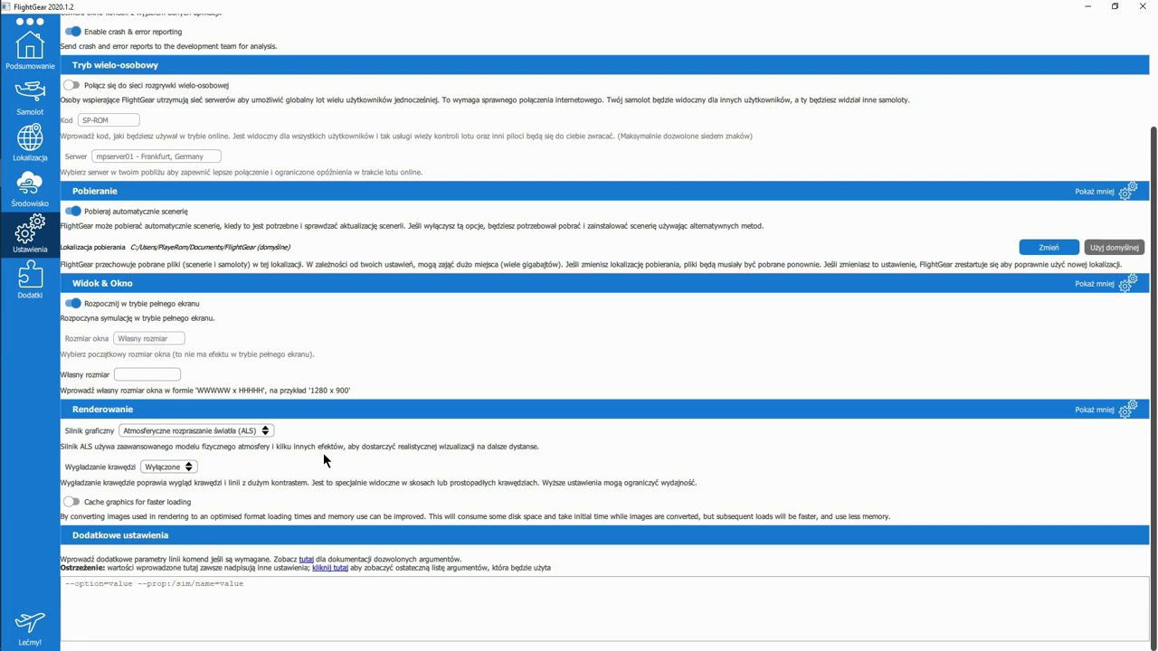
Step: Try the Domyślny and Rembrandt graphics engines in turn, and restore Atmosferyczne rozpraszanie światła (ALS)
click(151, 431)
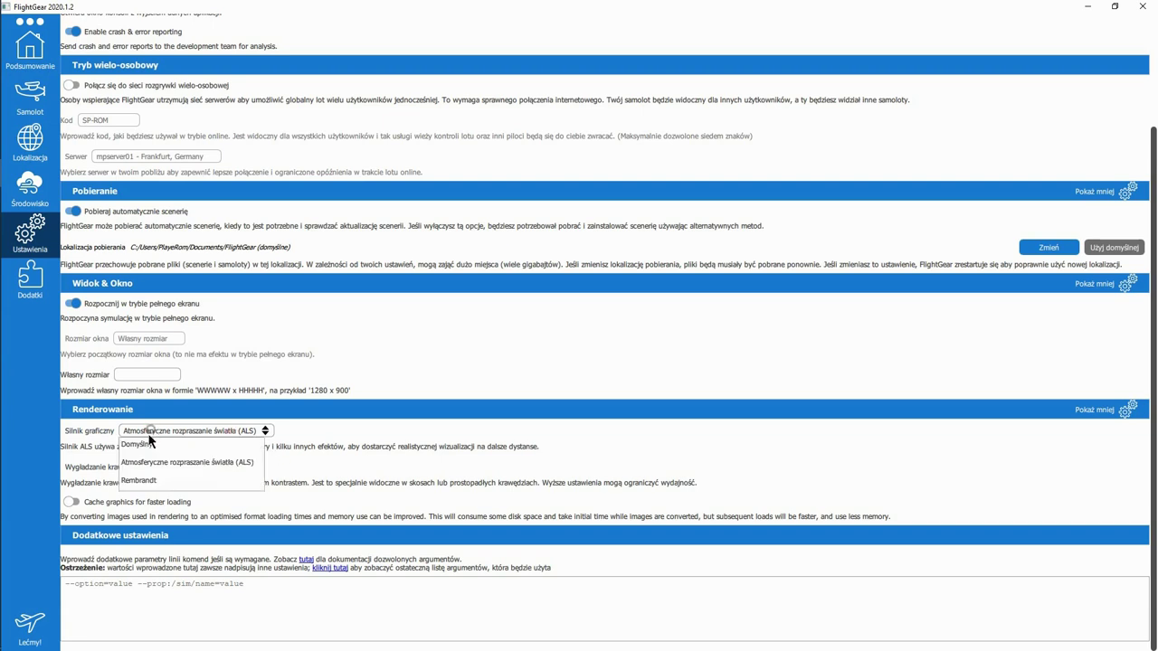
click(143, 432)
click(136, 435)
click(130, 445)
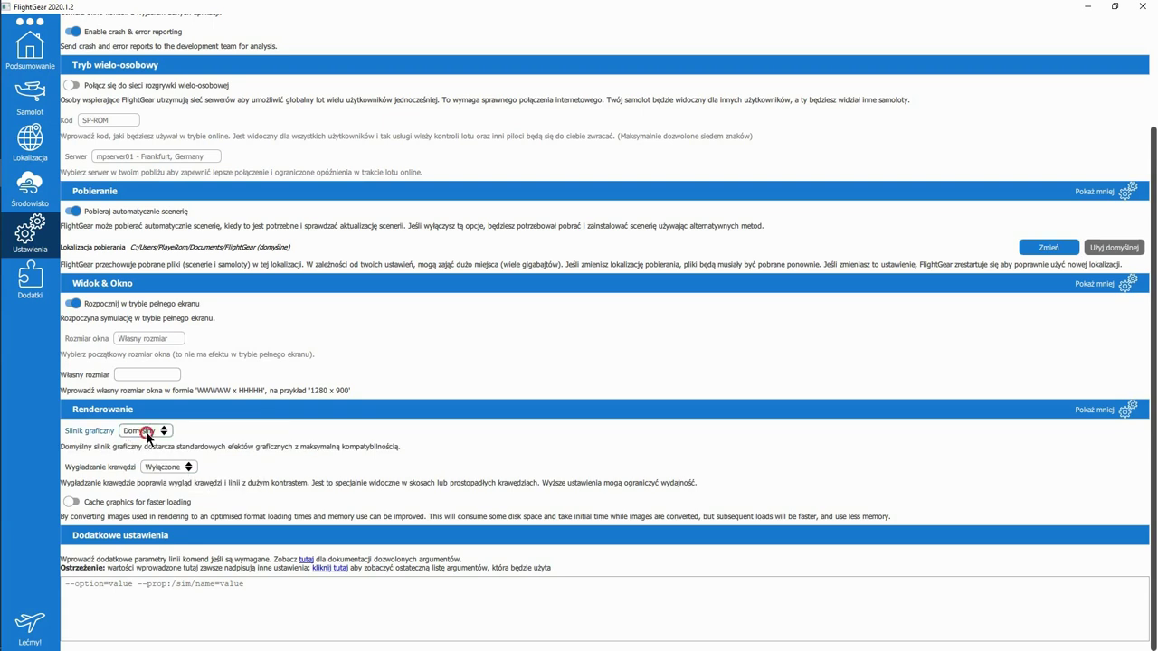
click(145, 431)
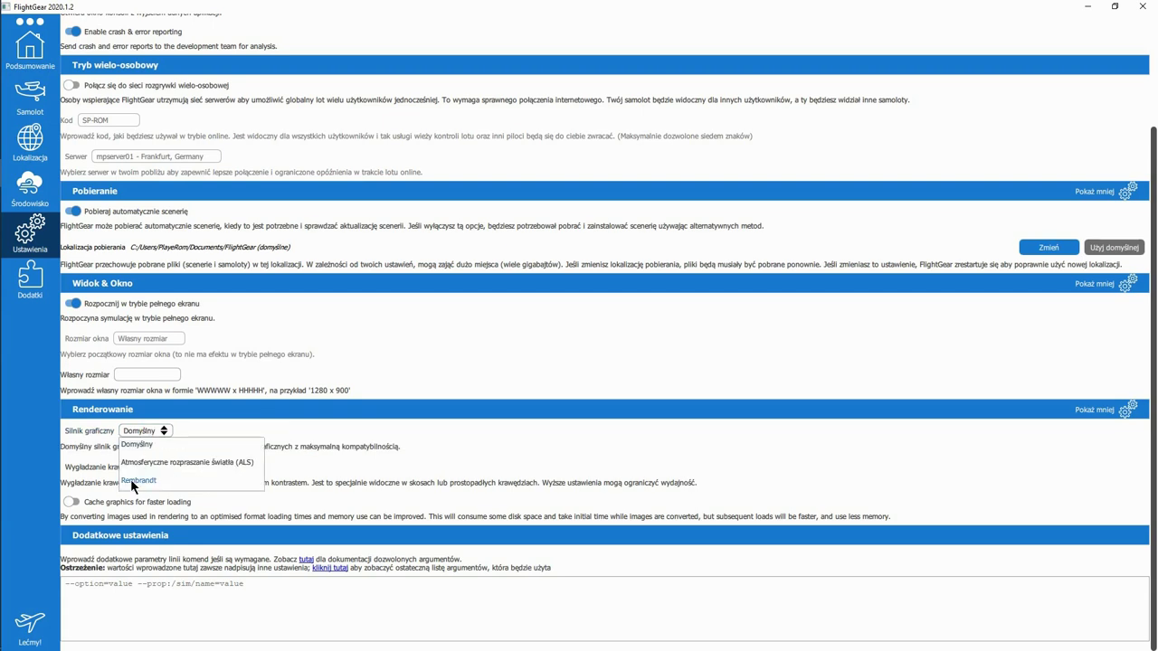
click(135, 480)
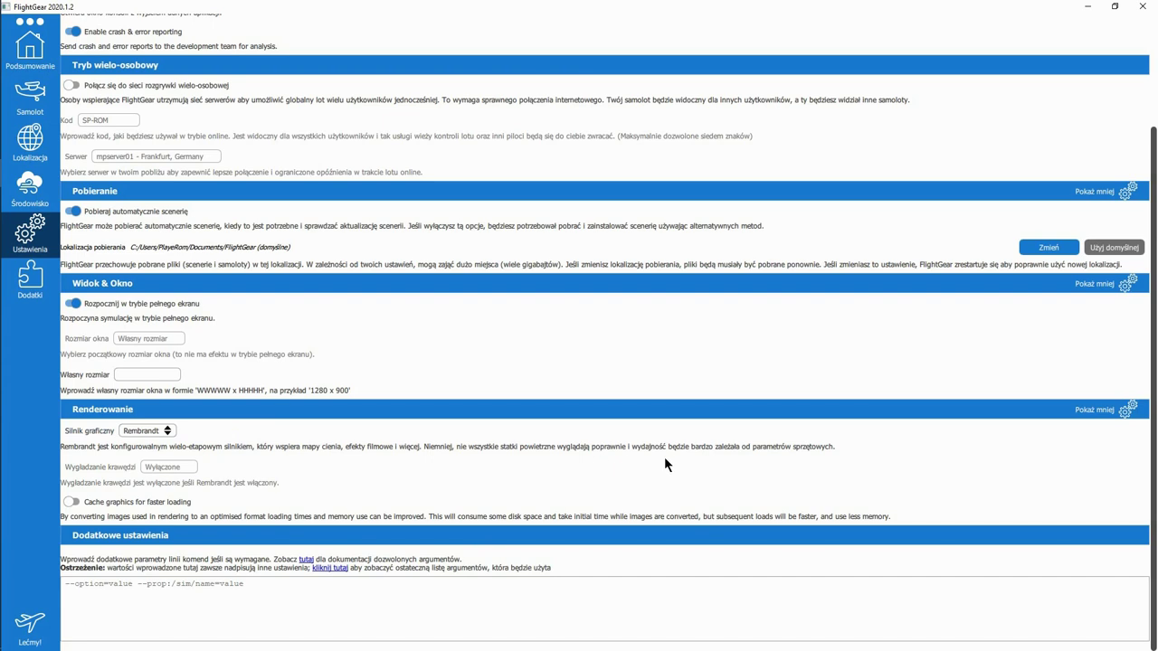
click(139, 433)
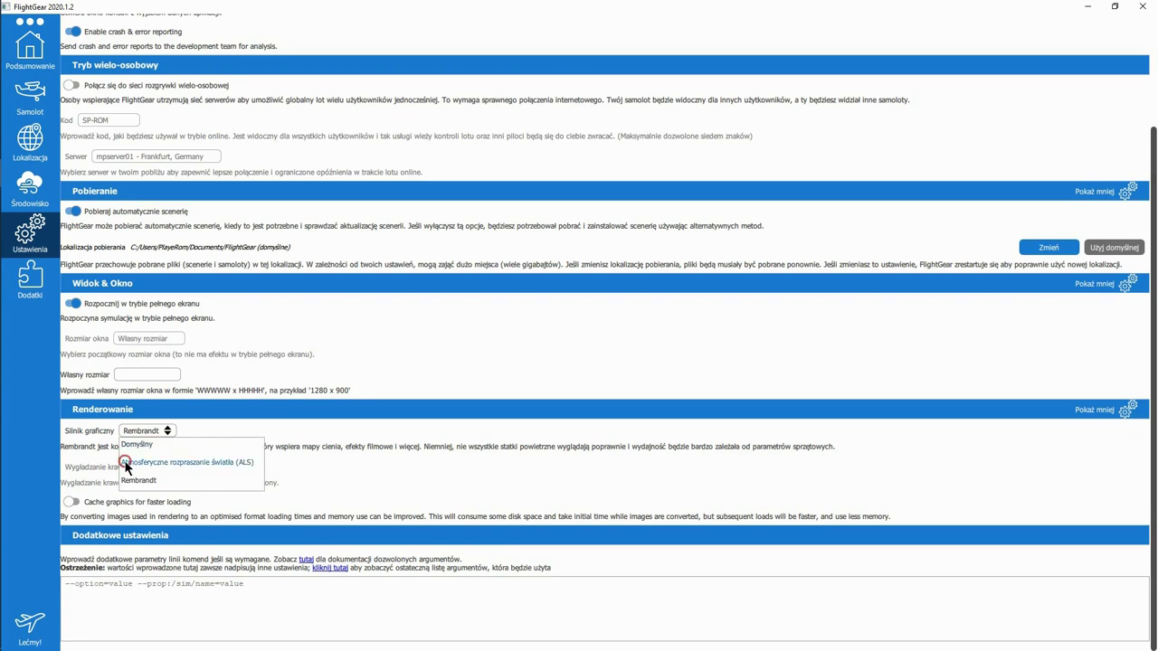
click(126, 463)
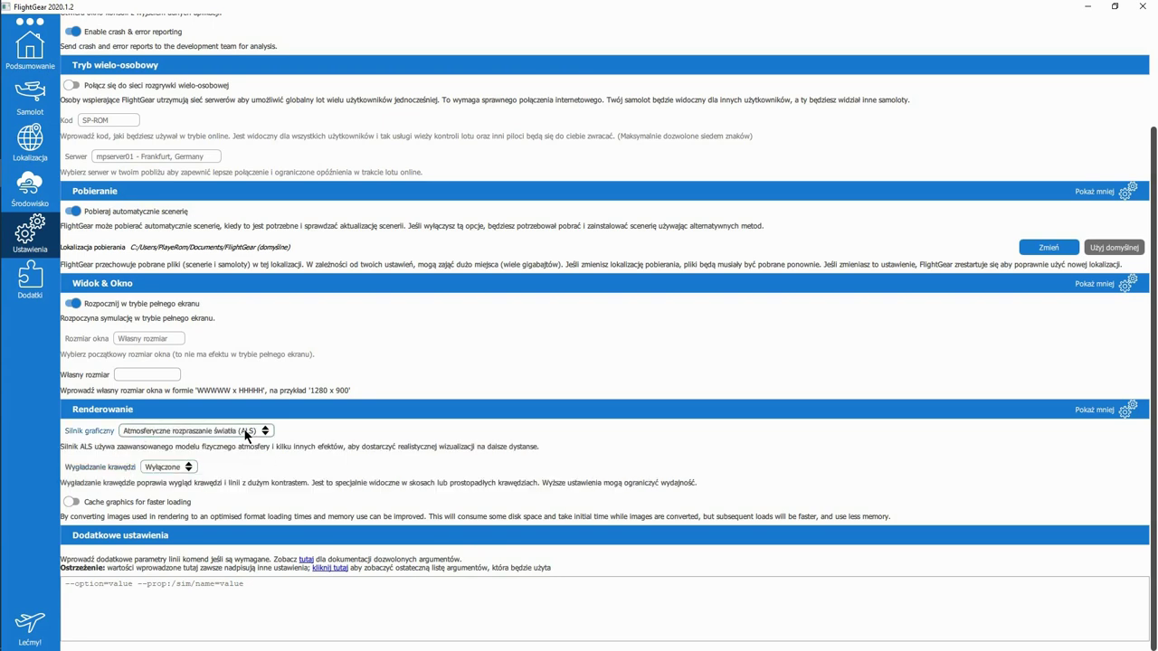
Step: Look at the Cessna 172P Skyhawk's details among the installed aircraft and return to the program settings
click(44, 114)
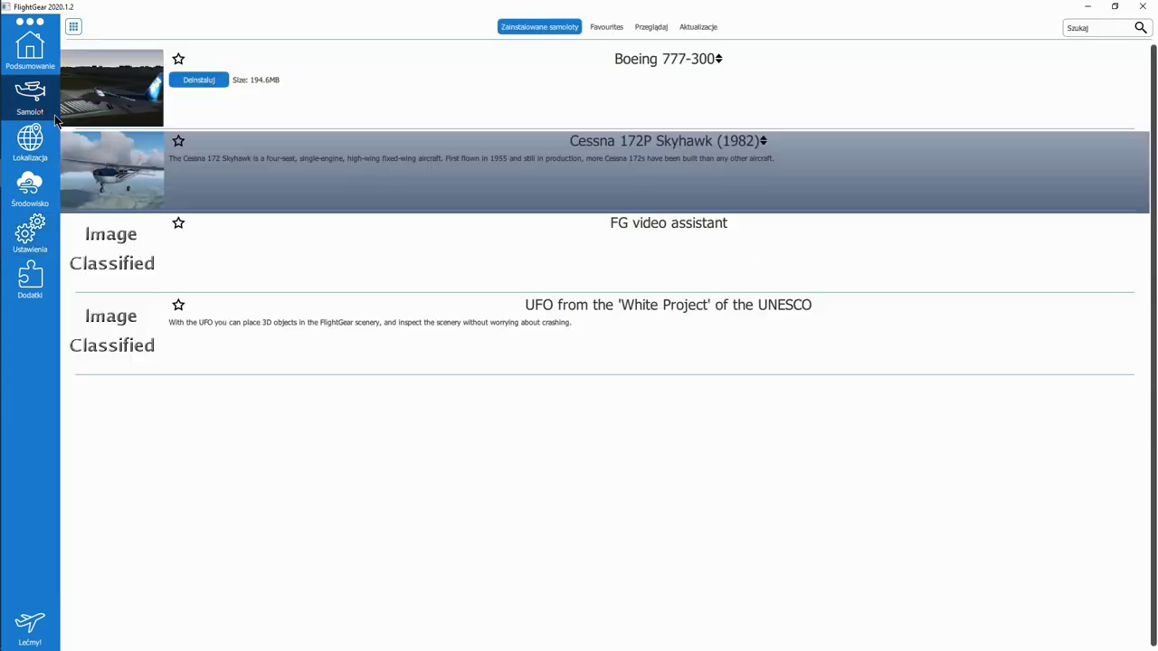
click(118, 182)
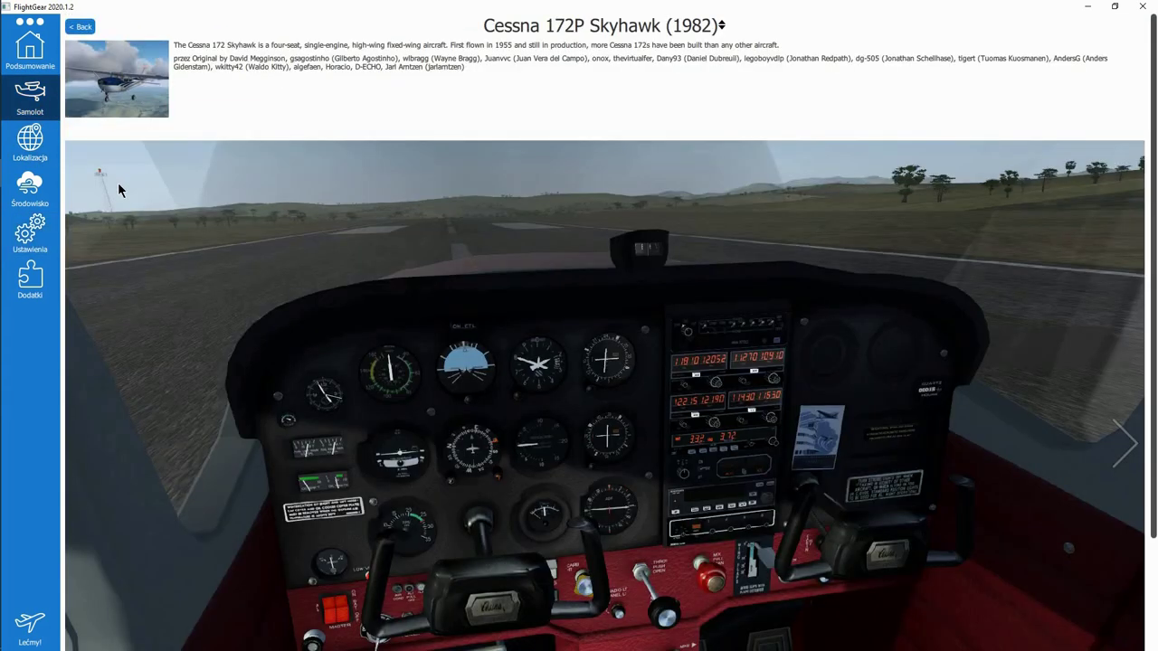
click(80, 26)
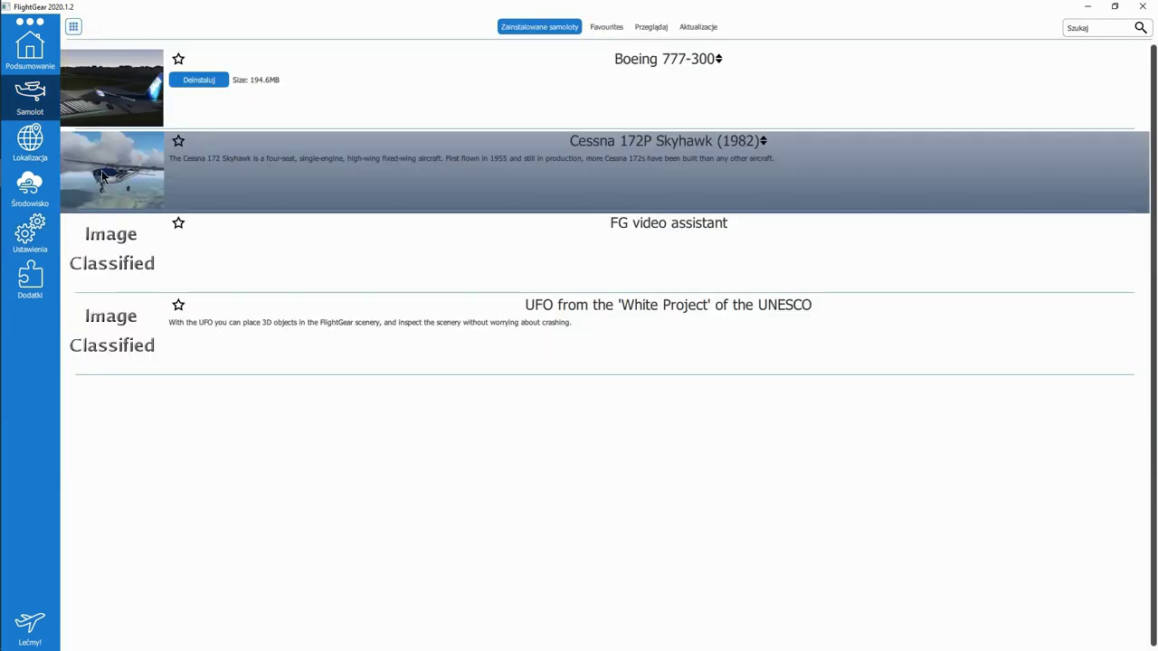
click(29, 206)
click(29, 233)
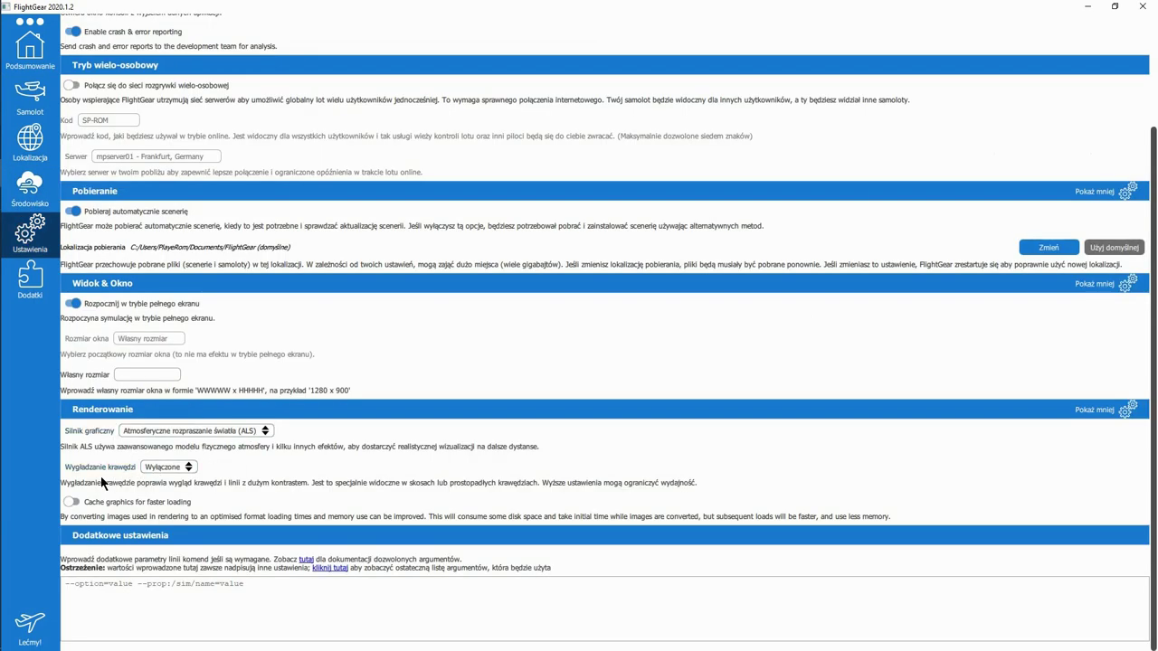
Step: Set edge smoothing (Wygładzanie krawędzi) to 4x and turn on Cache graphics for faster loading
click(168, 470)
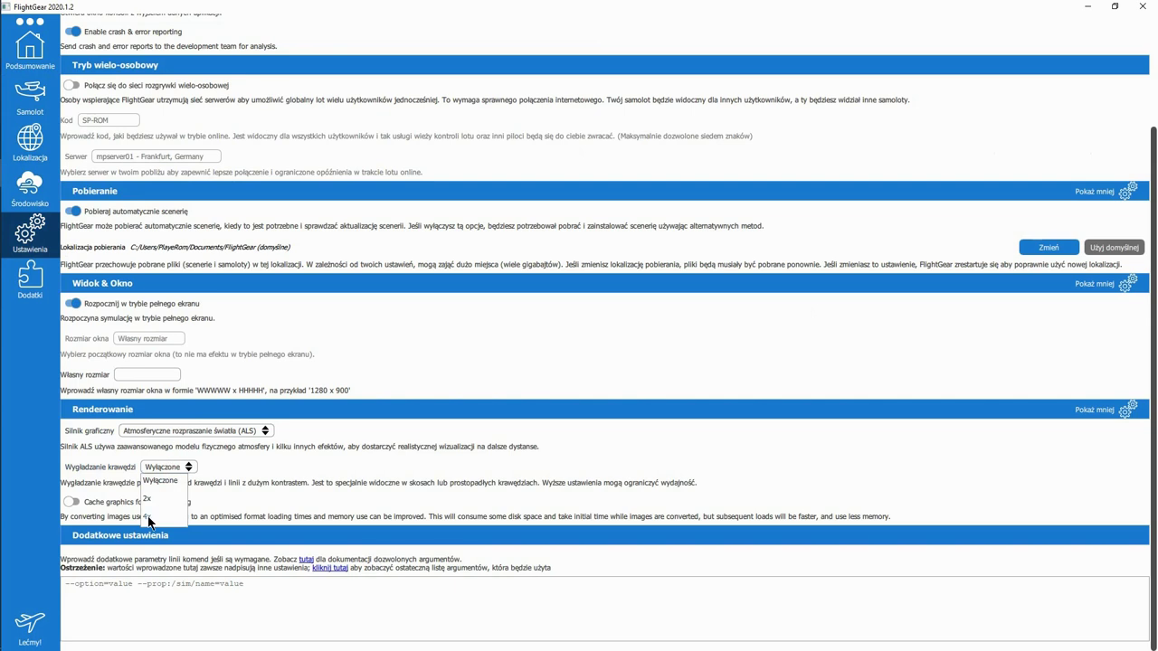
click(148, 517)
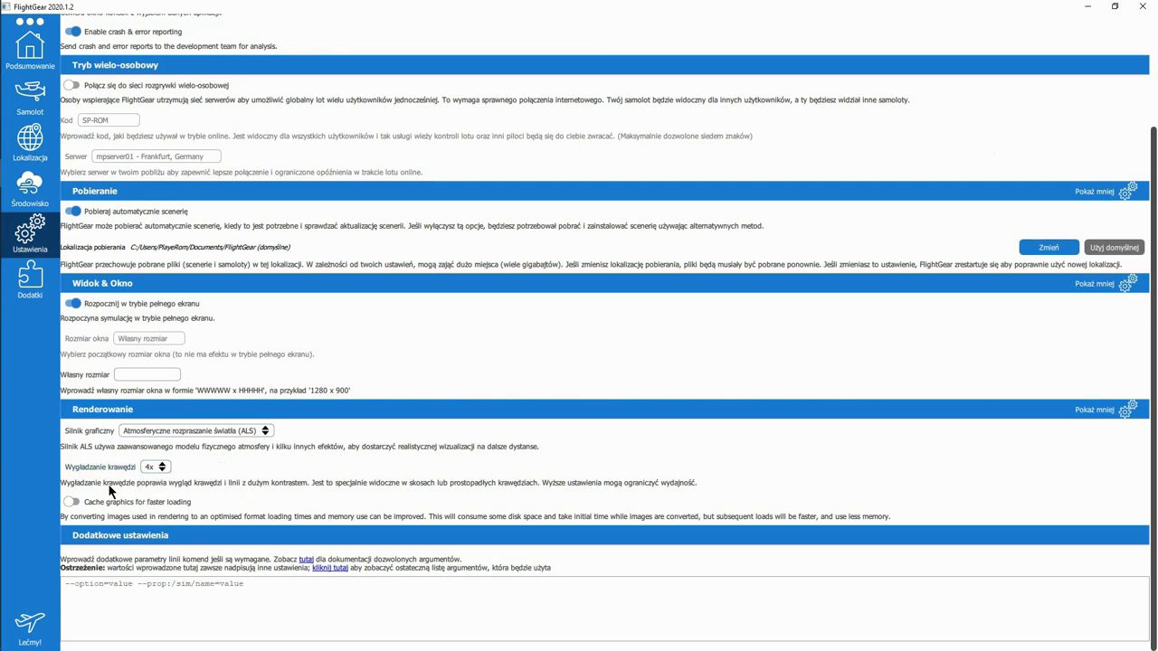
click(76, 505)
click(76, 505)
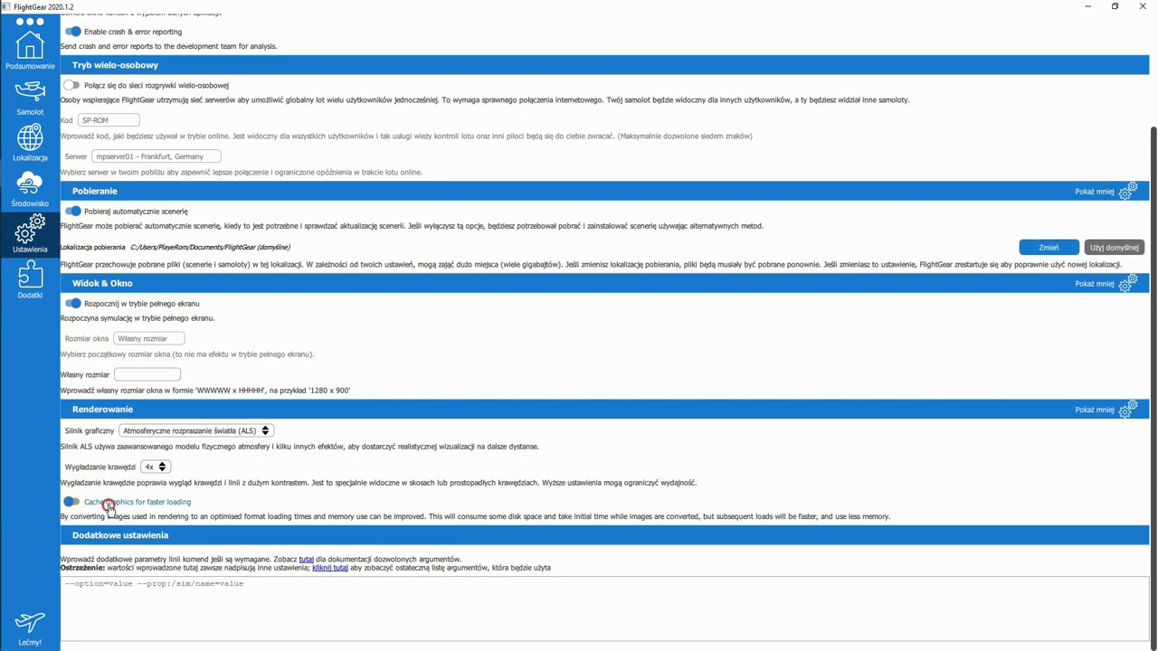
click(109, 507)
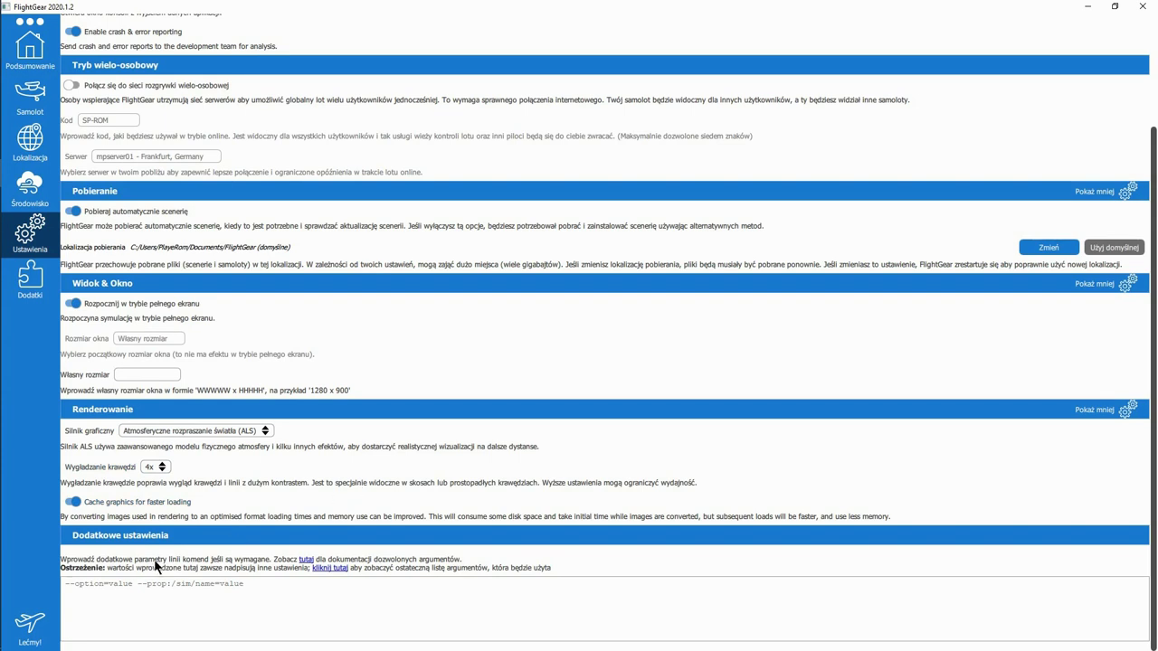
Step: Leave the additional command-line parameters empty, examine the final list of launch arguments, and return to the program settings
click(157, 612)
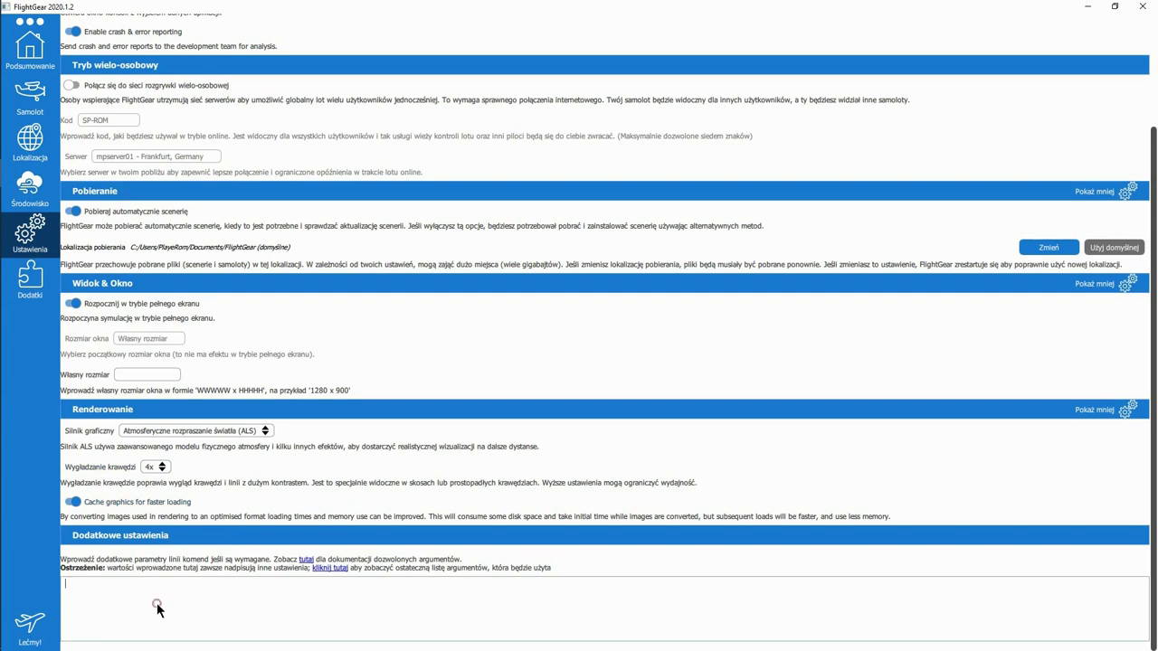
click(136, 543)
click(82, 584)
click(324, 568)
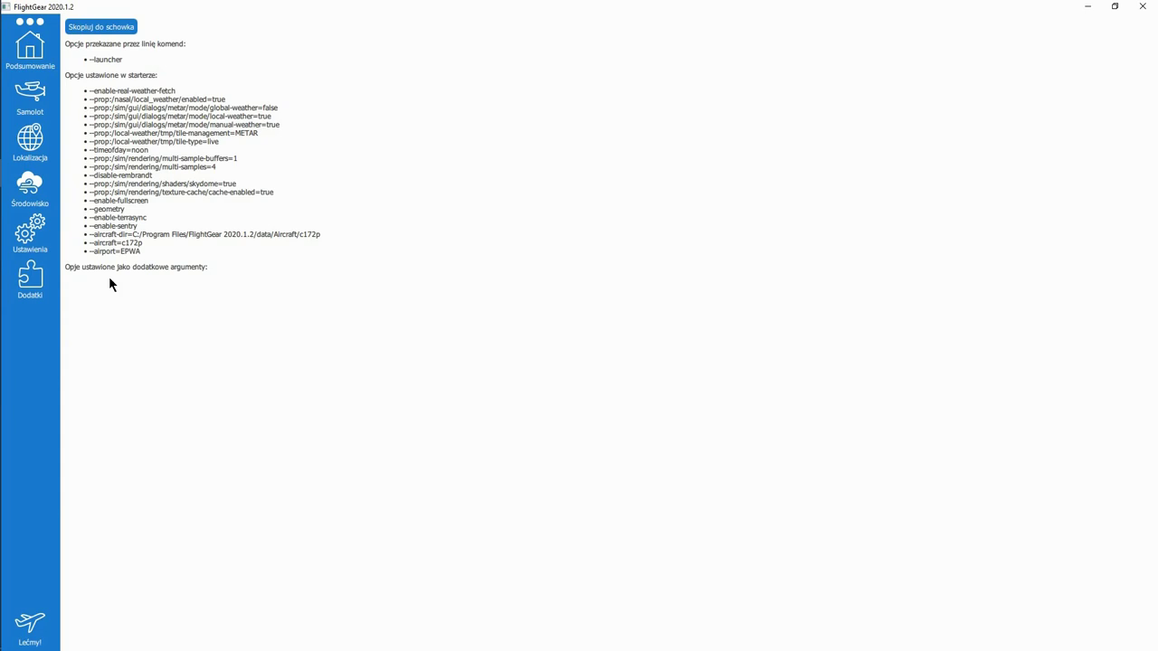
click(28, 237)
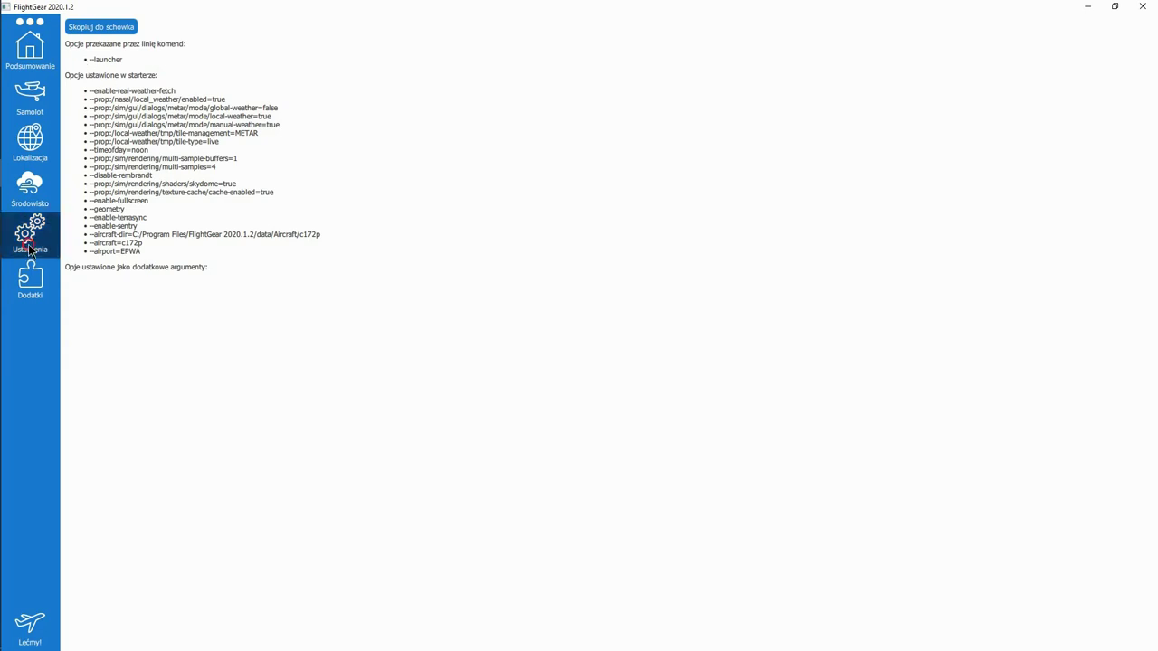
Step: Add the extra command-line parameter --airport=EPWR, check the final list of launch arguments, and return to the program settings
click(165, 615)
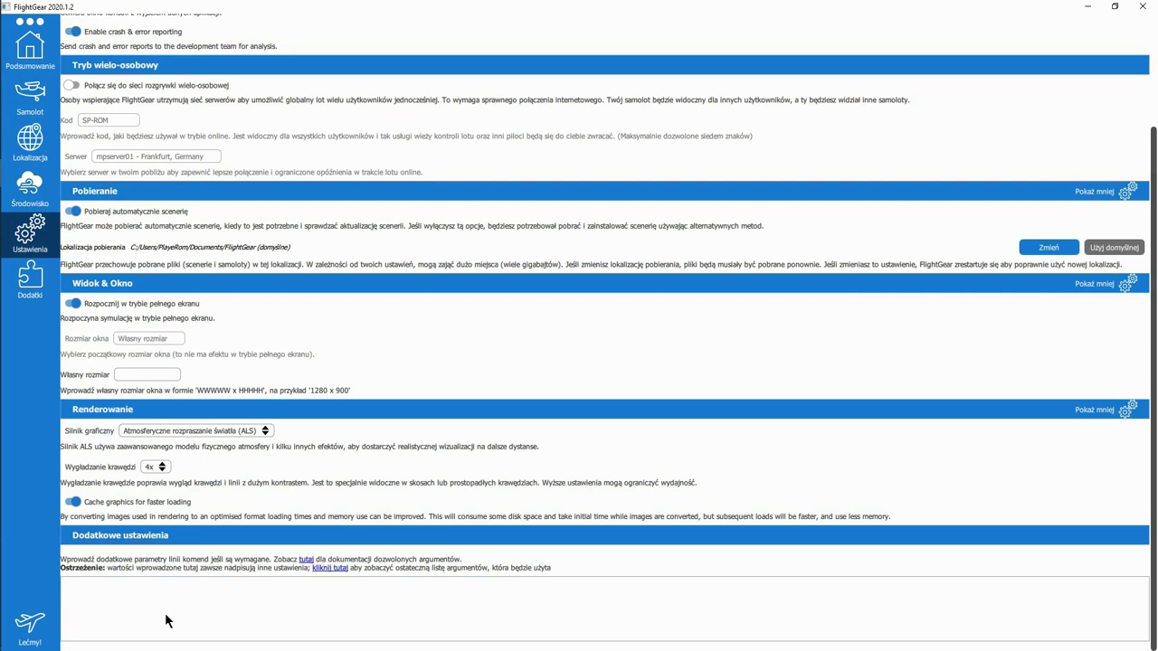
text(--airport=EPWR)
click(325, 568)
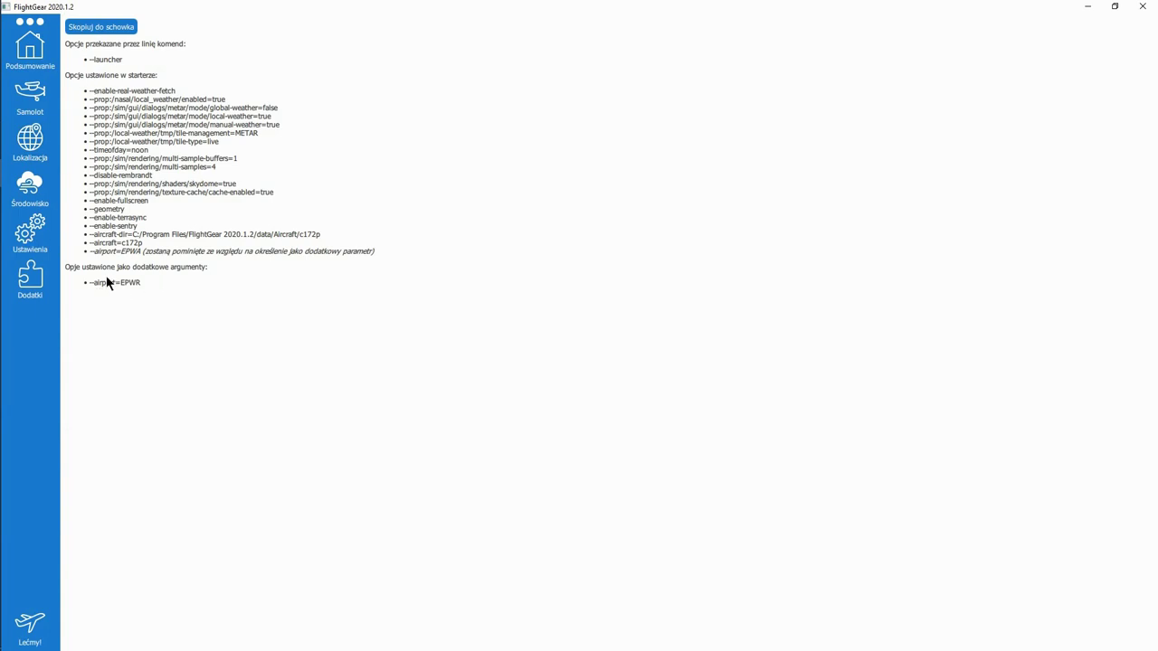
click(36, 237)
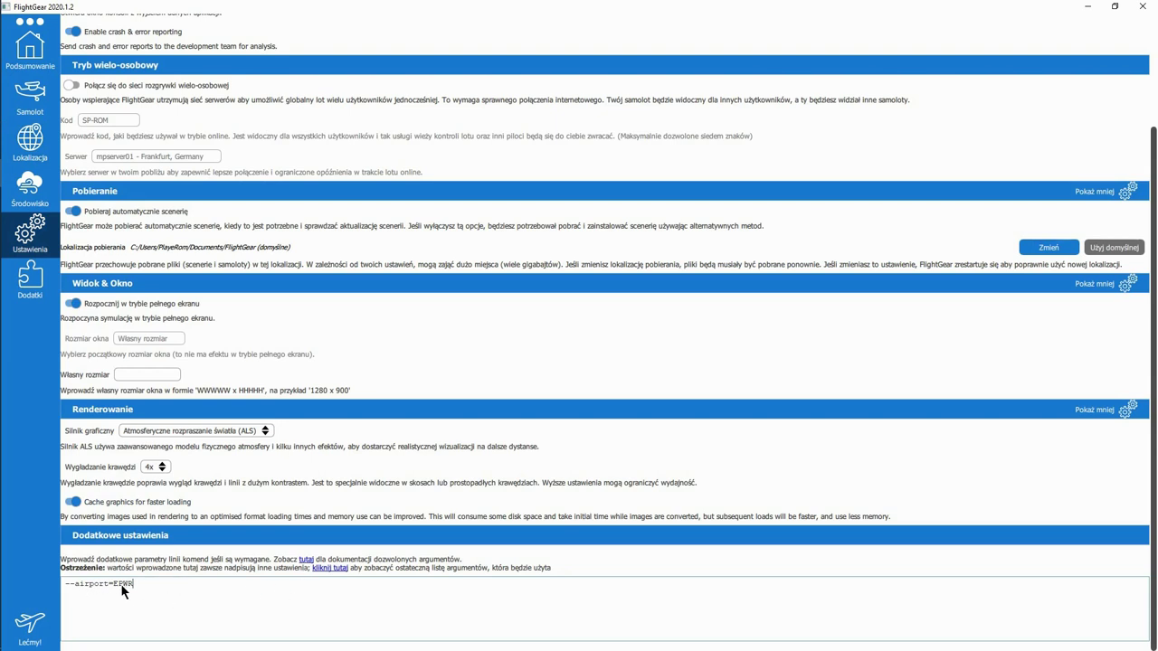
Step: Open the documentation of allowed arguments and look through its contents down to section 4.5 Command line parameters and its General Options
click(306, 561)
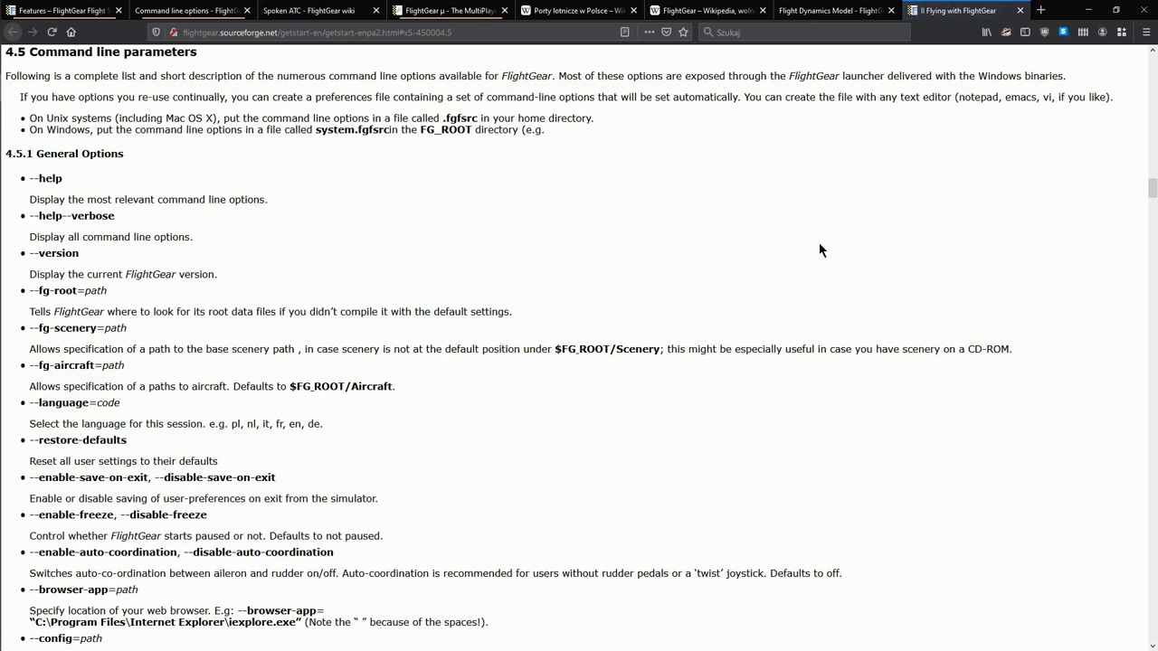
drag(1152, 190, 1153, 56)
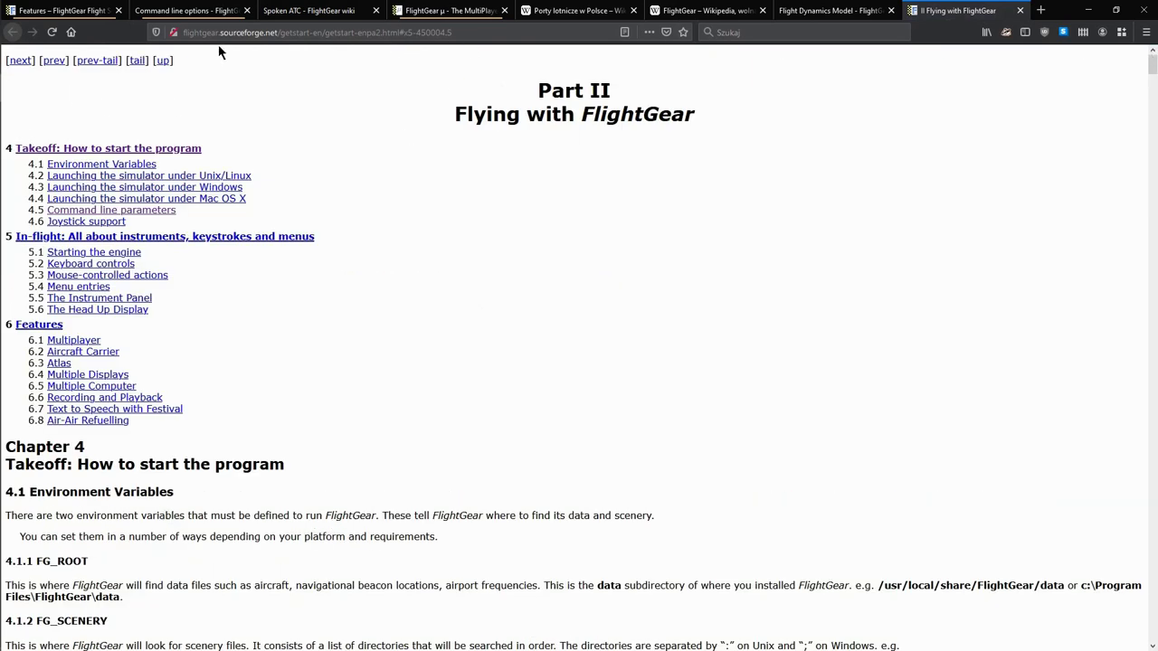
scroll(448, 217, down, 6)
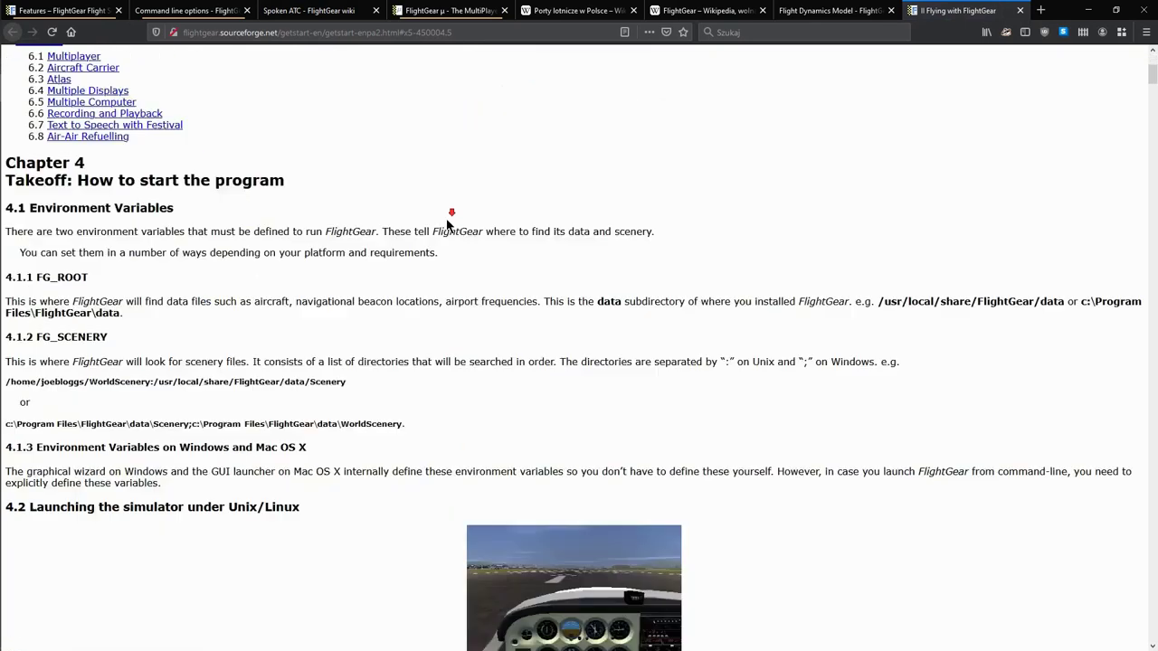
scroll(380, 249, up, 8)
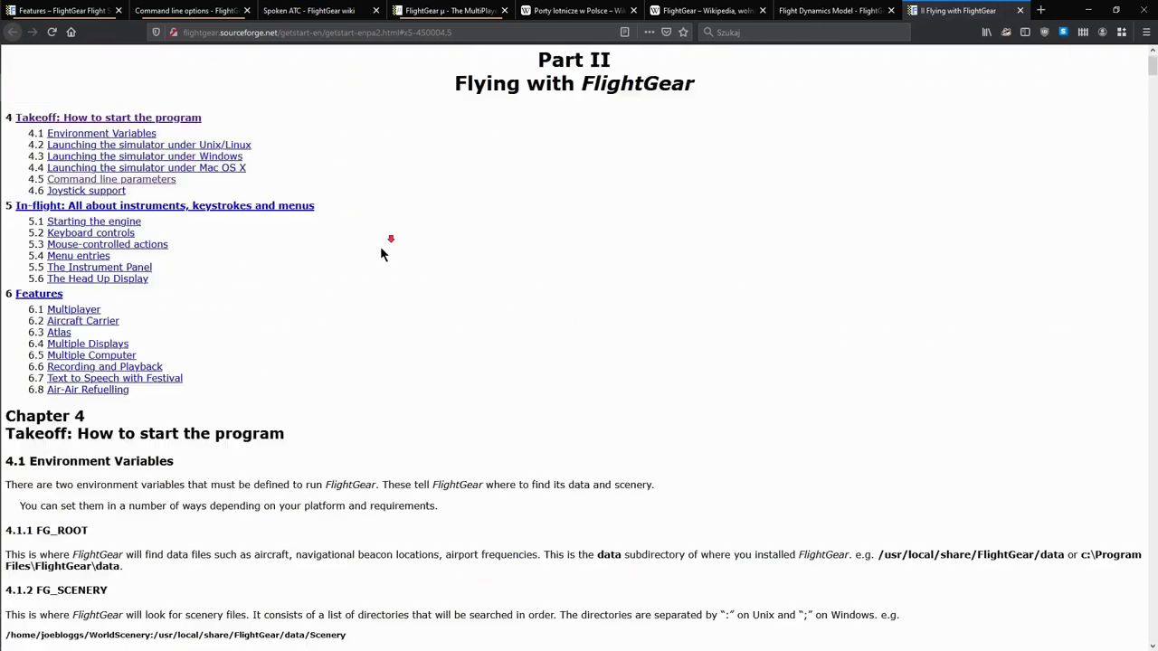
scroll(380, 251, down, 20)
scroll(383, 263, down, 20)
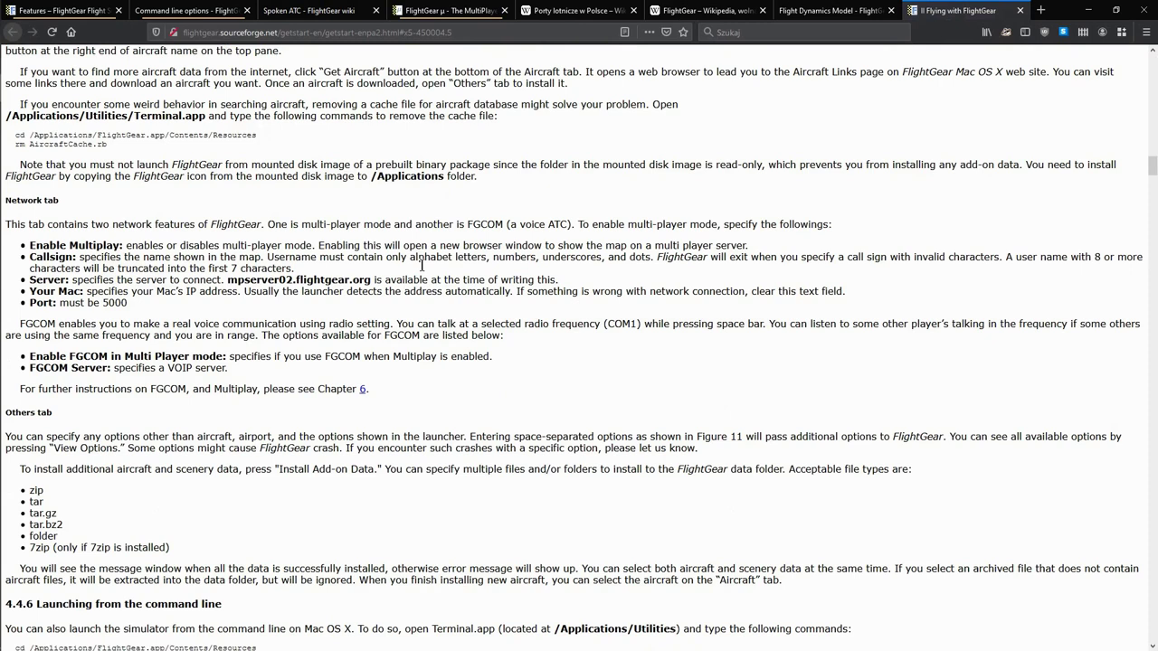
drag(1152, 167, 1151, 190)
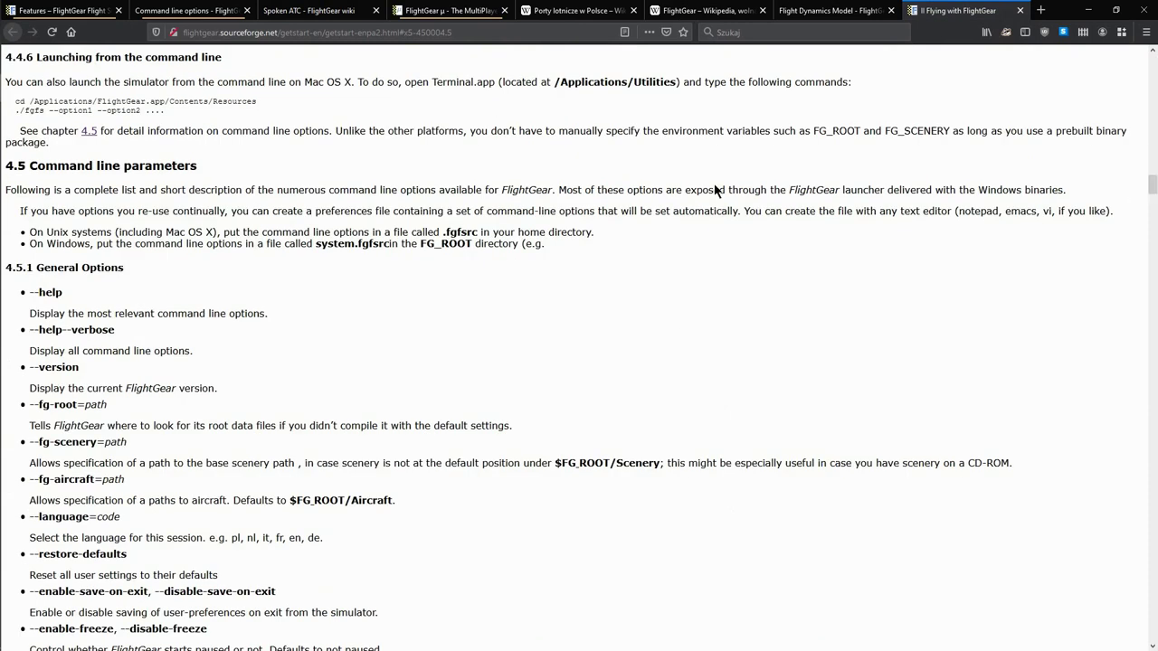
scroll(152, 175, down, 1)
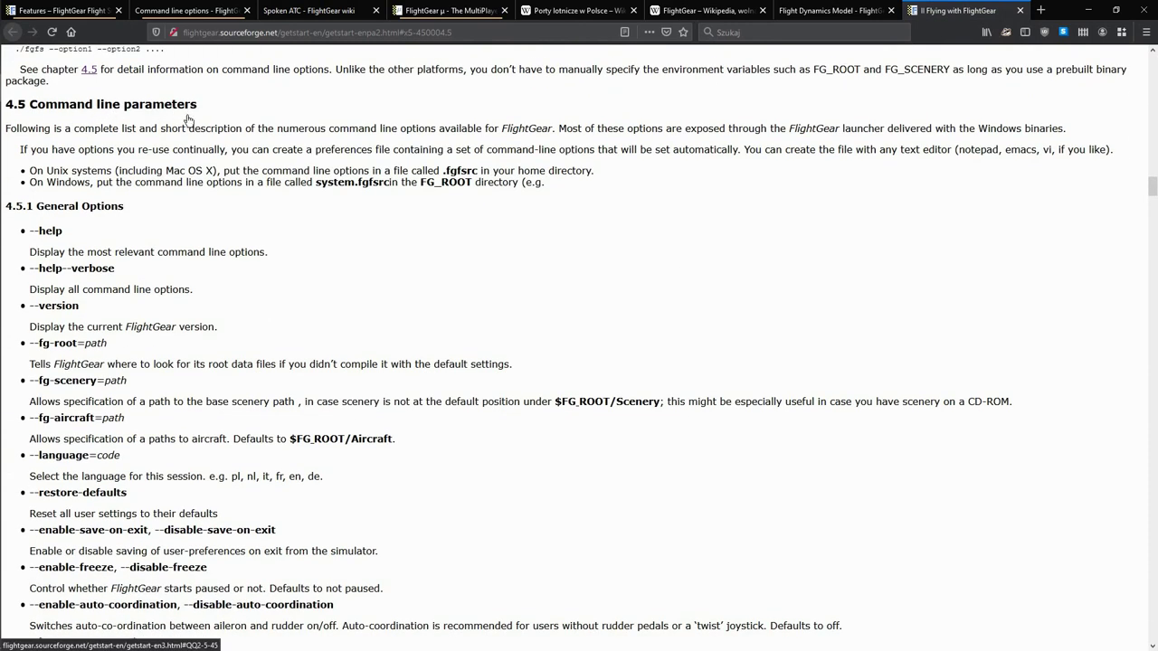
scroll(36, 413, down, 3)
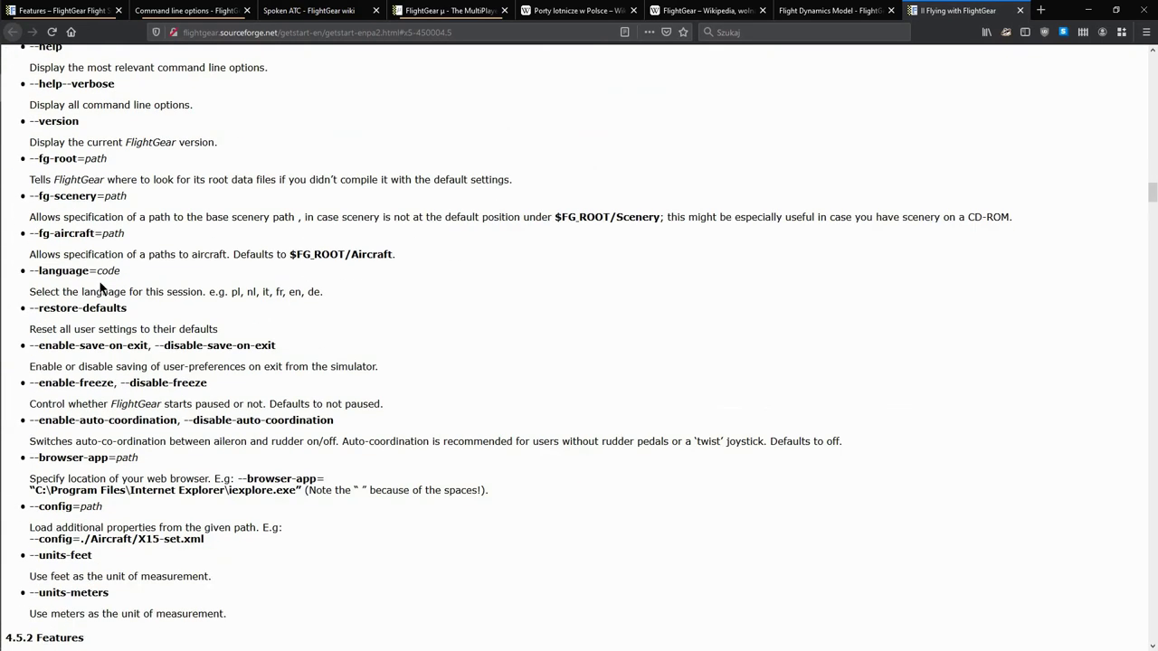
scroll(142, 310, up, 1)
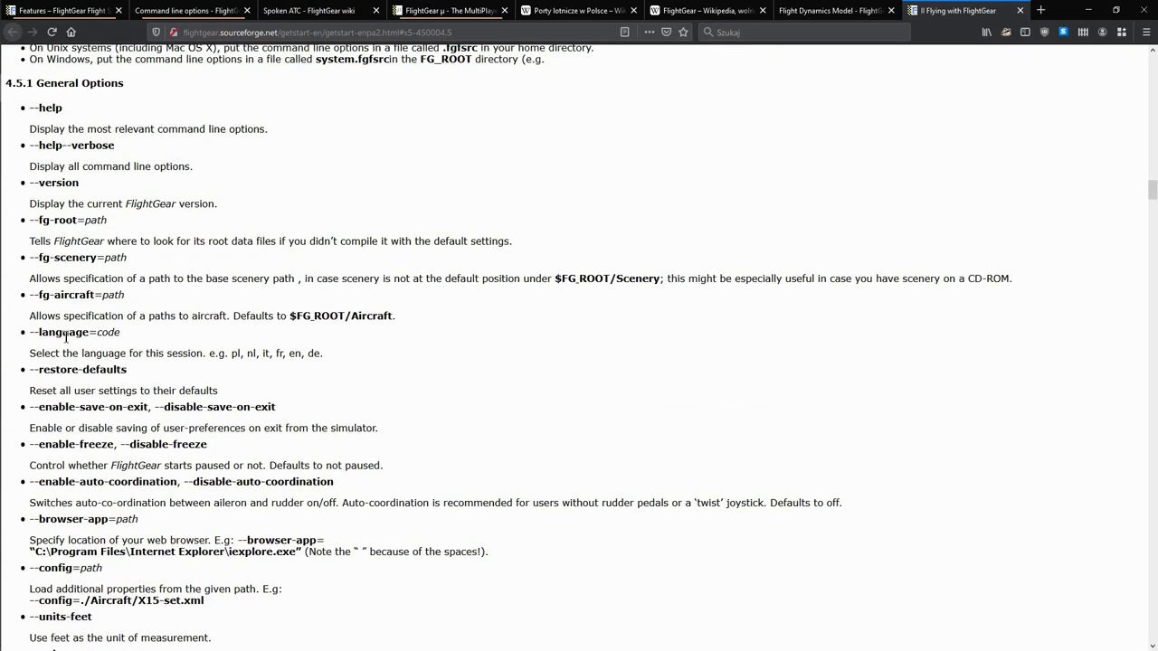
Step: Examine the --language option under General Options, including its code argument and the example language codes
drag(29, 335, 89, 337)
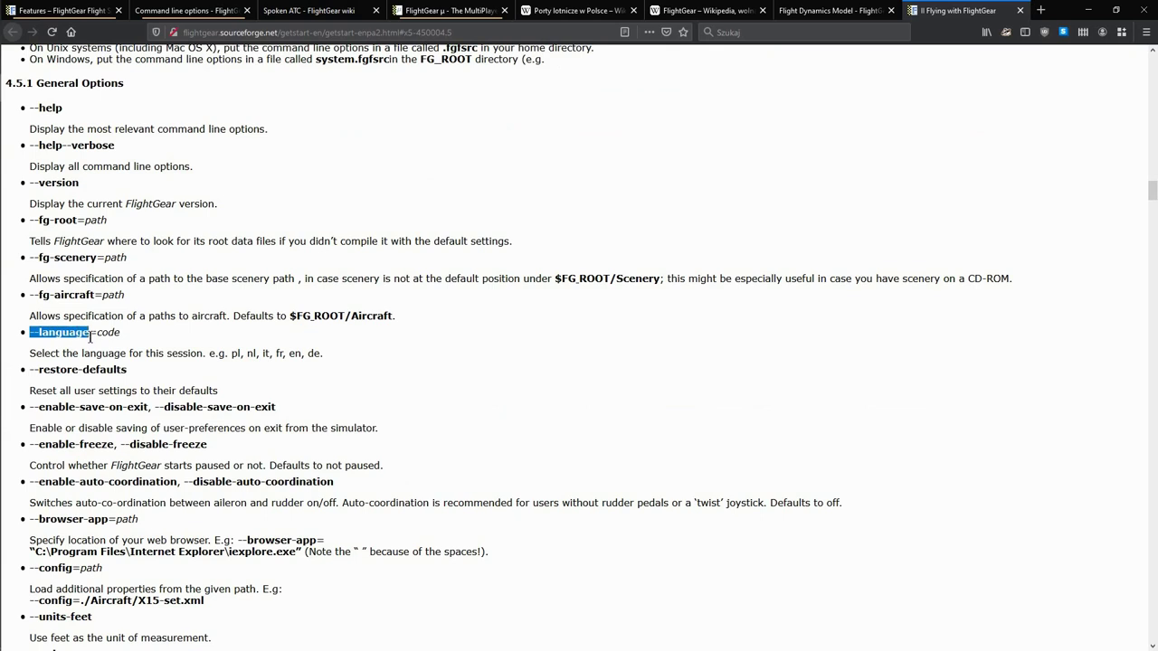
click(79, 337)
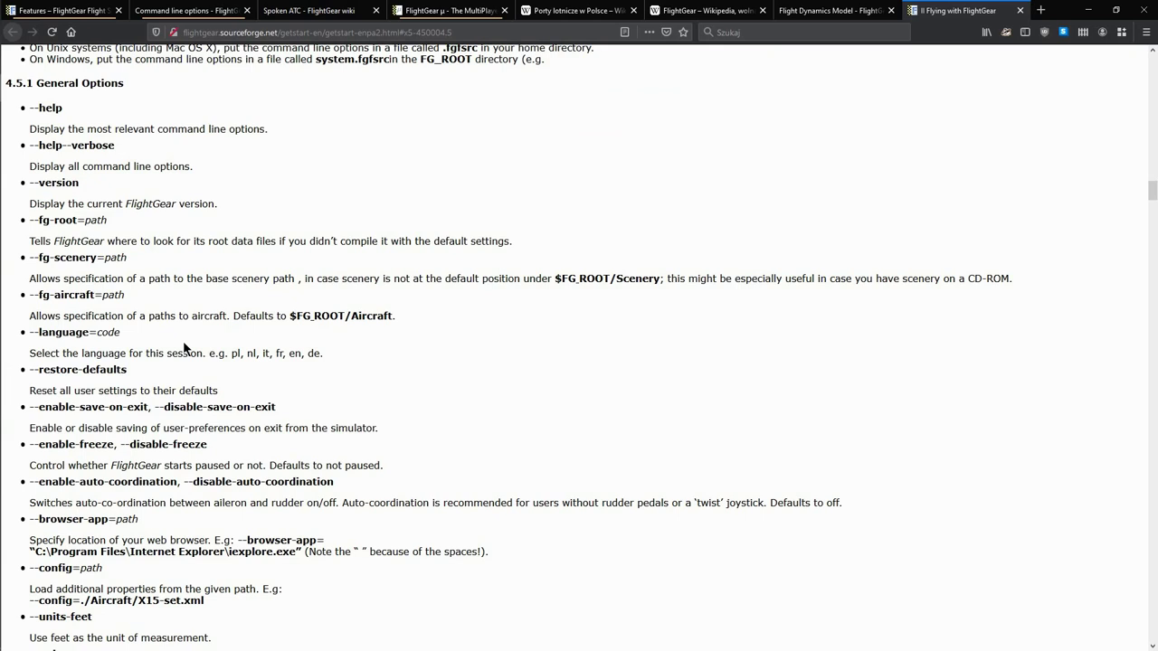
double_click(65, 333)
click(95, 342)
double_click(108, 332)
drag(308, 354, 296, 359)
double_click(296, 353)
Step: Compare the --units-feet and --units-meters options at the end of General Options
scroll(135, 385, down, 5)
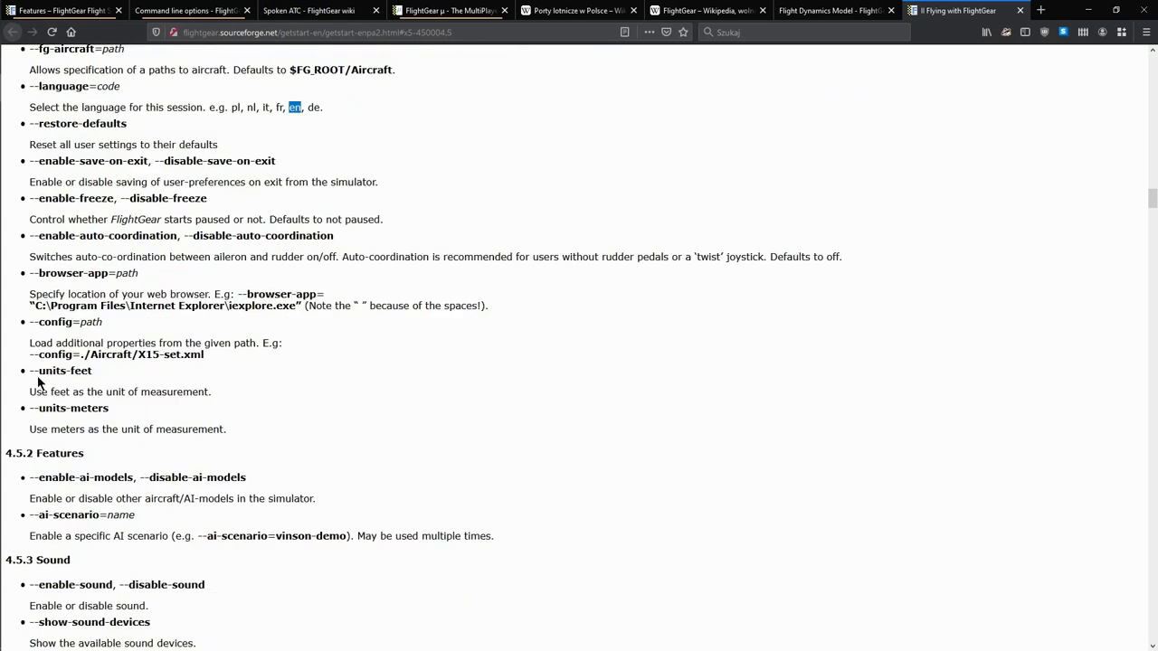
drag(32, 374, 96, 374)
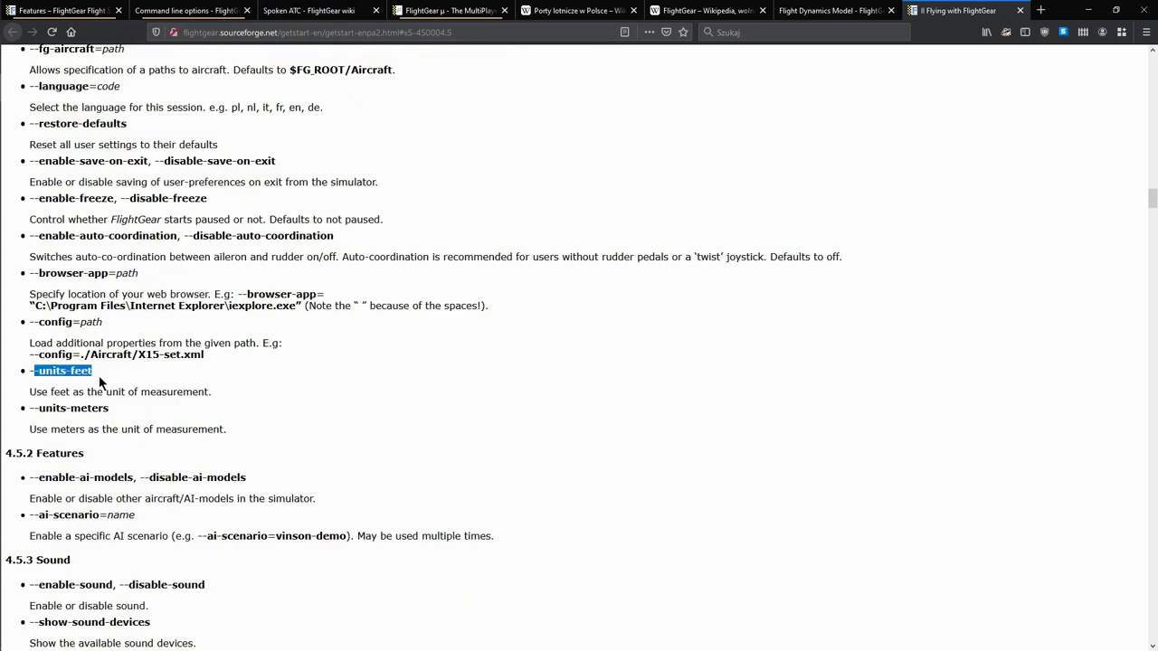
click(57, 414)
triple_click(57, 414)
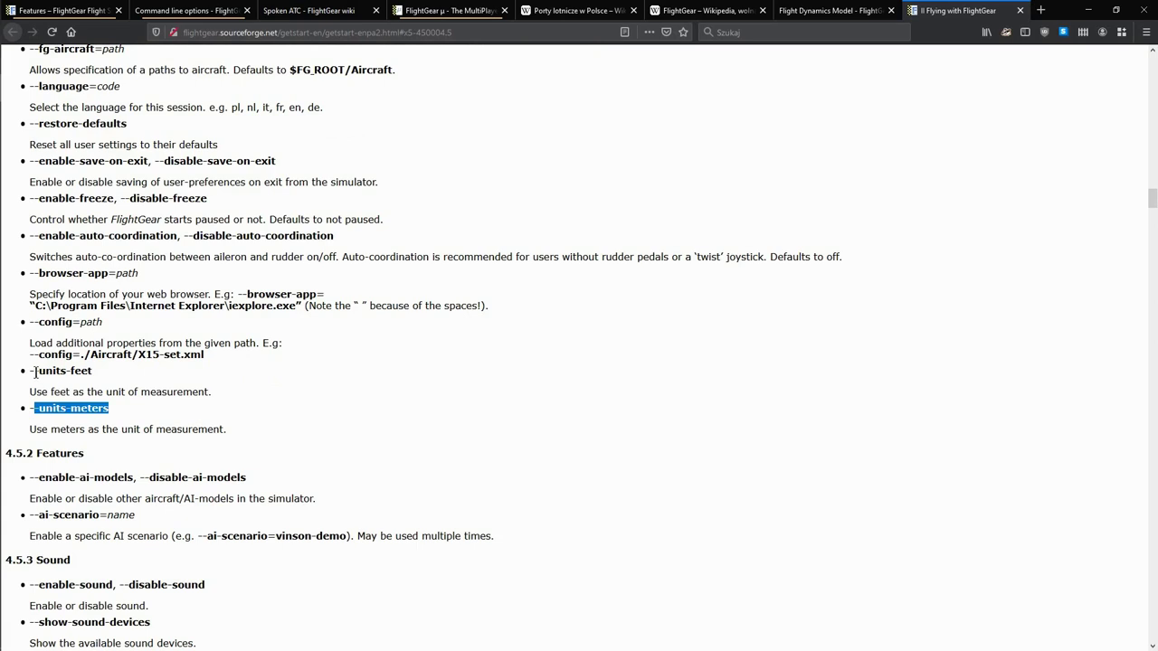
drag(35, 372, 81, 374)
double_click(81, 374)
double_click(91, 408)
Step: Look over the Features, Sound and Aircraft option sections, noting the --aircraft option
scroll(176, 389, down, 10)
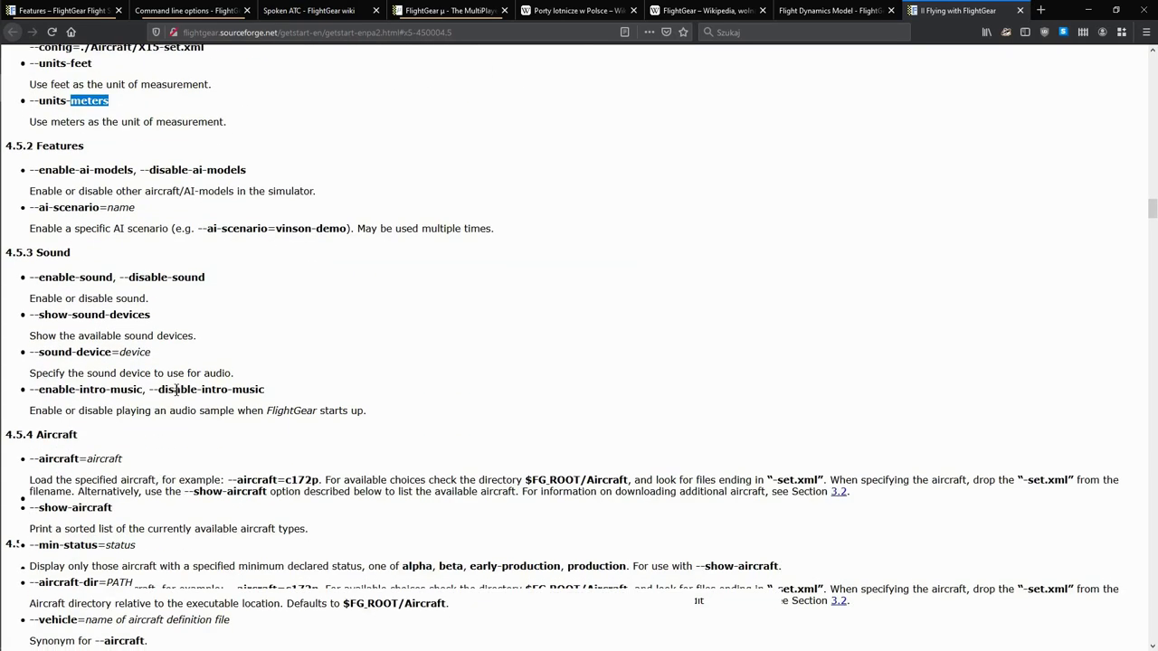
scroll(177, 392, down, 2)
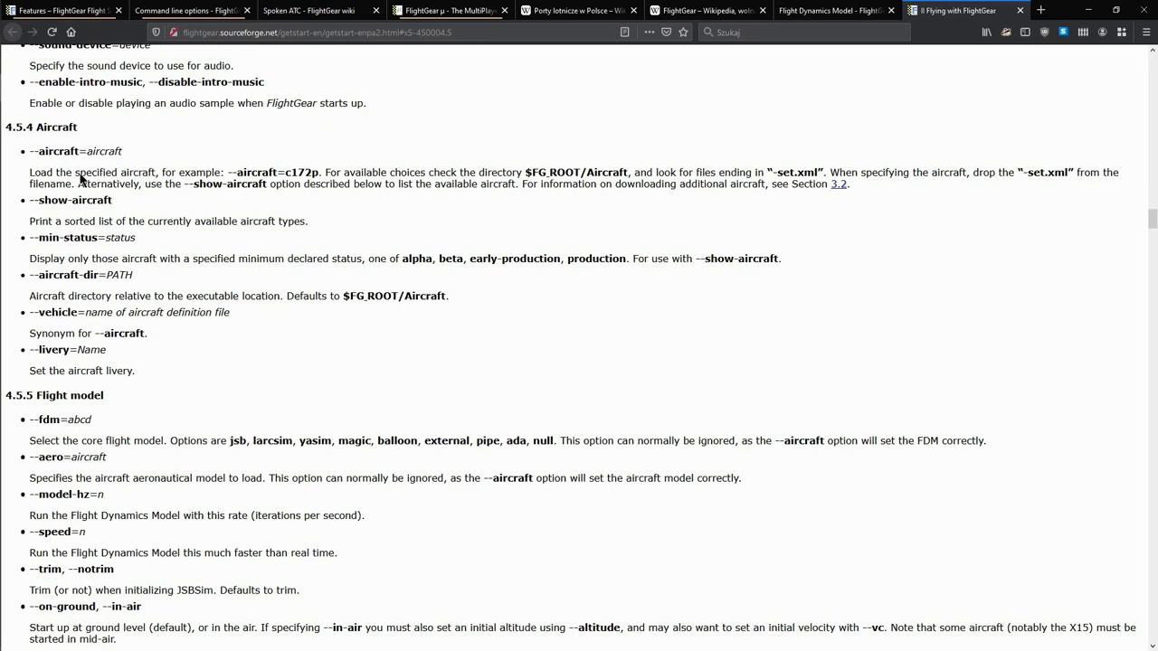
double_click(63, 152)
scroll(214, 331, down, 2)
scroll(210, 352, down, 3)
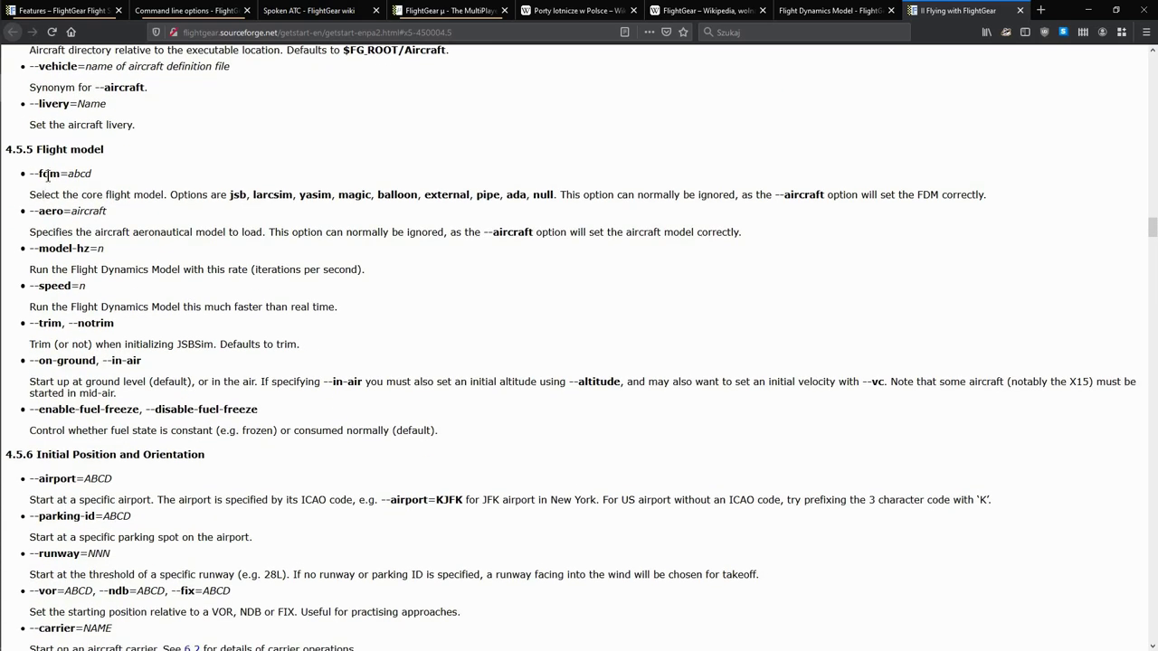
Step: Examine the --fdm option under Flight model and its possible values, from jsb, larcsim and yasim to magic, balloon and external
double_click(48, 174)
click(112, 187)
scroll(102, 163, up, 1)
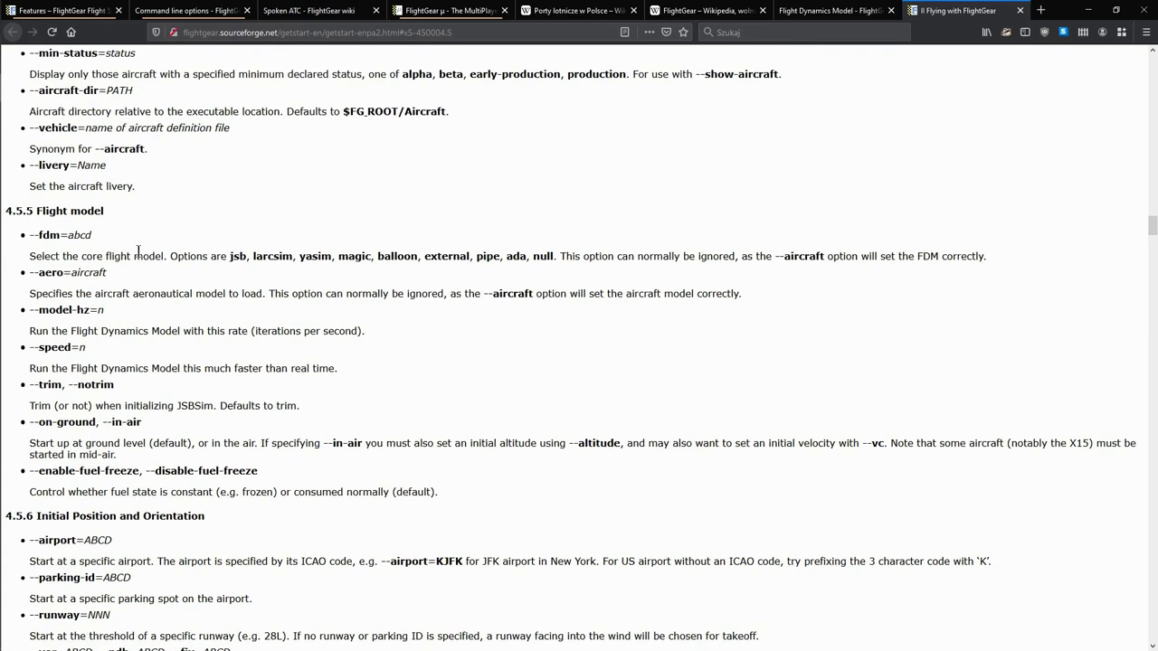
double_click(237, 256)
double_click(279, 256)
double_click(322, 257)
click(352, 257)
double_click(238, 256)
click(278, 256)
double_click(278, 256)
double_click(355, 257)
double_click(389, 257)
double_click(434, 257)
double_click(357, 256)
double_click(394, 258)
double_click(445, 257)
Step: Read the note on how the --fdm option relates to the --aircraft option
double_click(43, 238)
drag(562, 258, 598, 258)
click(608, 261)
double_click(795, 258)
double_click(871, 257)
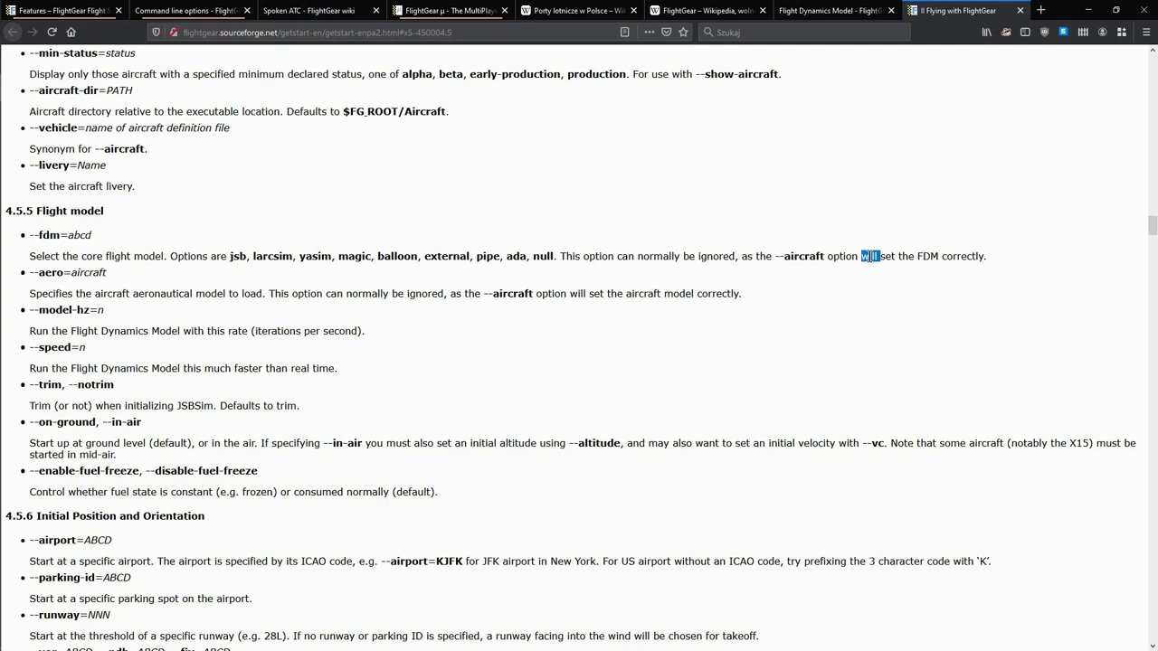
click(951, 258)
double_click(965, 257)
Step: Look through the Initial Position and Orientation, Environment and Rendering option sections of the manual
scroll(246, 348, down, 7)
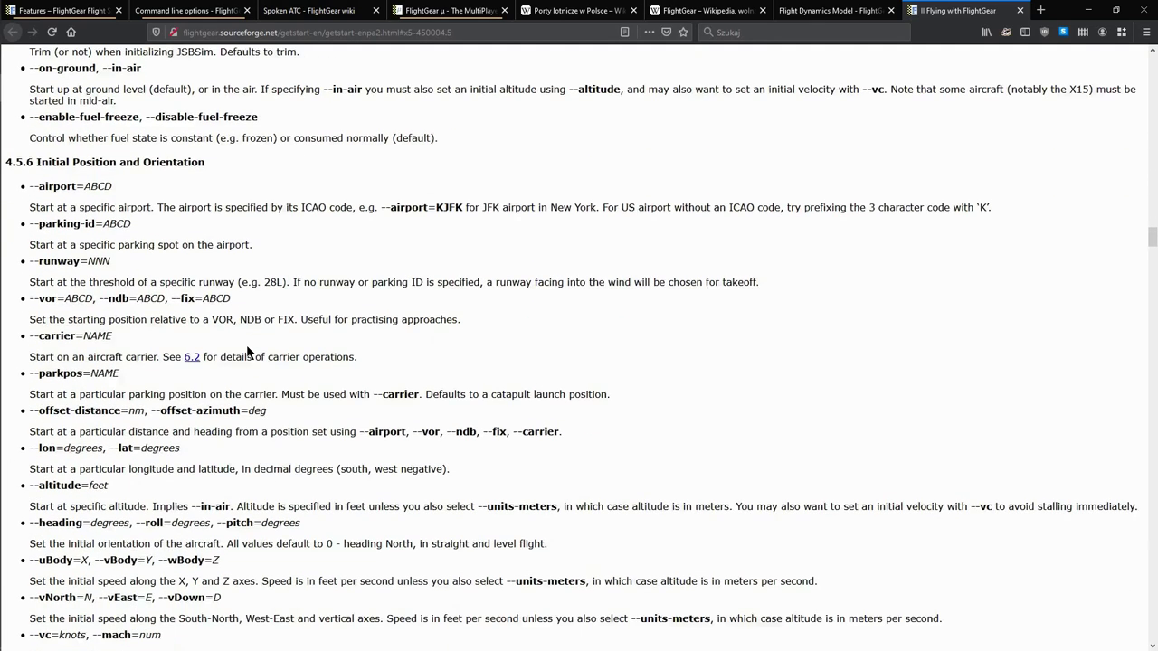
scroll(246, 351, down, 1)
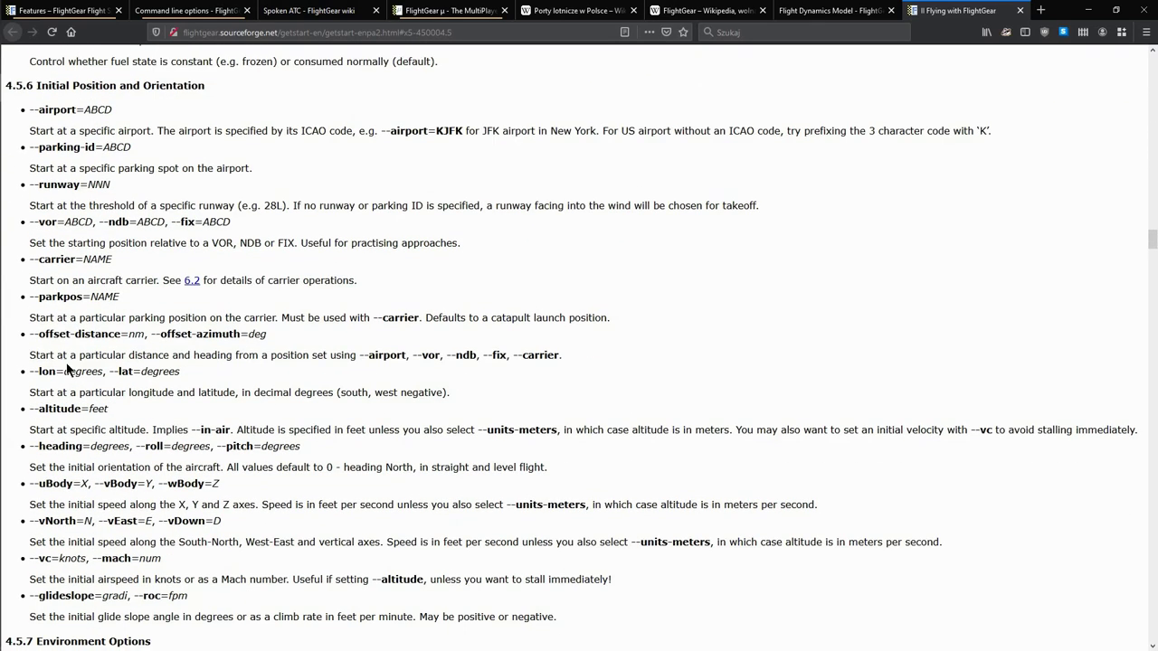
scroll(67, 369, down, 7)
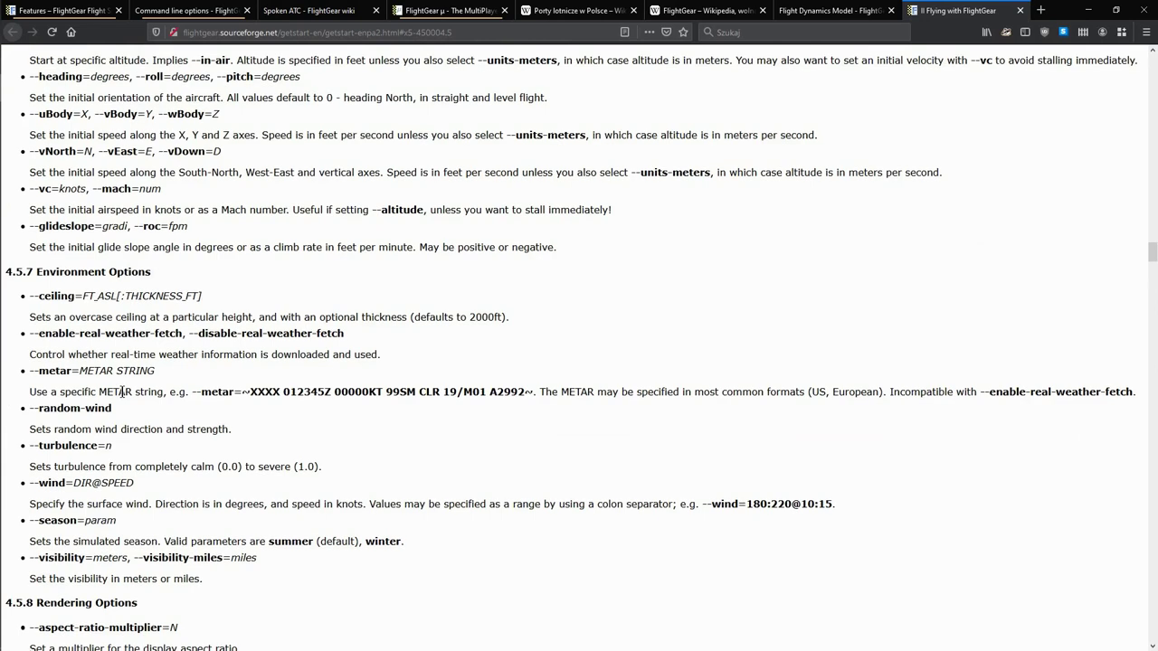
scroll(122, 392, down, 7)
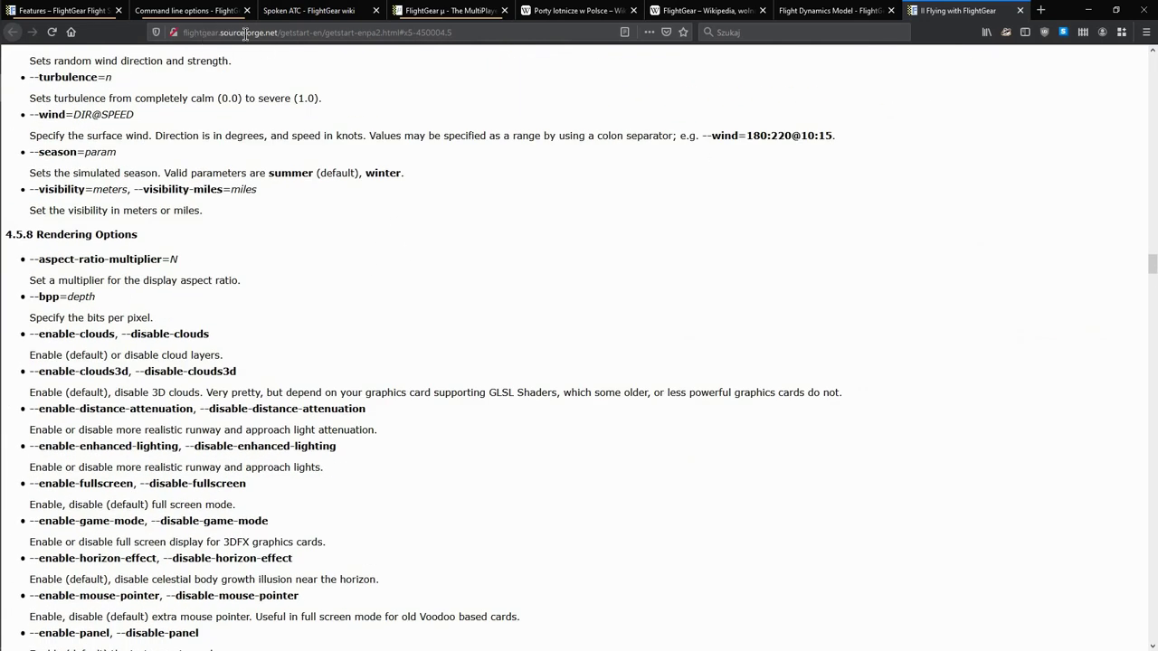
Step: Switch to the FlightGear wiki's Command line options page and look over its introduction, contents list and General Options
click(189, 13)
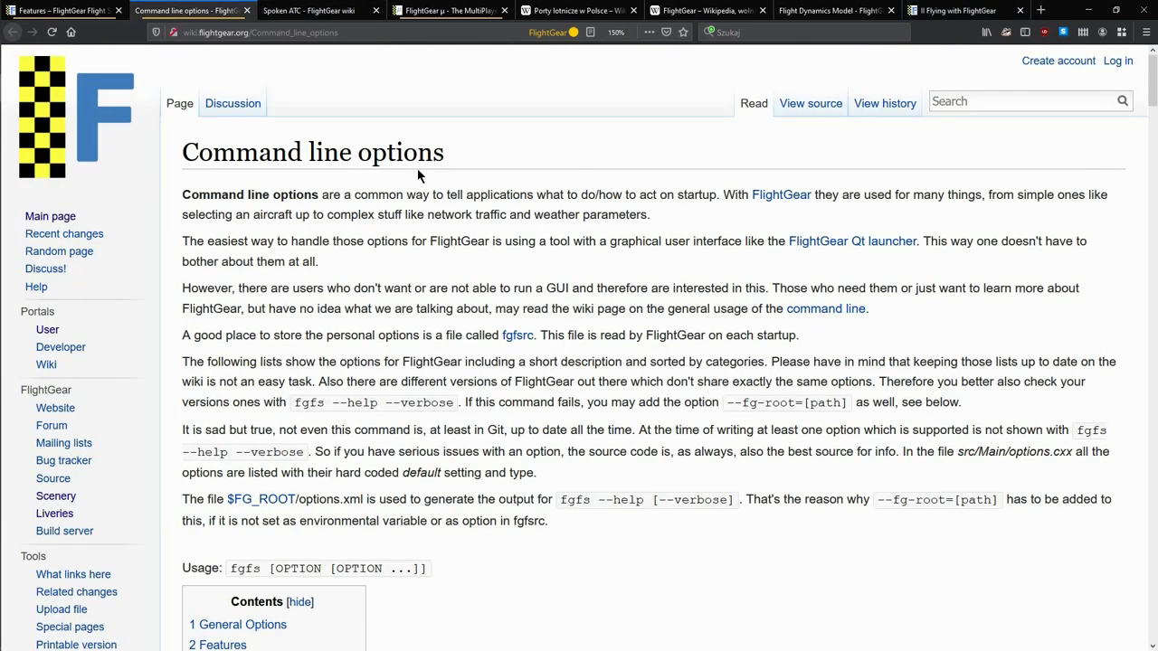
scroll(308, 117, down, 2)
scroll(308, 118, up, 2)
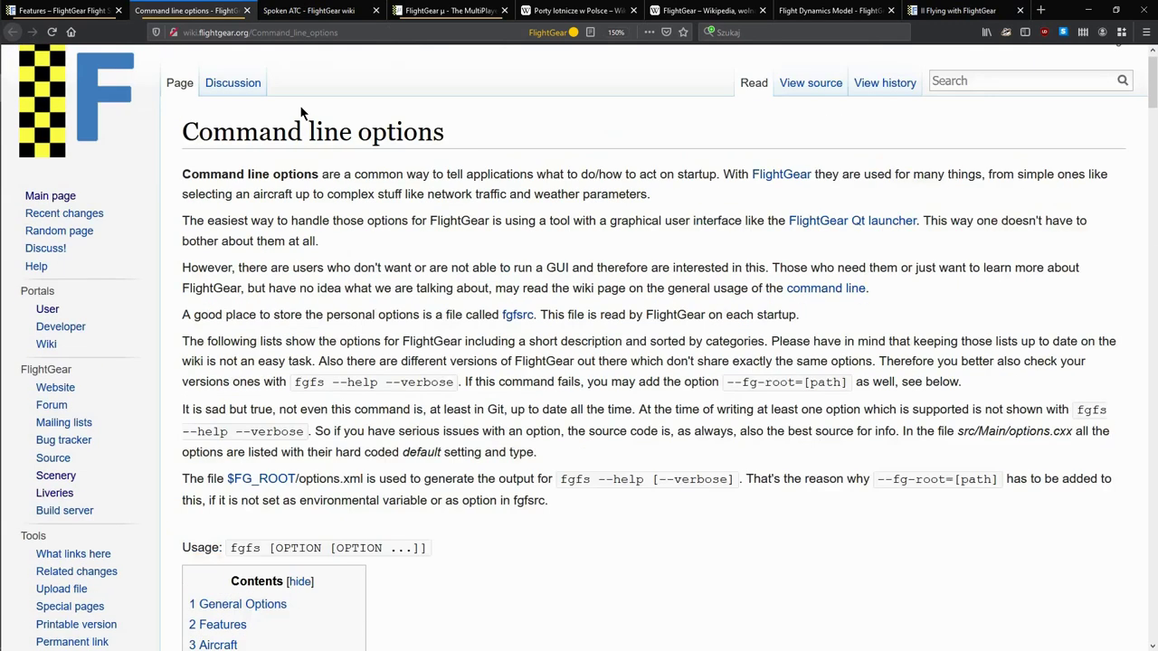
drag(186, 154, 444, 171)
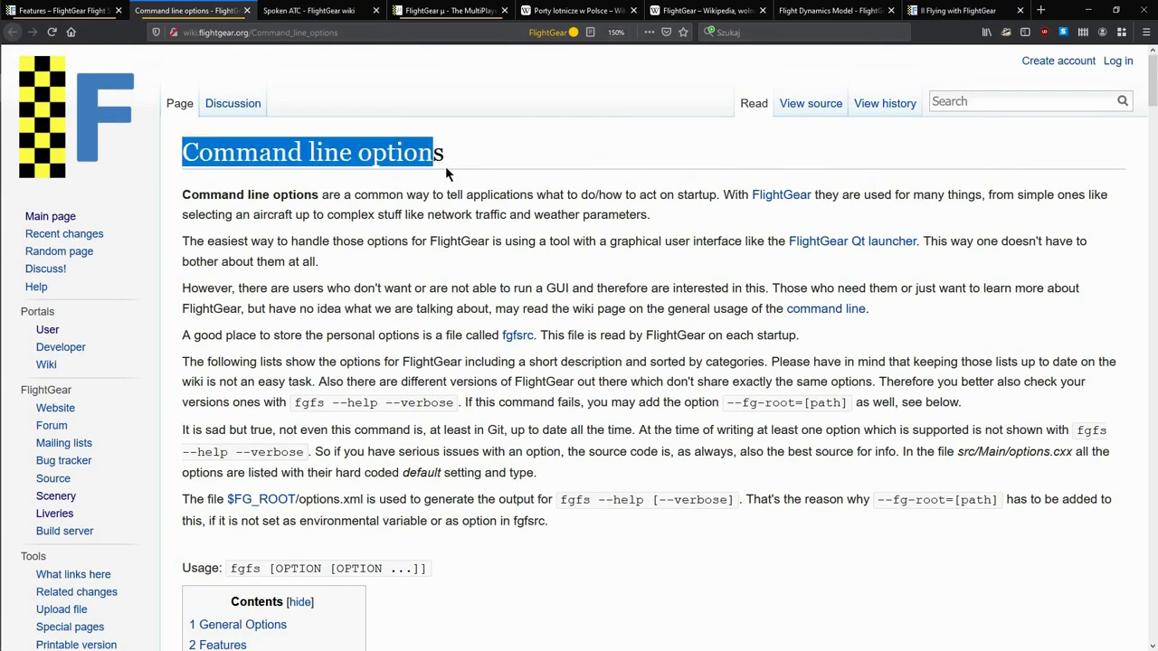
scroll(444, 176, down, 10)
scroll(276, 233, up, 6)
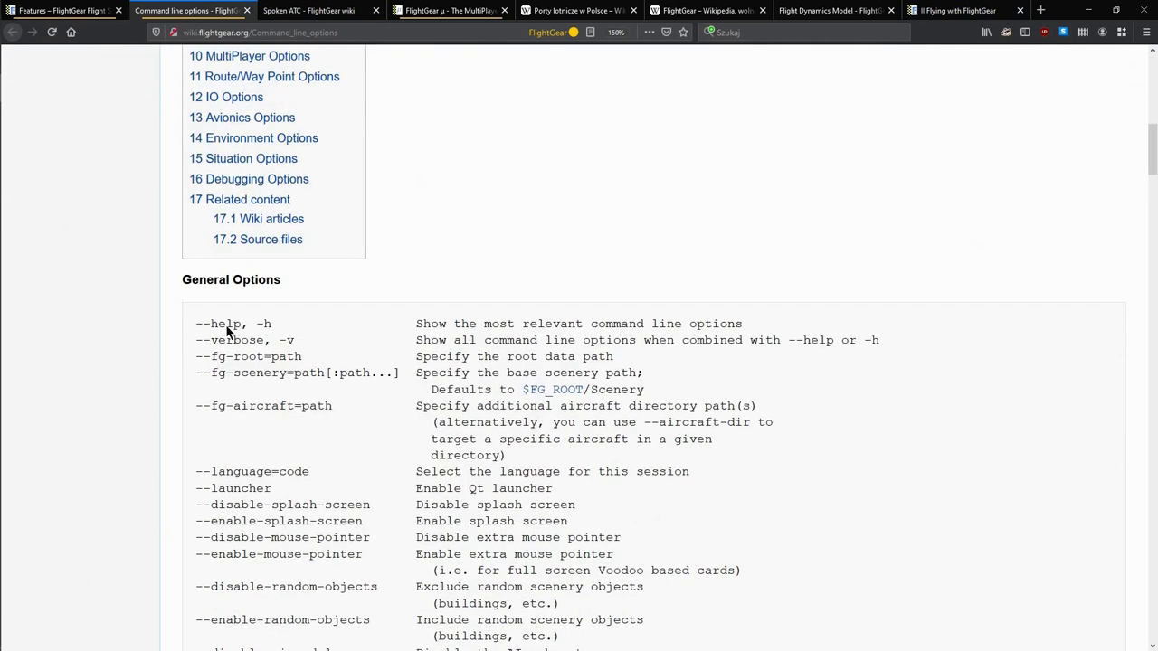
scroll(207, 335, up, 15)
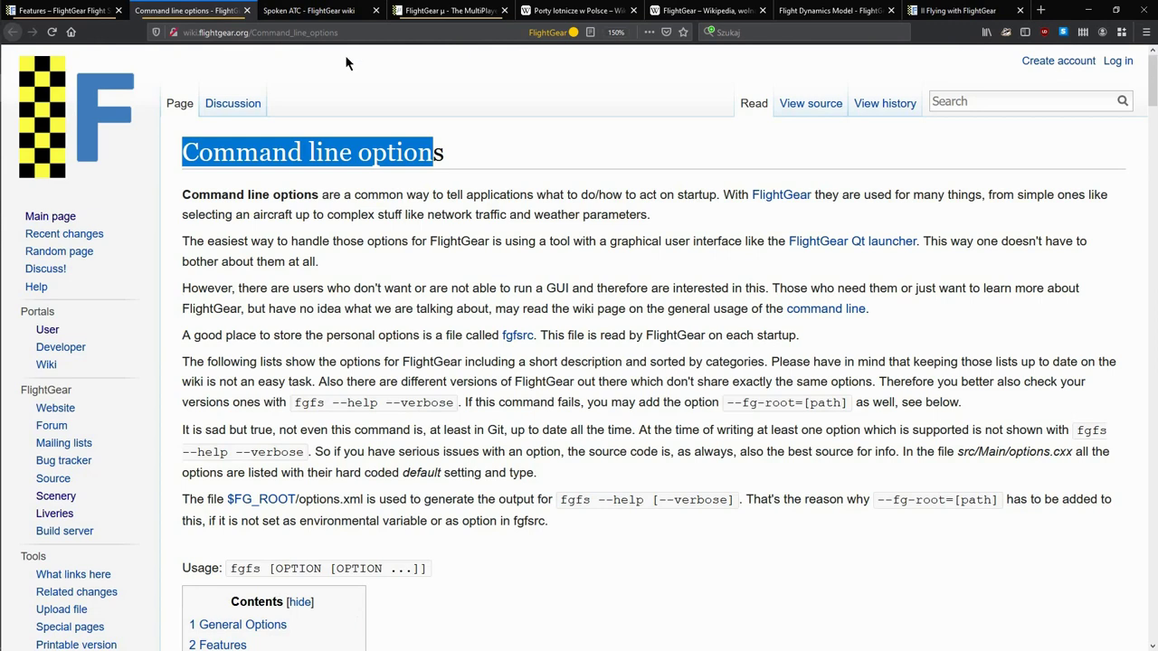
scroll(577, 333, down, 7)
scroll(576, 332, up, 7)
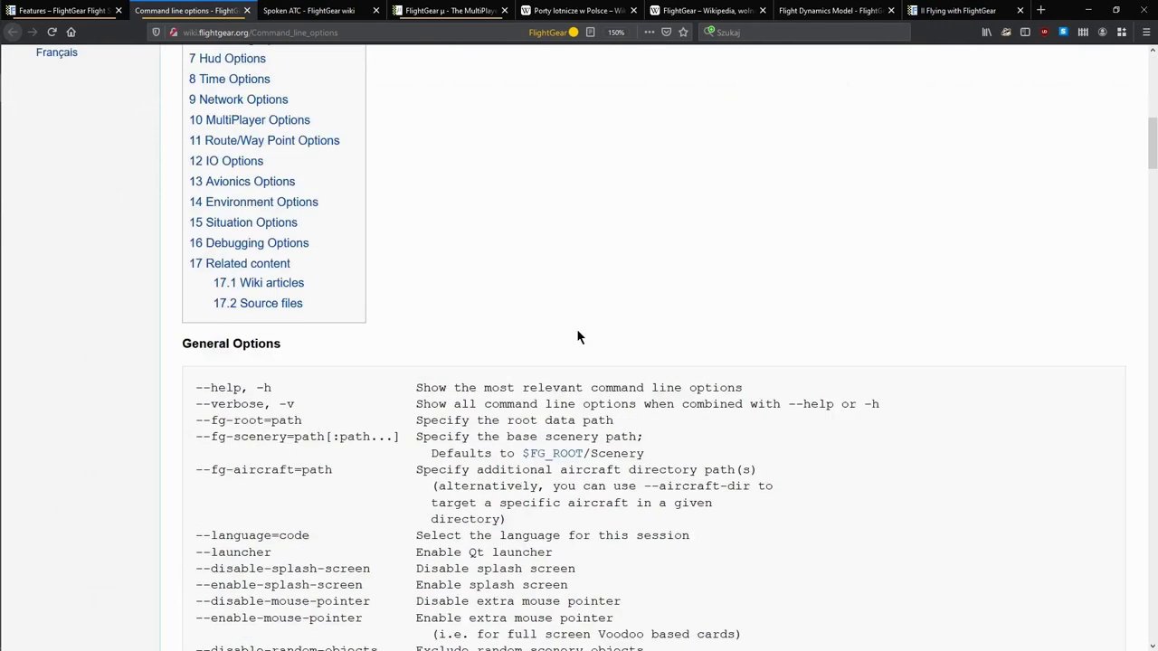
Step: Examine the wiki page's Features, Aircraft and Flight Model option lists
click(568, 308)
scroll(569, 308, down, 10)
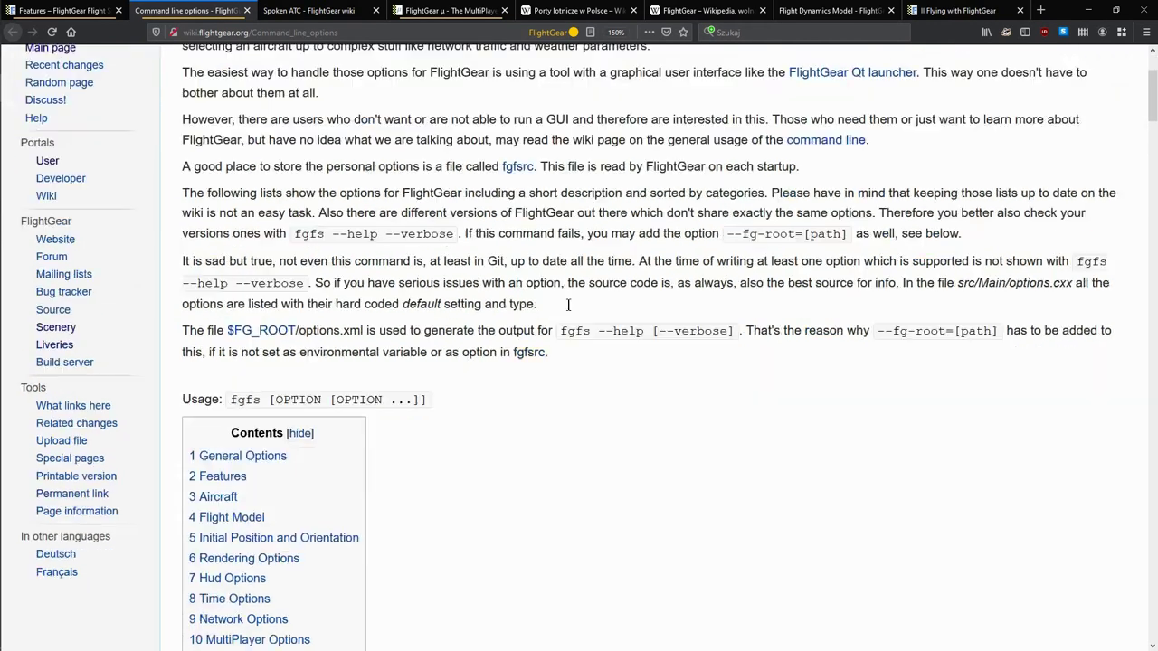
scroll(572, 315, down, 7)
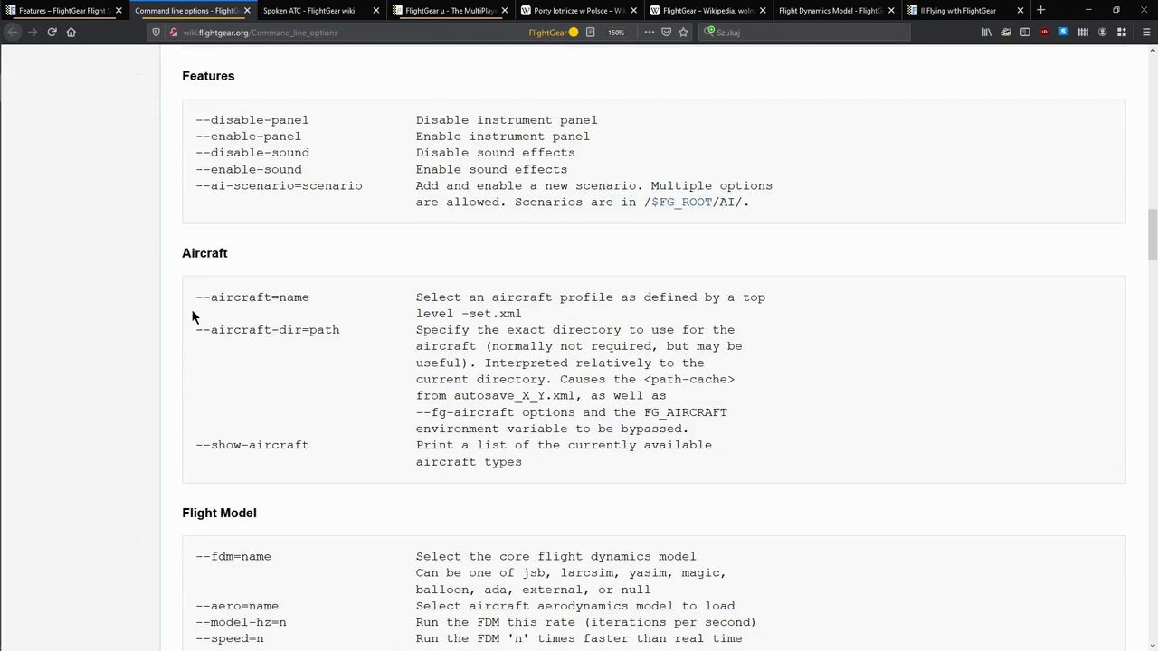
scroll(232, 378, down, 5)
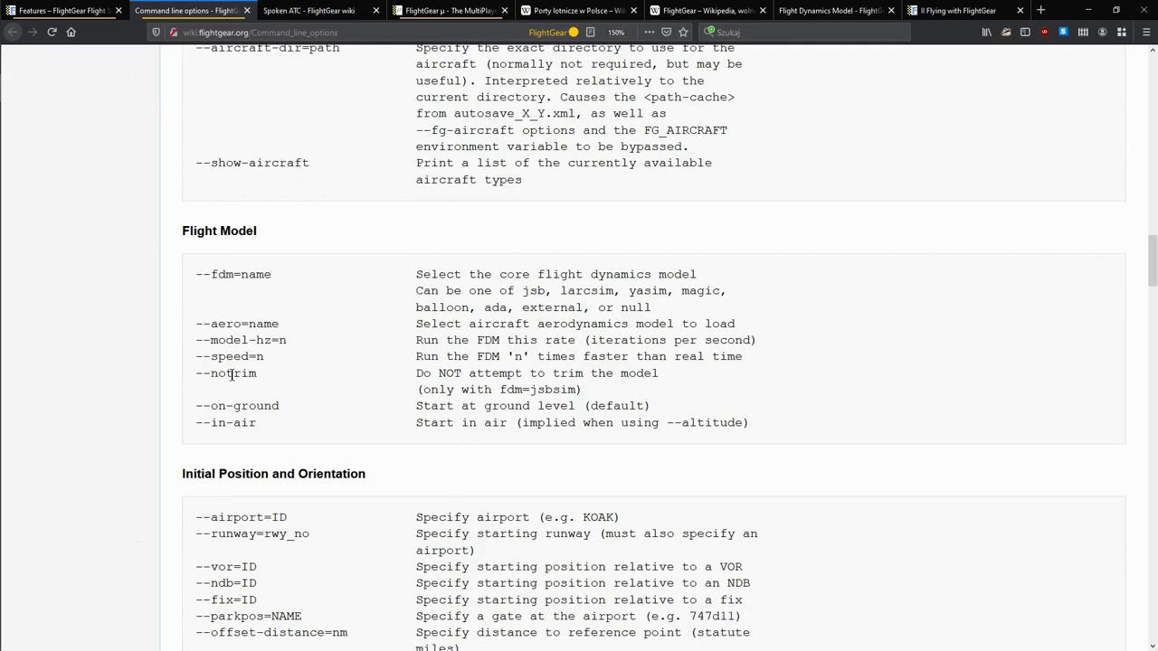
Step: Look through the wiki page's option lists from Flight Model down to the end of Rendering Options
double_click(216, 276)
scroll(362, 344, down, 8)
scroll(362, 348, down, 8)
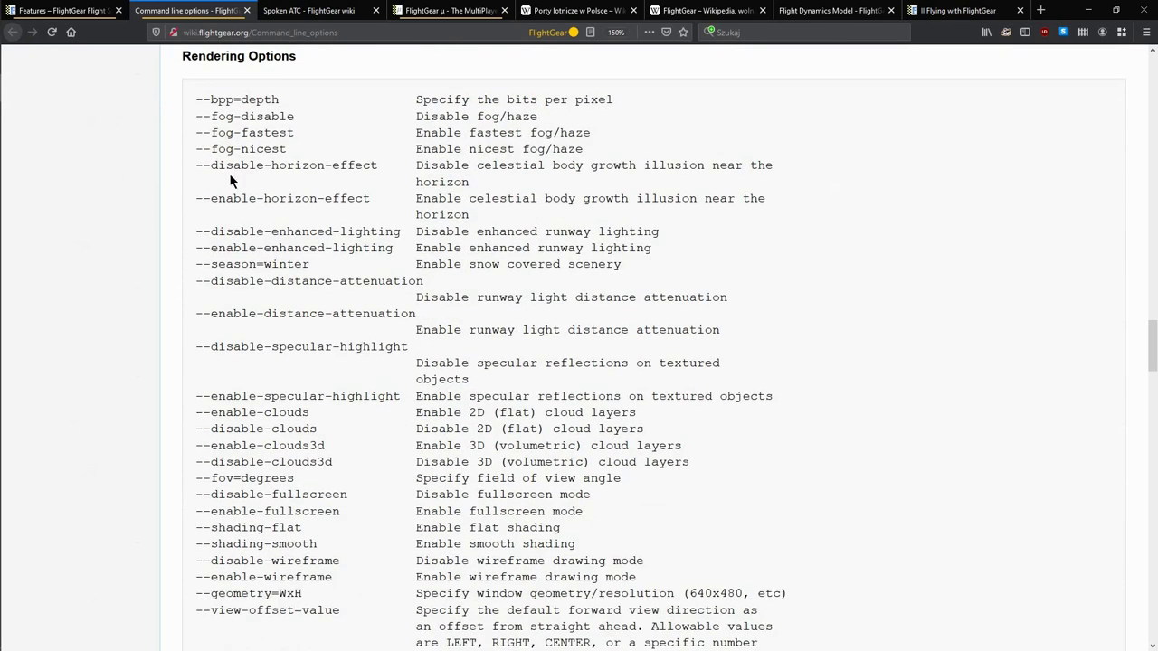
scroll(196, 310, down, 3)
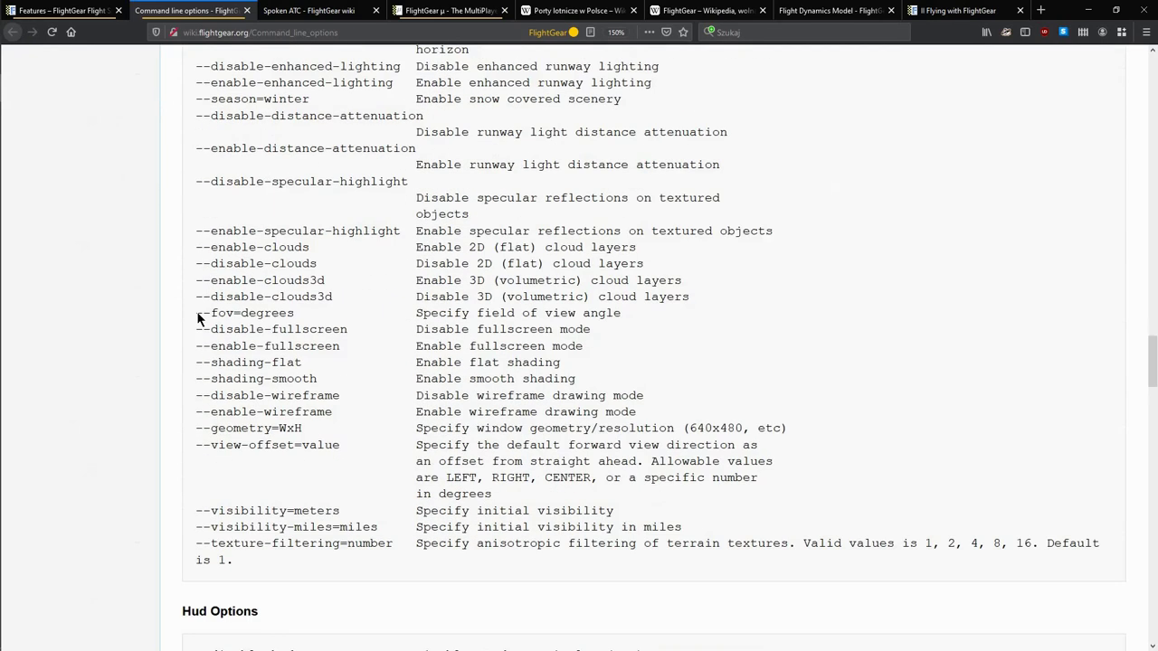
scroll(196, 312, down, 3)
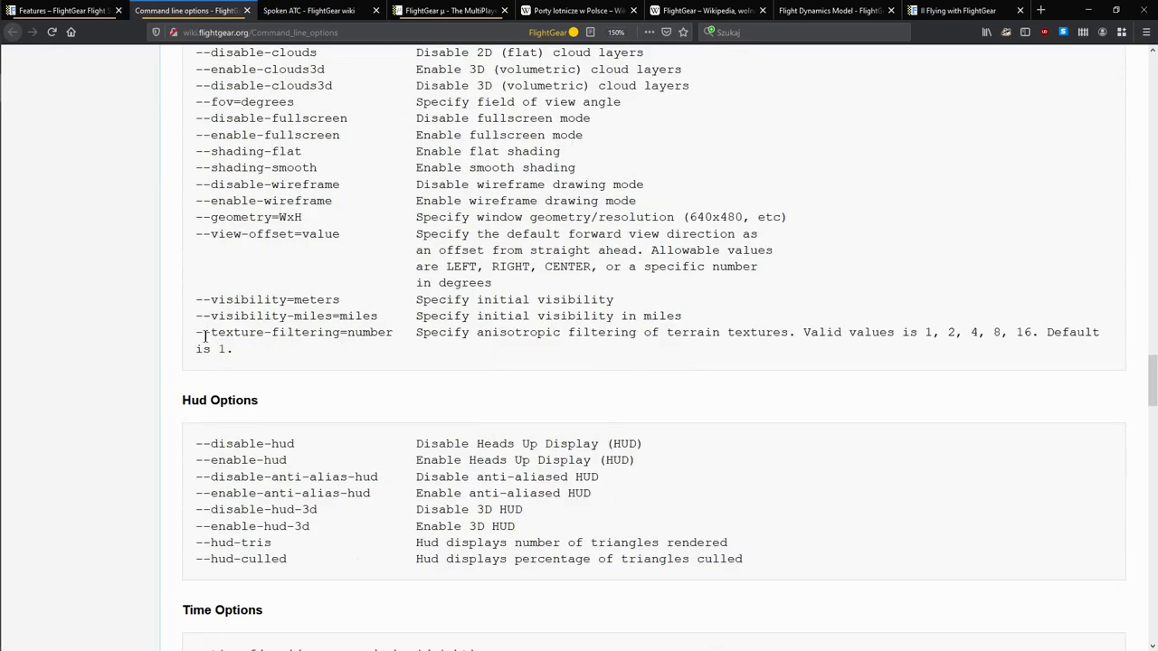
Step: Read the --texture-filtering entry, checking its purpose, valid values and default
drag(197, 332, 338, 337)
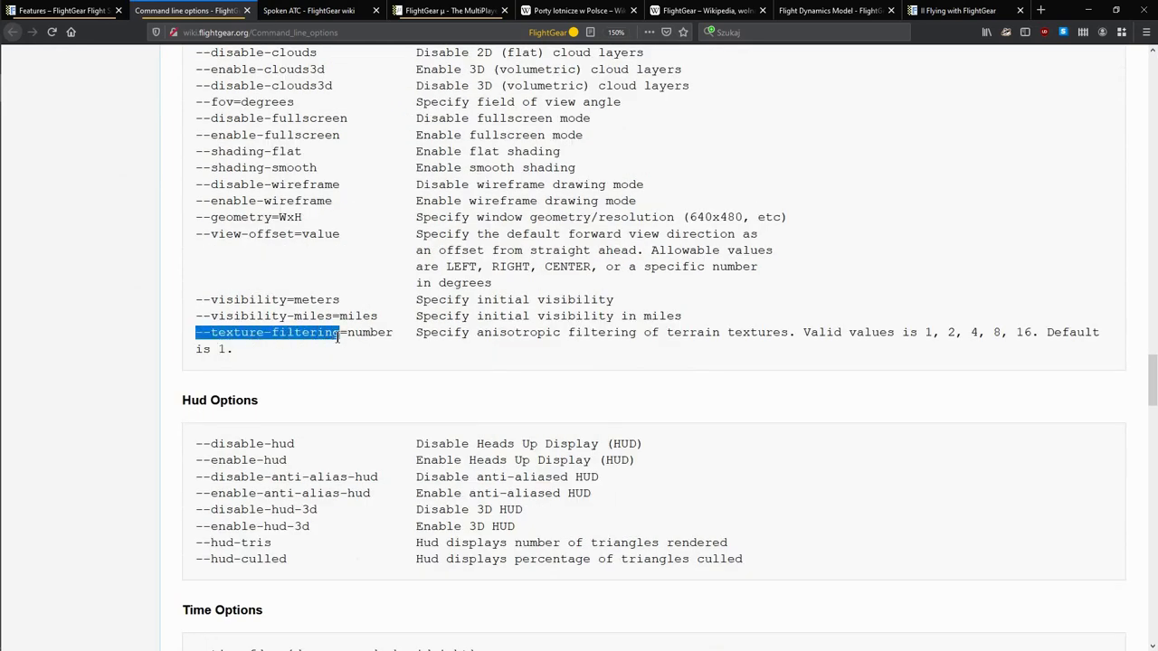
click(291, 352)
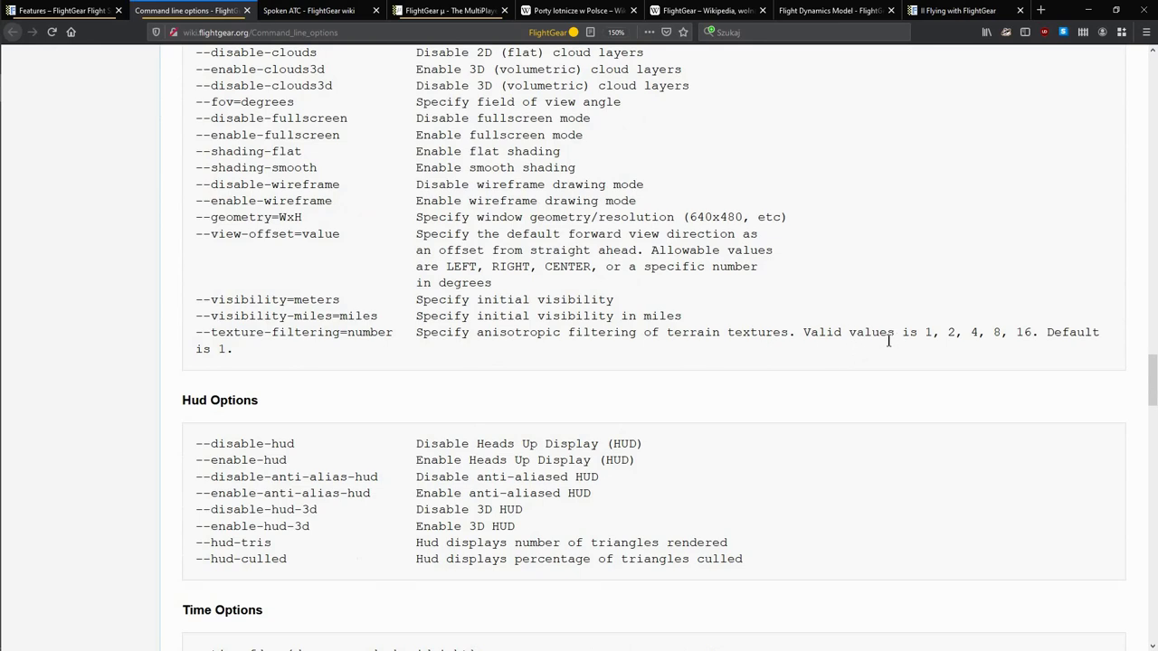
double_click(1058, 335)
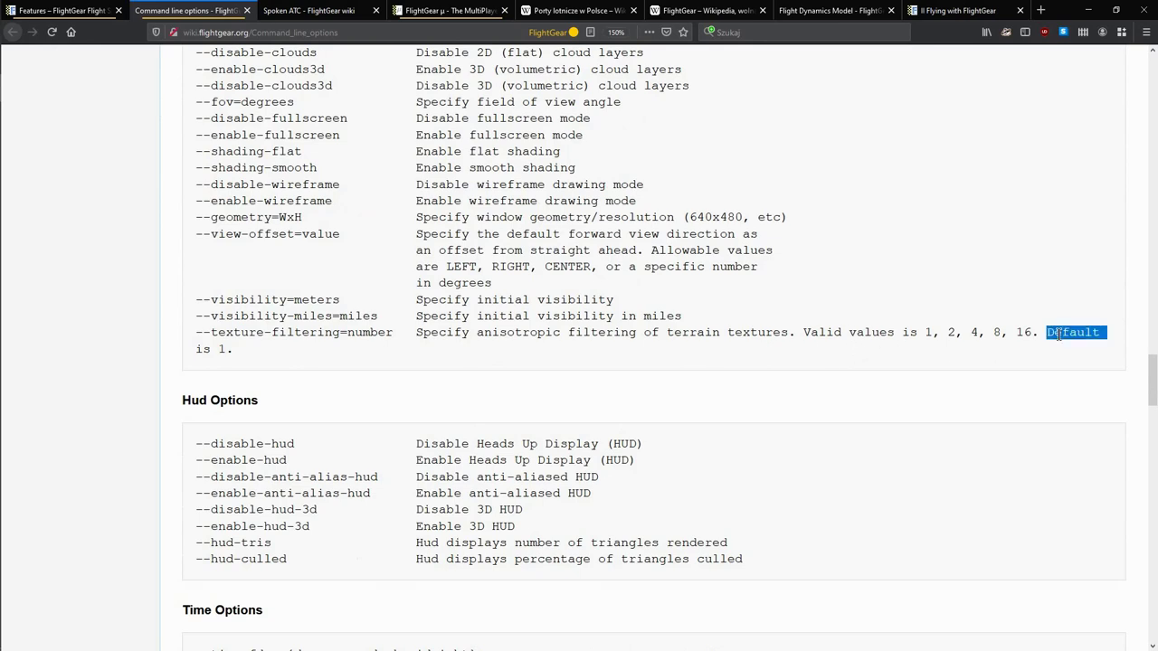
click(221, 349)
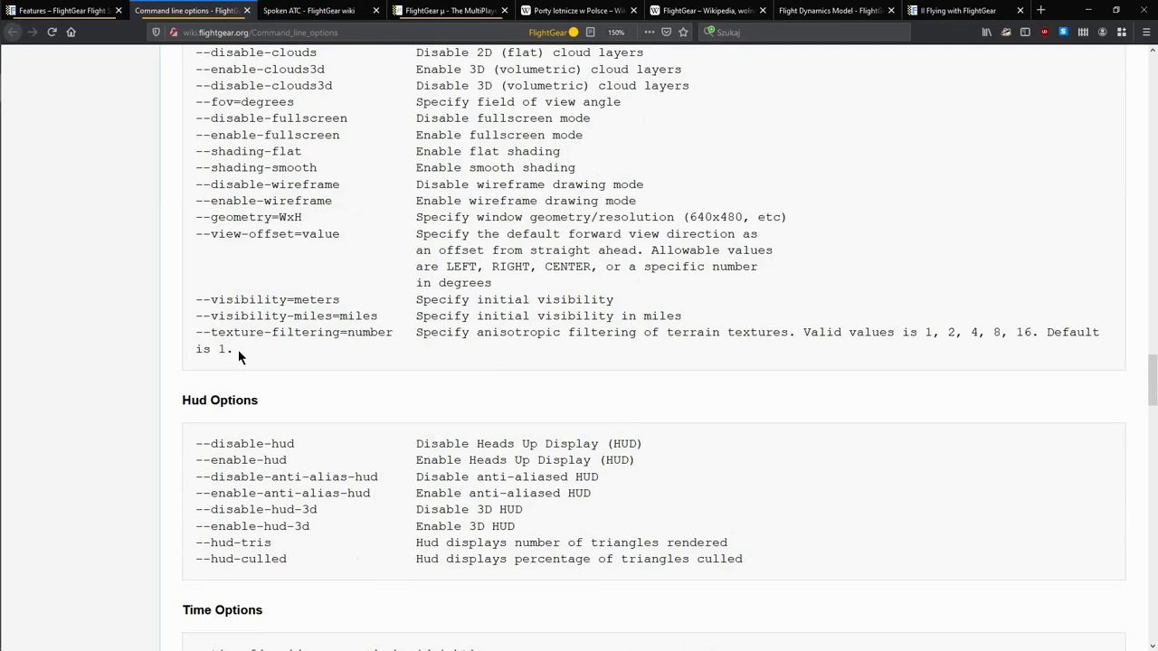
double_click(1023, 333)
Step: Copy the --texture-filtering=number option text from the wiki page and switch to the FlightGear launcher
drag(195, 332, 395, 333)
right_click(395, 333)
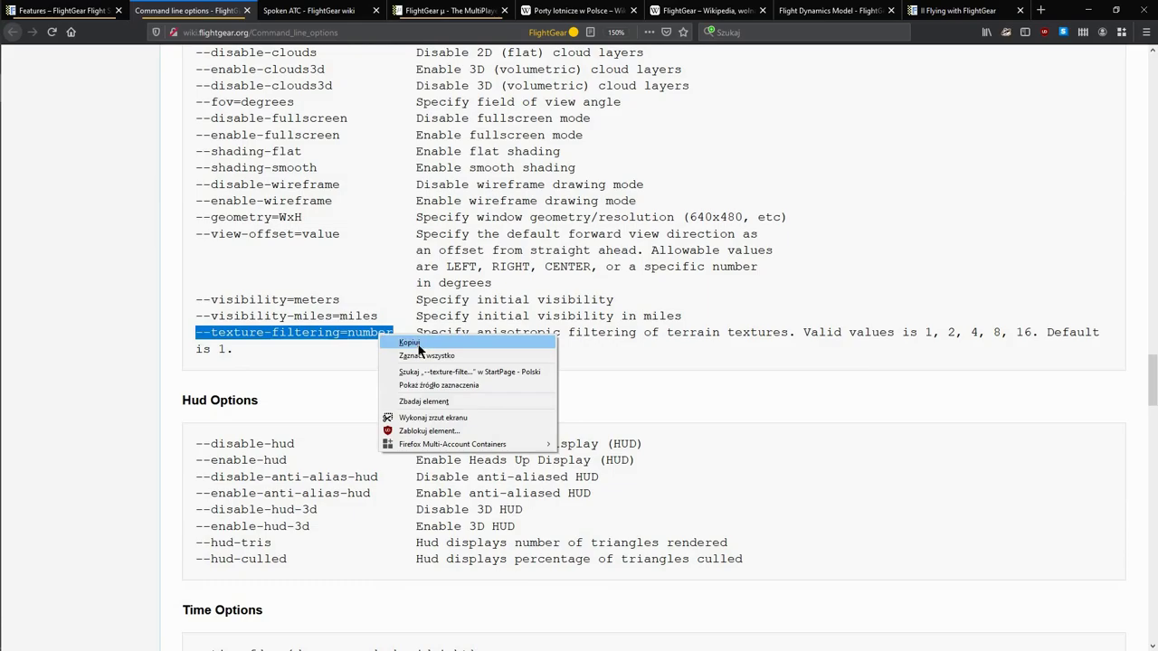
click(417, 343)
key(alt+Tab)
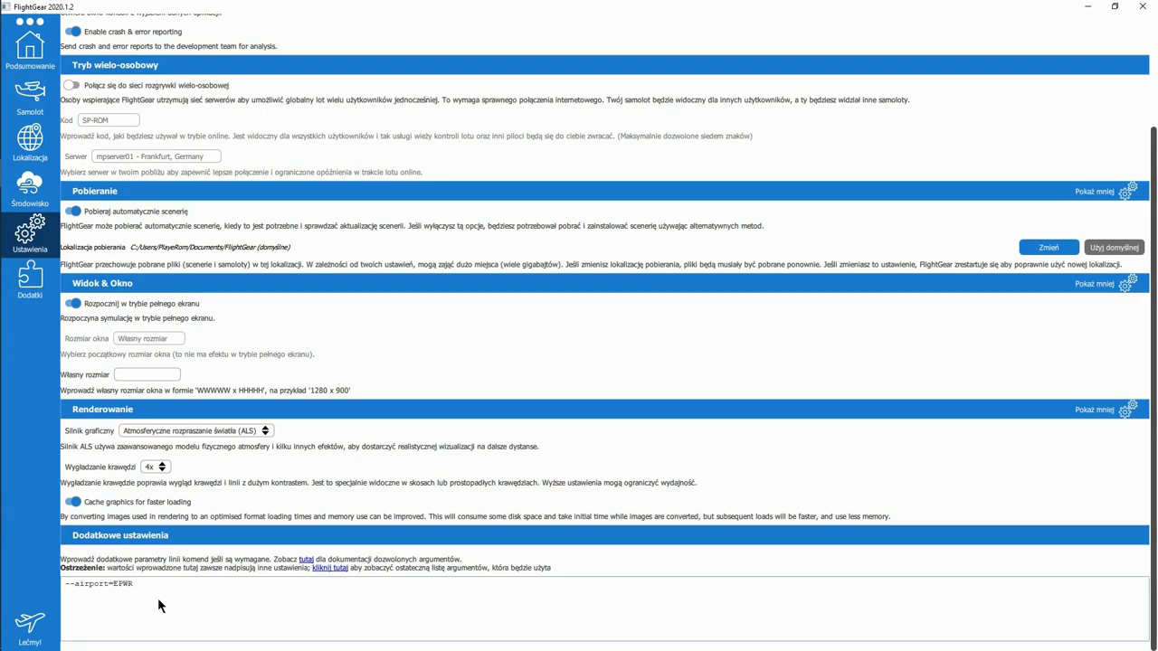
Step: Add --texture-filtering=16 below the airport option in the additional settings and view the final argument list
click(151, 617)
key(Return)
key(ctrl+v)
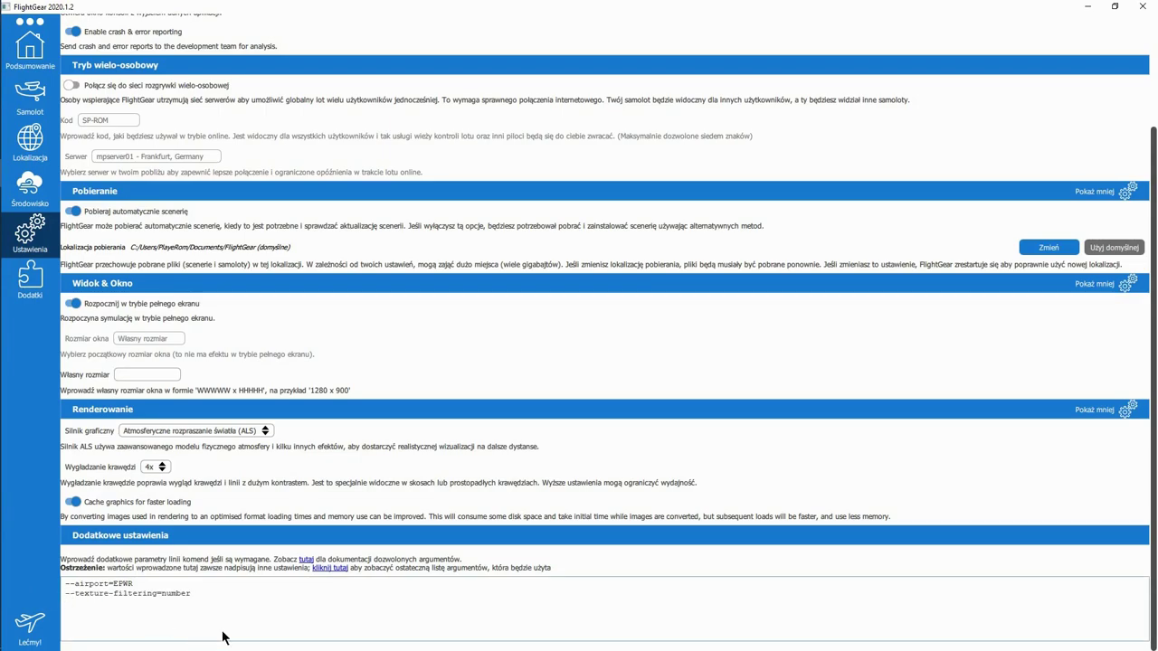
key(BackSpace)
key(BackSpace)
key(BackSpace)
key(BackSpace)
key(BackSpace)
text(16)
click(331, 569)
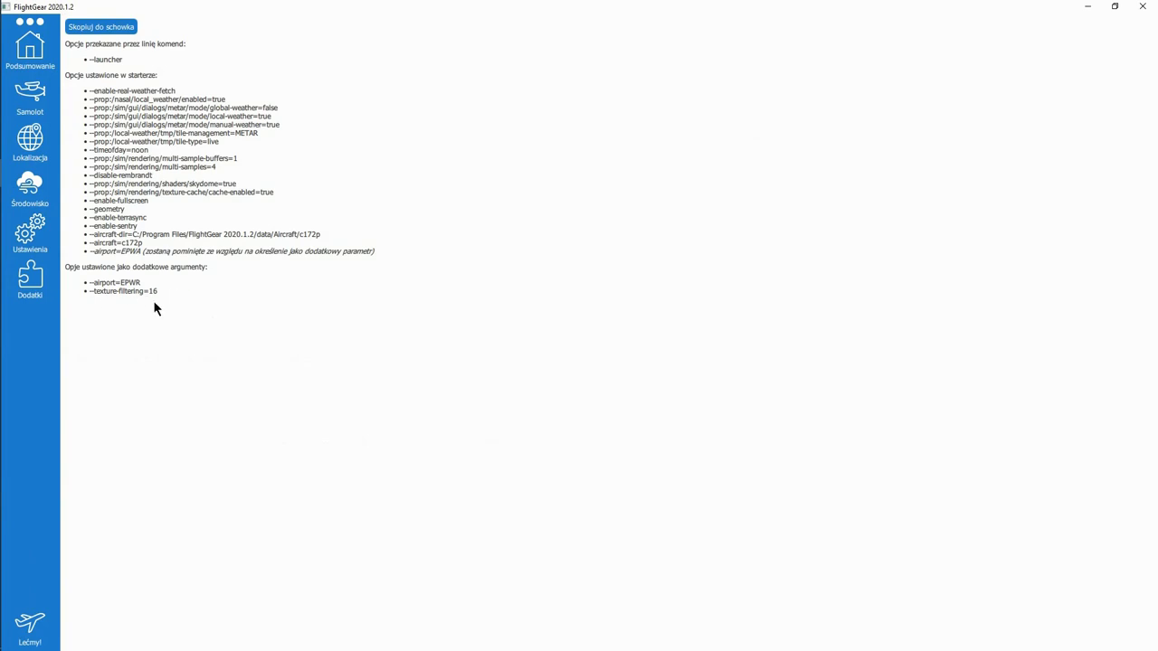
Step: Return to the launcher settings and add --httpd=8080 on a new line of the additional settings
click(43, 233)
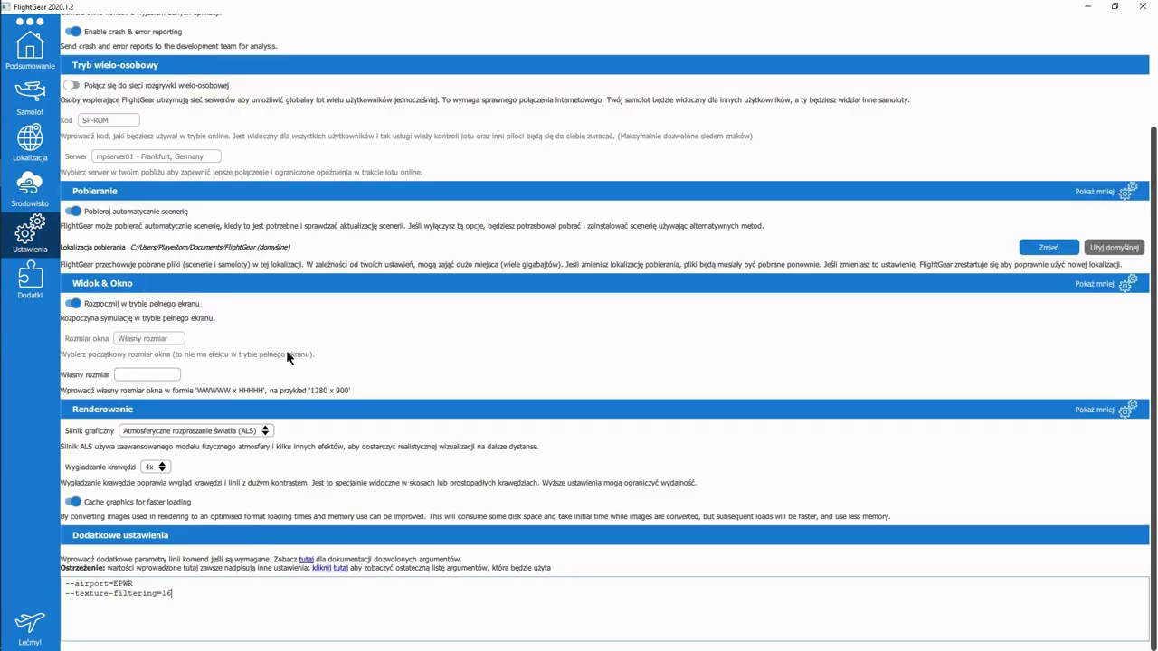
click(194, 622)
key(Return)
text(--httpd=8080)
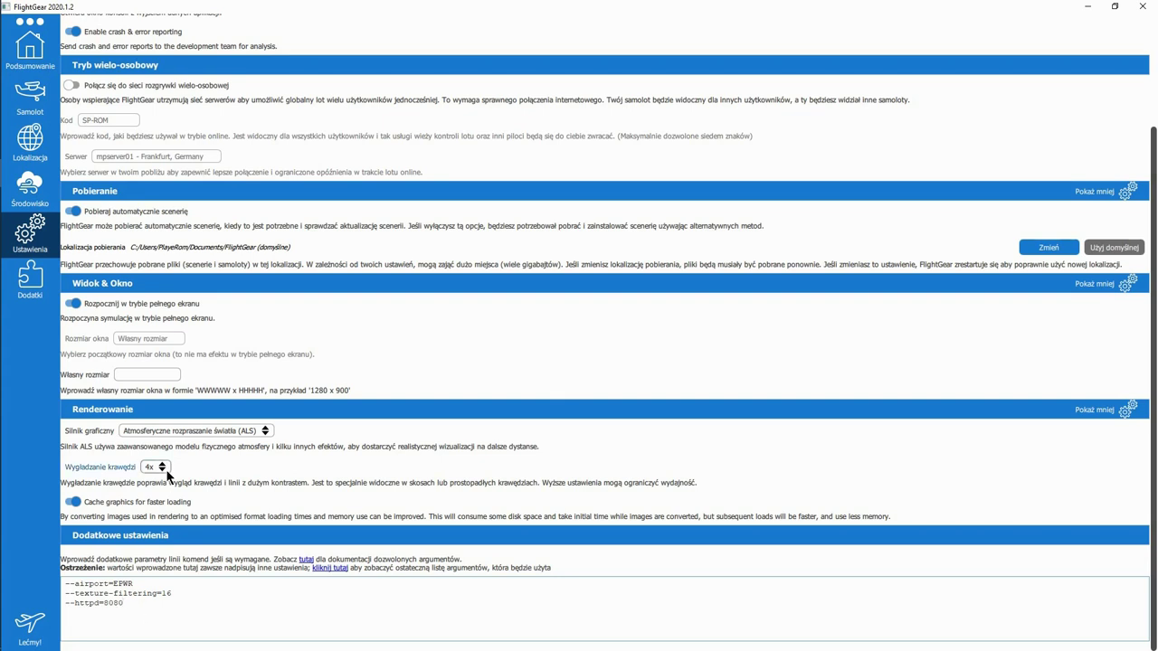
Step: Go to the launcher's add-ons page and open the address entry for a new aircraft hangar
click(32, 303)
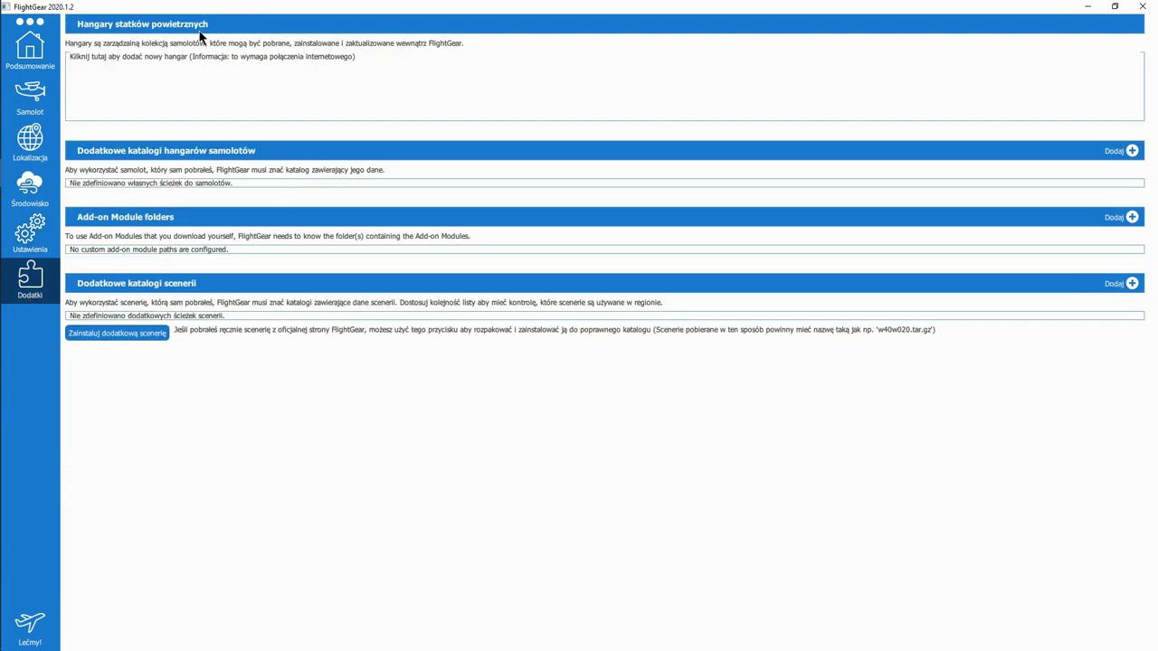
click(143, 57)
click(313, 72)
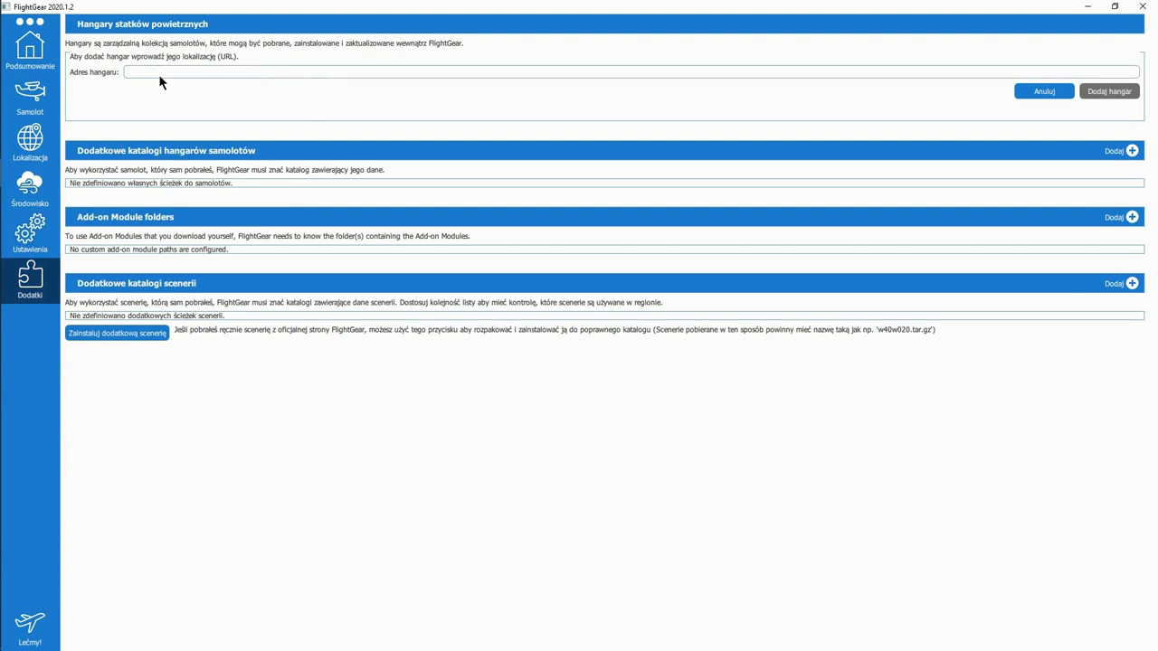
Step: Browse the catalogue of aircraft available for installation from the default hangar
click(37, 104)
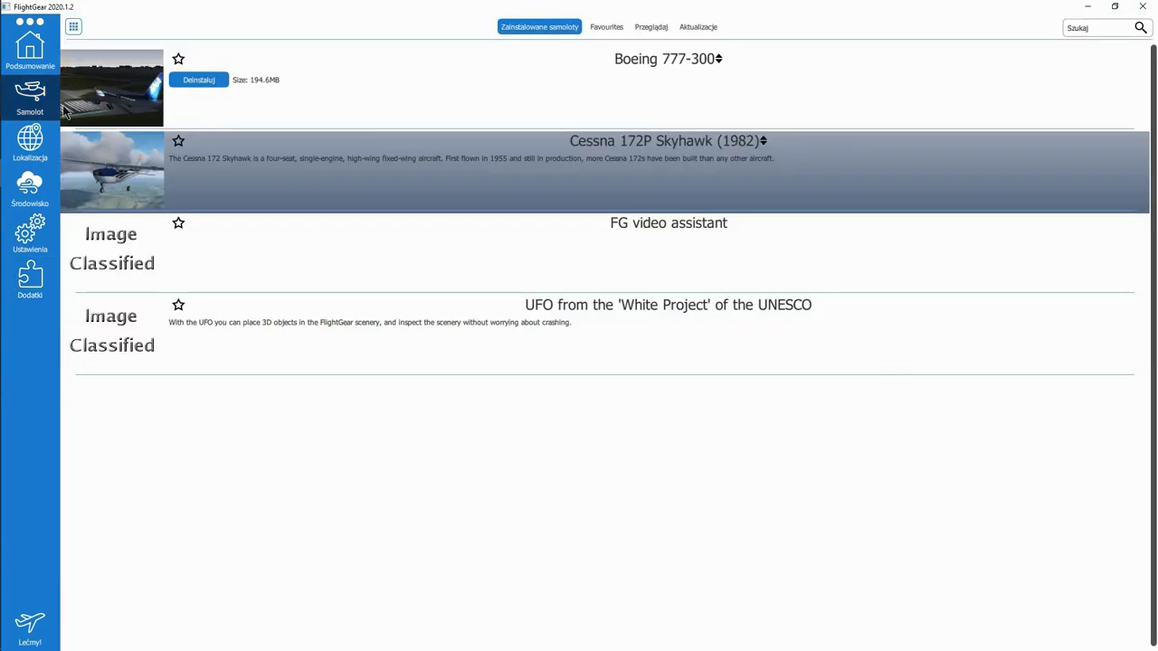
click(652, 27)
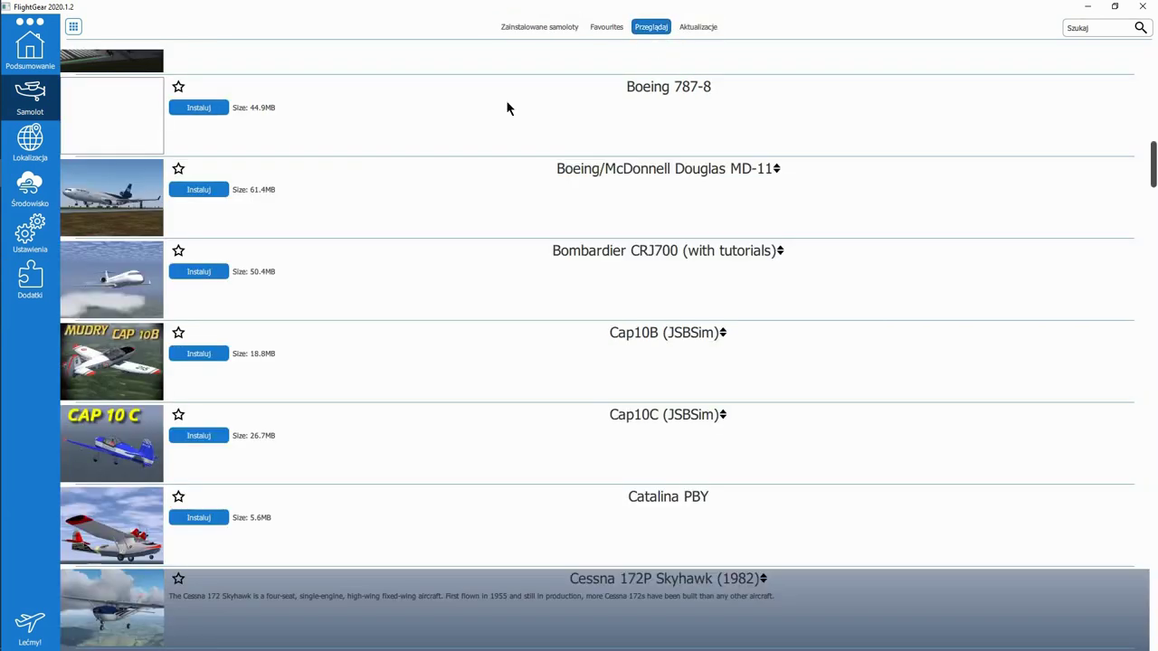
scroll(1152, 168, down, 3)
scroll(597, 352, up, 10)
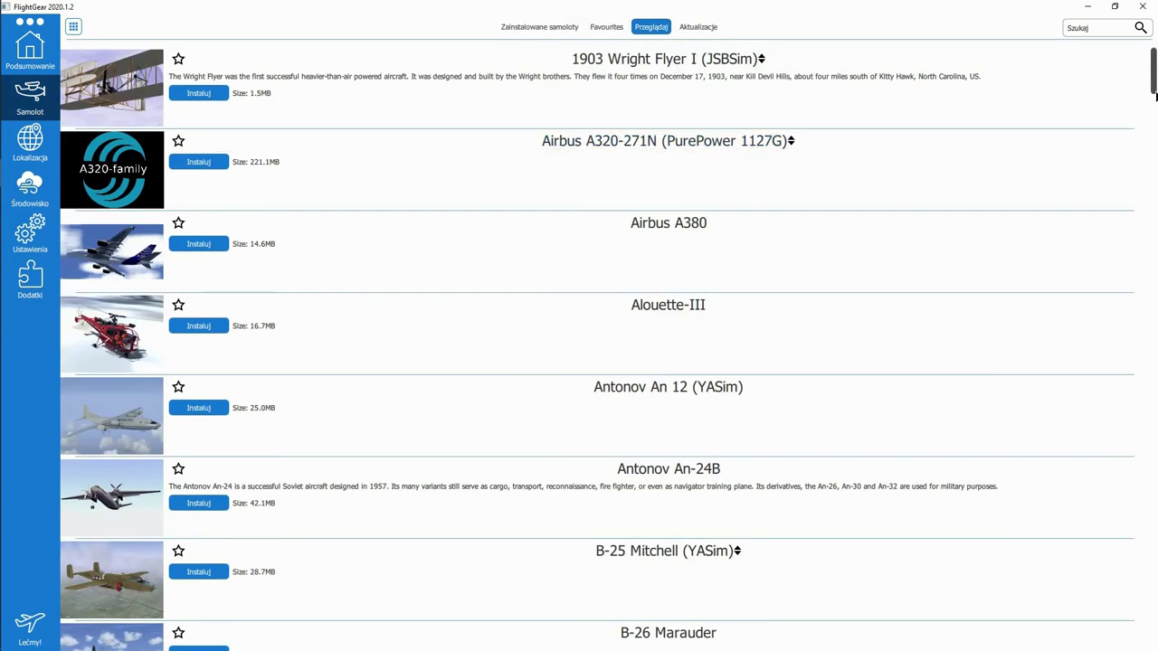
Step: Return to the add-ons page and reopen the hangar address entry
click(42, 284)
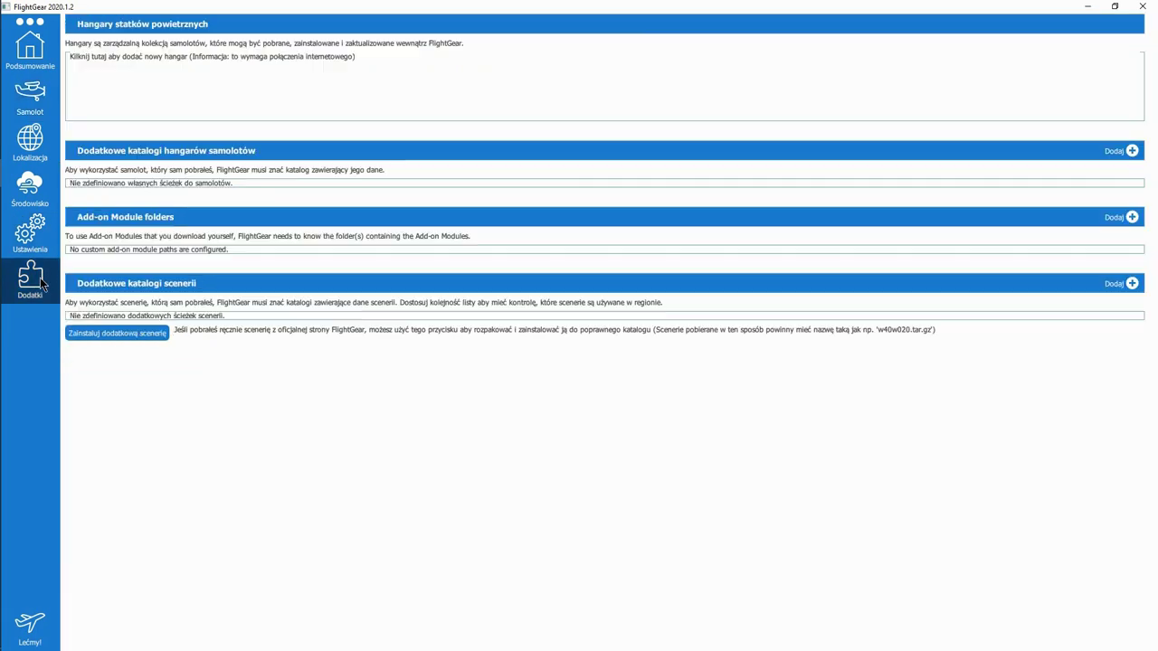
click(99, 58)
click(149, 72)
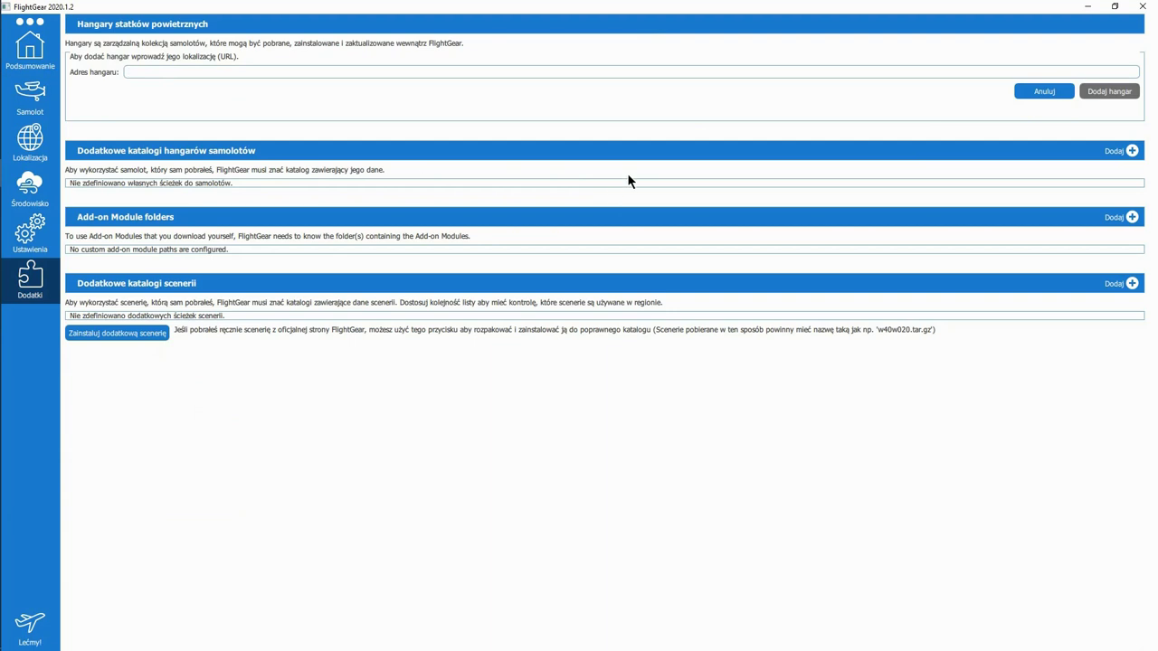
Step: View the folder choosers for additional aircraft, add-on modules and scenery, cancelling each without choosing a folder
click(1127, 156)
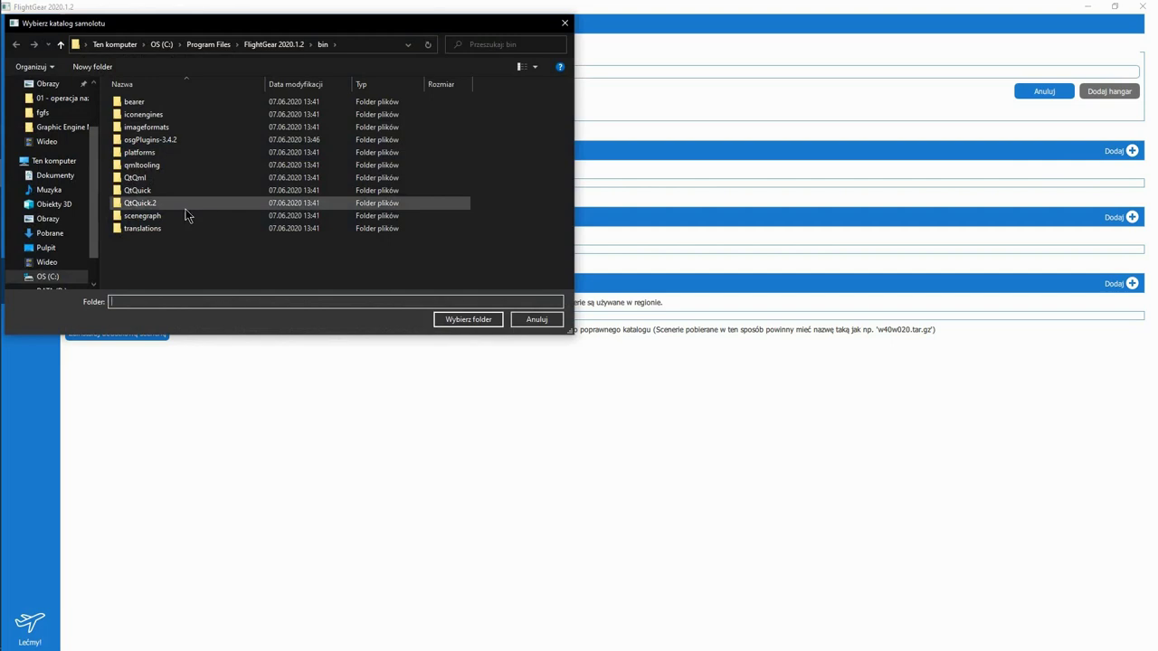
click(533, 319)
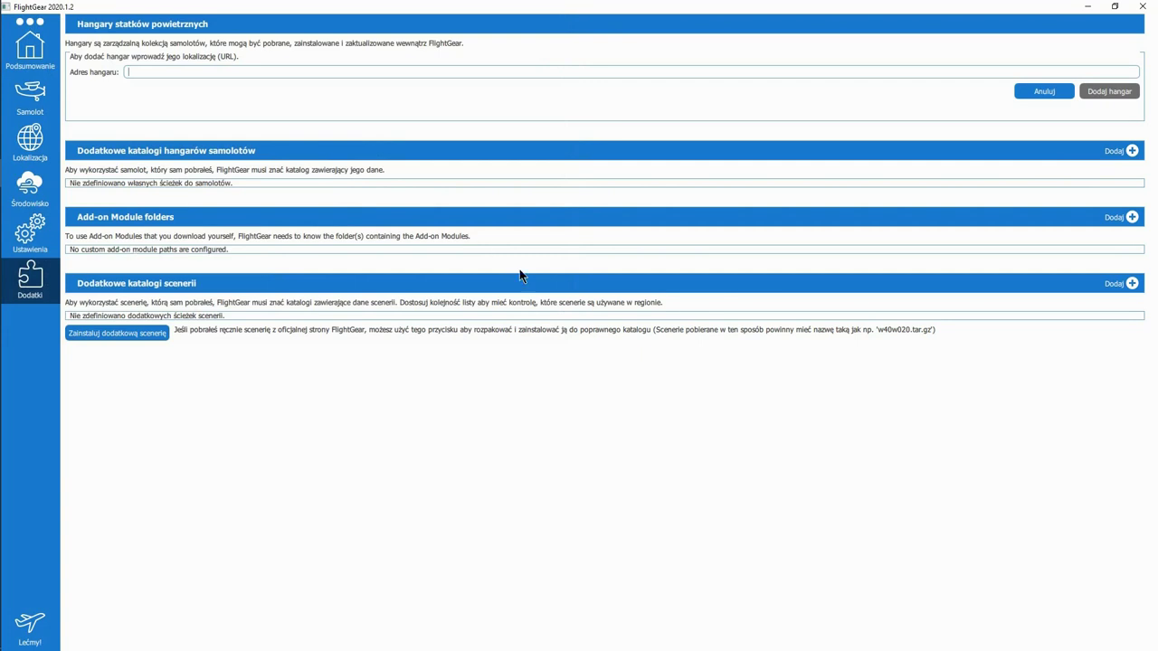
click(1122, 217)
click(525, 322)
click(1131, 284)
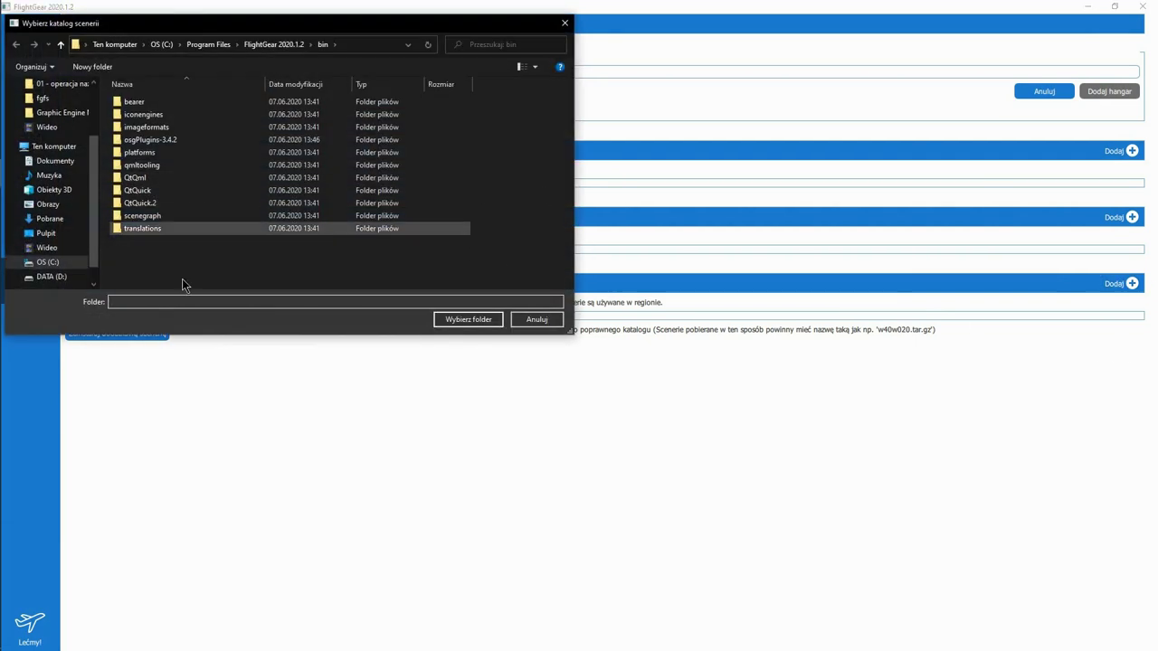
click(535, 320)
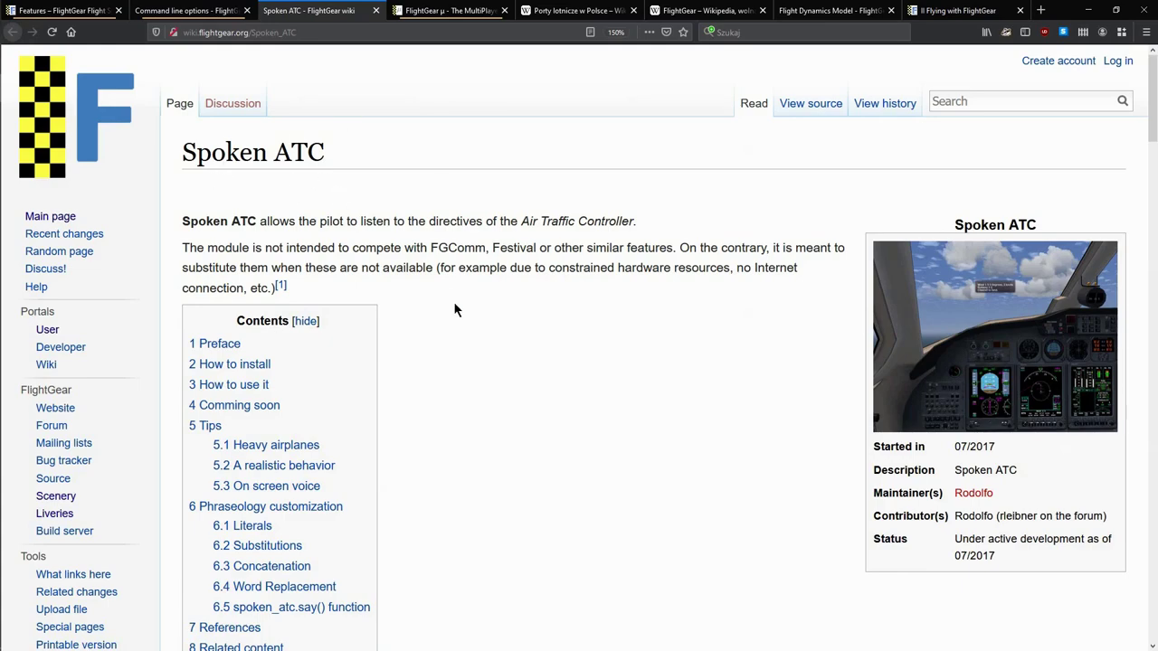
Step: Look over the Spoken ATC wiki page's introduction and contents down to the Preface section
scroll(455, 309, down, 5)
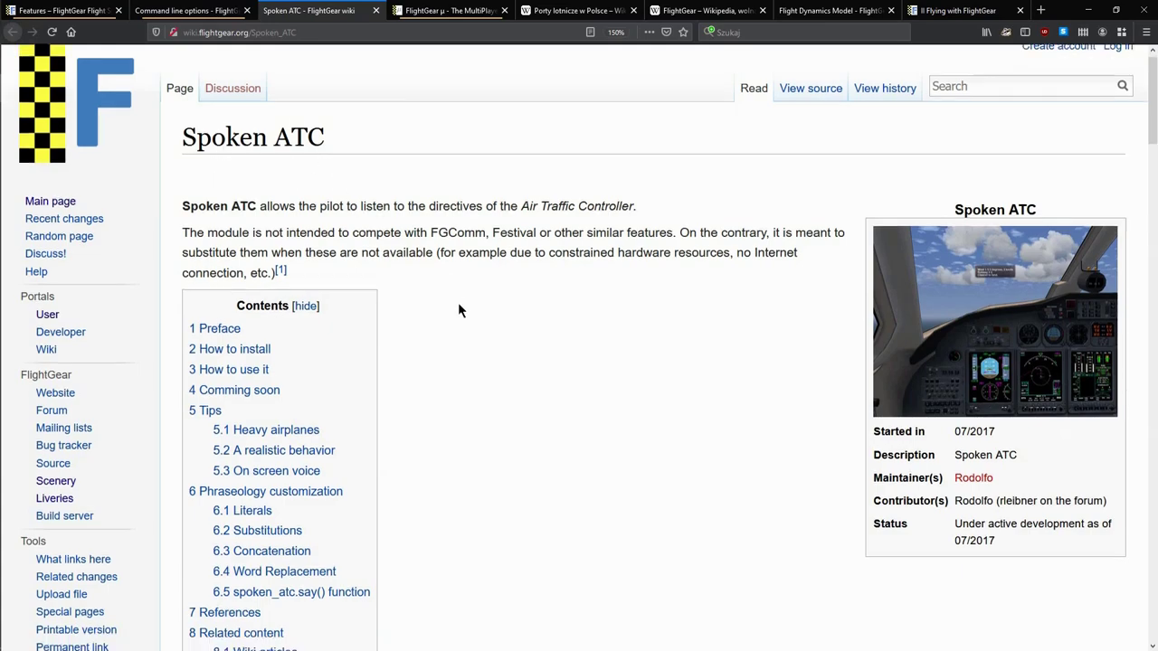
scroll(470, 300, up, 4)
scroll(478, 299, up, 1)
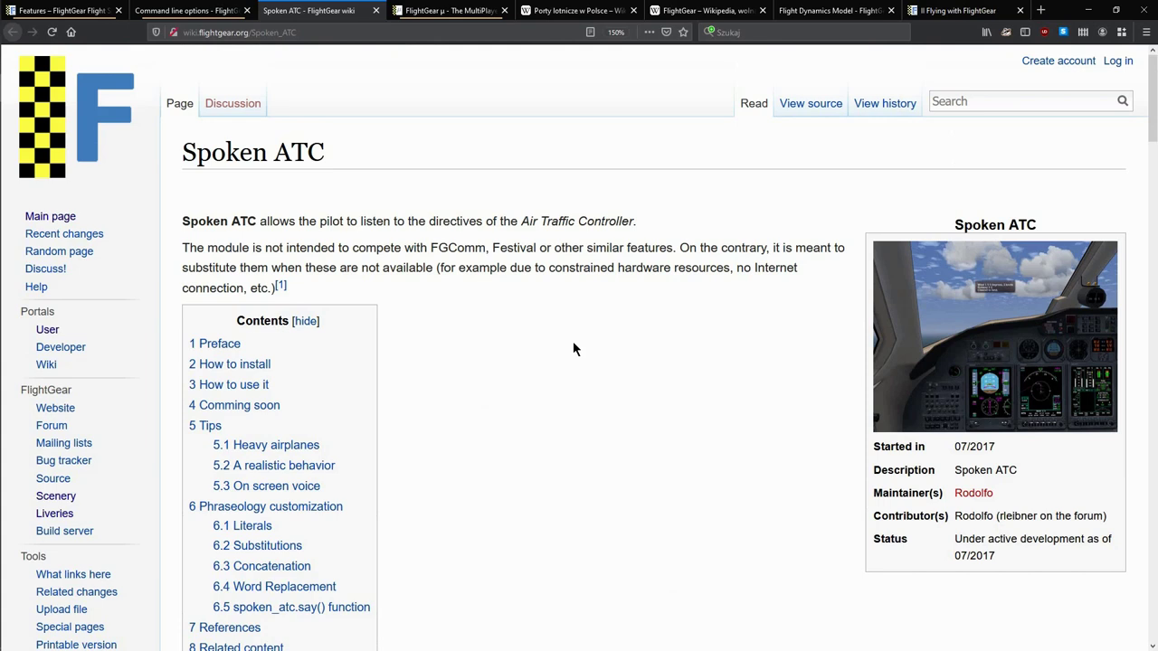
scroll(579, 333, down, 5)
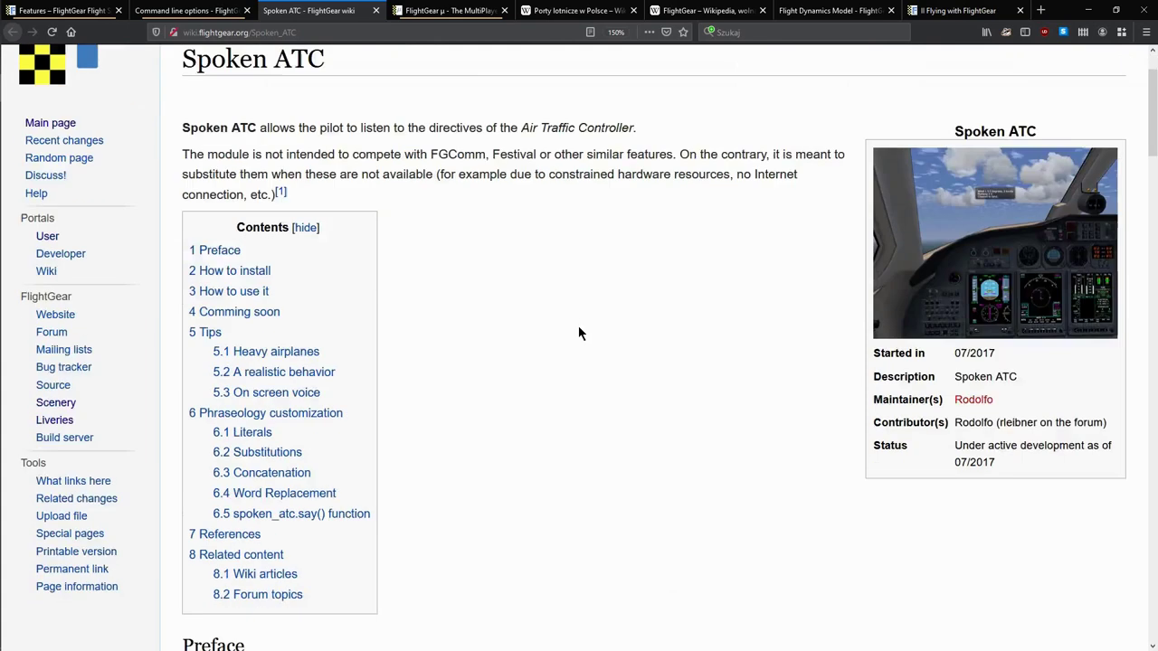
scroll(578, 324, up, 1)
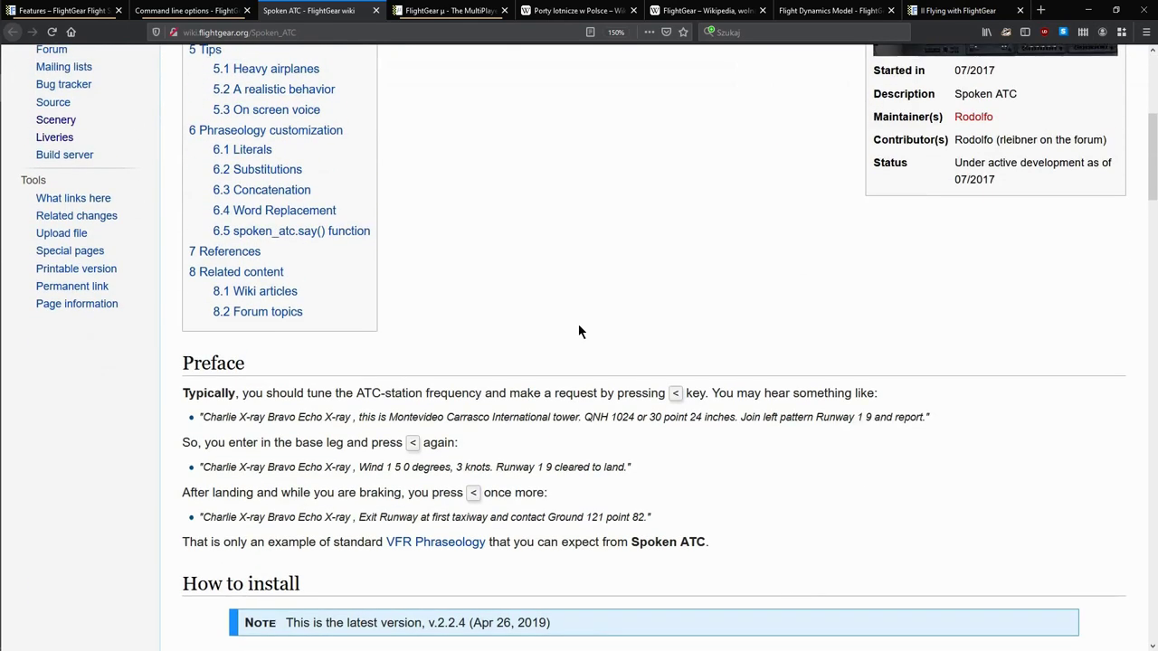
scroll(578, 321, down, 1)
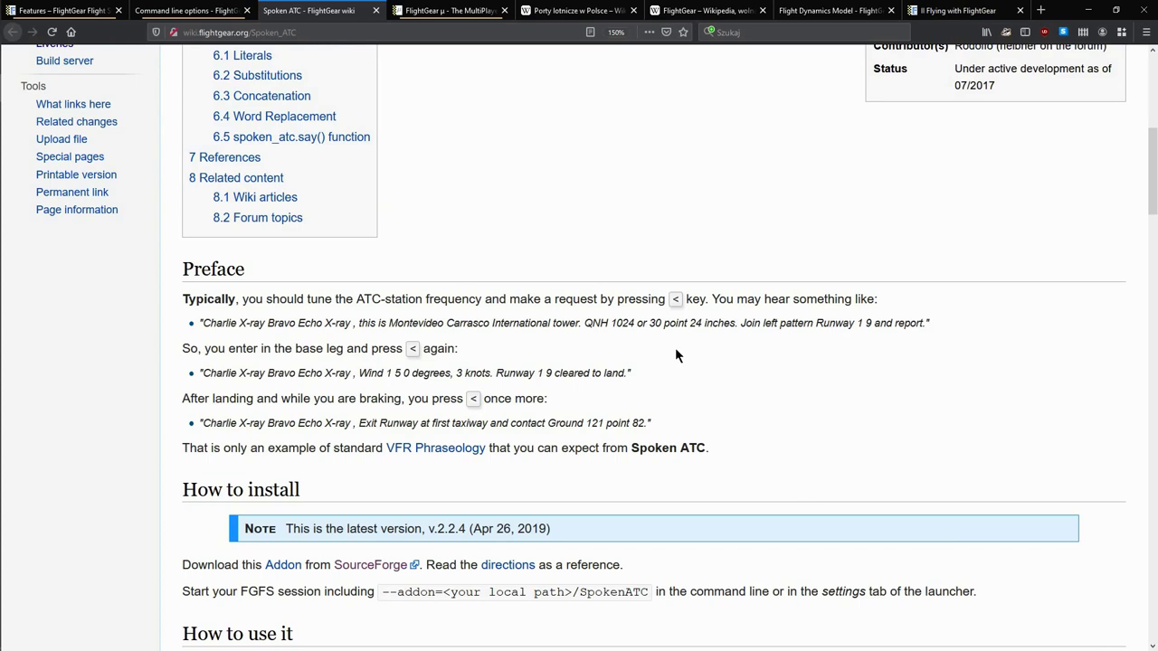
Step: Read the Preface's first example request, covering the request key, call sign, tower name, QNH and pattern instruction
drag(670, 299, 685, 300)
click(676, 300)
drag(206, 324, 507, 333)
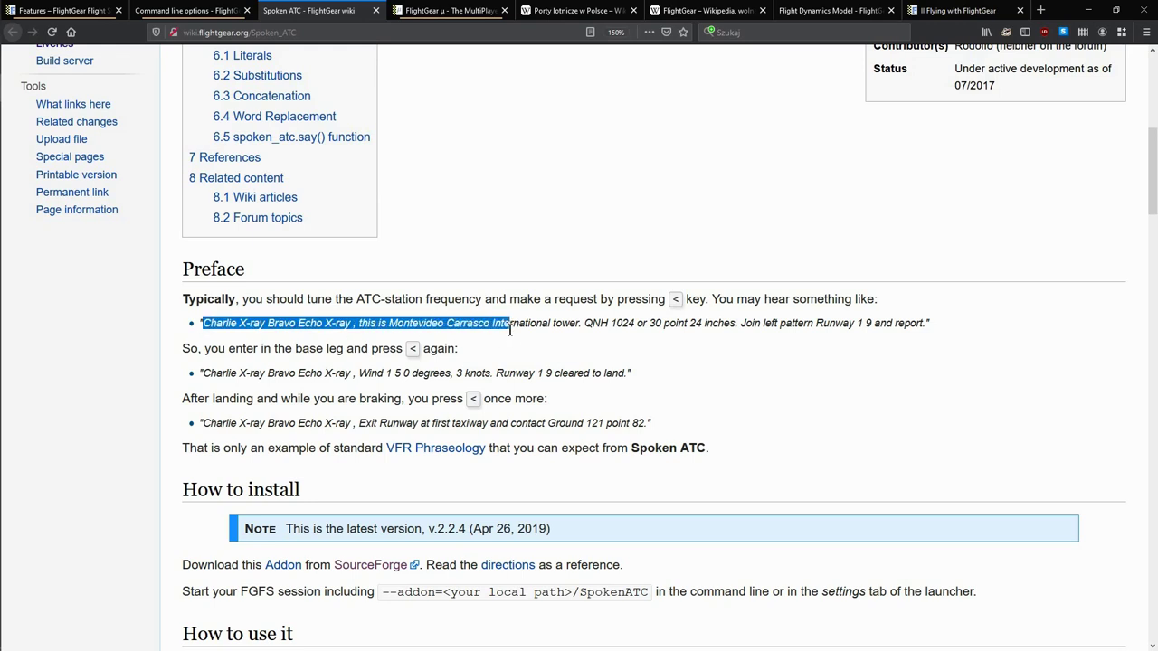
click(493, 335)
drag(399, 326, 545, 326)
drag(561, 325, 638, 325)
click(618, 326)
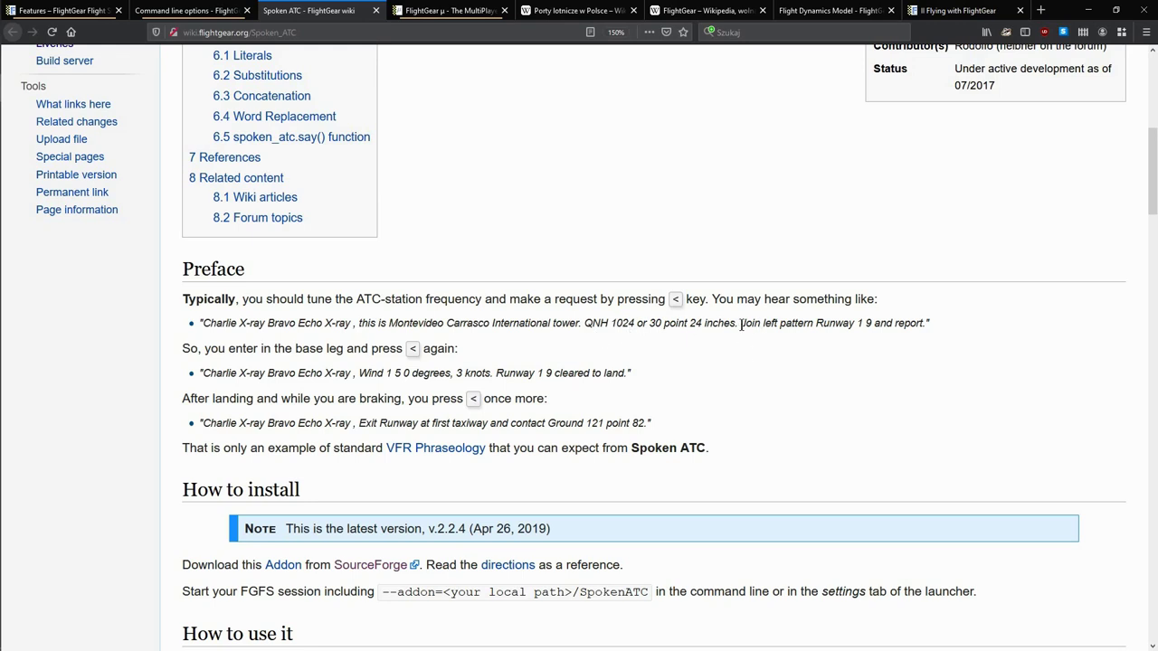
drag(741, 323, 930, 324)
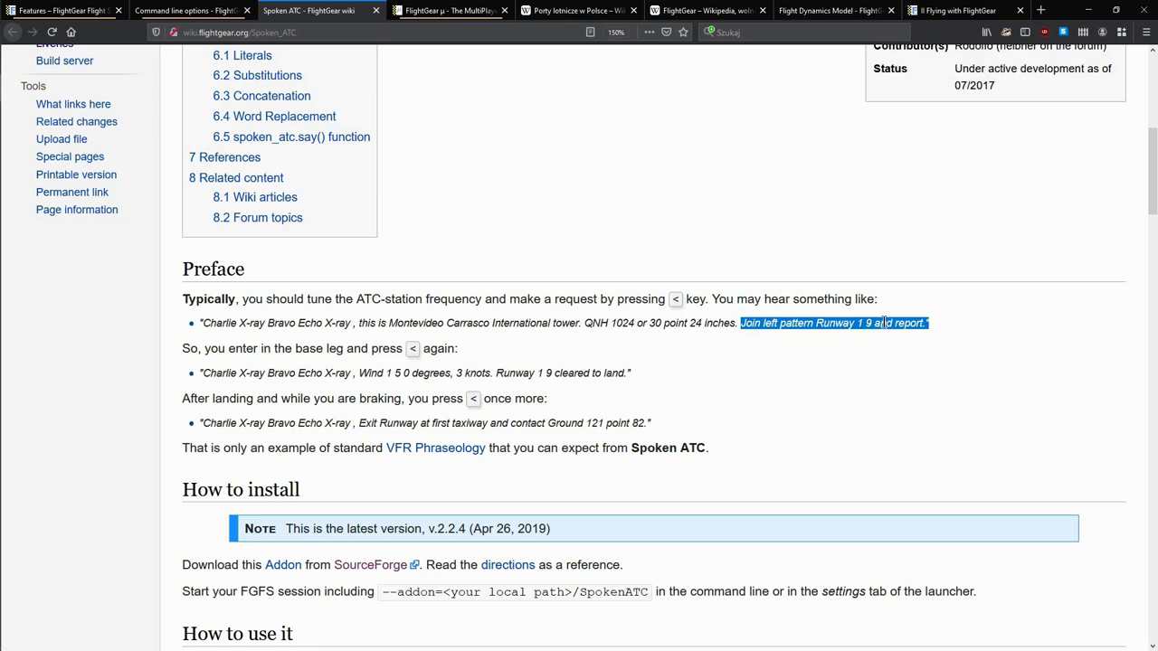
click(846, 327)
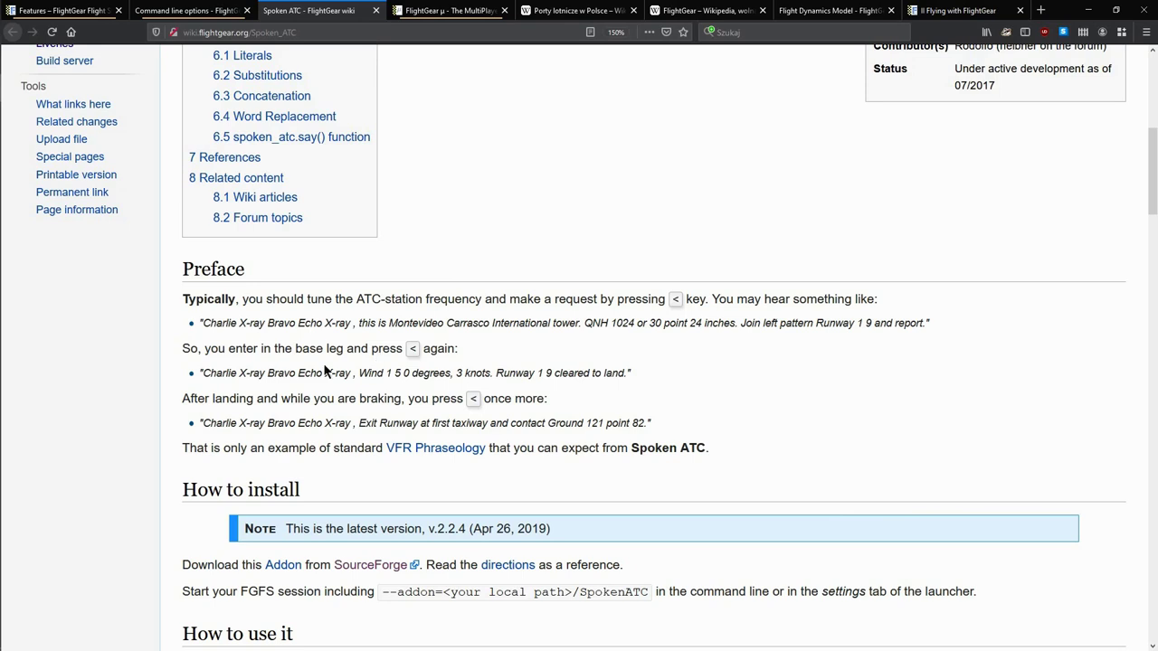
Step: Read the Preface's base-leg landing clearance example and the after-landing request example
double_click(411, 349)
click(411, 349)
drag(630, 376, 498, 377)
click(433, 376)
drag(407, 376, 485, 376)
click(491, 373)
scroll(472, 188, down, 4)
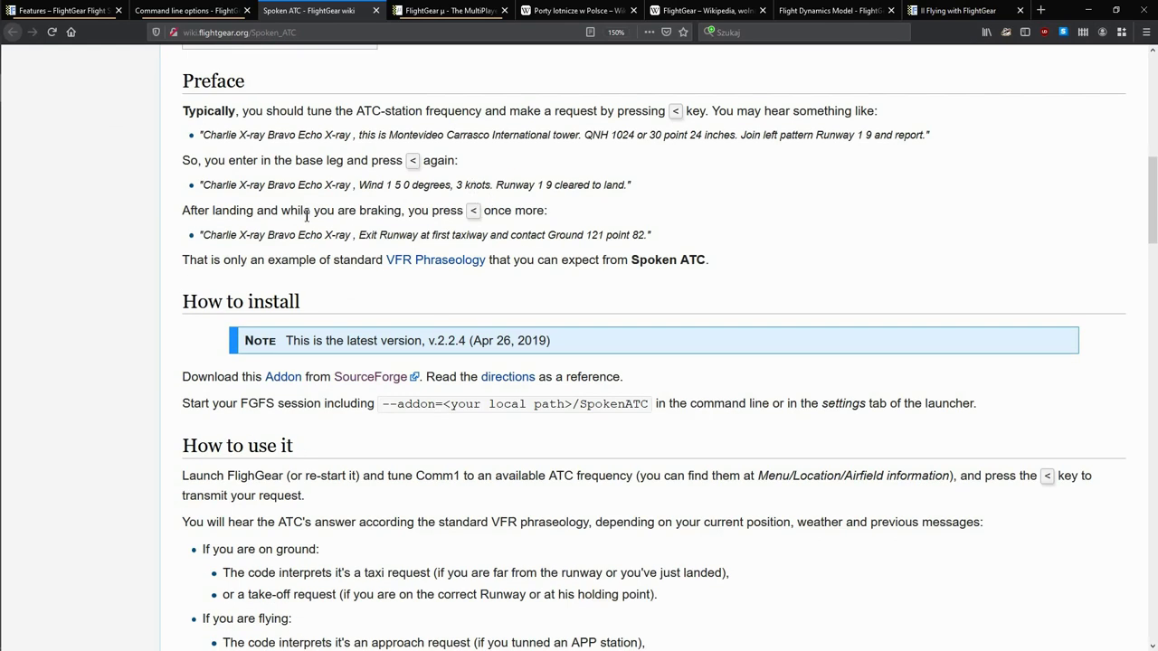
scroll(307, 217, up, 2)
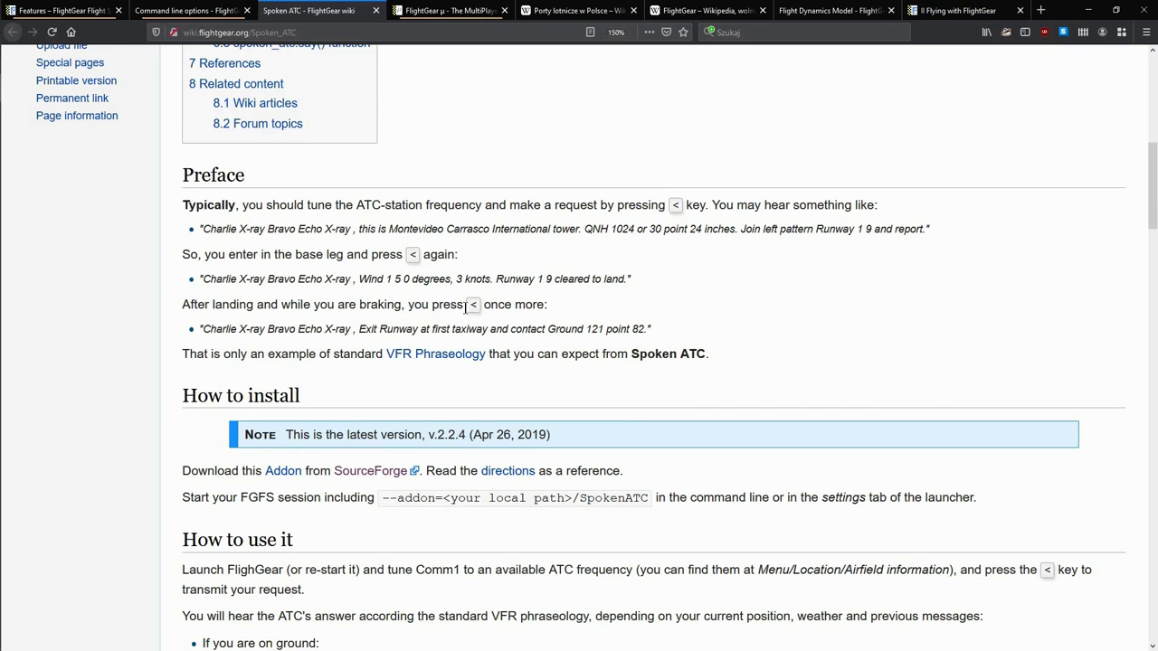
Step: Read the Preface's after-landing reply example, covering the call sign, runway exit instruction and ground contact frequency
click(334, 331)
drag(577, 329, 604, 329)
click(611, 329)
Step: Look over the Spoken ATC wiki page's How to install and How to use it sections
scroll(835, 340, down, 7)
scroll(790, 270, up, 4)
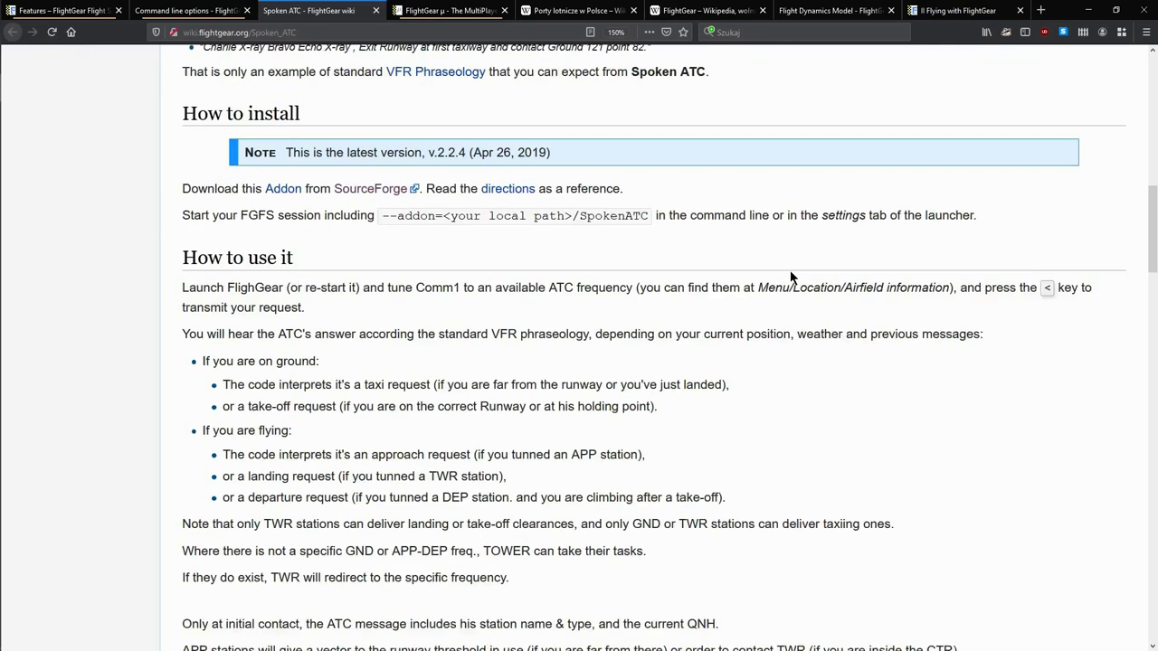
scroll(791, 276, up, 3)
scroll(791, 276, up, 5)
scroll(791, 276, down, 4)
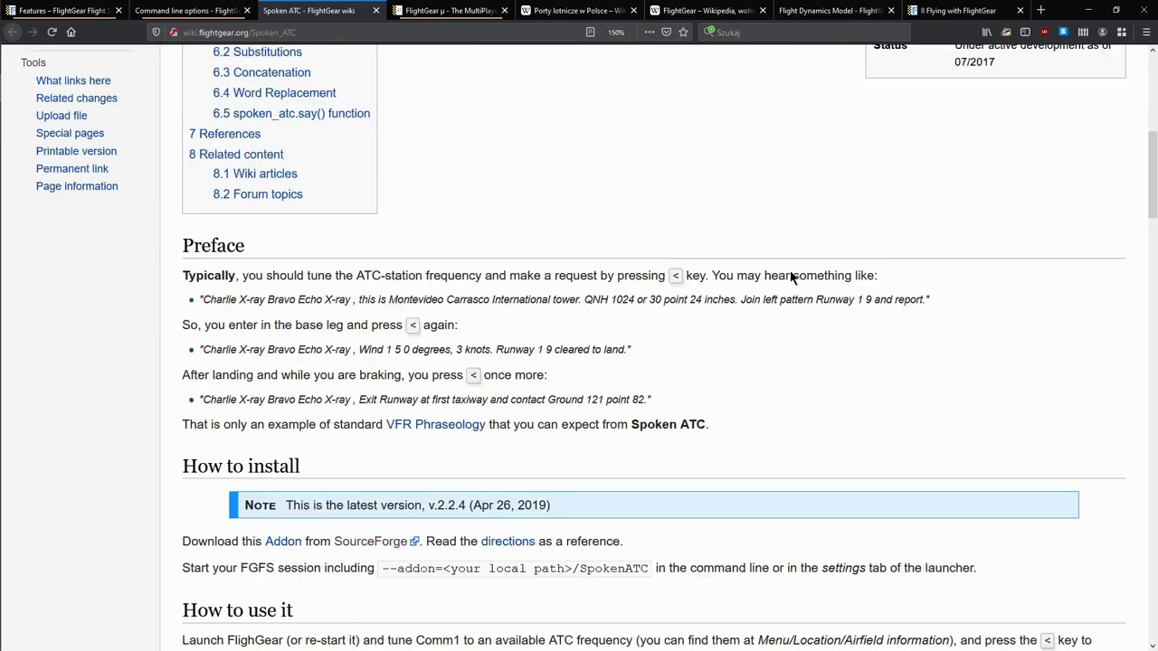
drag(1146, 222, 1146, 256)
scroll(537, 286, up, 1)
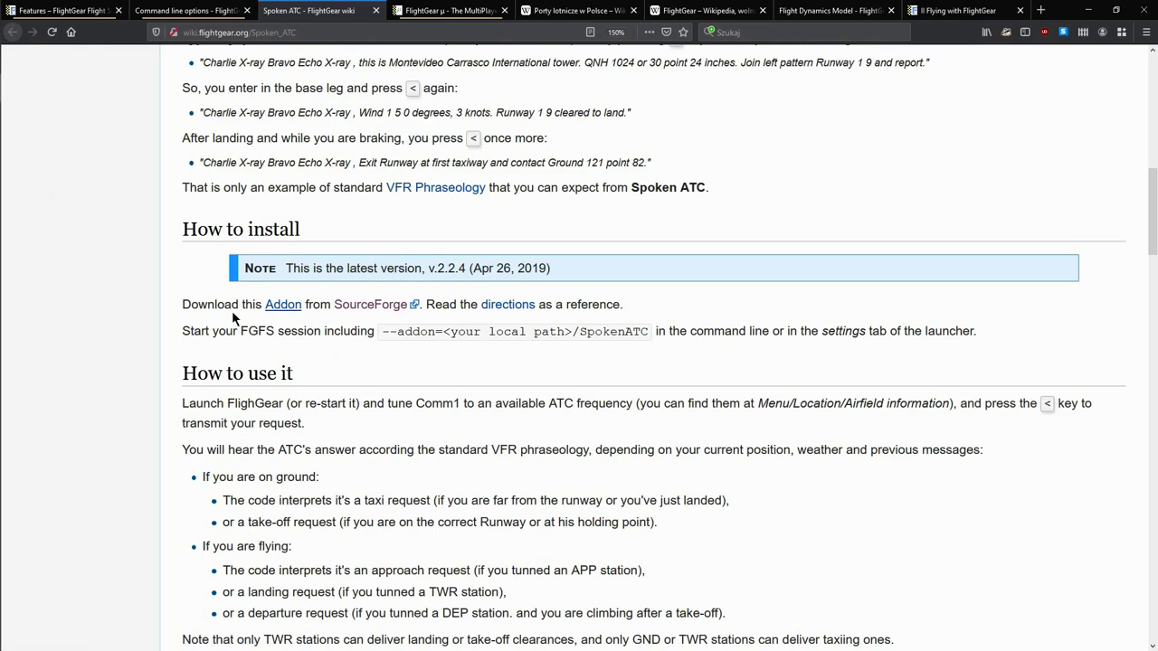
Step: Open the add-on's SourceForge page from the wiki and download the SpokenATC snapshot as a zip file into the Pobrane folder
middle_click(367, 308)
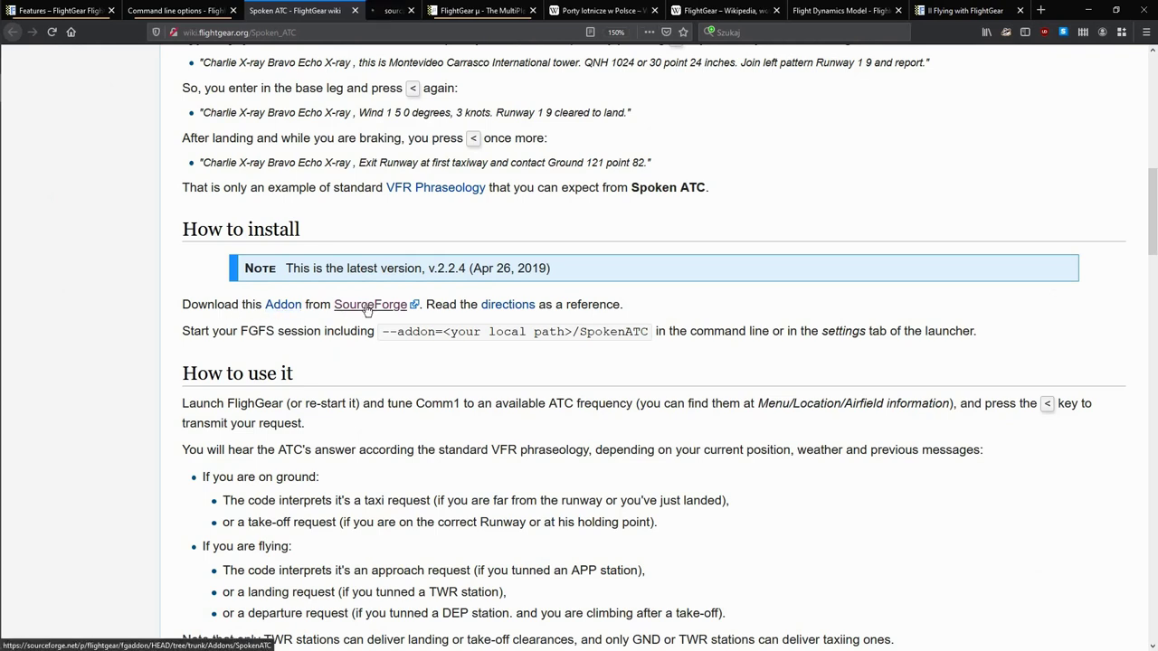
click(383, 12)
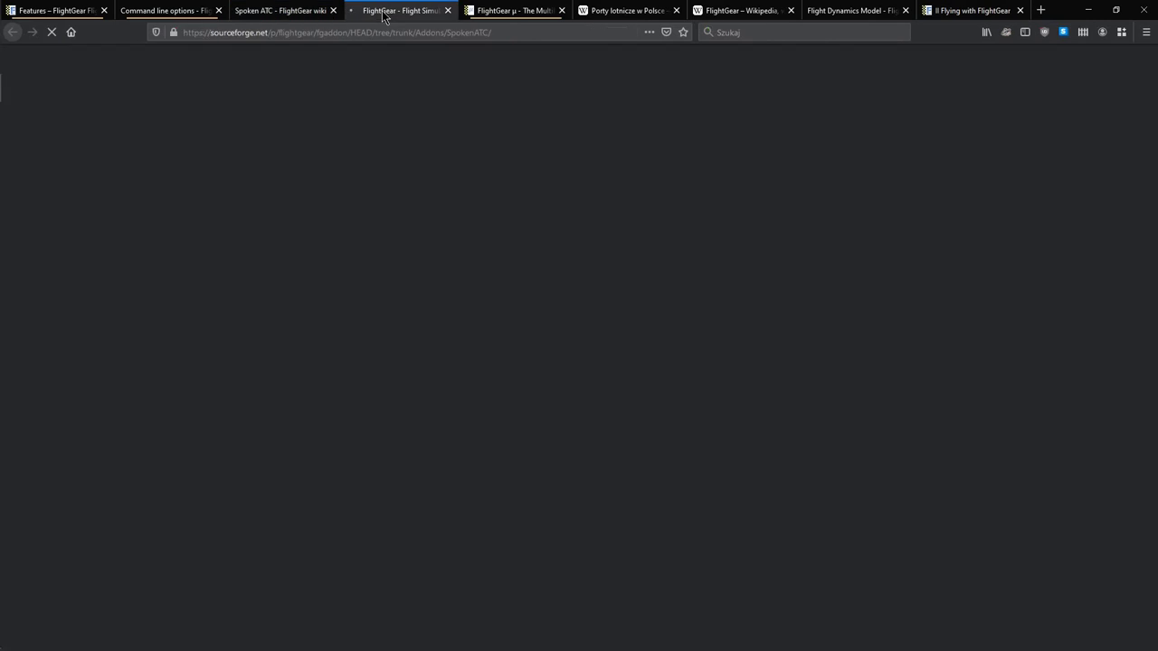
scroll(710, 353, down, 2)
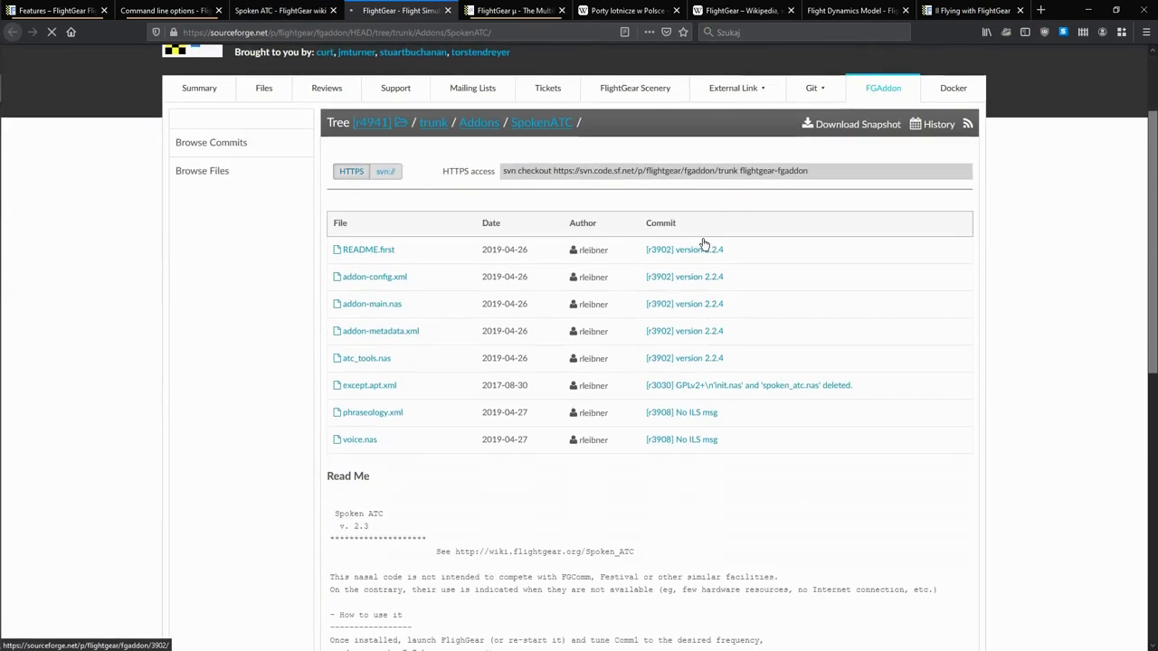
scroll(679, 223, up, 1)
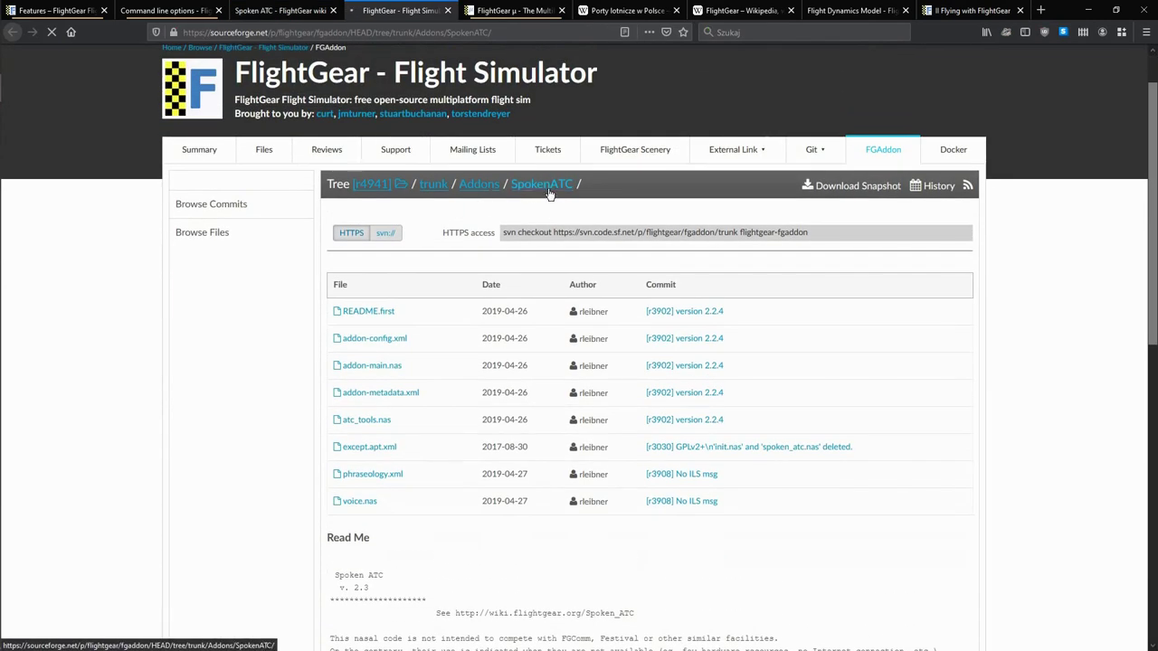
click(856, 188)
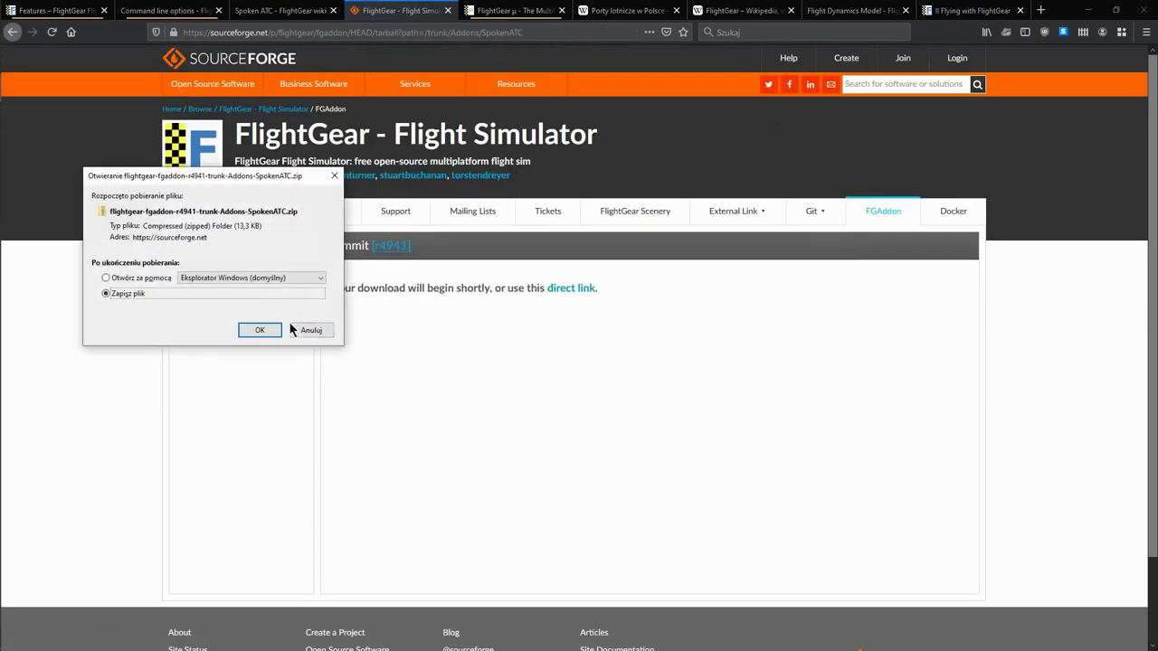
click(261, 330)
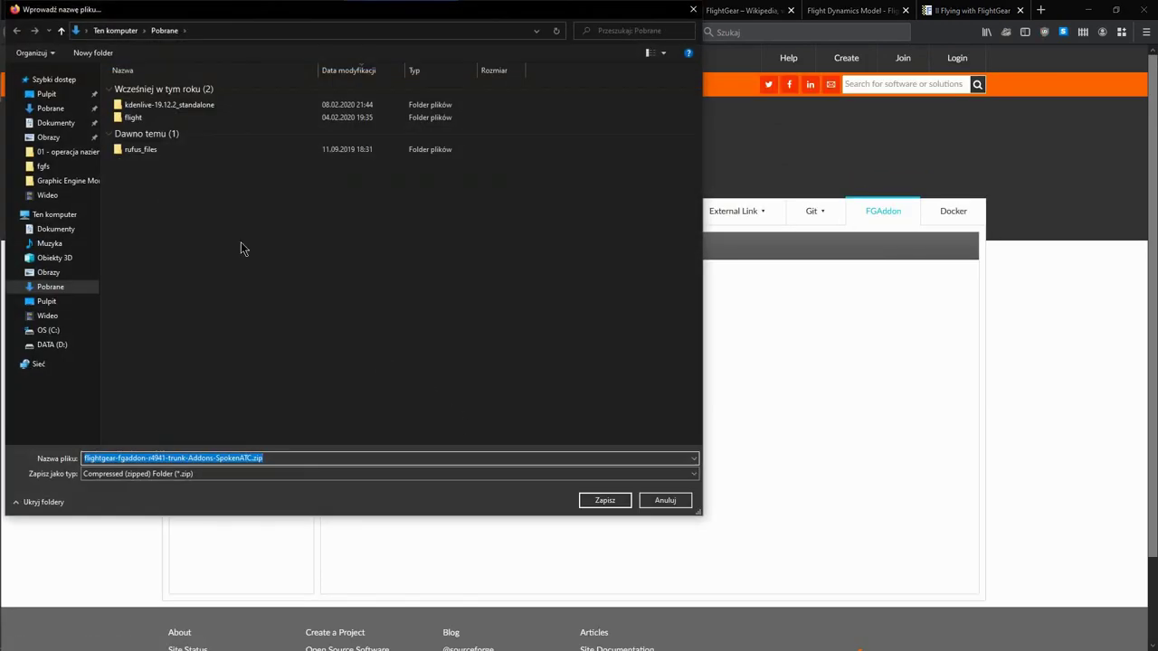
click(605, 501)
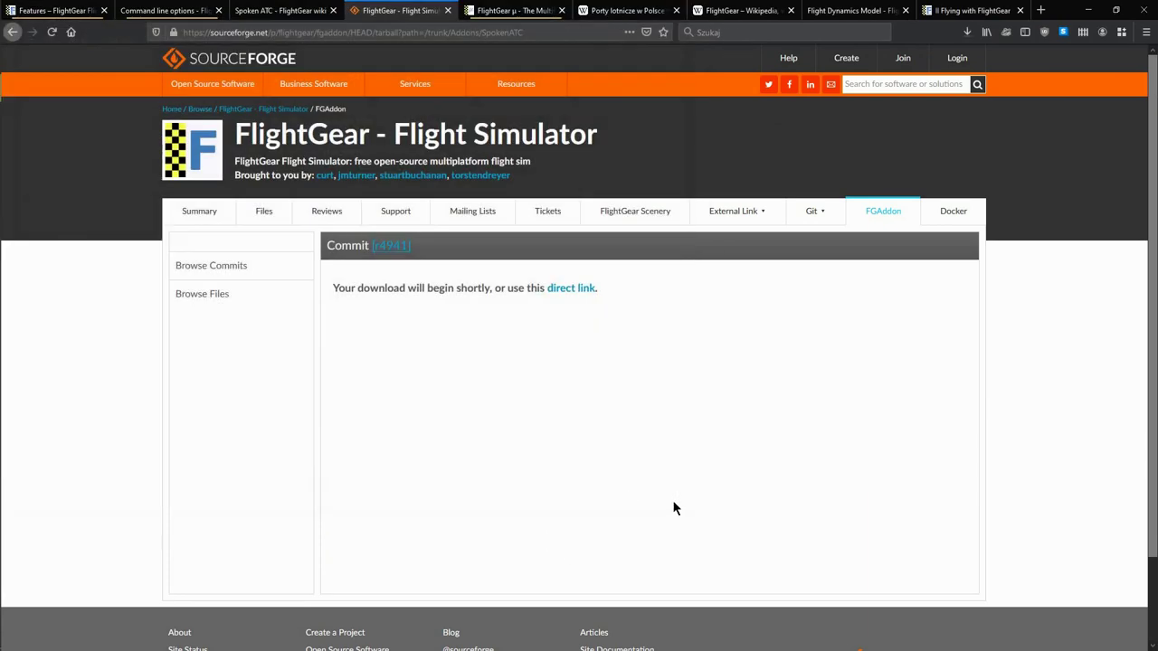
Step: Extract the downloaded SpokenATC zip with 7-Zip into a folder of the same name inside Pobrane
click(966, 31)
click(957, 65)
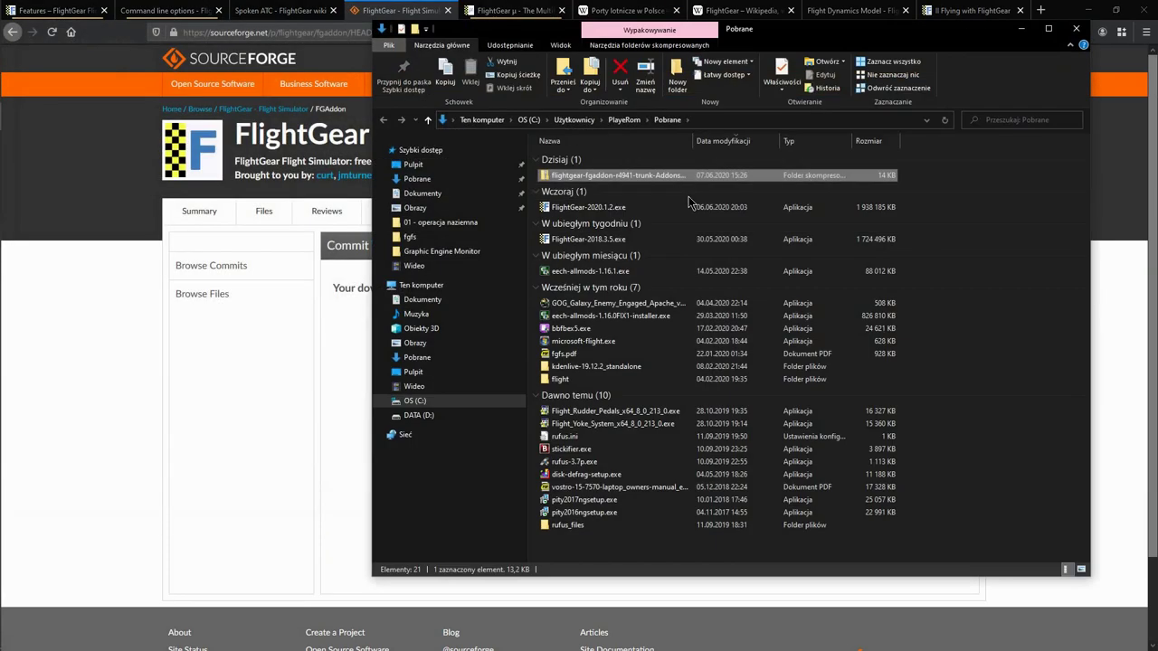
right_click(662, 175)
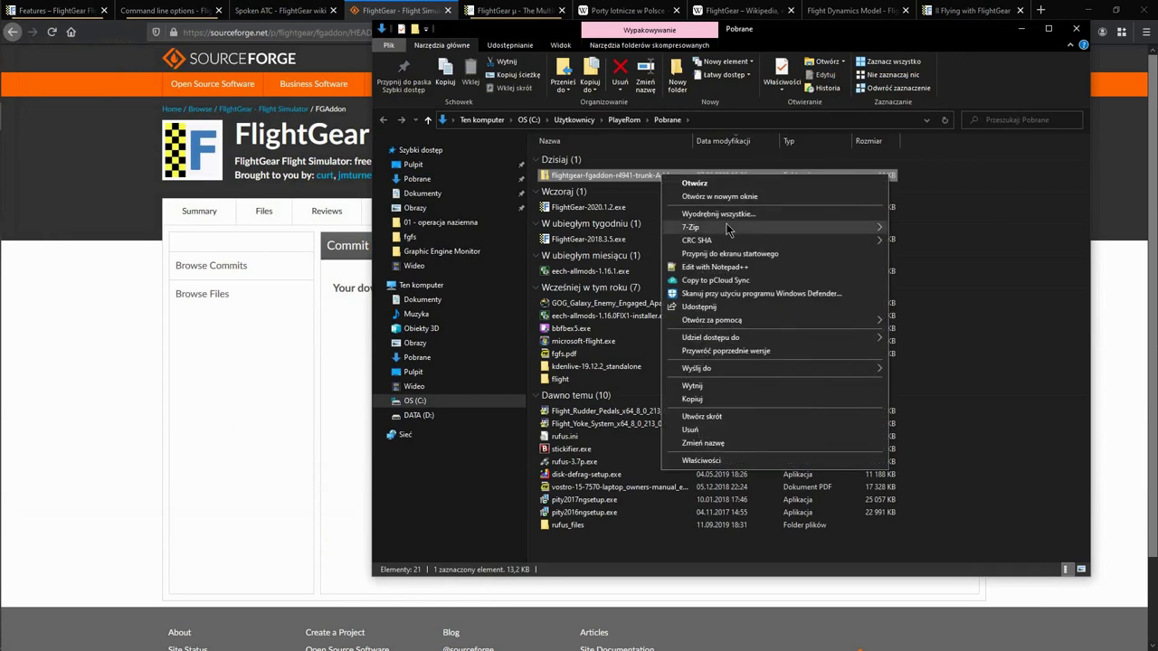
mouse_move(735, 232)
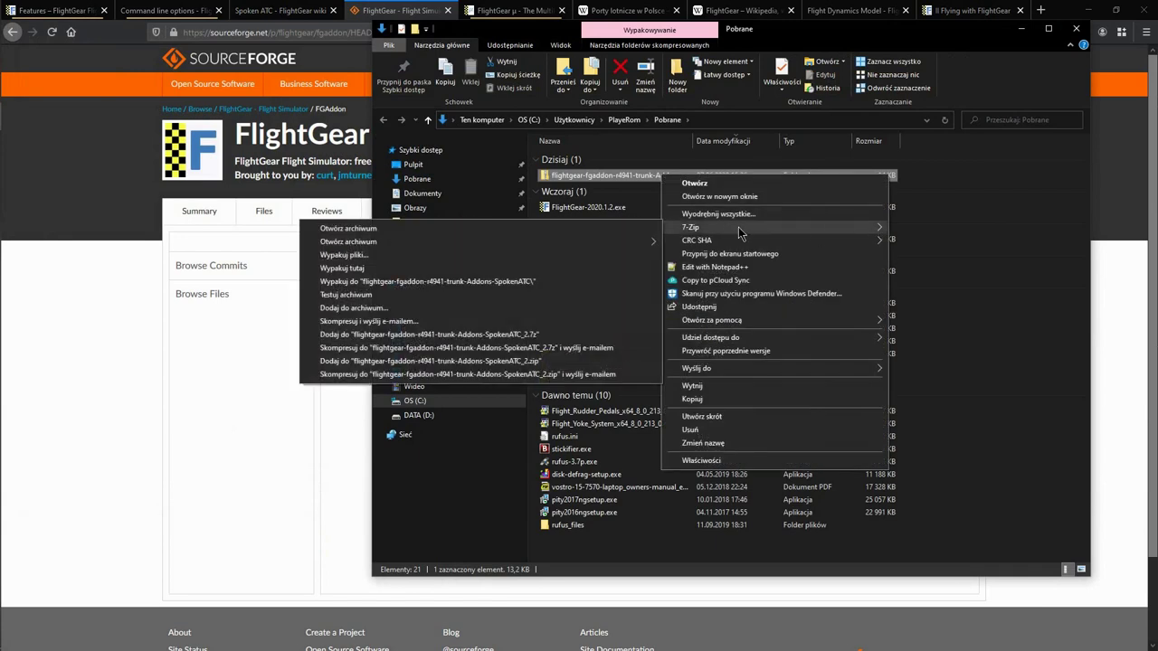
click(588, 281)
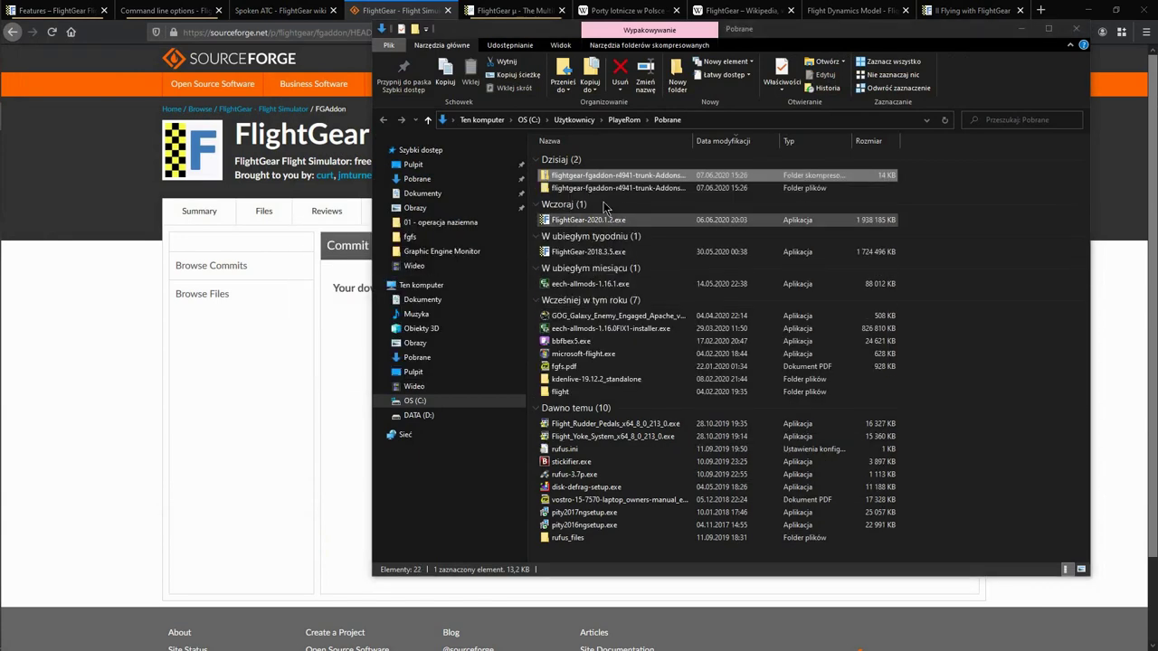
Step: Switch to the FlightGear launcher and add the folder flightgear-fgaddon-r4941-trunk-Addons-SpokenATC from Pobrane as an add-on module folder
click(303, 391)
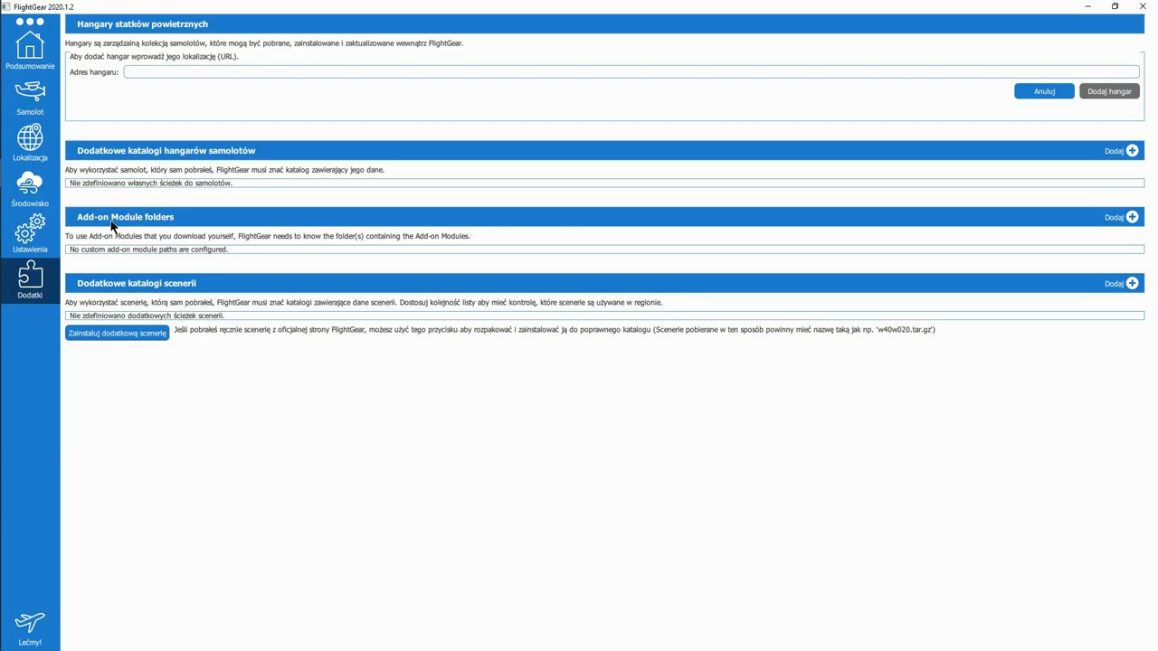
click(1112, 218)
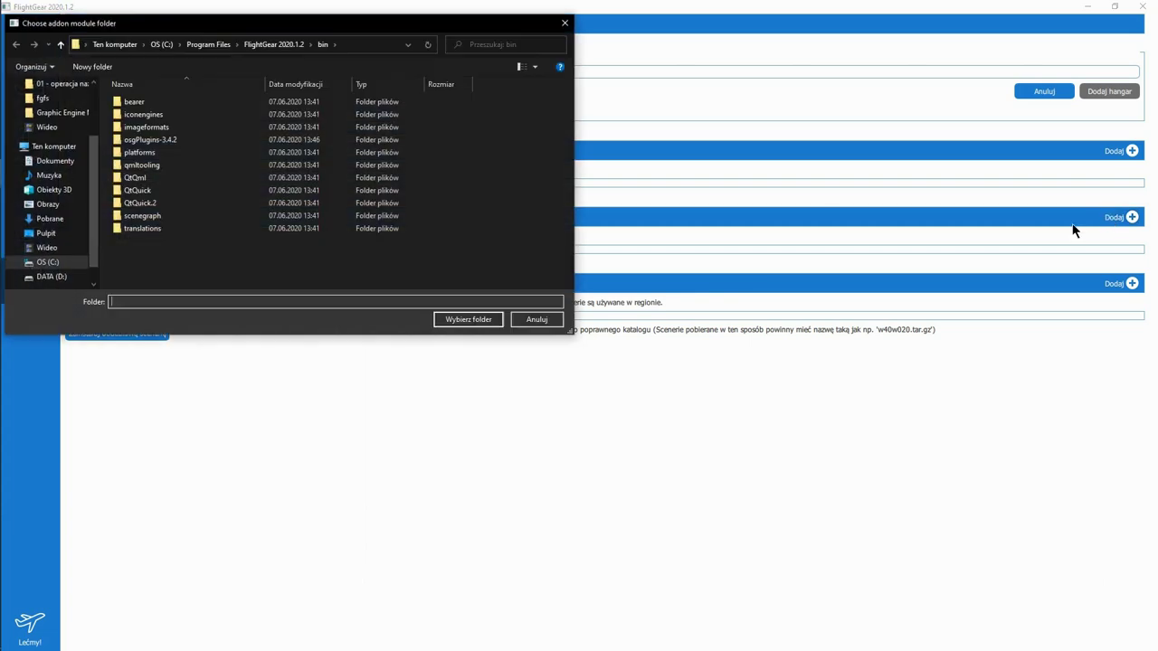
click(80, 220)
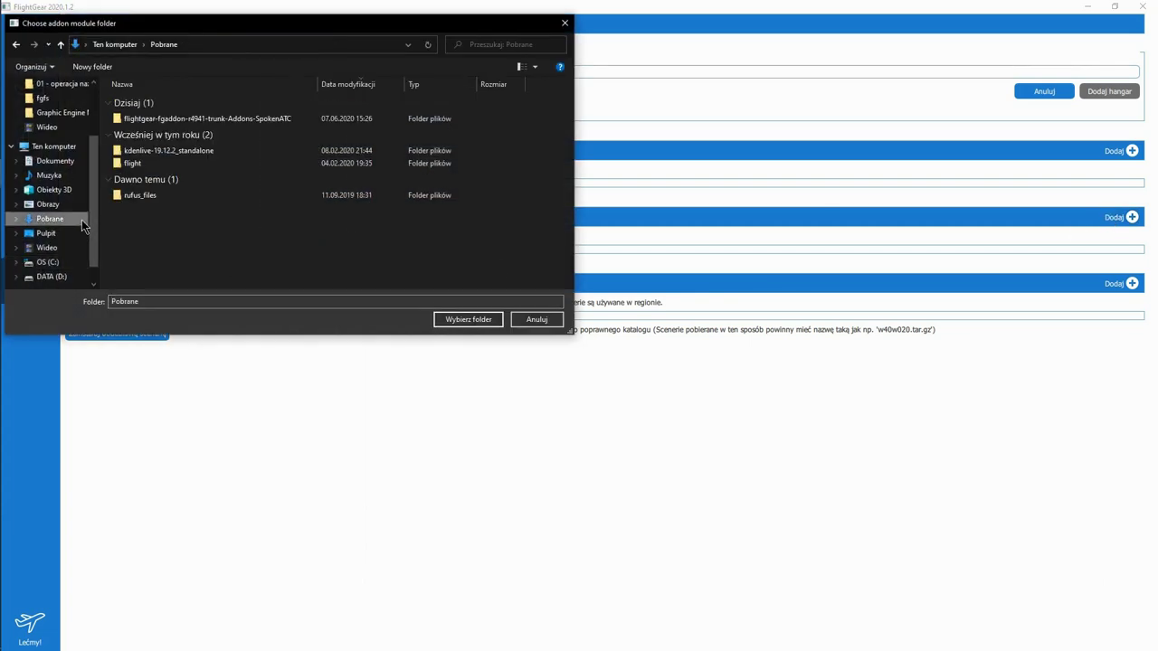
click(158, 121)
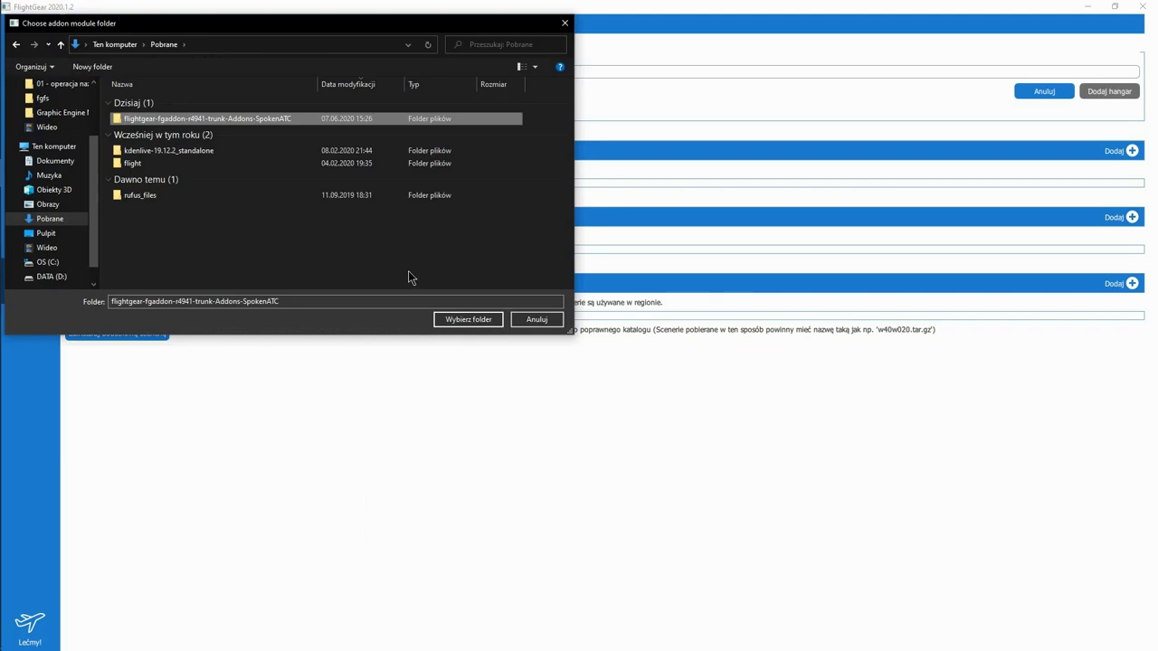
click(463, 320)
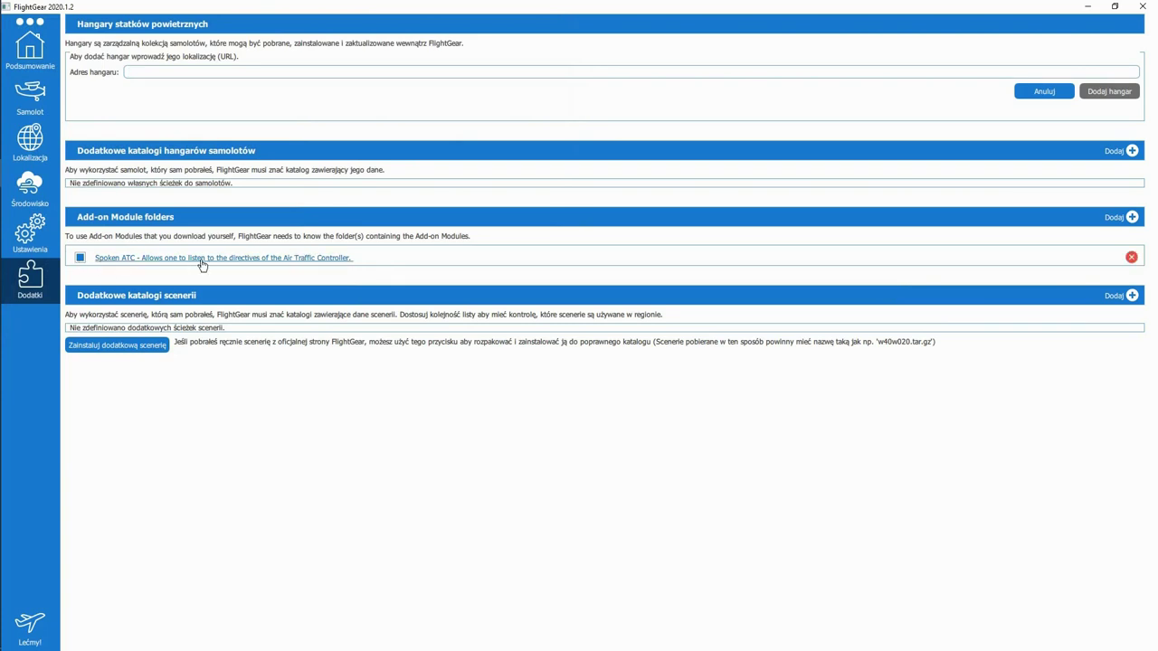
Step: Toggle the Spoken ATC add-on module off and on, ending with it enabled
click(80, 259)
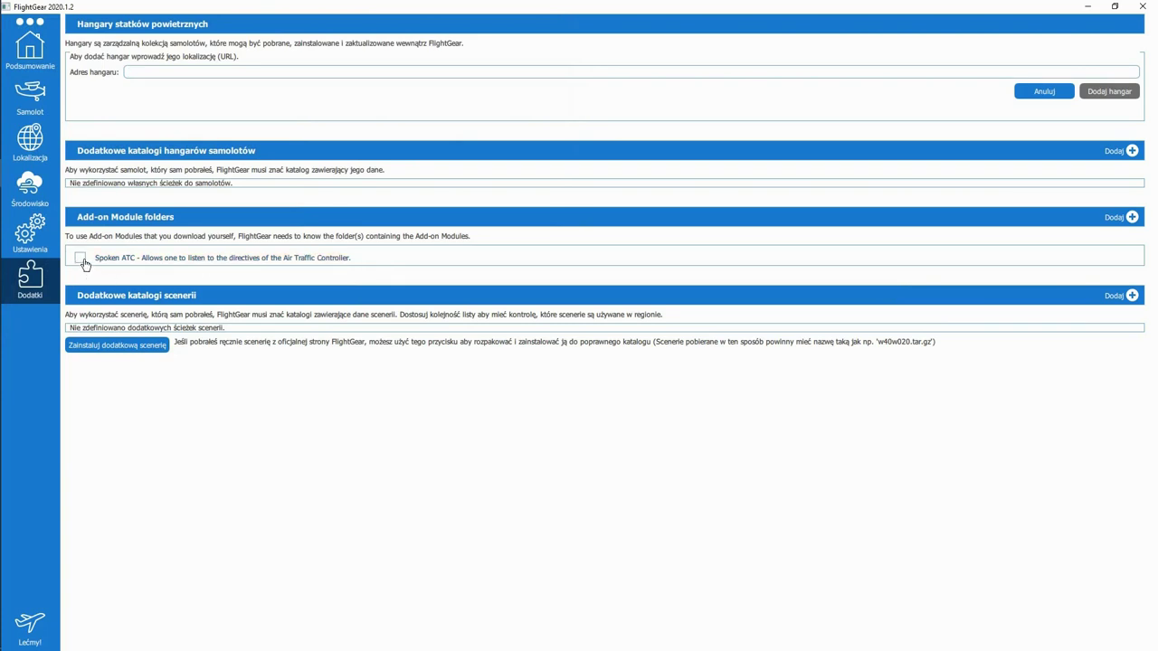
click(81, 260)
click(81, 260)
click(81, 259)
mouse_move(380, 266)
mouse_move(105, 261)
Step: Review the full list of options the launcher will use, and go back through the settings to the add-ons page
click(52, 246)
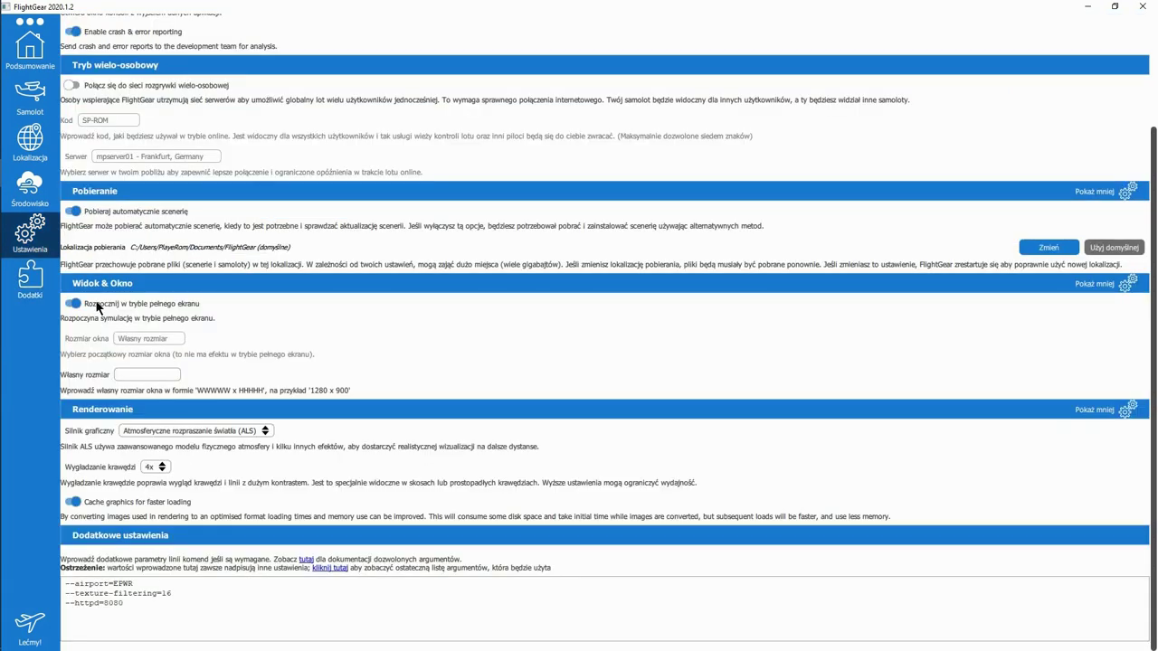
click(321, 569)
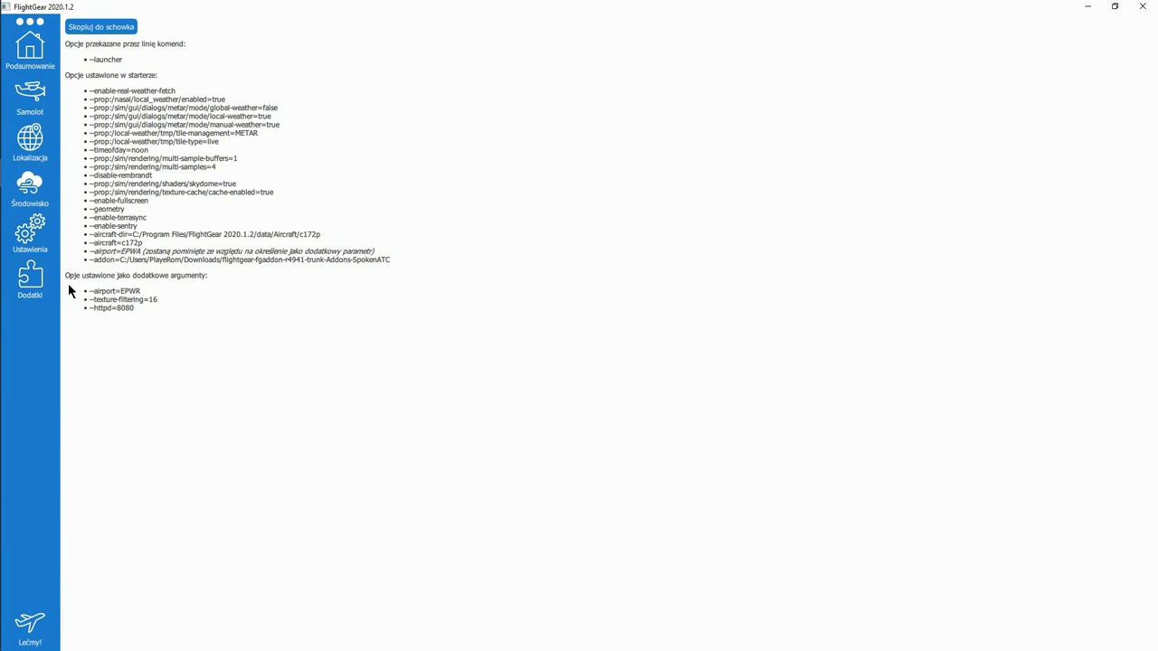
click(40, 248)
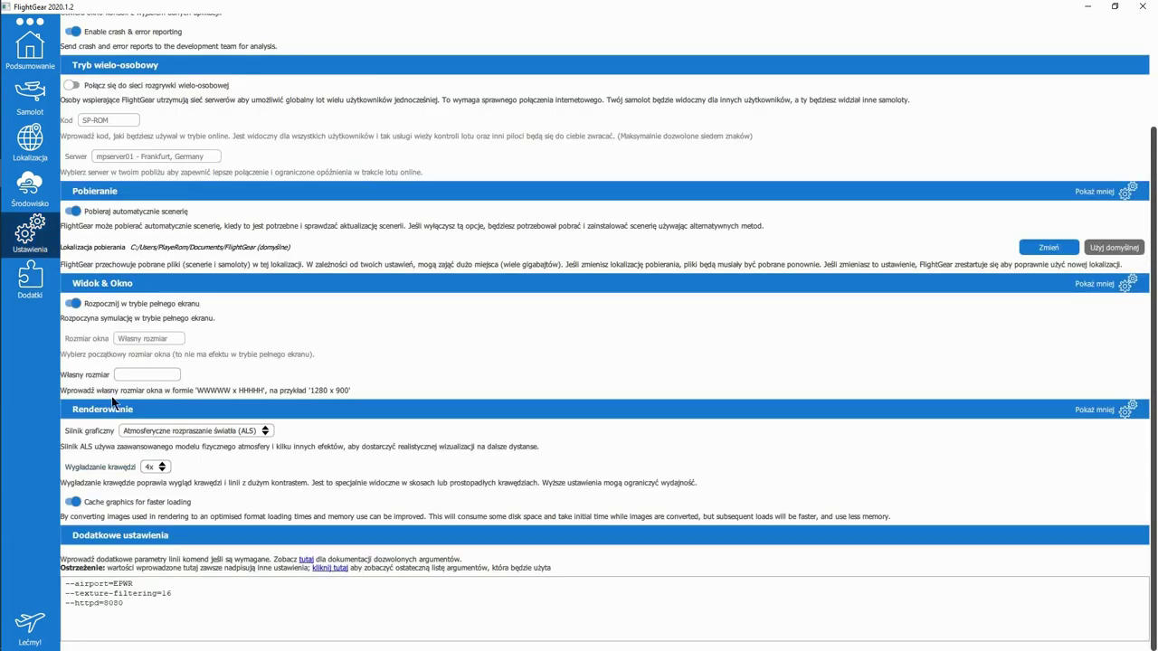
click(50, 291)
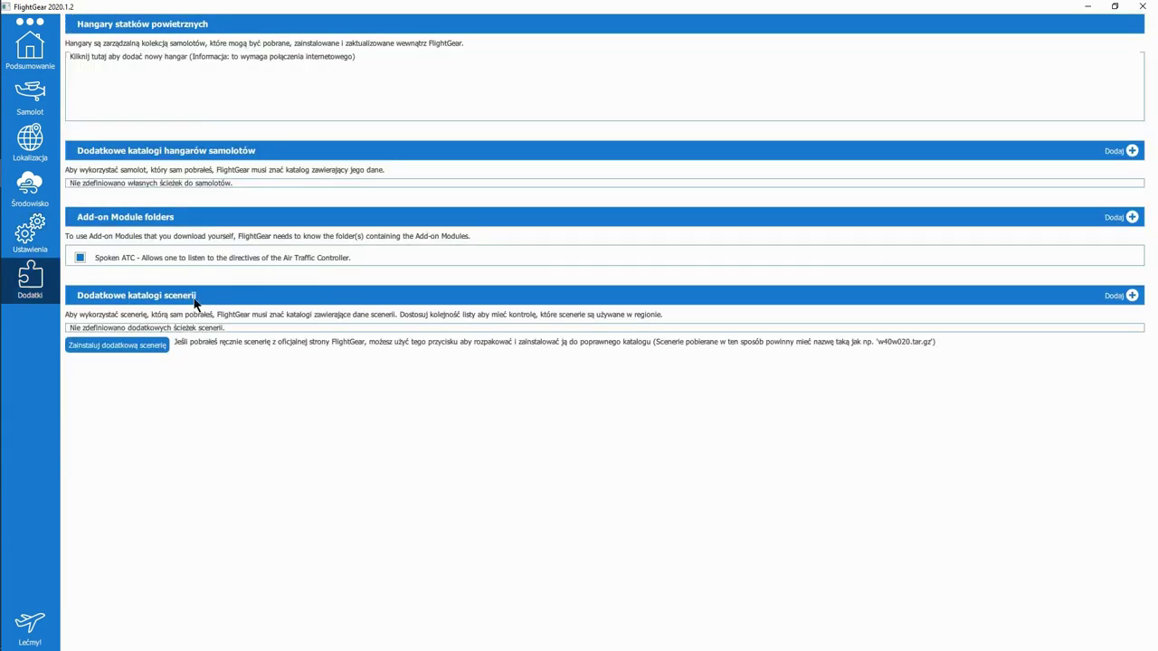
Step: Remove the --airport=EPWR line from the additional command-line options in the launcher's settings
click(43, 240)
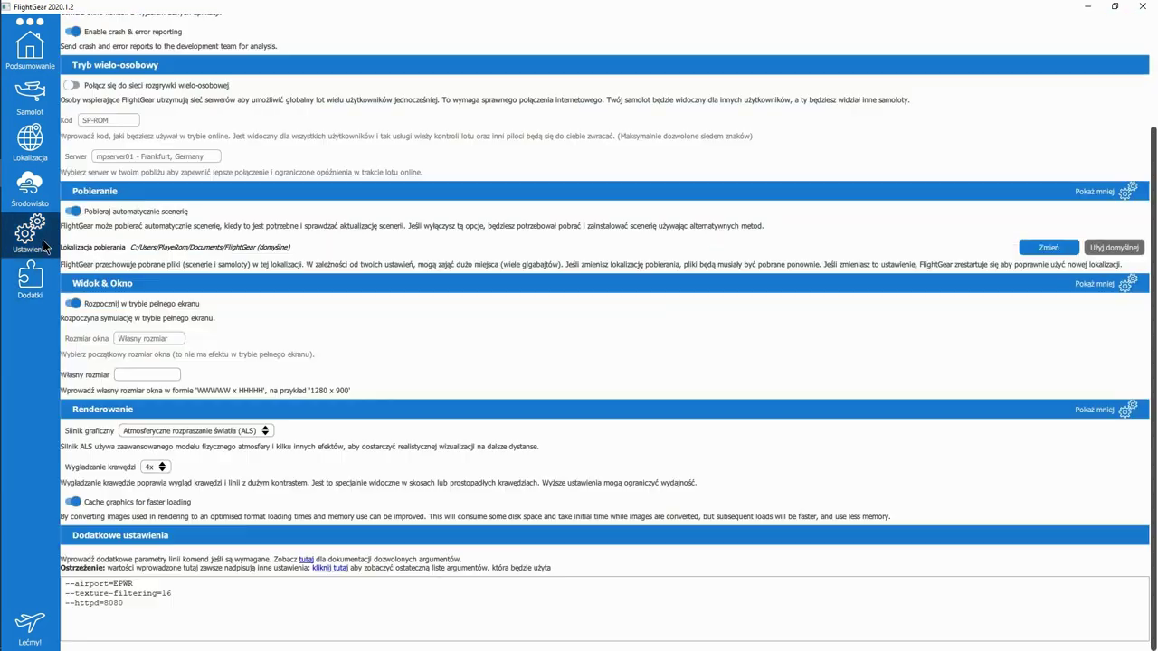
click(142, 586)
key(BackSpace)
key(BackSpace)
key(BackSpace)
key(BackSpace)
key(BackSpace)
key(BackSpace)
key(BackSpace)
key(BackSpace)
key(BackSpace)
key(BackSpace)
key(BackSpace)
key(BackSpace)
key(BackSpace)
key(BackSpace)
key(Delete)
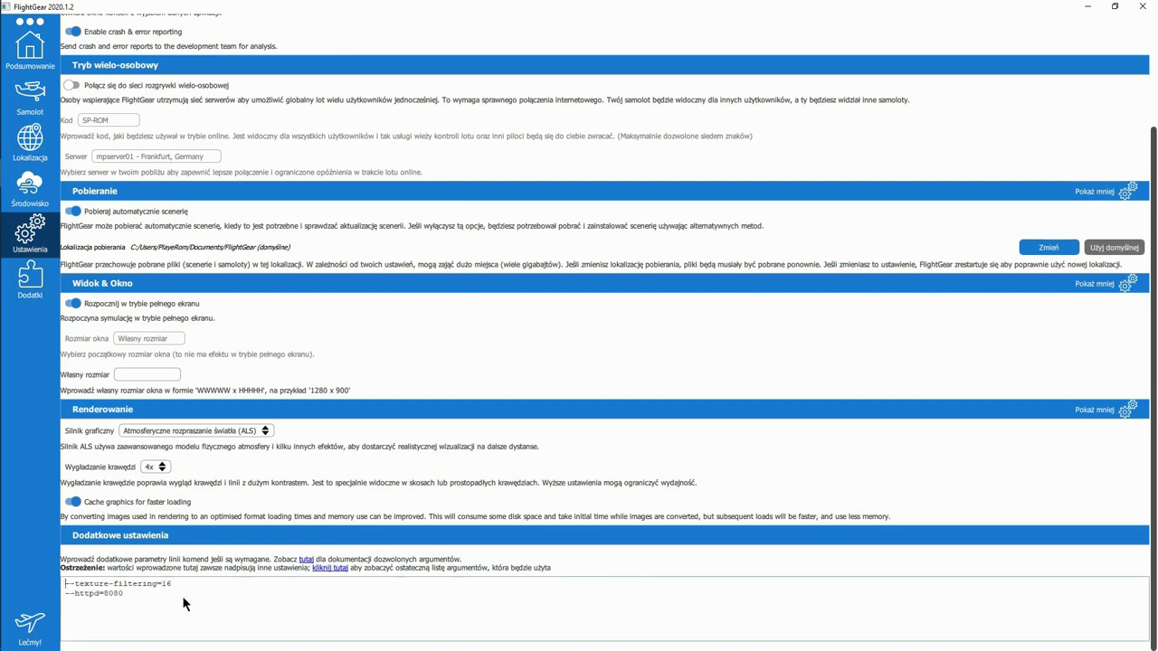
Step: Review the launcher's full option list again, return to the add-ons page, and display the command line once more
click(330, 568)
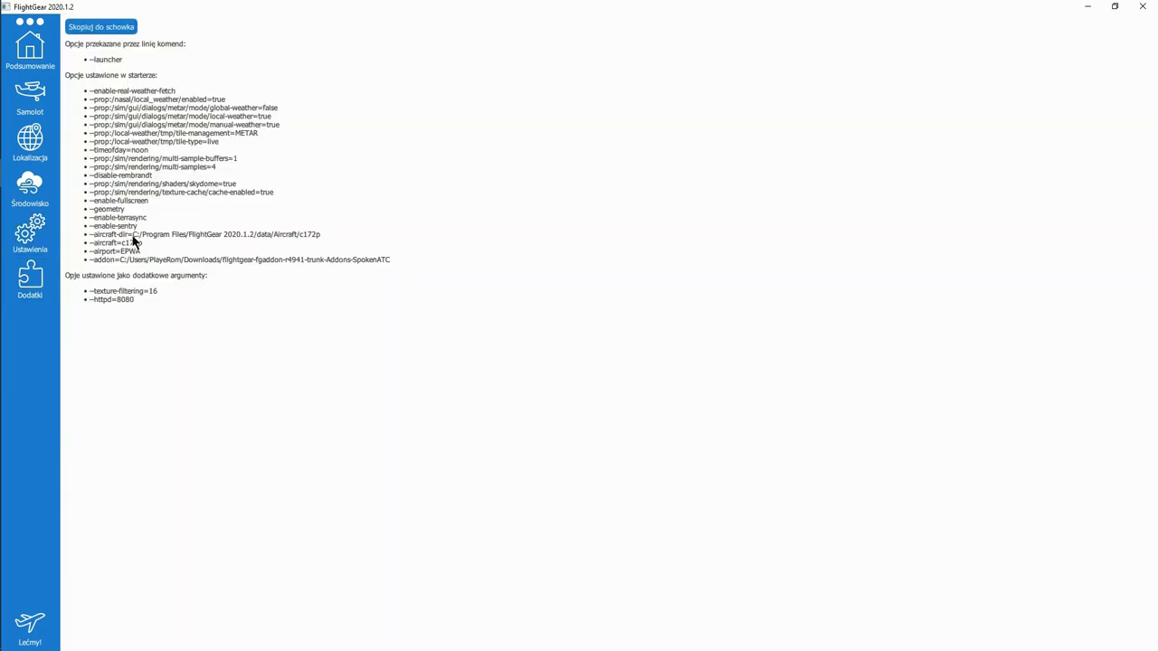
click(30, 280)
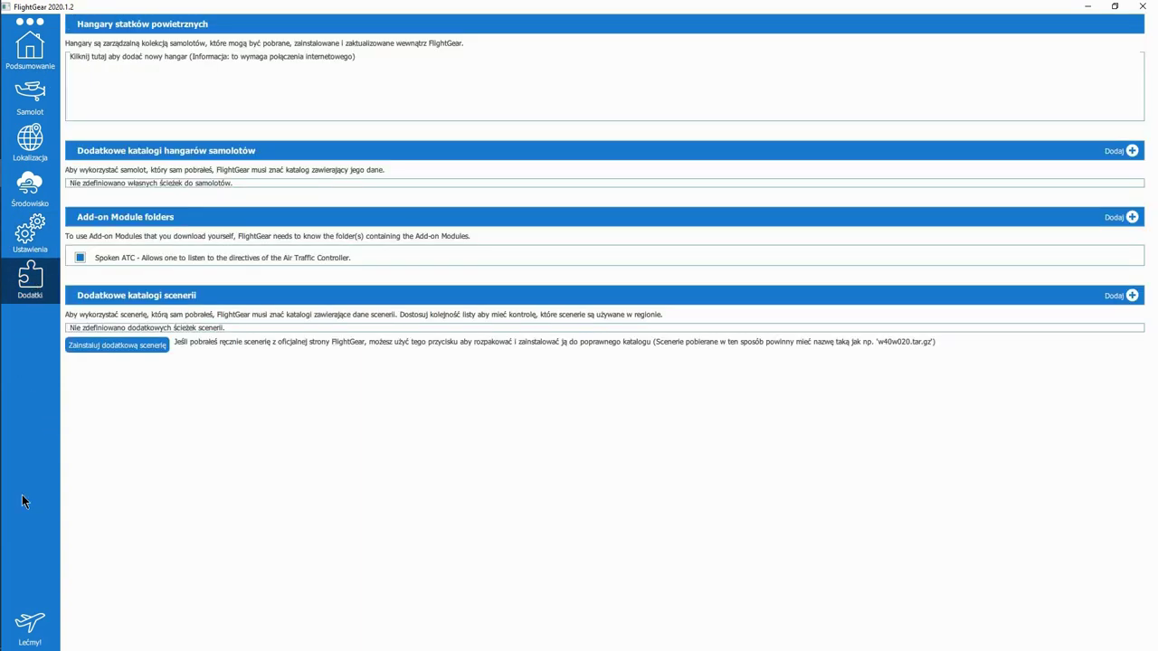
click(35, 624)
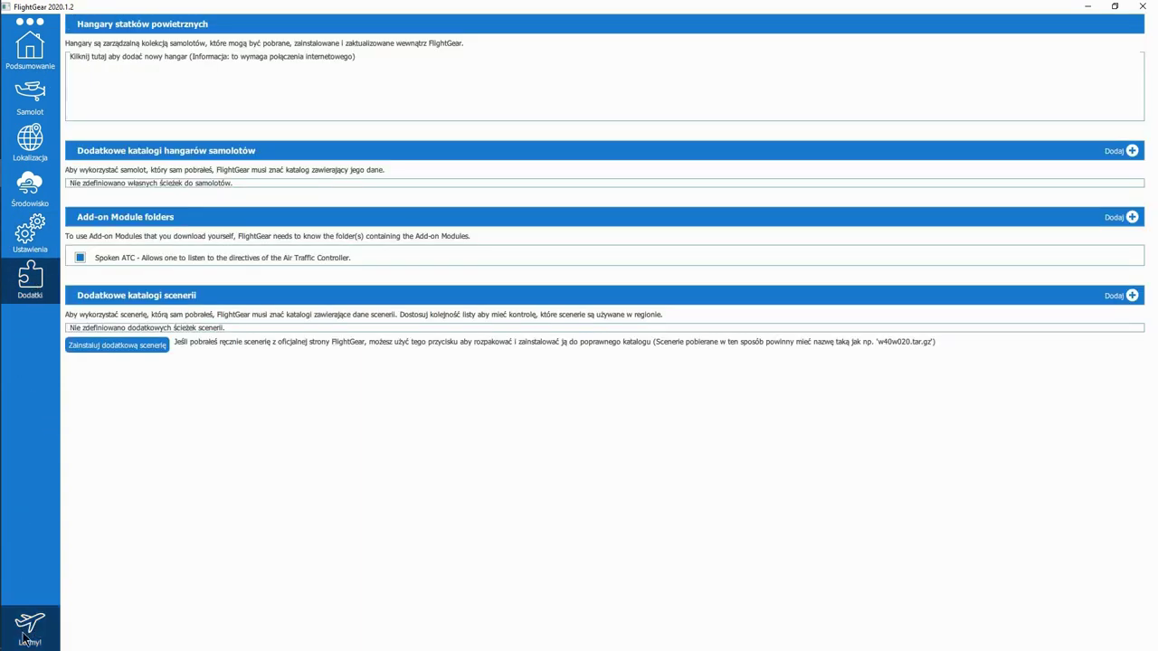
click(30, 21)
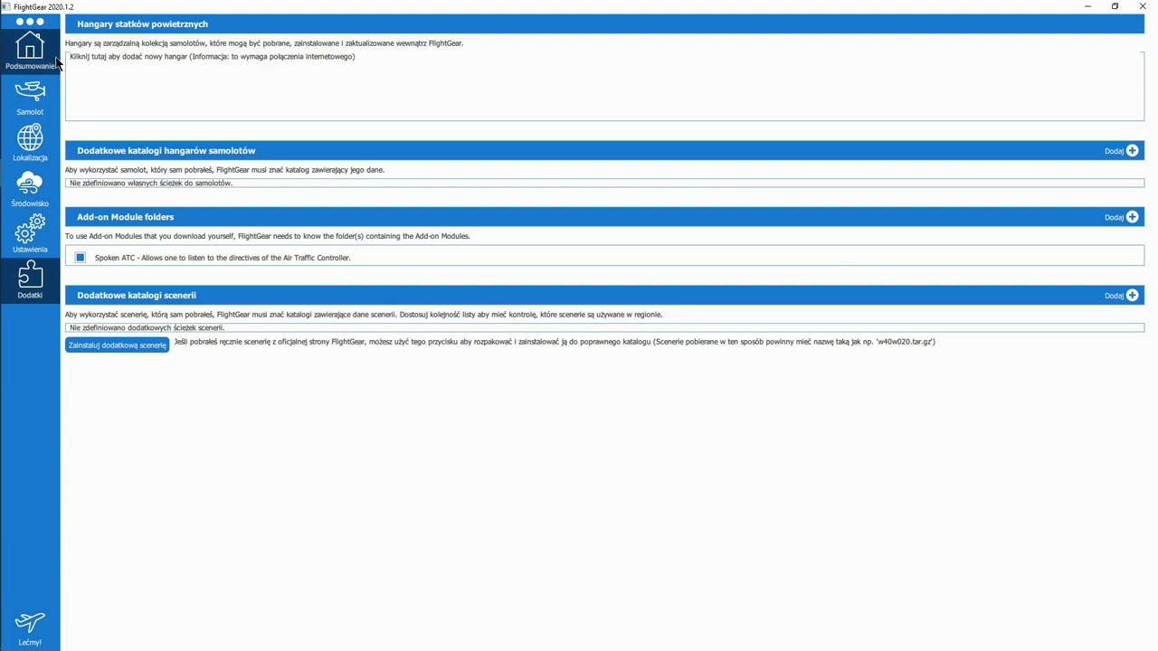
click(109, 86)
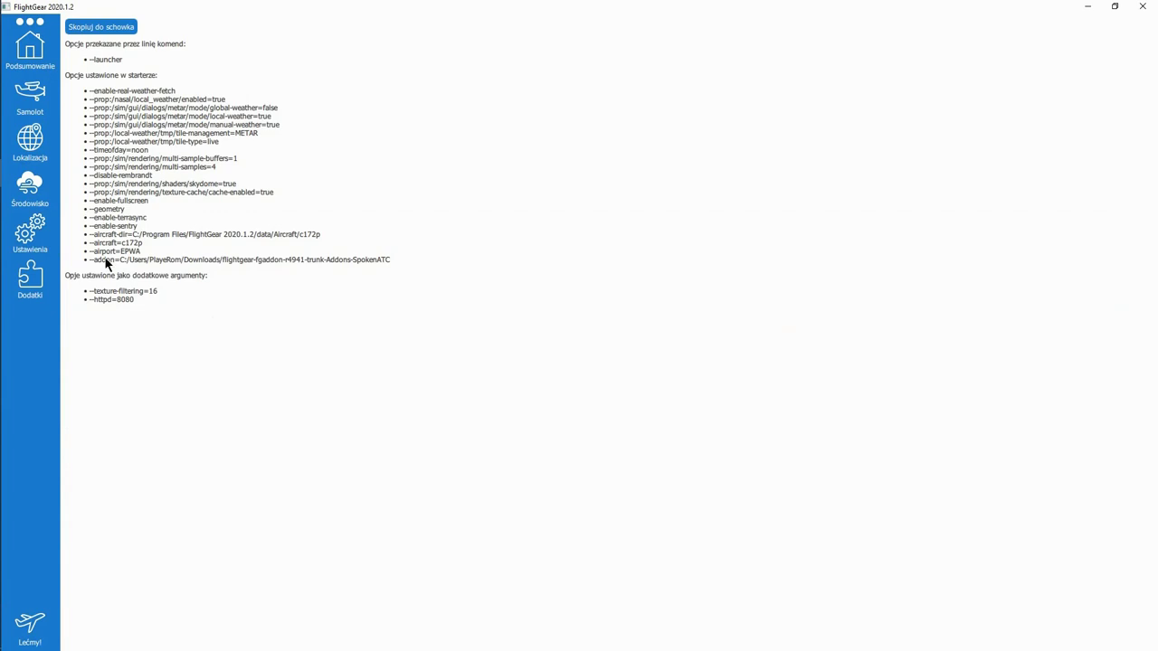
Step: Open the launcher's flight planning page
click(45, 25)
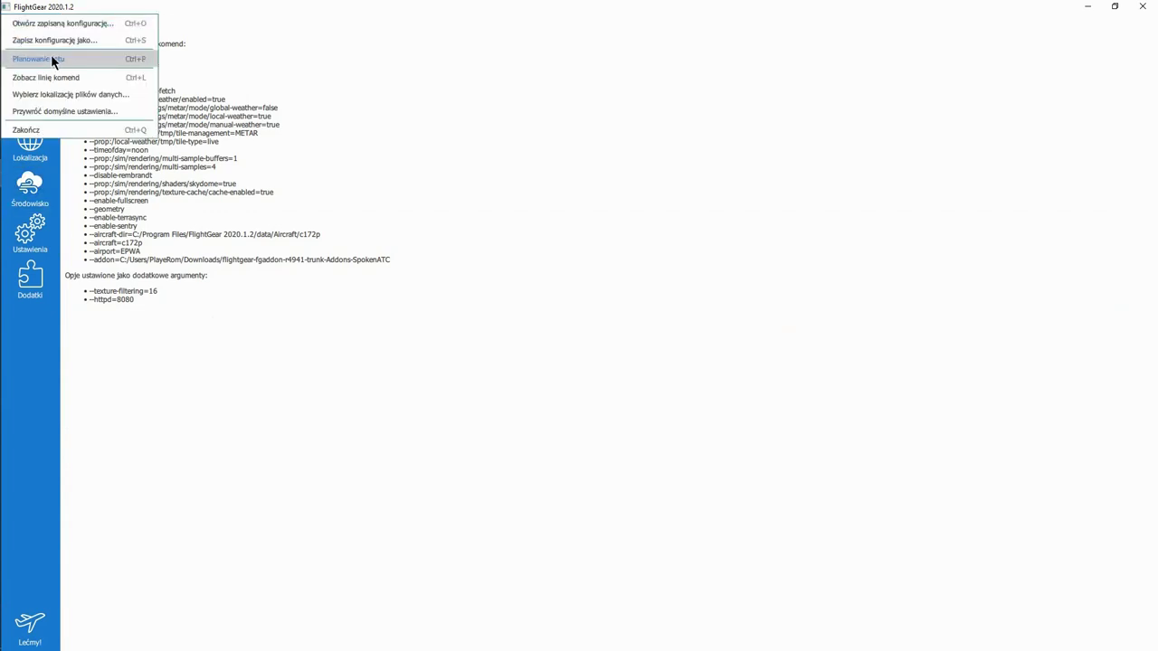
click(72, 143)
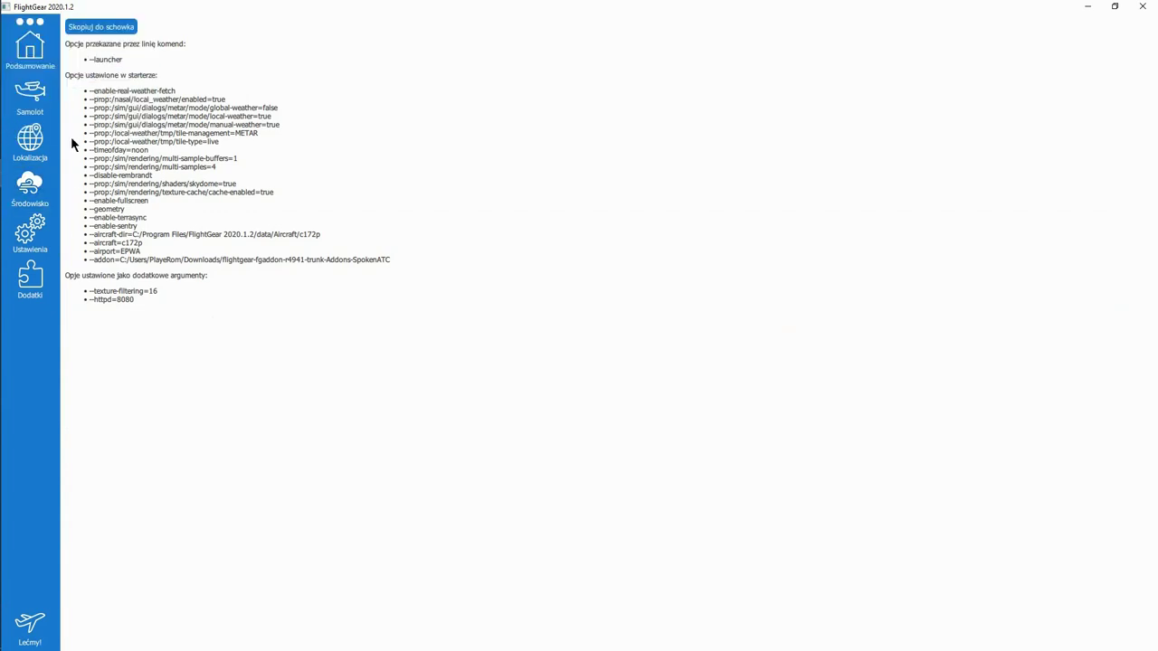
click(34, 21)
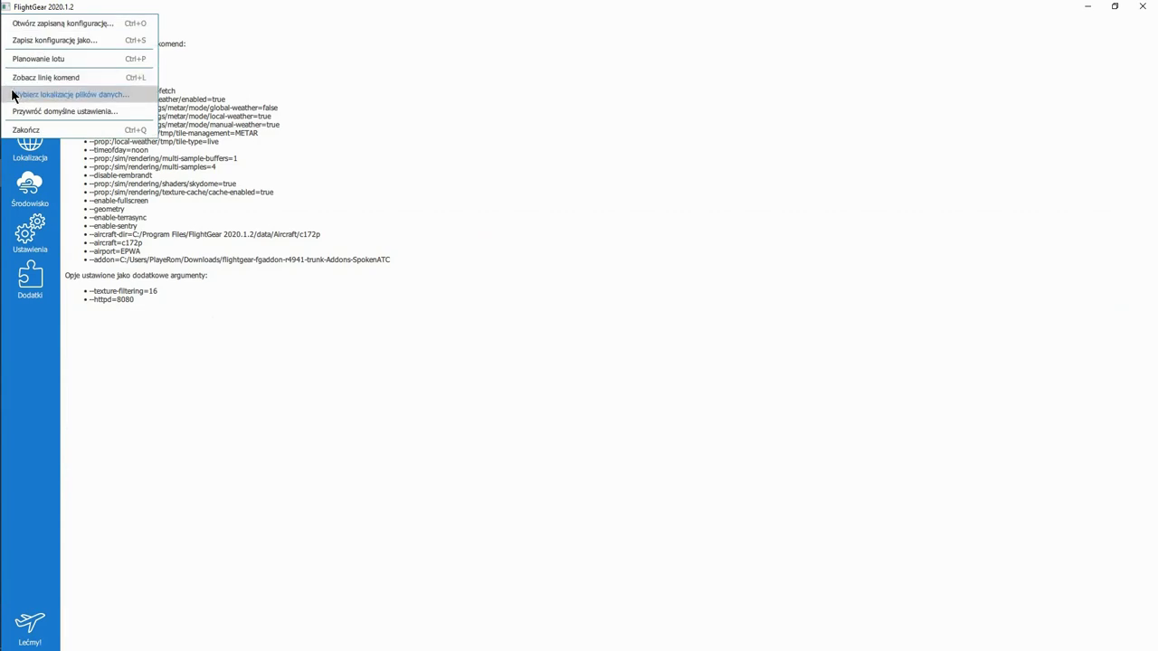
click(36, 59)
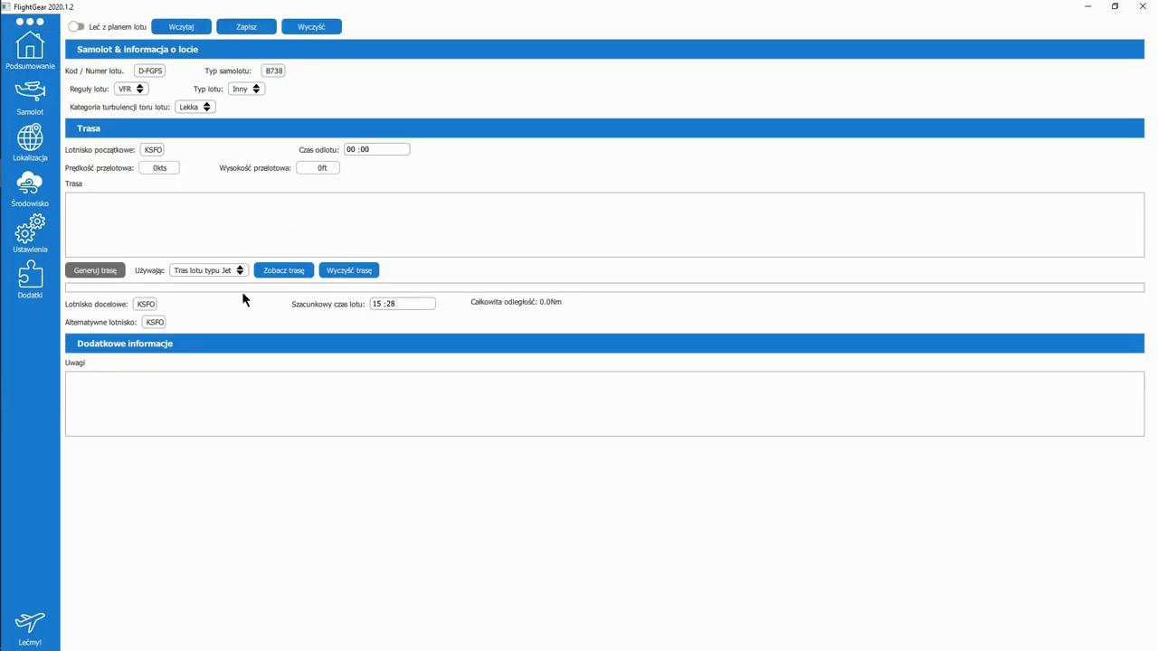
Step: Turn on flying with a flight plan, try its departure airport, cruise speed, cruise altitude and alternate airport fields, and turn it off again
click(76, 26)
double_click(150, 155)
key(BackSpace)
click(159, 174)
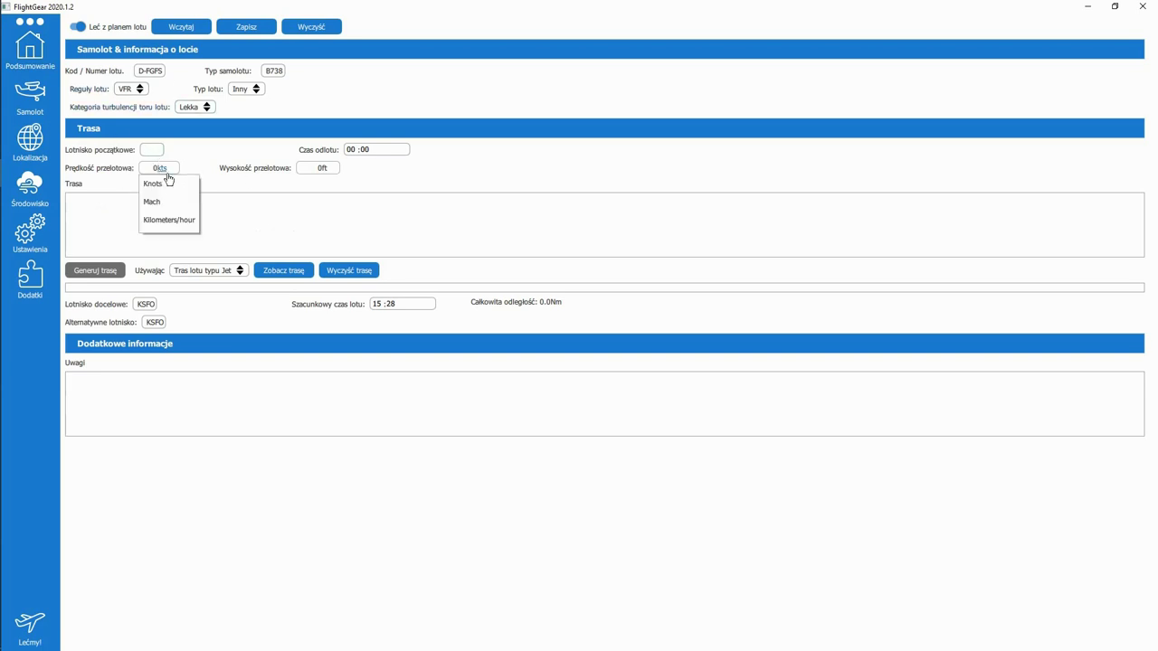
click(308, 171)
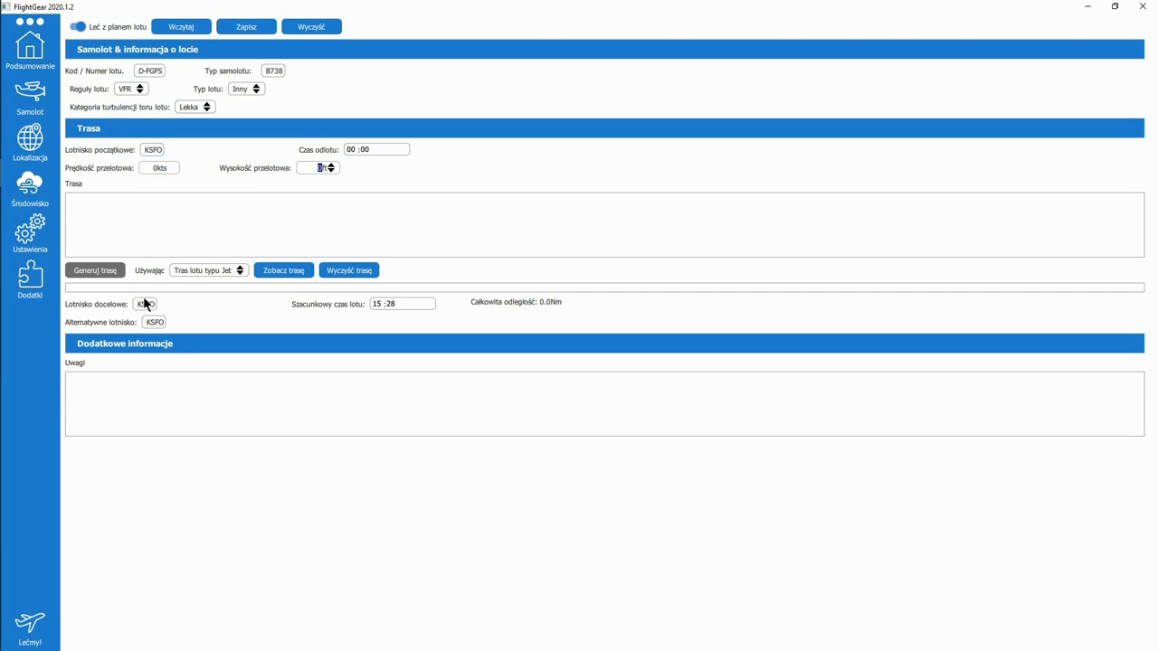
click(156, 324)
click(80, 27)
Step: Review the launcher's summary, add-ons and settings pages, and launch the flight
click(40, 69)
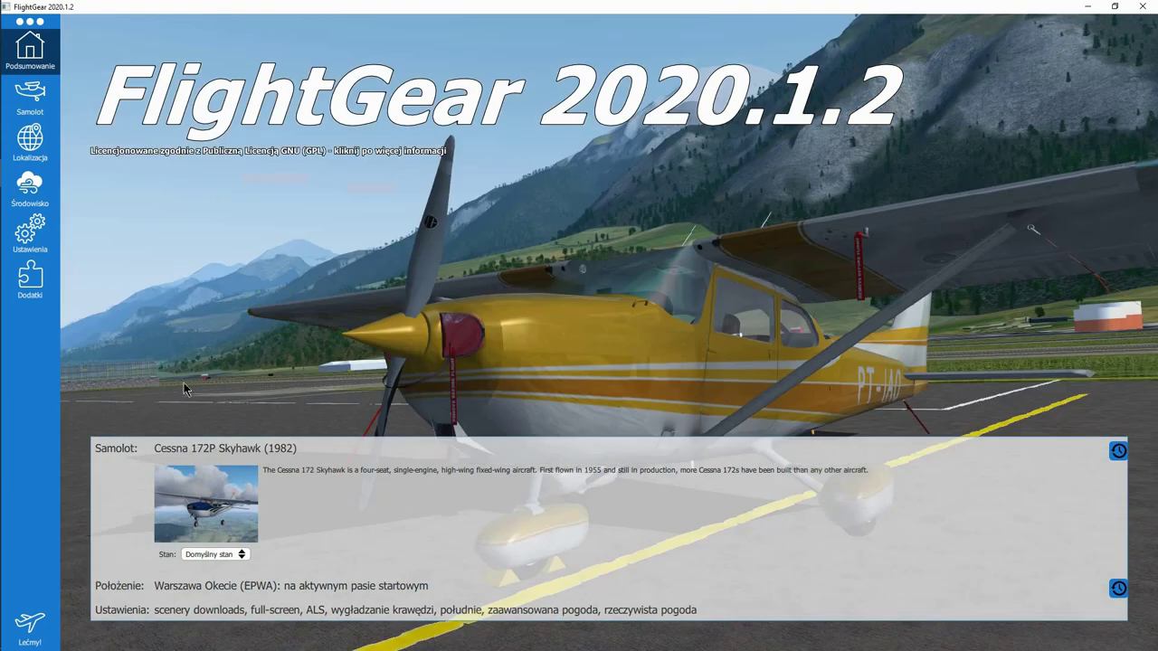
click(49, 286)
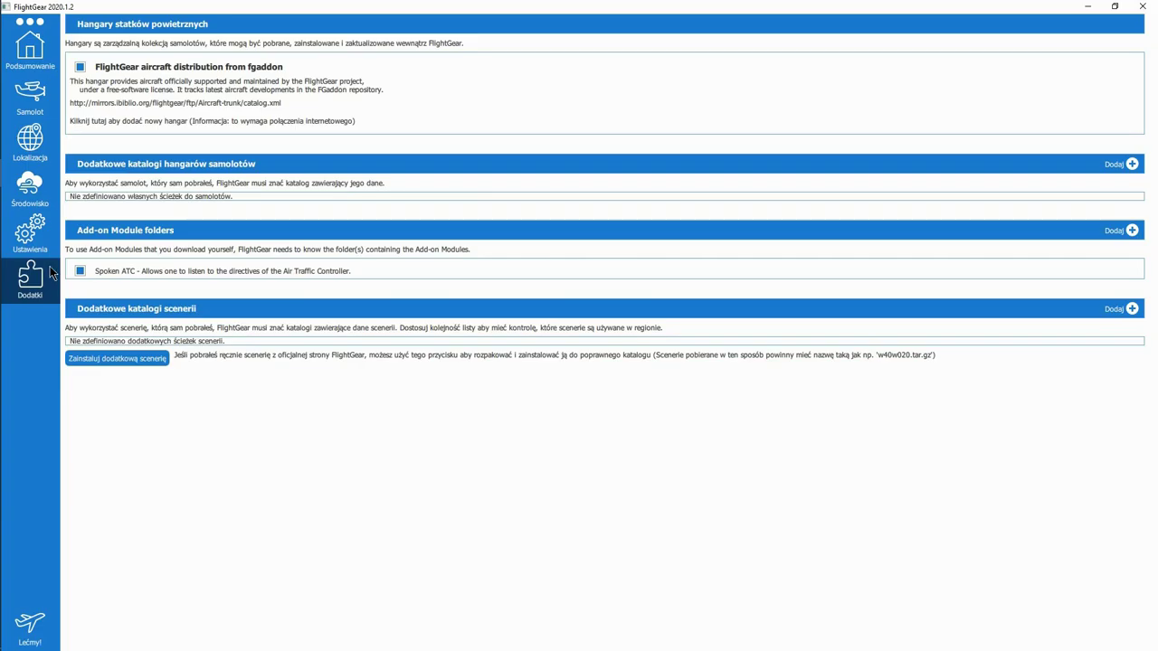
click(50, 252)
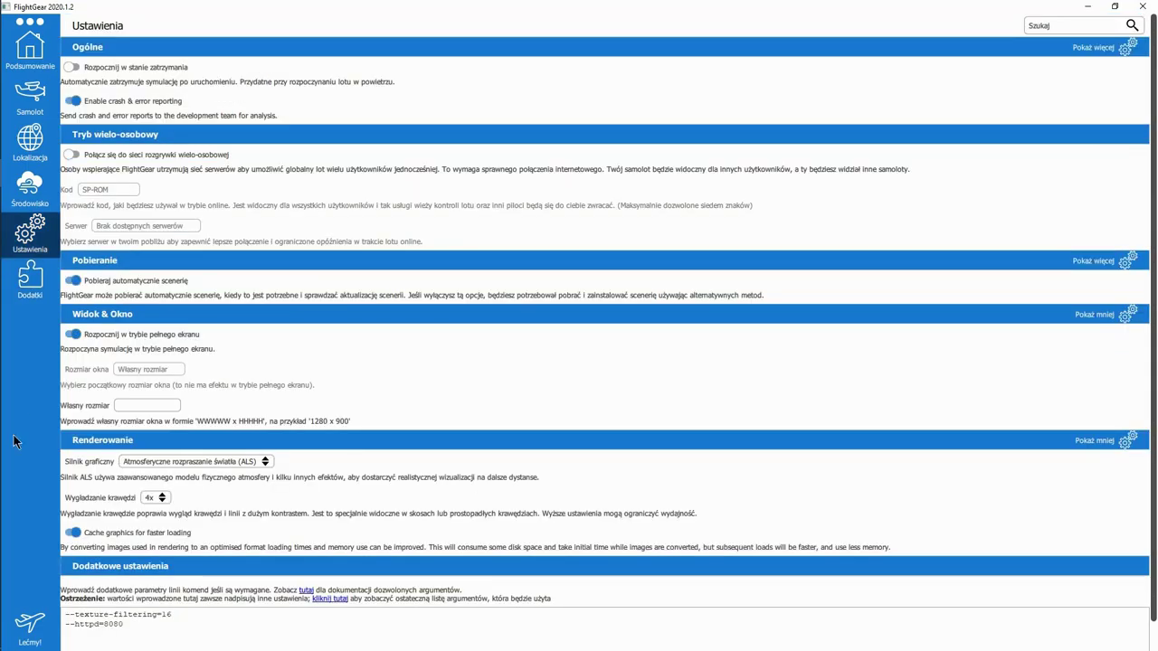
scroll(129, 471, down, 1)
click(30, 622)
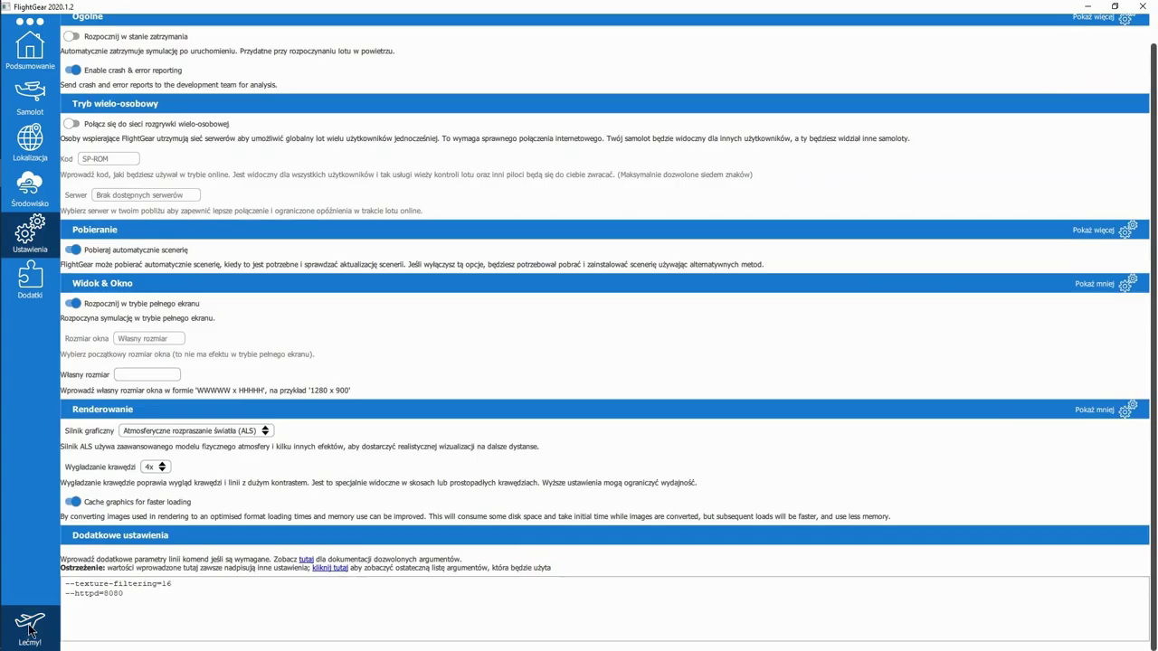